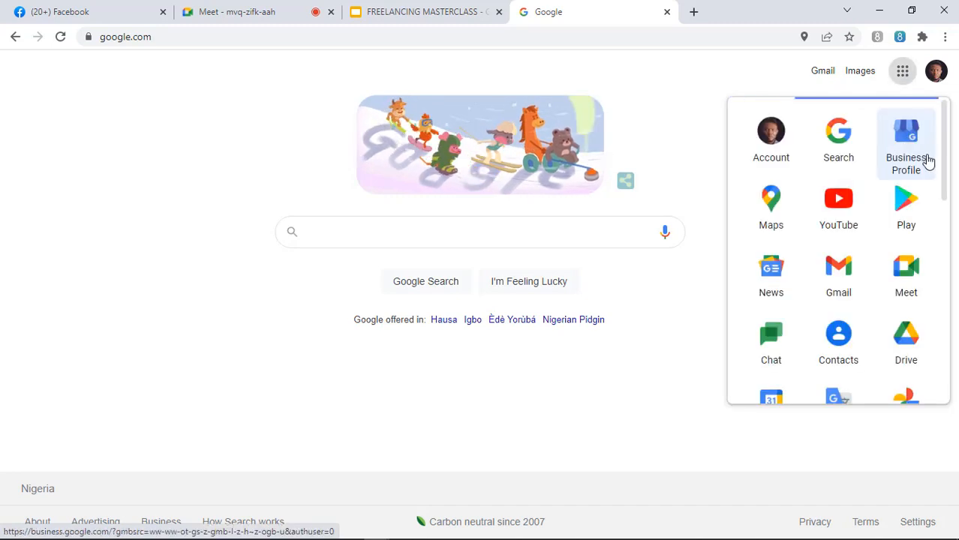
# Step: Open Google Drive from the list of Google apps
pyautogui.moveTo(945, 164); pyautogui.dragTo(943, 223)
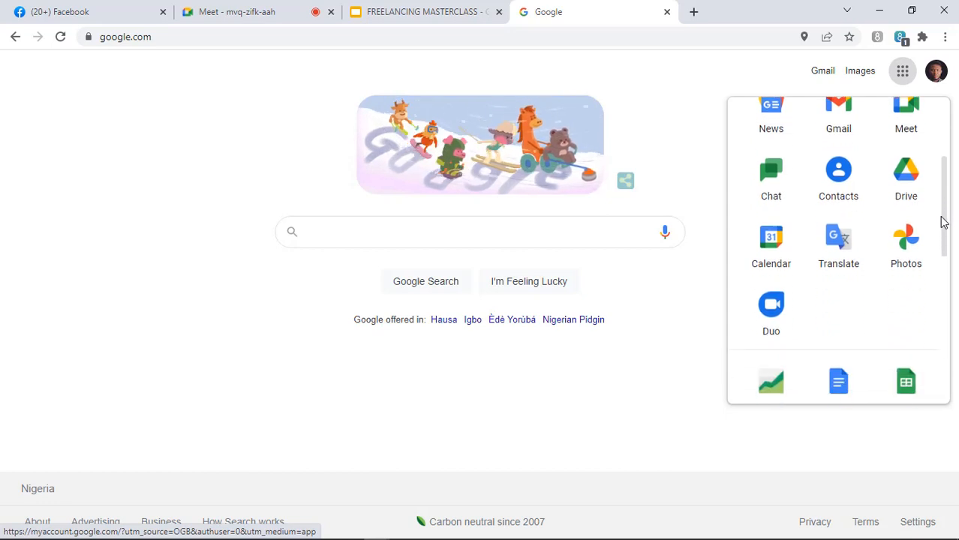
pyautogui.click(908, 183)
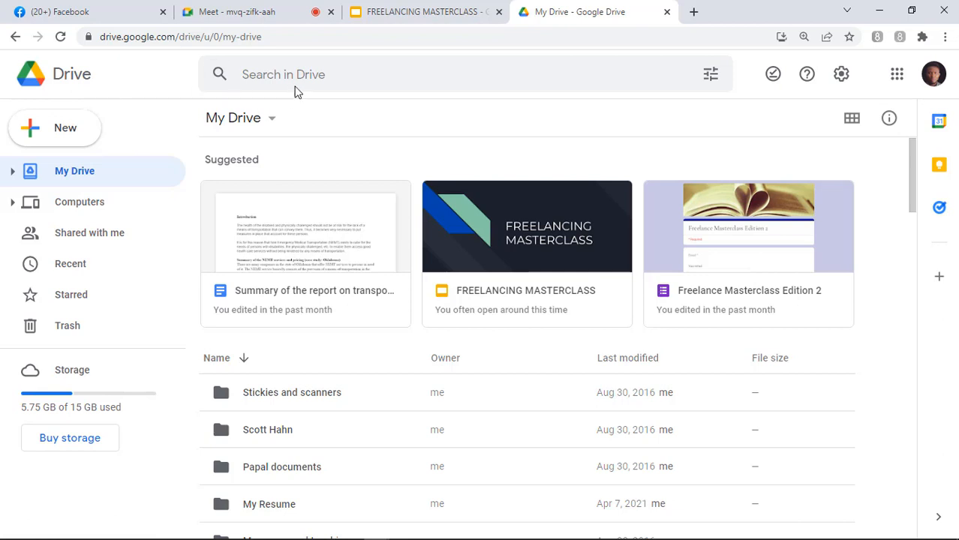
# Step: Look over Drive's search filters and its options for new items and uploads, and dismiss the IObit Uninstaller notification
pyautogui.click(341, 73)
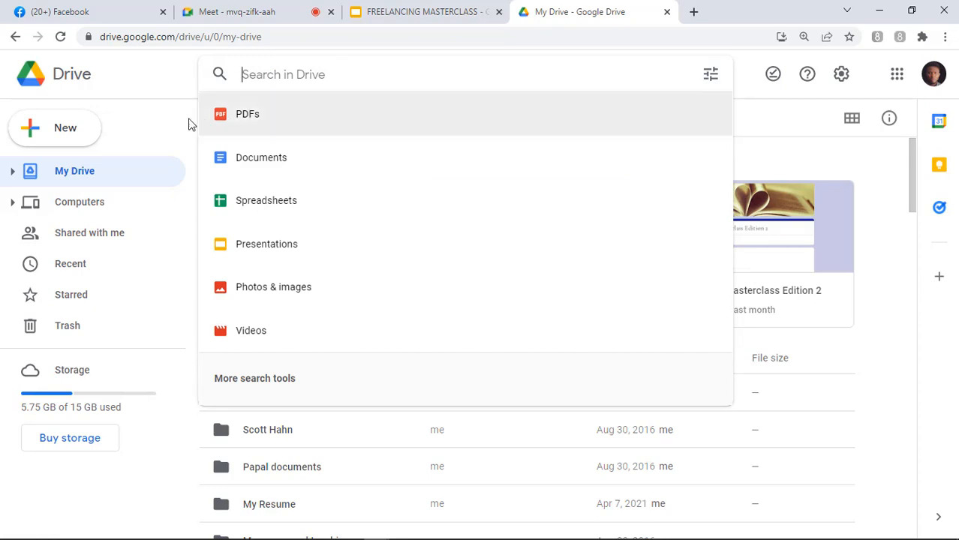
pyautogui.click(60, 134)
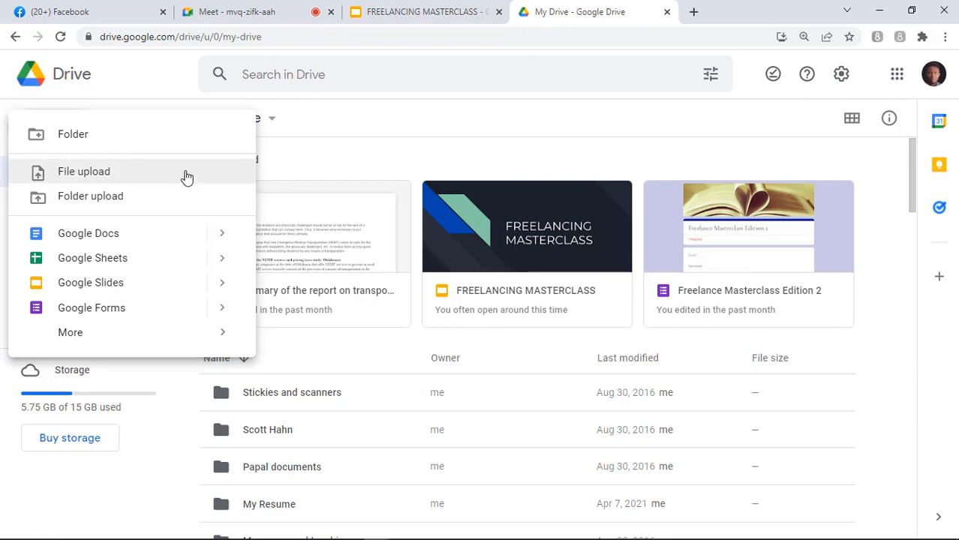
pyautogui.click(400, 130)
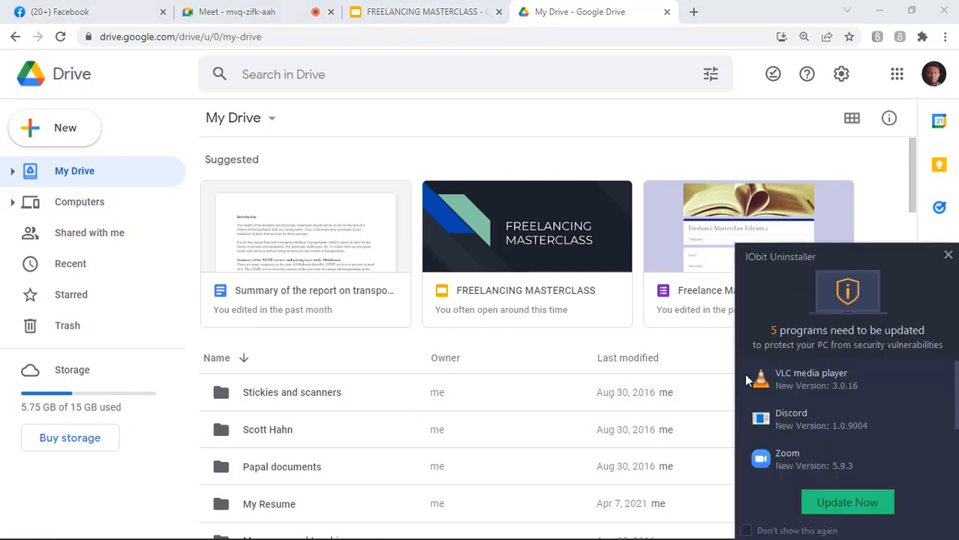
pyautogui.click(948, 256)
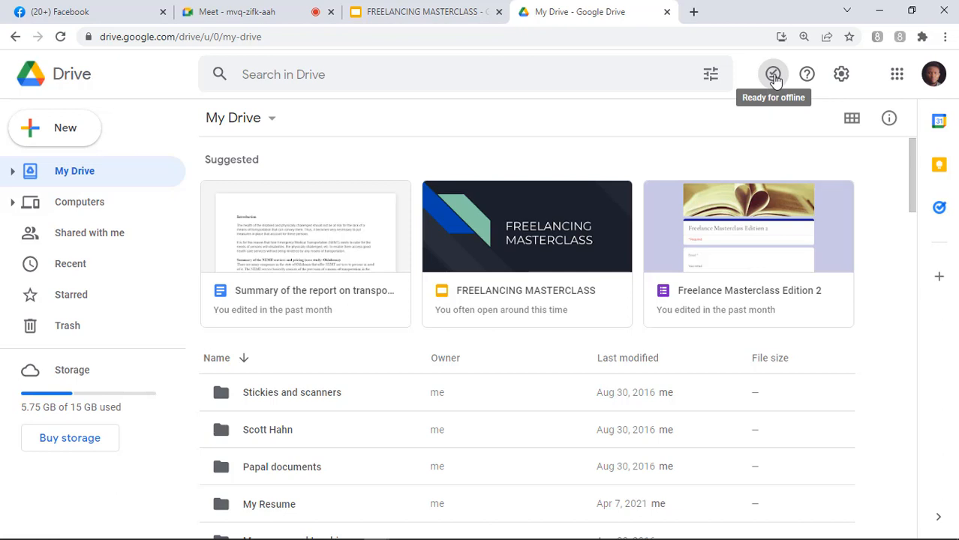
# Step: Review Drive's General, Notifications and Manage Apps settings, and close the settings
pyautogui.click(671, 404)
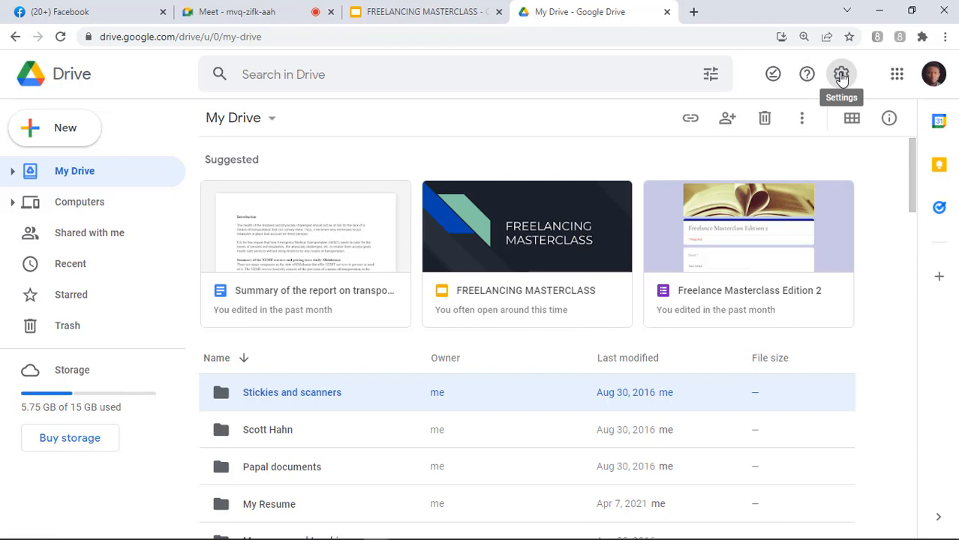
pyautogui.click(841, 75)
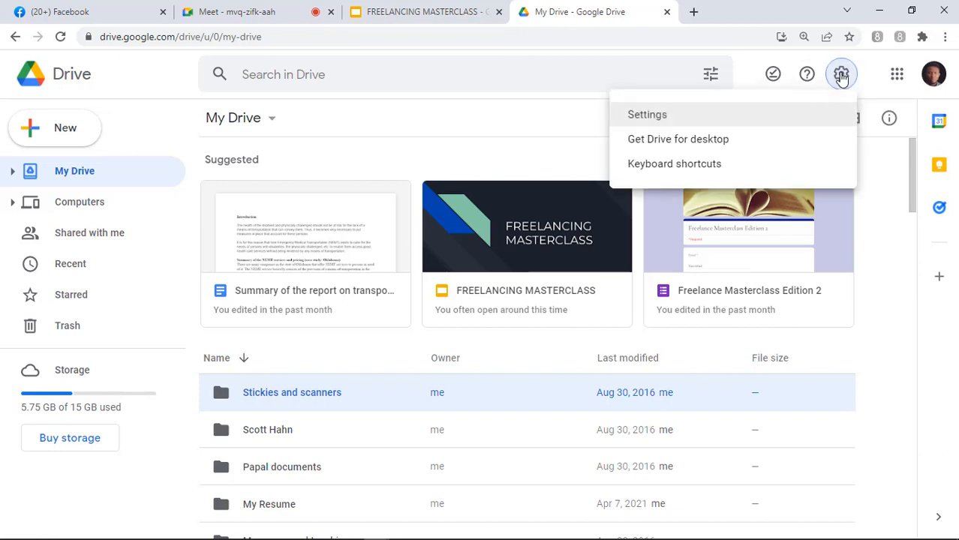
pyautogui.click(653, 115)
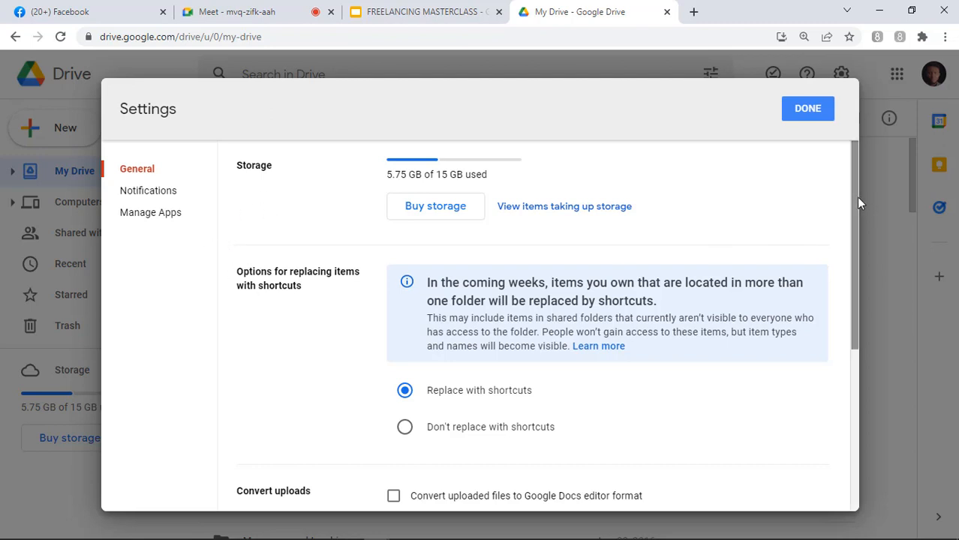
pyautogui.moveTo(856, 199); pyautogui.dragTo(867, 335)
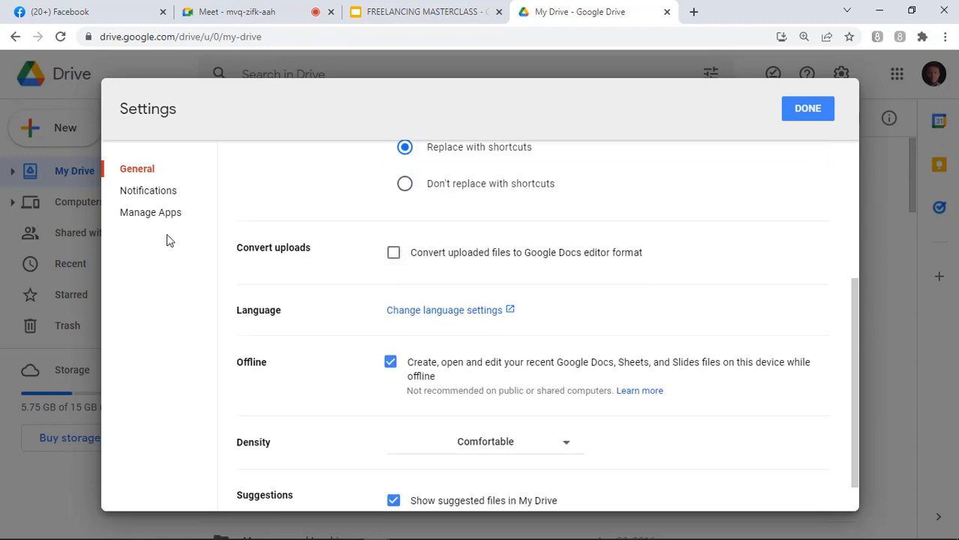
pyautogui.click(143, 190)
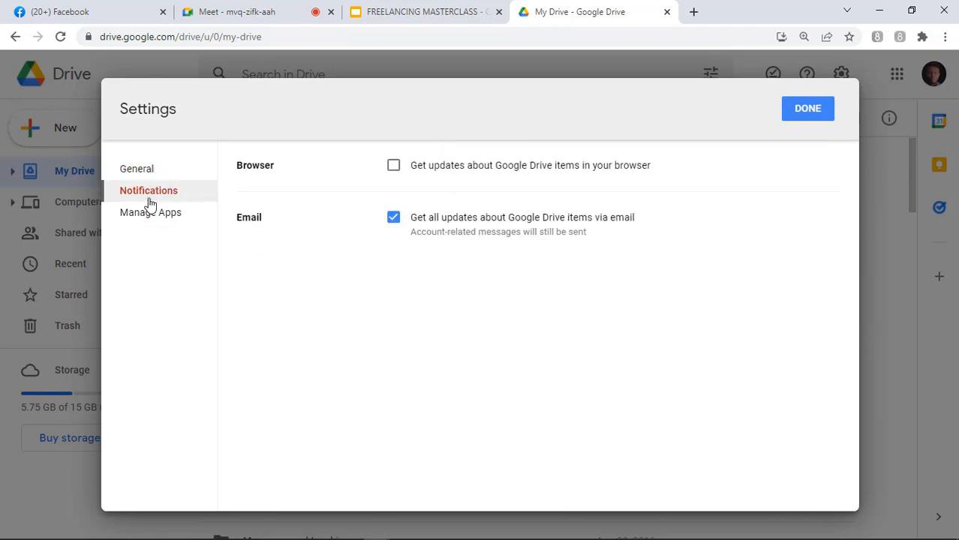
pyautogui.click(161, 225)
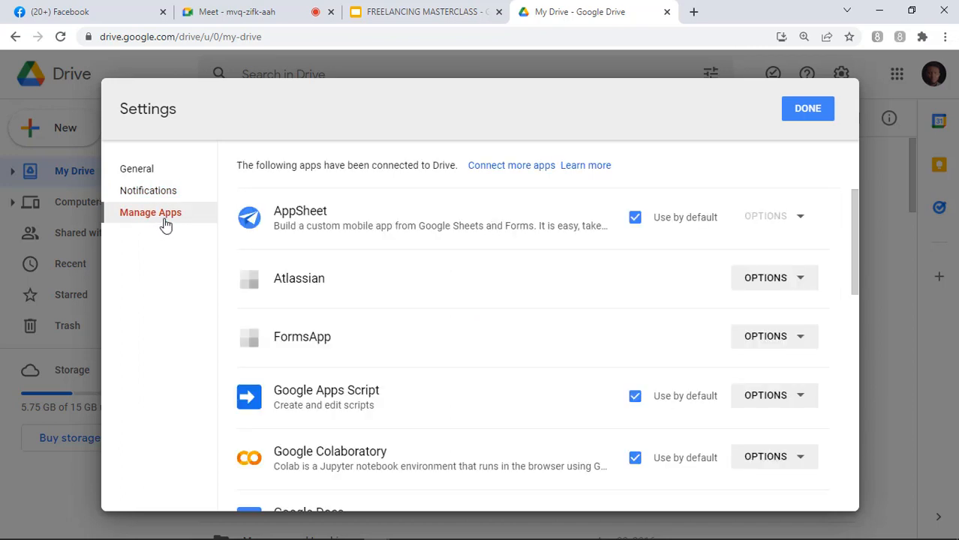
pyautogui.click(807, 112)
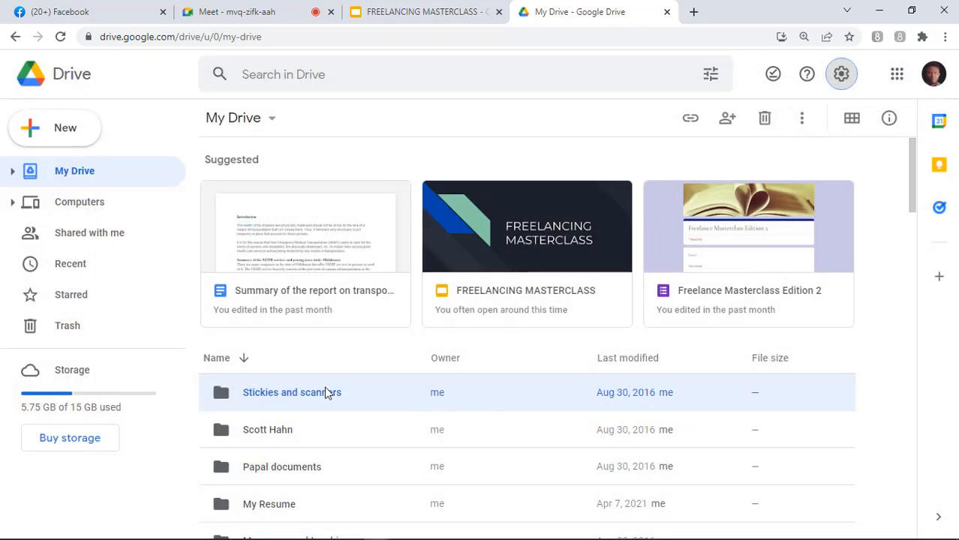
# Step: Copy the sharing link of the Stickies and scanners folder and close the sharing dialog
pyautogui.click(299, 433)
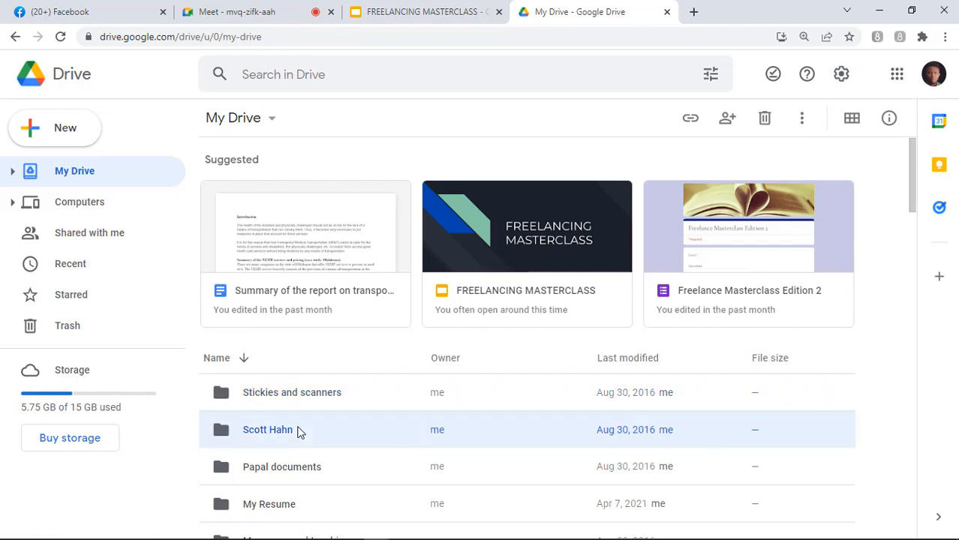
pyautogui.click(369, 393)
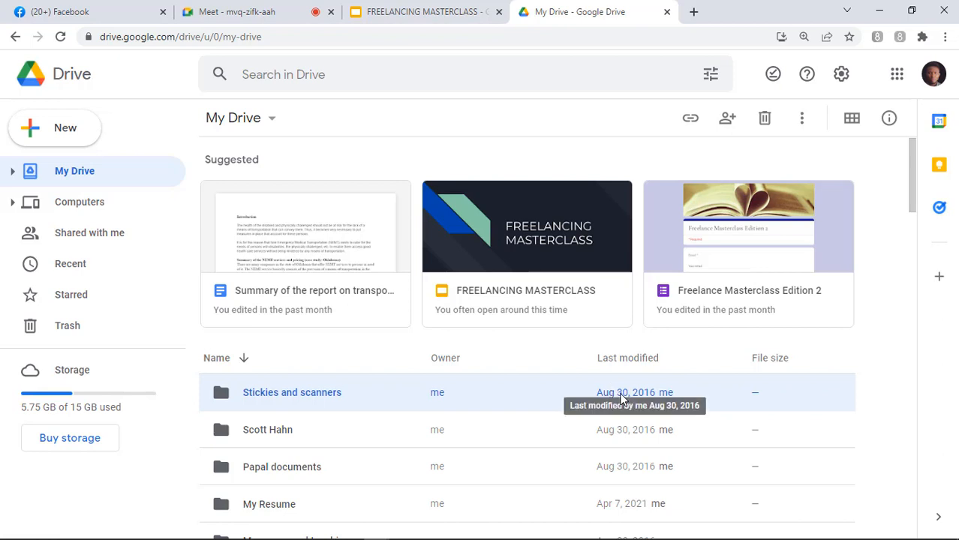
pyautogui.click(690, 120)
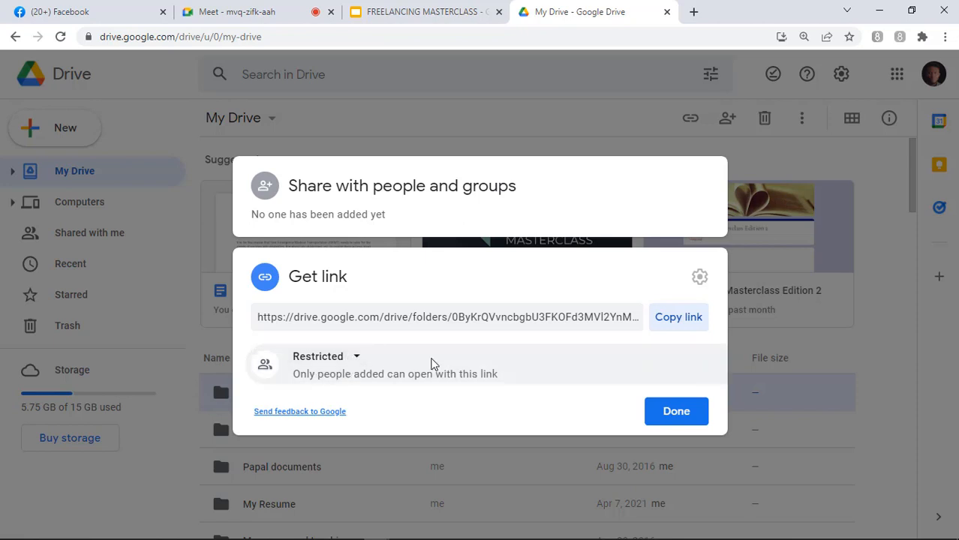
pyautogui.click(684, 322)
pyautogui.click(883, 357)
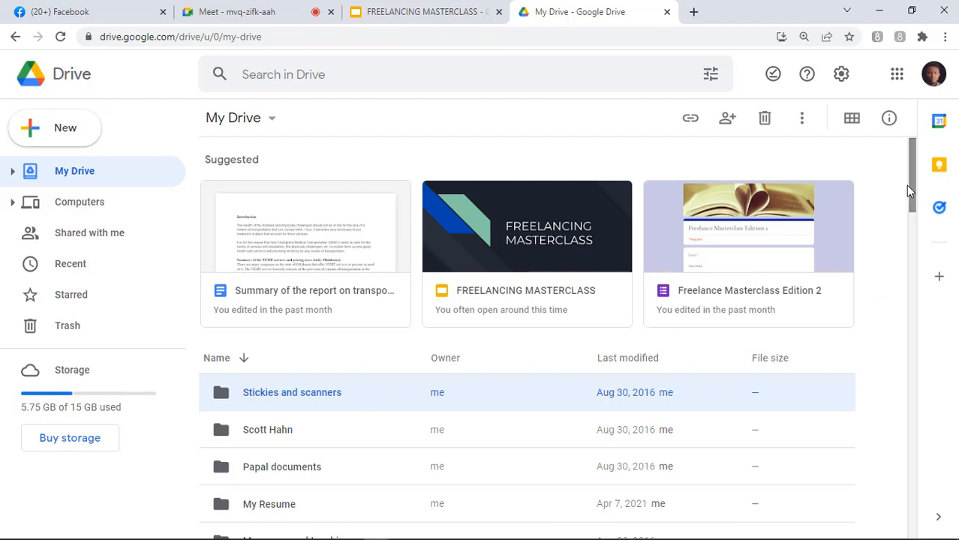
# Step: Set link access for wisdom_lit_outline.pdf to Restricted and copy its sharing link
pyautogui.moveTo(911, 176); pyautogui.dragTo(935, 361)
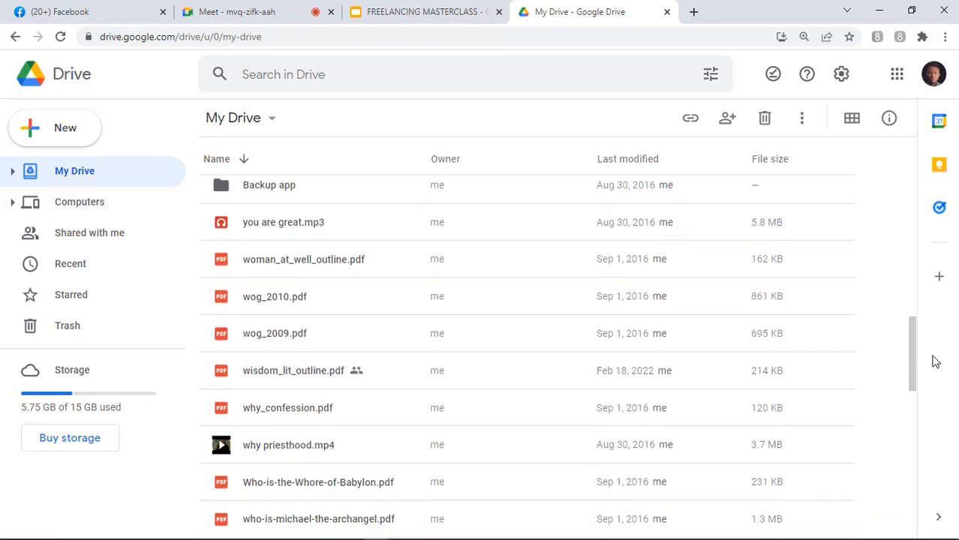
pyautogui.click(471, 373)
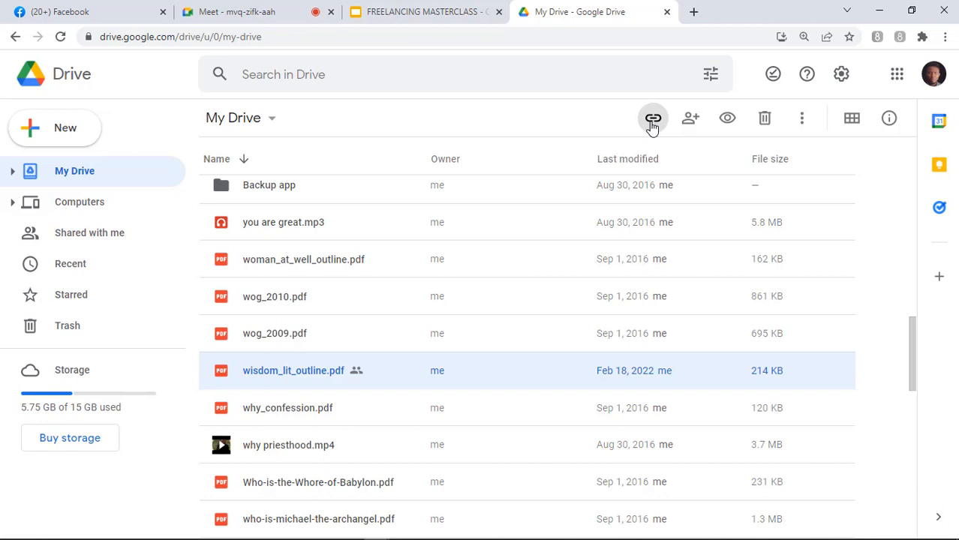
pyautogui.click(652, 124)
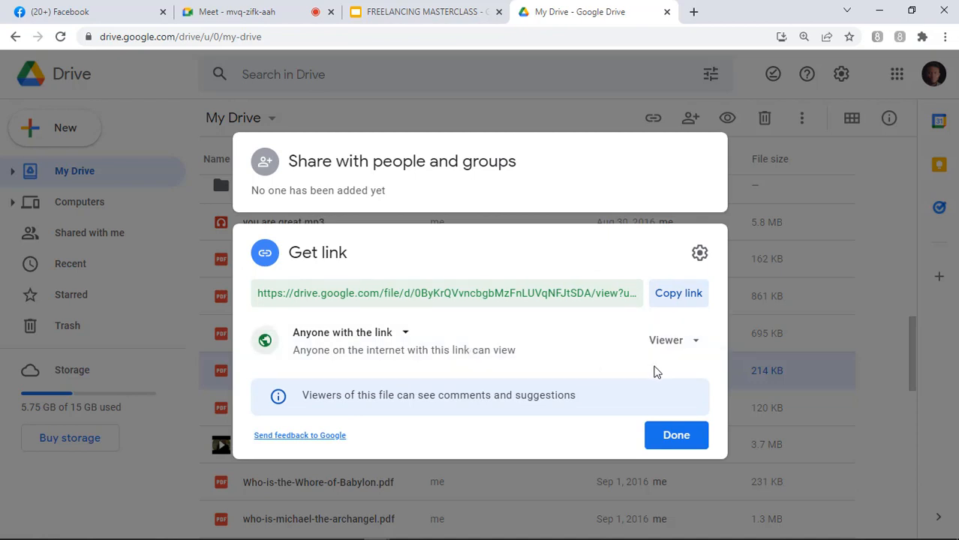
pyautogui.click(406, 335)
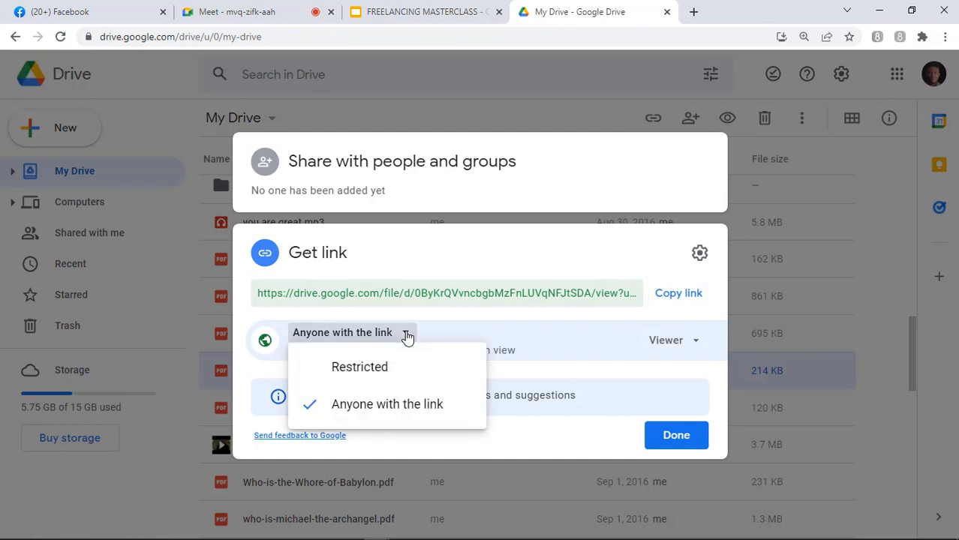
pyautogui.click(381, 367)
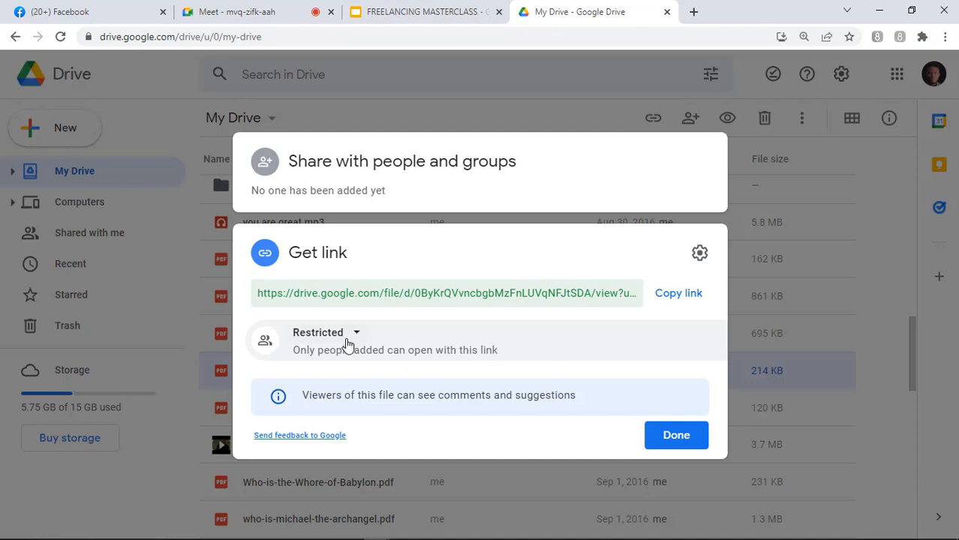
pyautogui.click(679, 301)
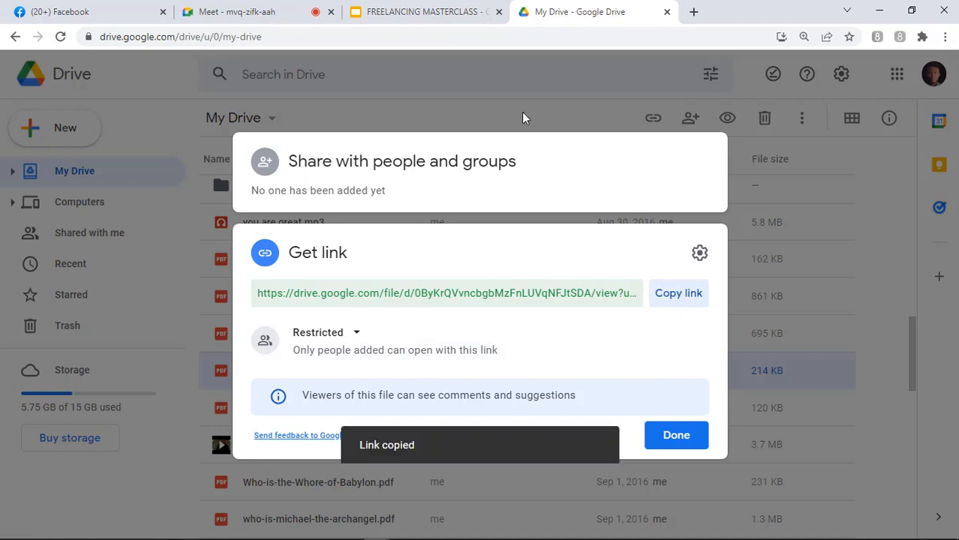
# Step: Switch to the Google Meet call and send the copied file link to everyone as an in-call message
pyautogui.click(278, 12)
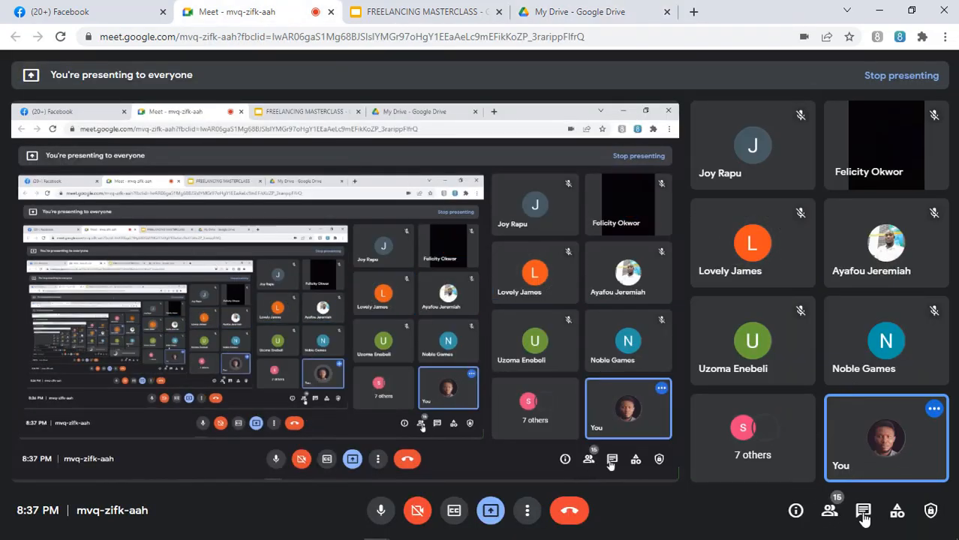
pyautogui.click(863, 512)
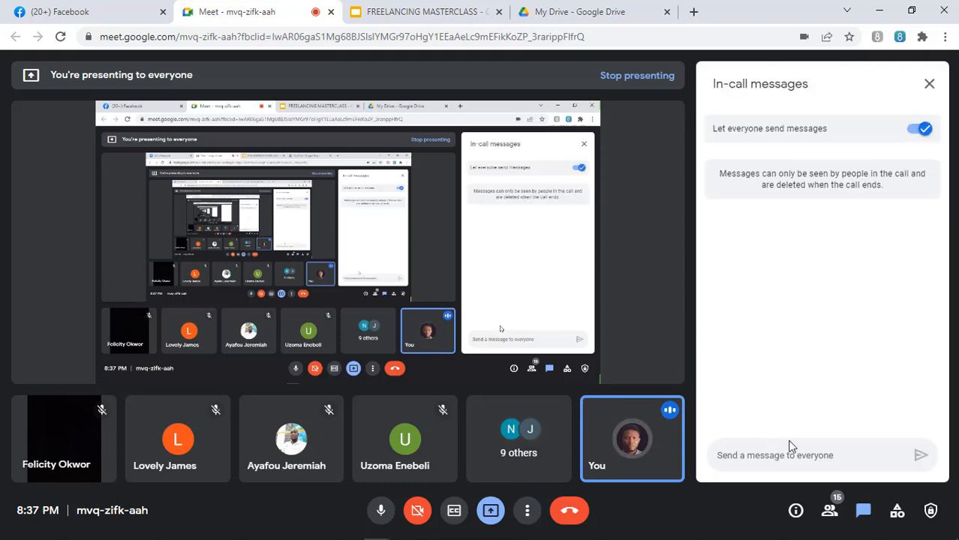
pyautogui.click(802, 455)
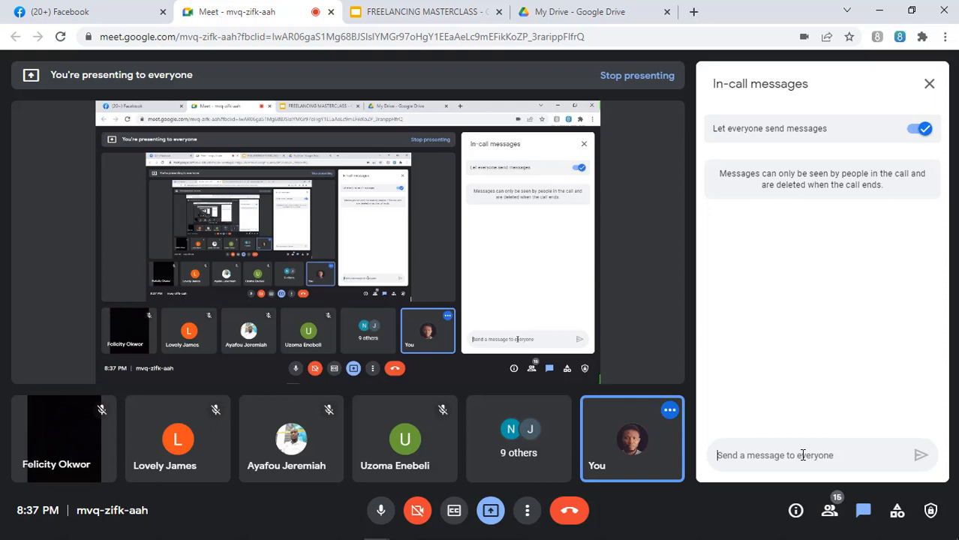
pyautogui.hotkey('ctrl', 'v')
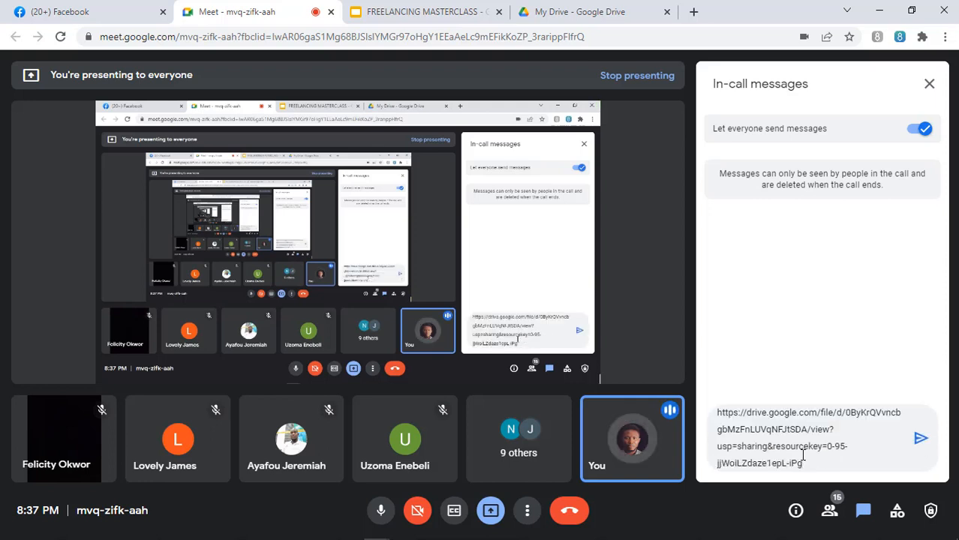
pyautogui.click(918, 442)
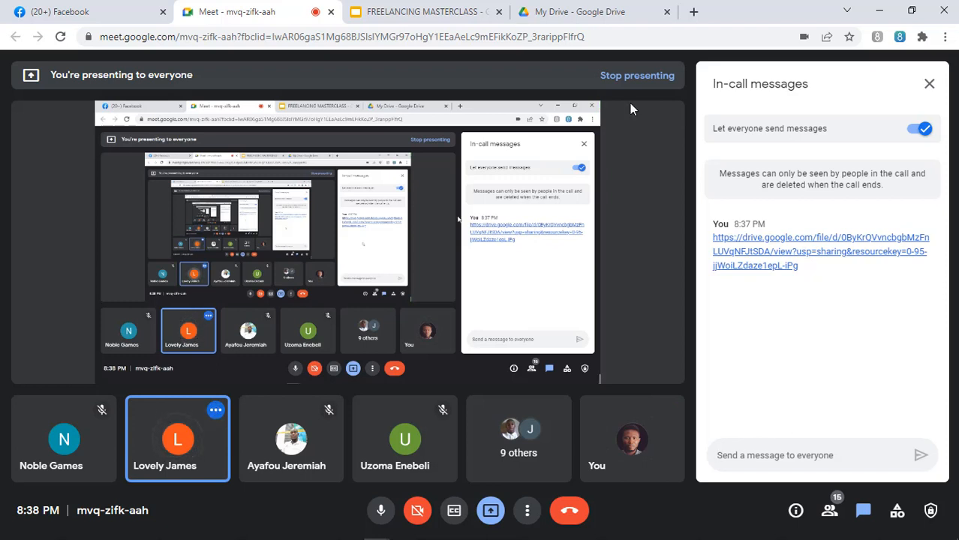
# Step: Load google.com in a new browser tab and open the Gmail inbox from the Google apps list
pyautogui.click(695, 12)
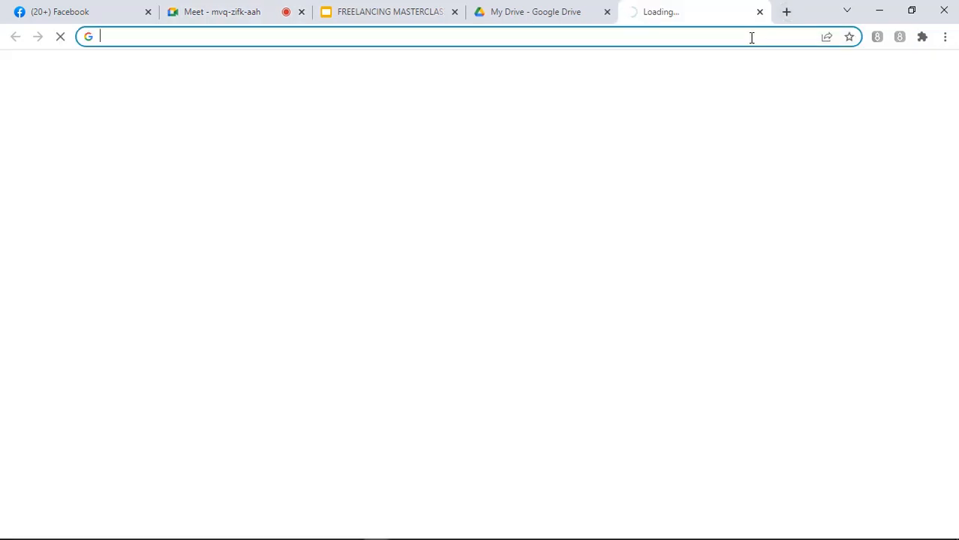
pyautogui.write('goo')
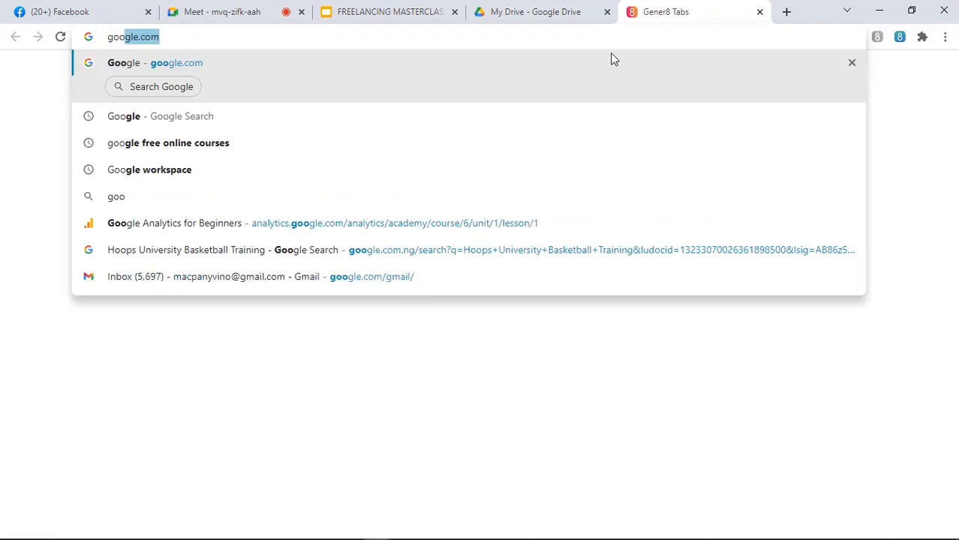
pyautogui.press('Return')
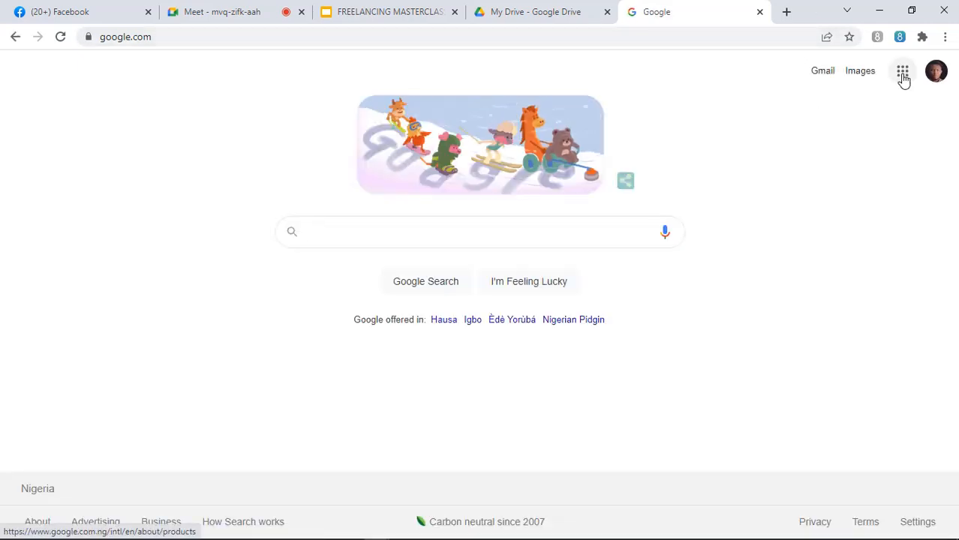
pyautogui.click(902, 73)
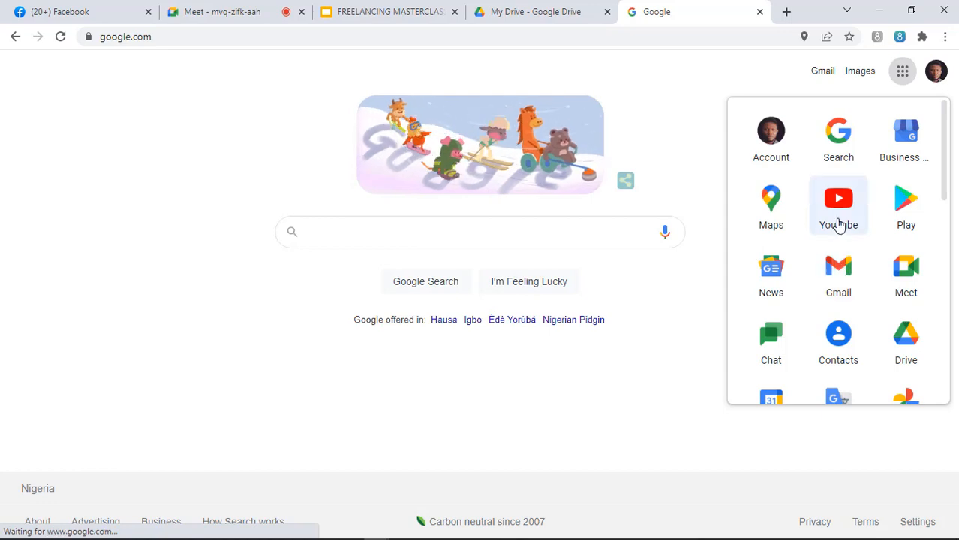
pyautogui.click(838, 272)
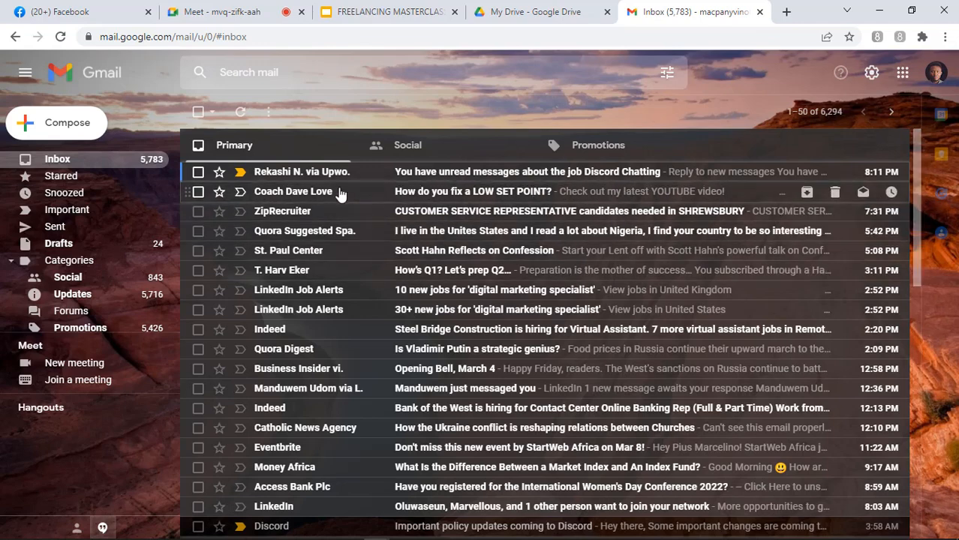
pyautogui.click(528, 7)
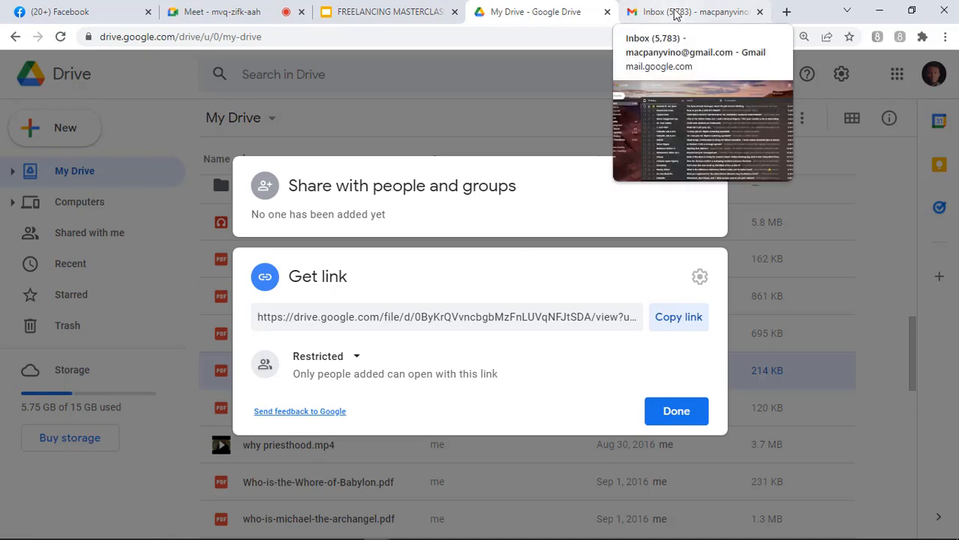
pyautogui.click(676, 12)
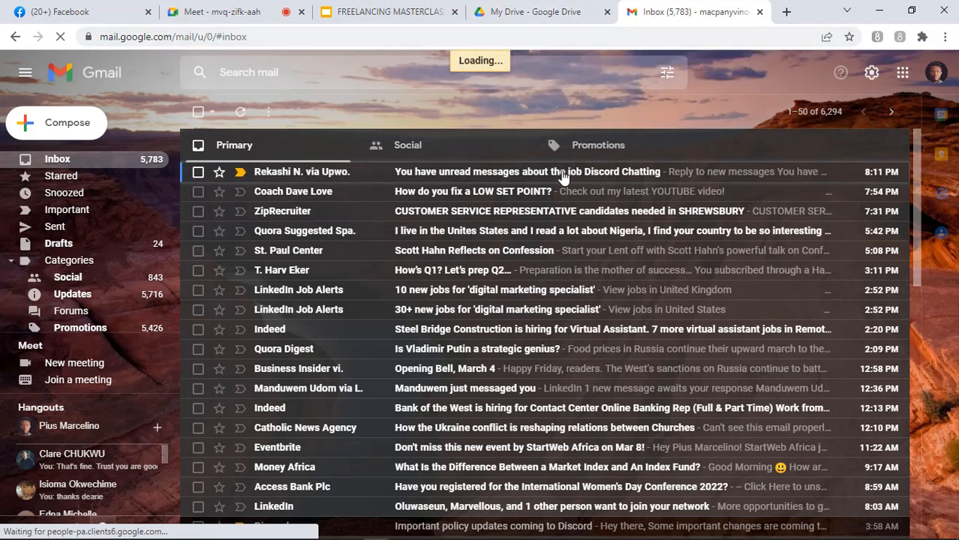
# Step: Close the wisdom_lit_outline.pdf sharing dialog in Google Drive and check the Gmail inbox for new share requests
pyautogui.click(537, 12)
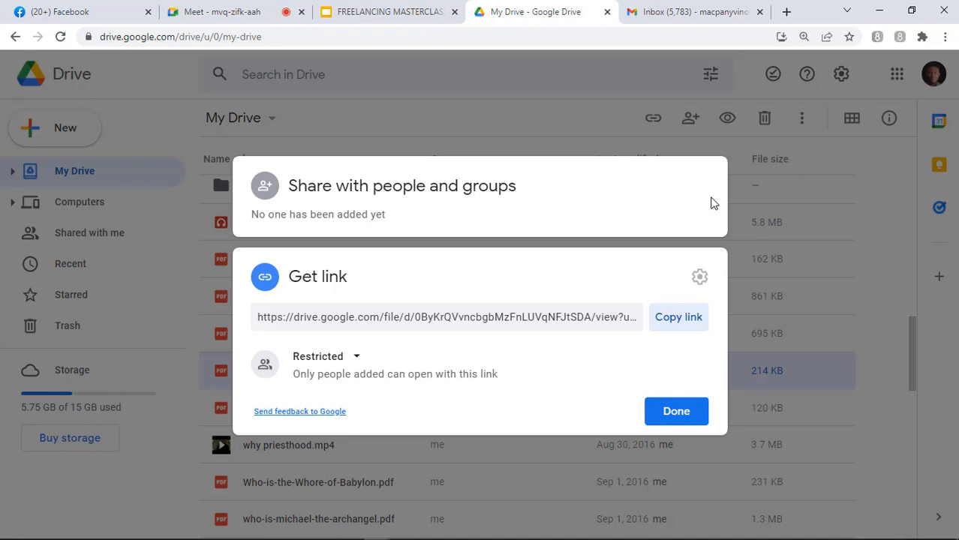
pyautogui.click(820, 225)
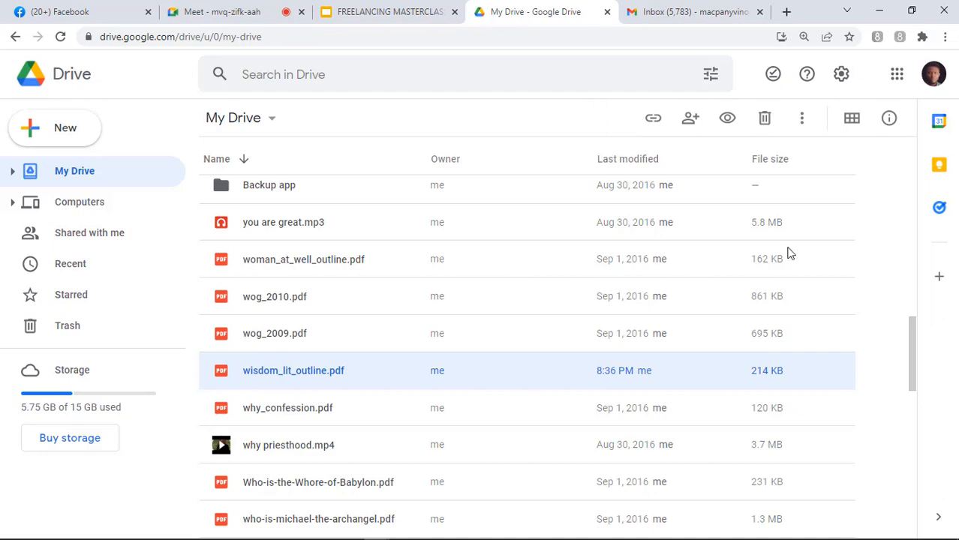
pyautogui.click(650, 14)
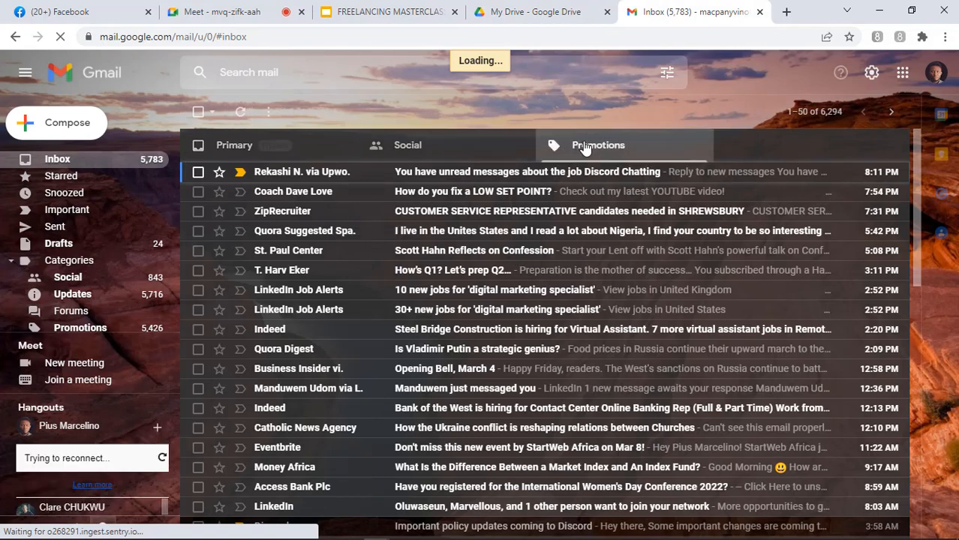
pyautogui.click(460, 153)
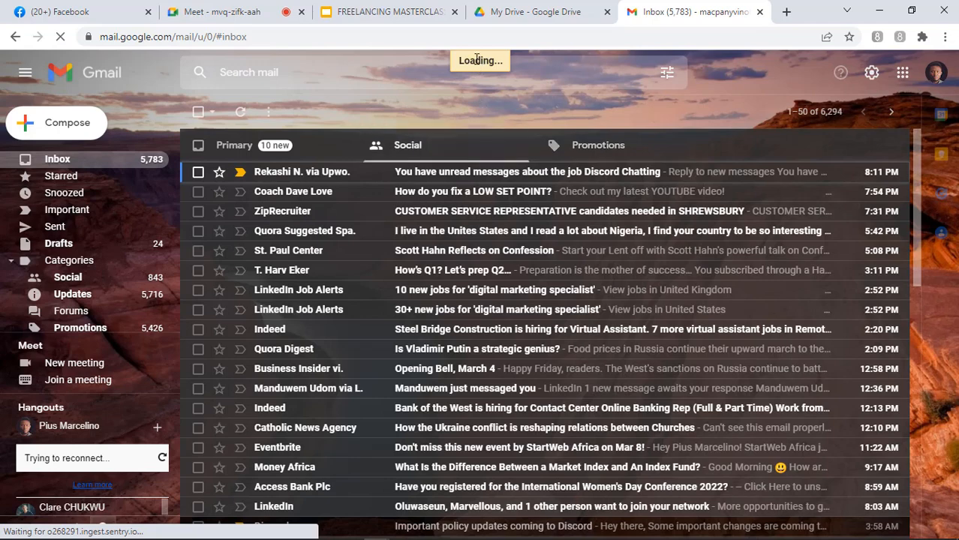
pyautogui.click(547, 12)
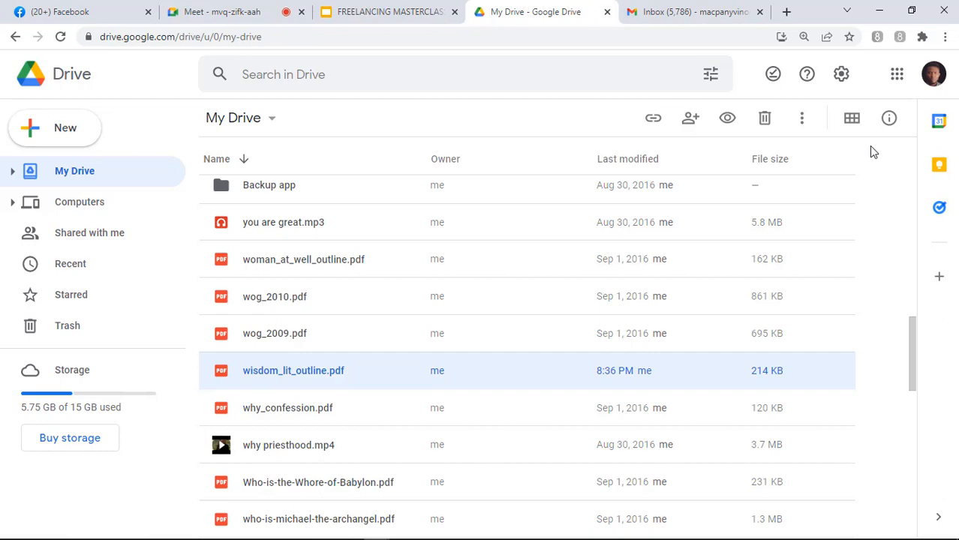
pyautogui.click(680, 9)
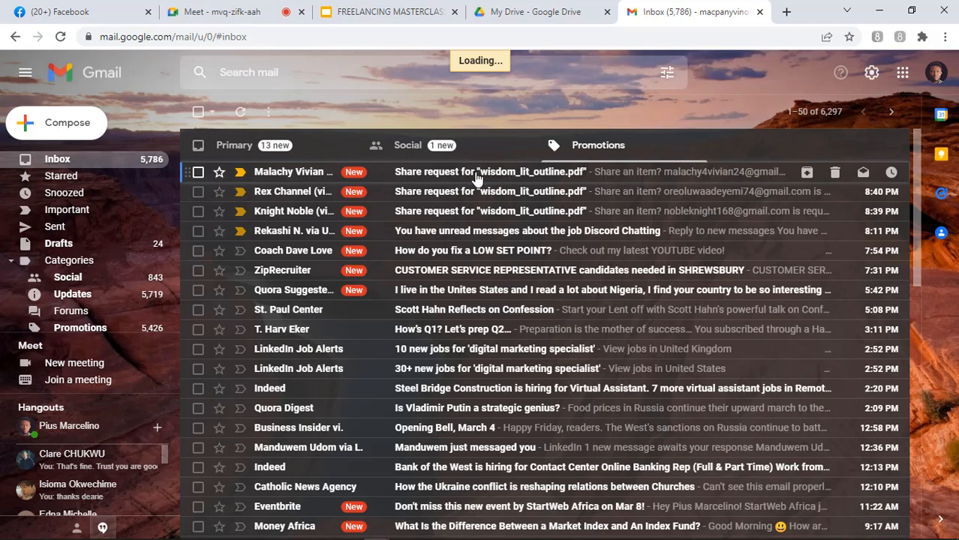
# Step: Switch to Google Drive, set wisdom_lit_outline.pdf's link access to Anyone with the link as Viewer, and copy its link
pyautogui.click(540, 12)
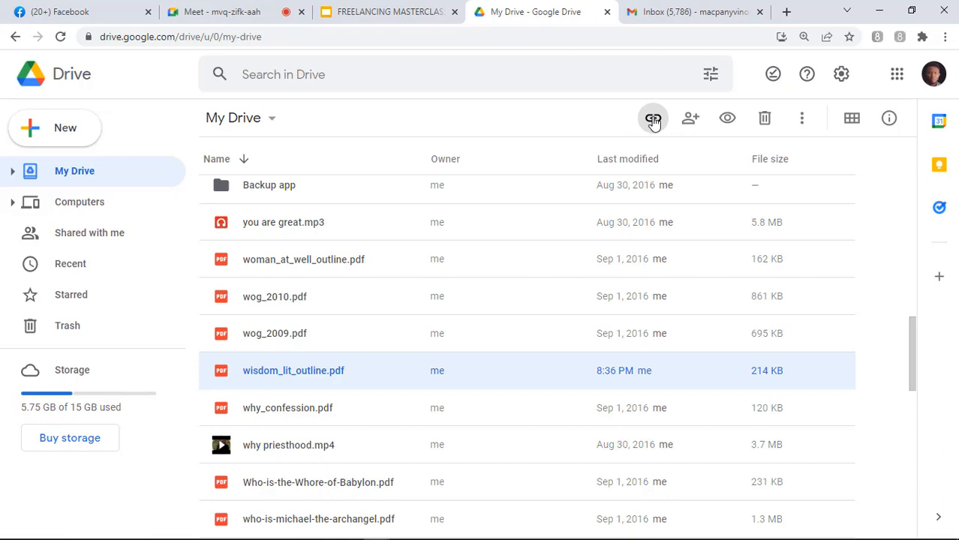
pyautogui.doubleClick(506, 371)
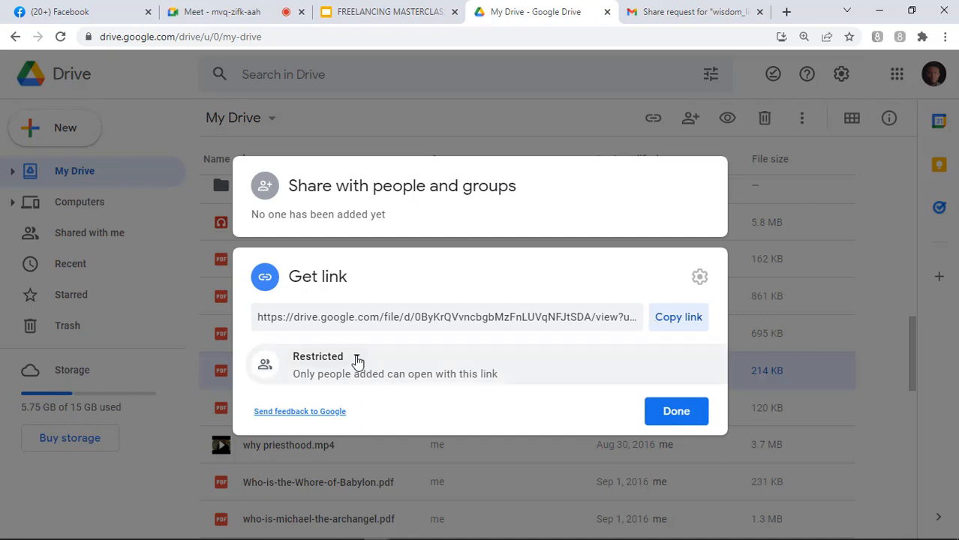
pyautogui.click(357, 360)
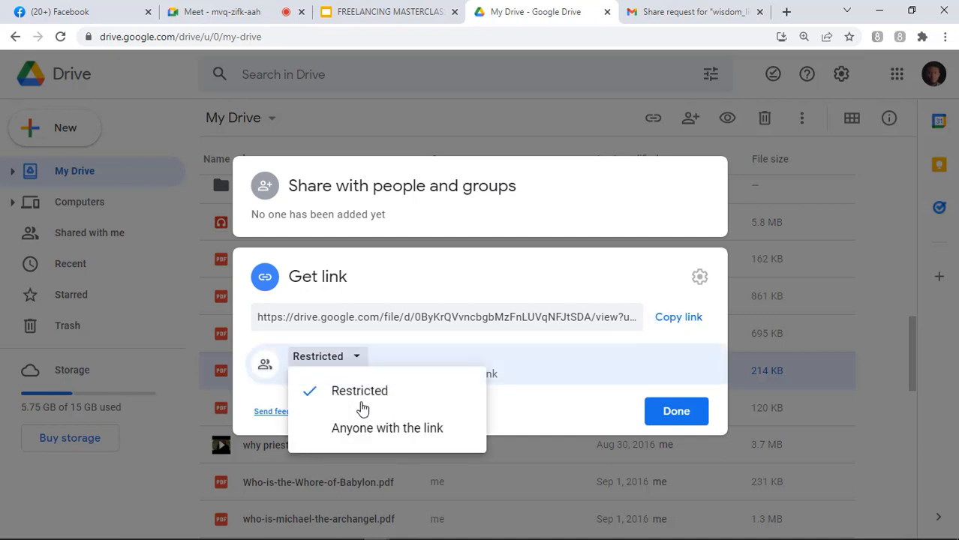
pyautogui.click(374, 429)
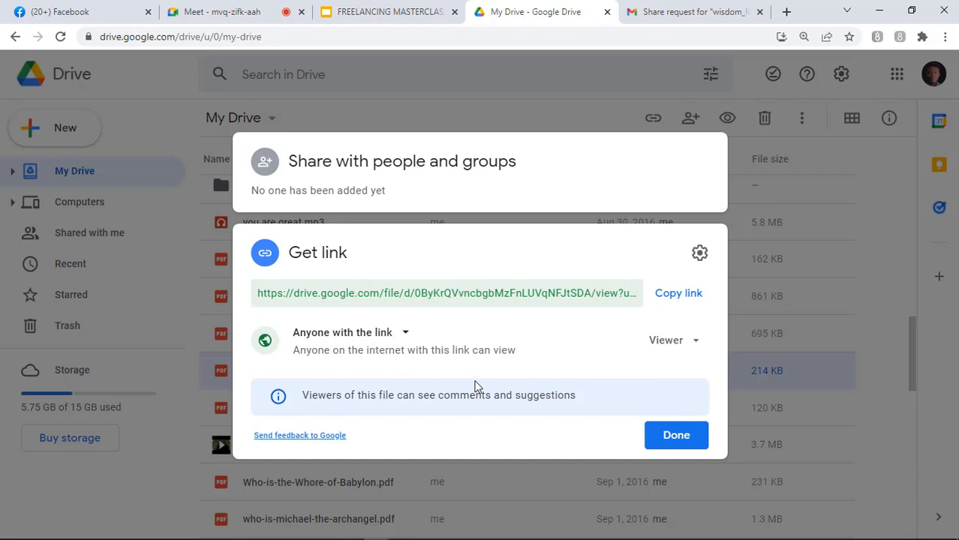
pyautogui.click(679, 342)
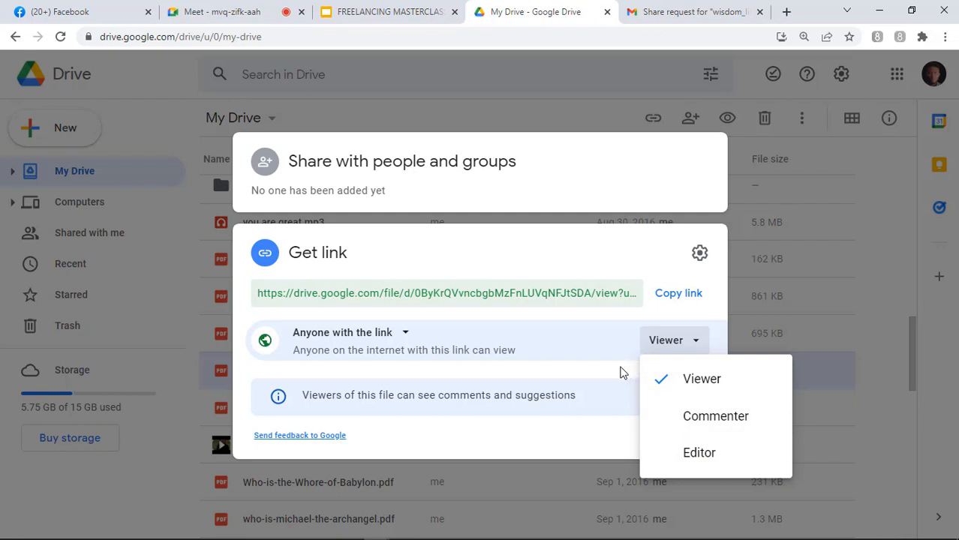
pyautogui.click(688, 382)
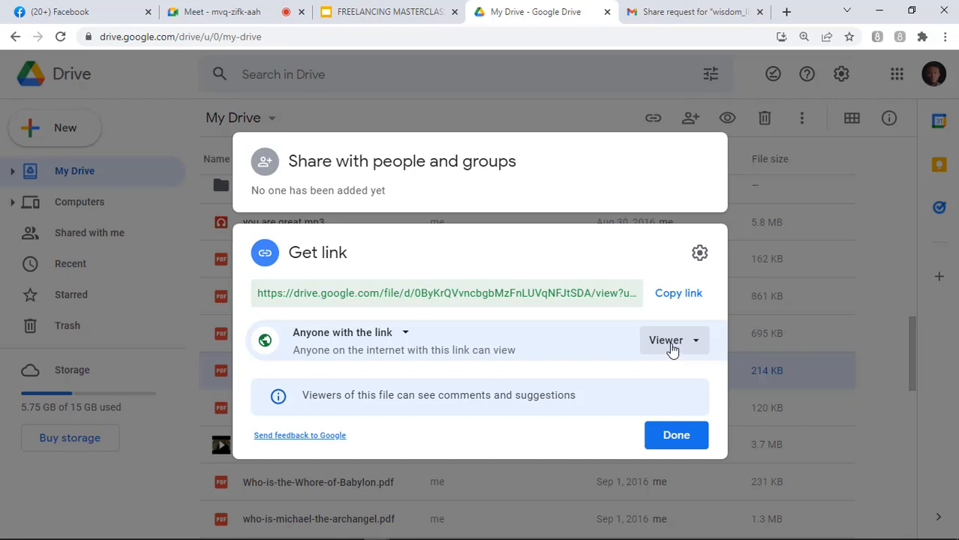
pyautogui.click(682, 295)
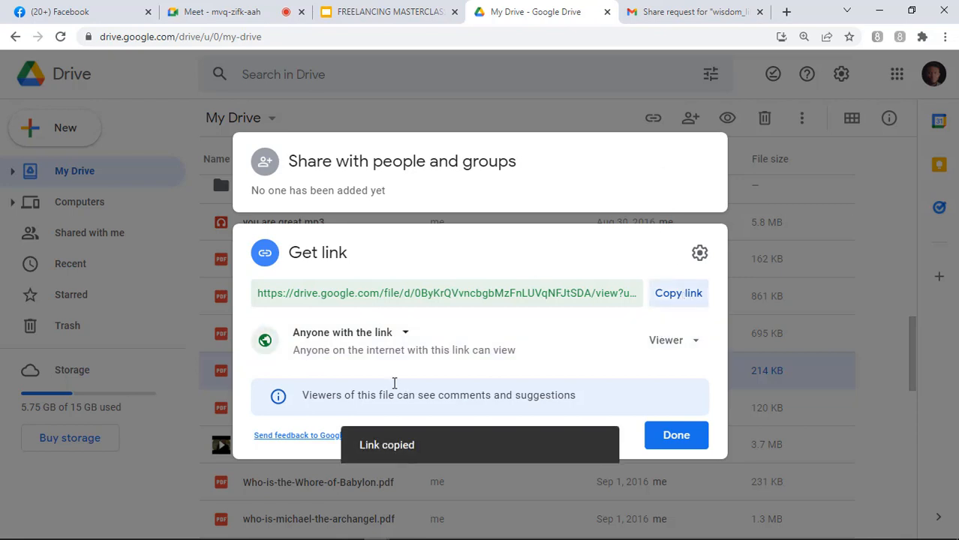
# Step: Switch to Gmail and read through the latest share request email for wisdom_lit_outline.pdf
pyautogui.click(665, 15)
pyautogui.click(480, 169)
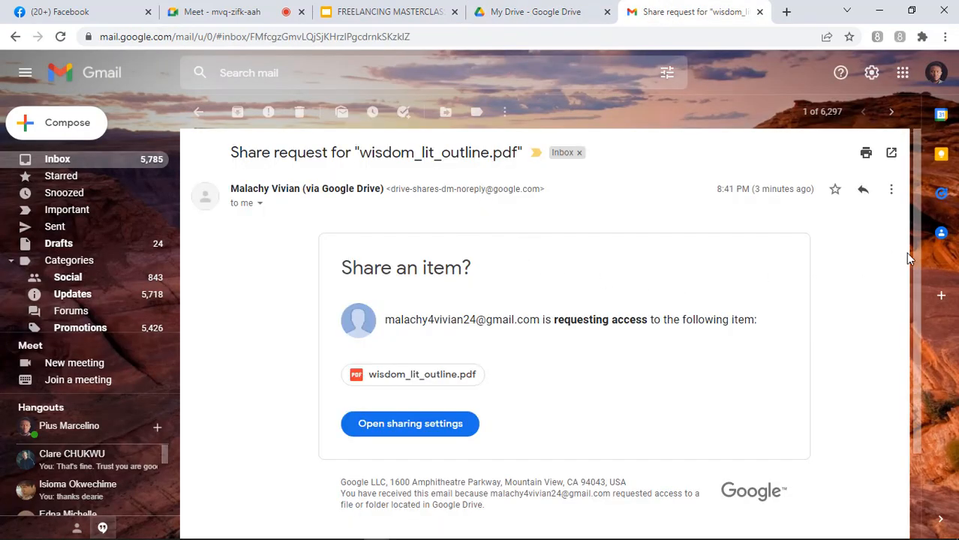
pyautogui.moveTo(920, 260); pyautogui.dragTo(920, 300)
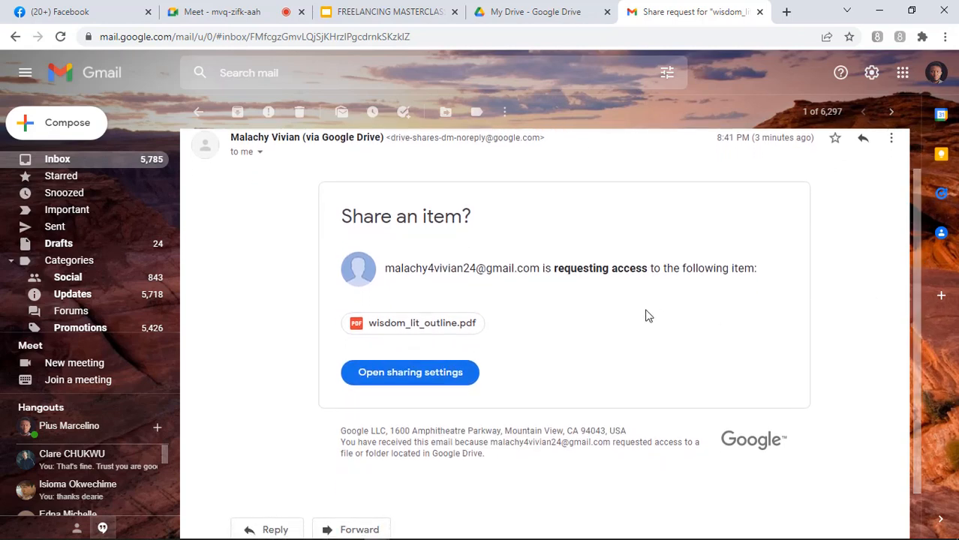
# Step: Try to open the sharing settings from the request email, close the file's browser tab and return to the inbox
pyautogui.click(440, 374)
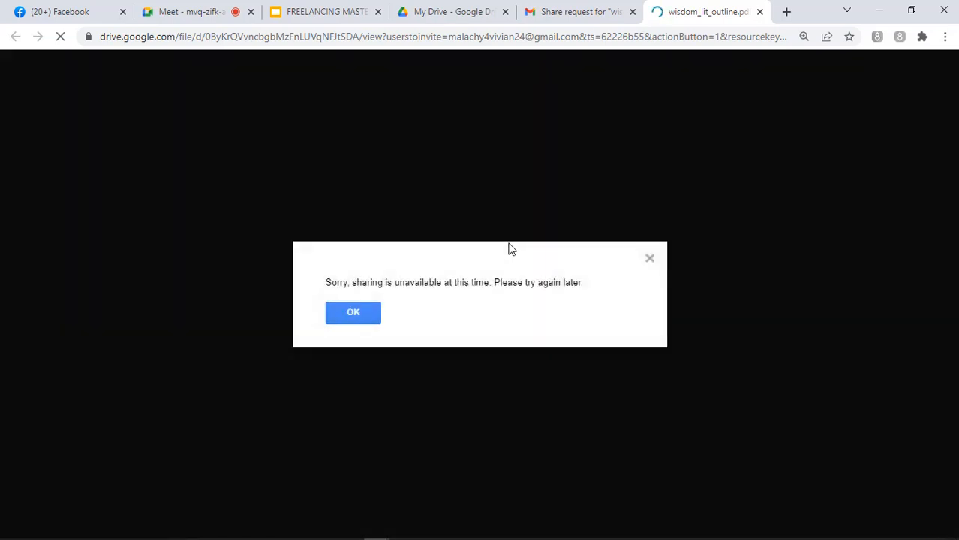
pyautogui.click(356, 312)
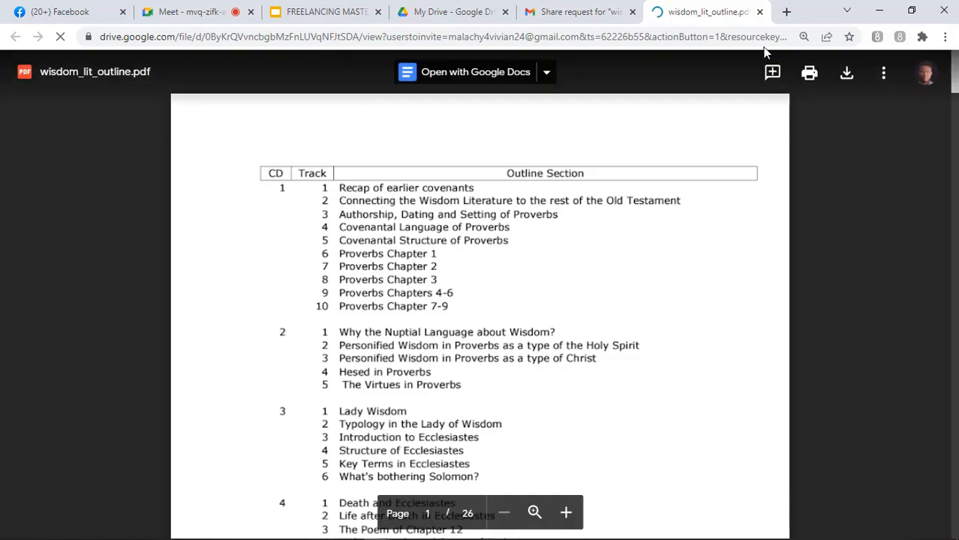
pyautogui.click(760, 13)
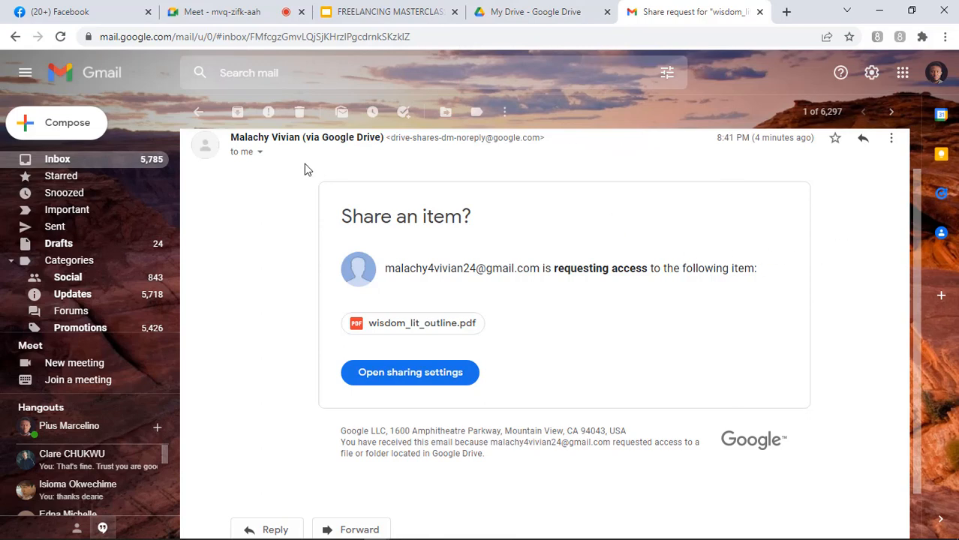
pyautogui.click(200, 116)
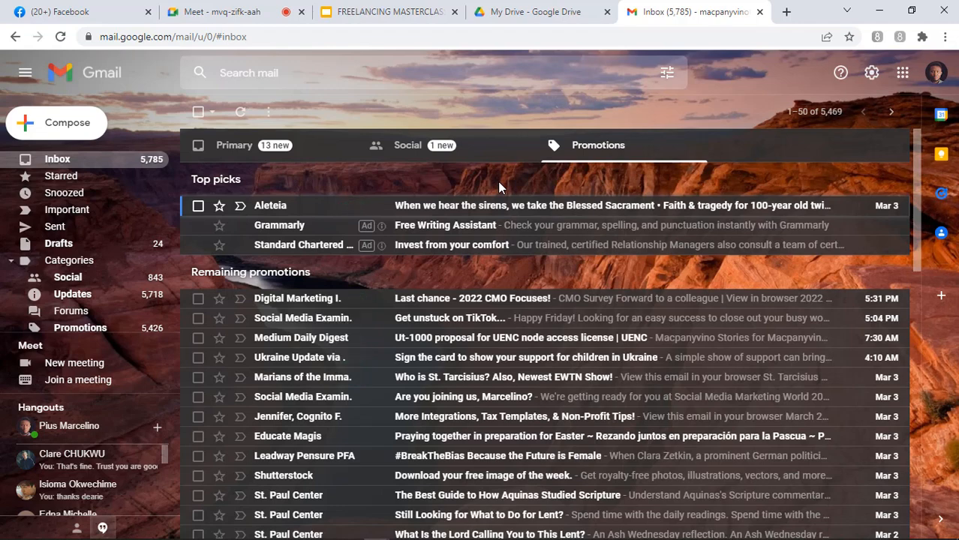
# Step: In Google Drive, replace the open link dialog with a share invitation for wisdom_lit_outline.pdf to a suggested contact as Viewer
pyautogui.click(541, 13)
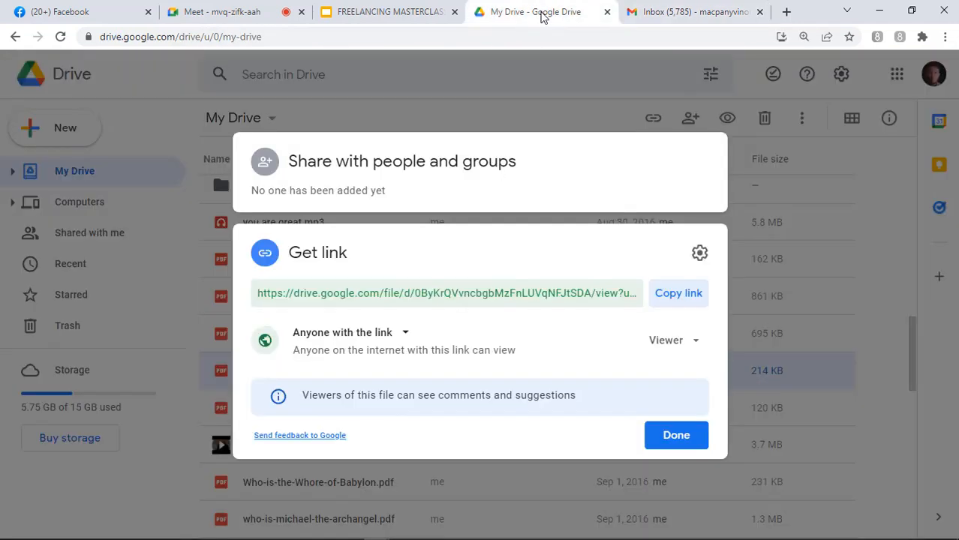
pyautogui.click(770, 199)
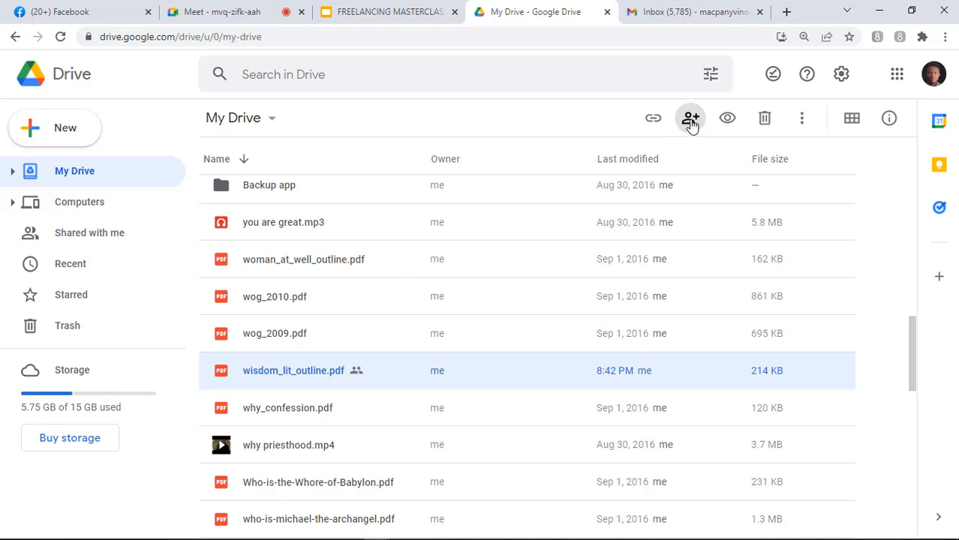
pyautogui.click(692, 122)
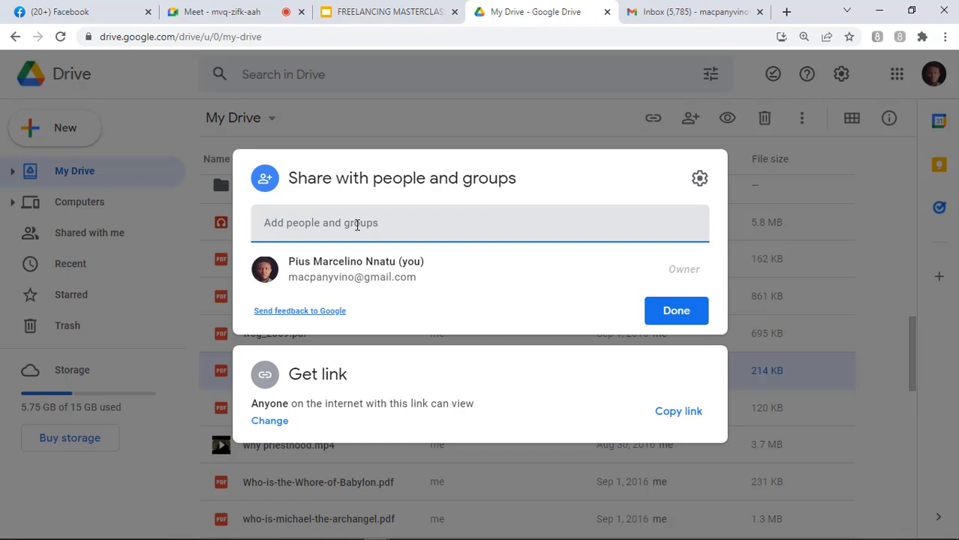
pyautogui.click(357, 225)
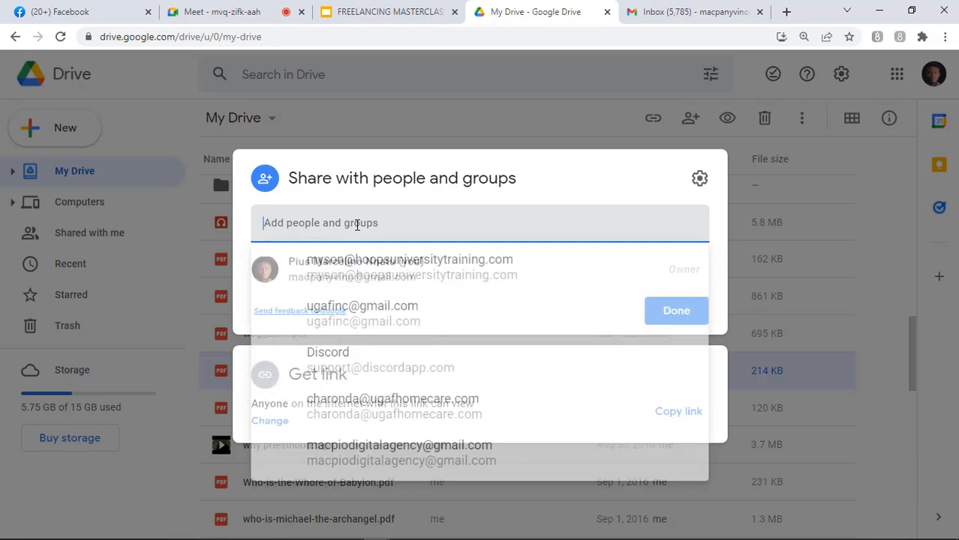
pyautogui.click(371, 270)
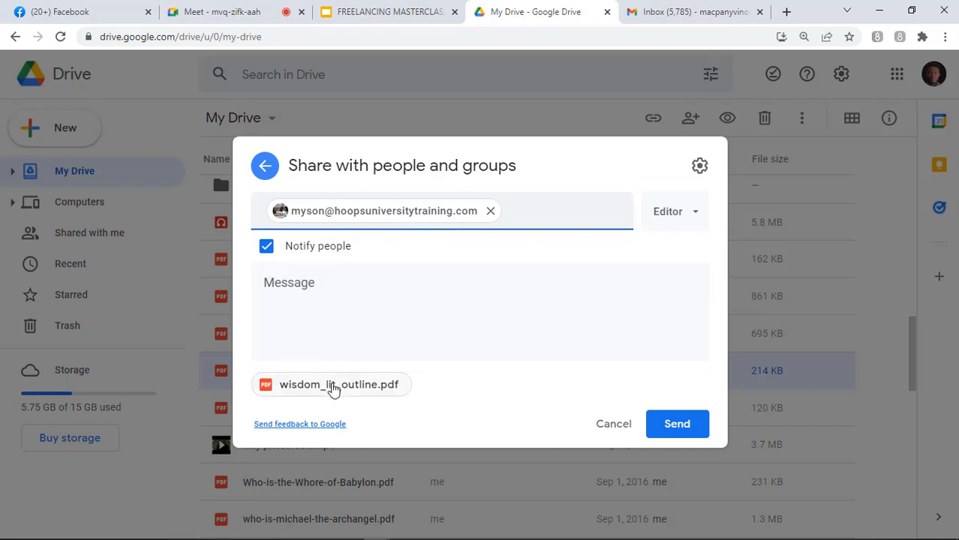
pyautogui.click(685, 217)
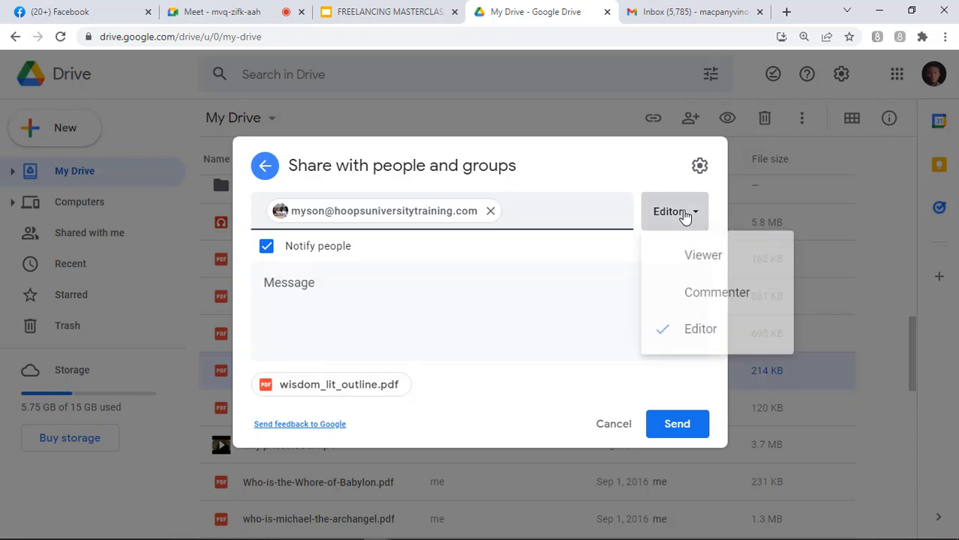
pyautogui.click(691, 257)
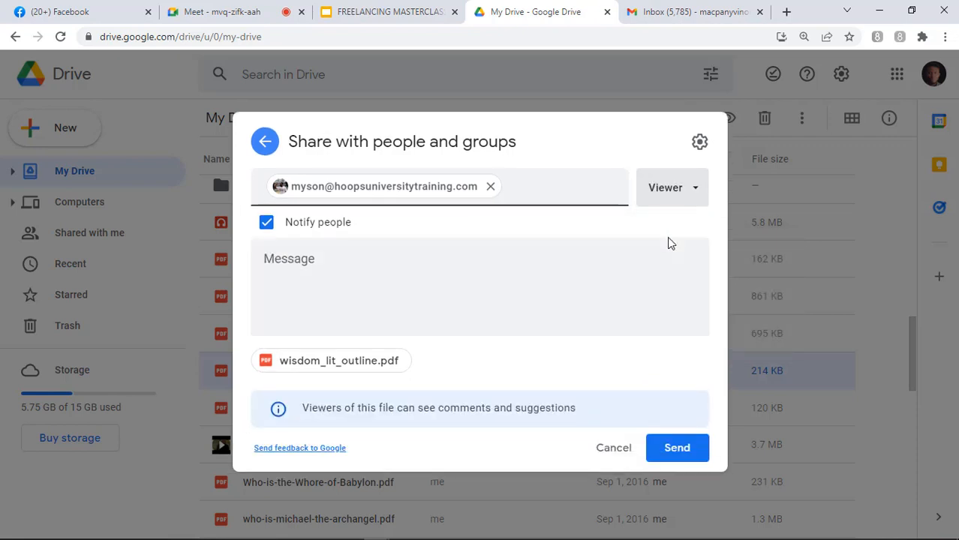
# Step: Write "Here is the document you requested" as the invitation message and discard the unsent invitation
pyautogui.click(463, 257)
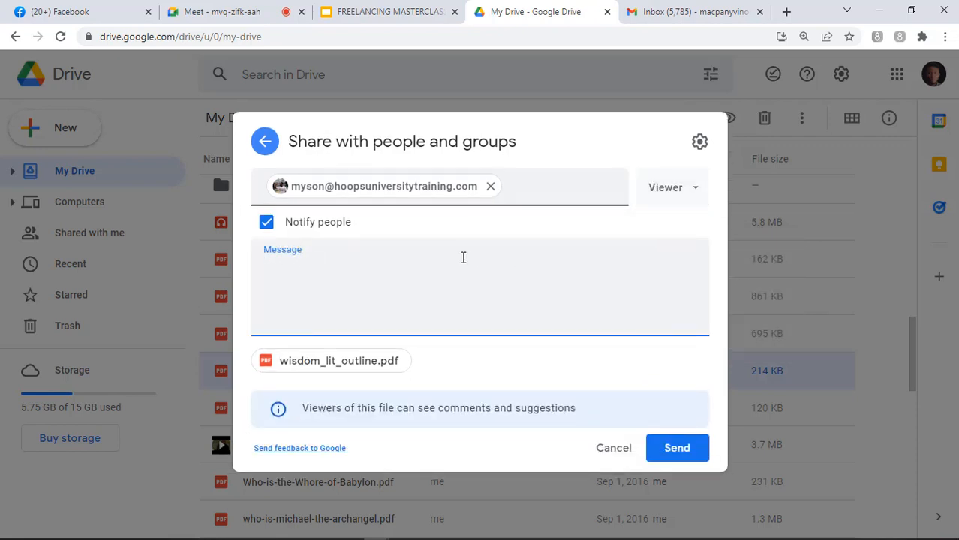
pyautogui.write('Here is the')
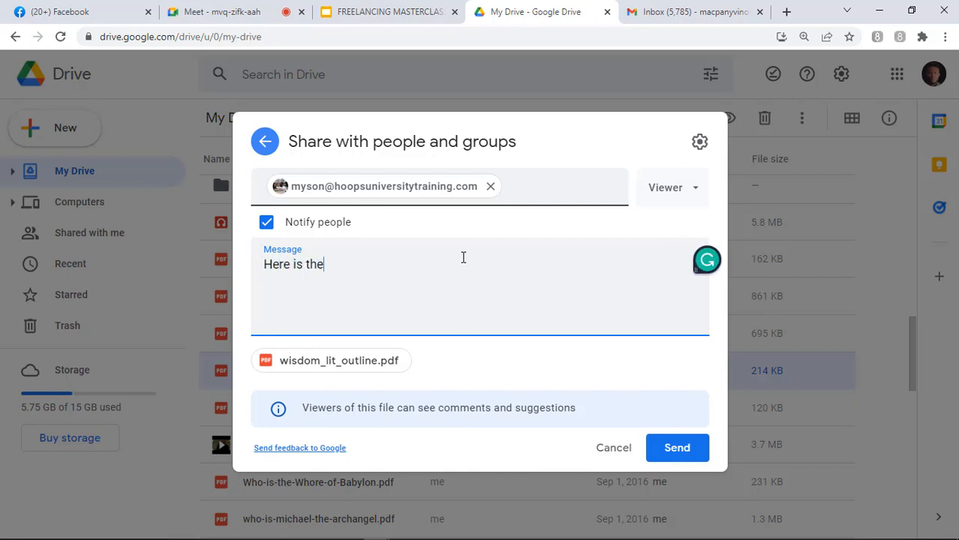
pyautogui.write(' document you re')
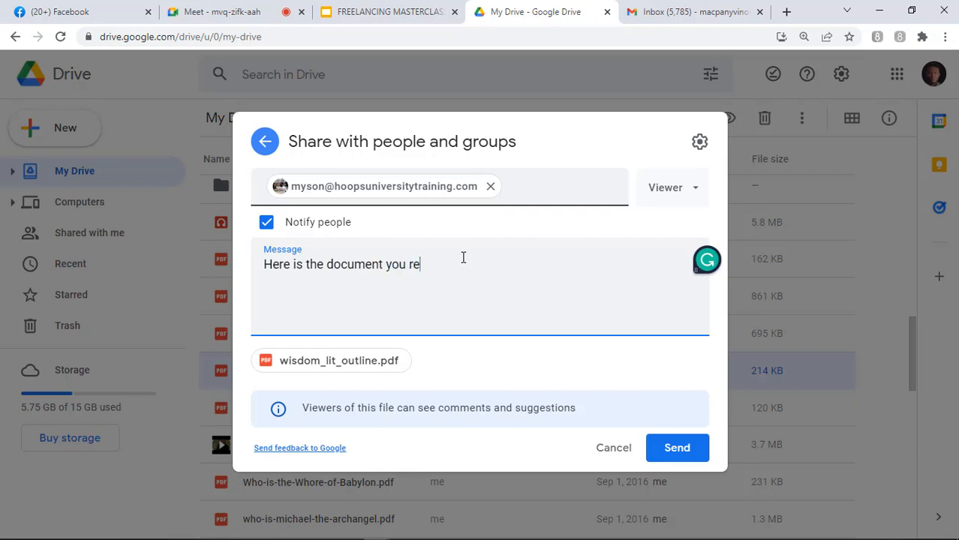
pyautogui.write('quested')
pyautogui.click(803, 289)
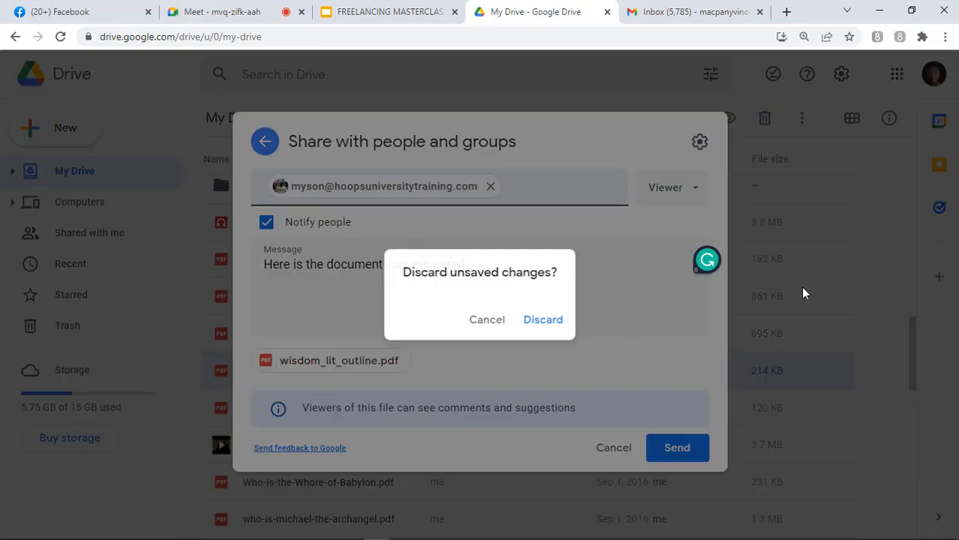
pyautogui.click(552, 325)
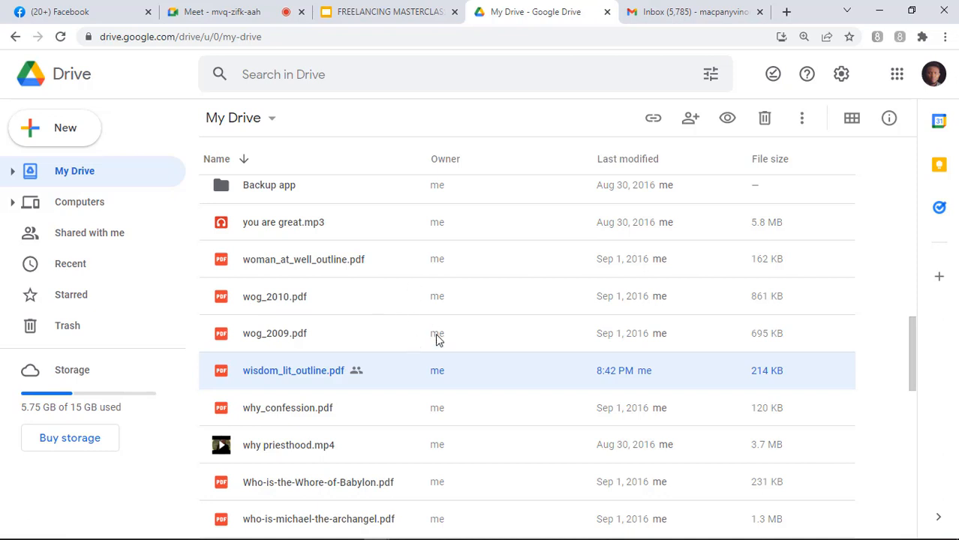
# Step: Preview wog_2009.pdf and return to the My Drive file list
pyautogui.click(460, 338)
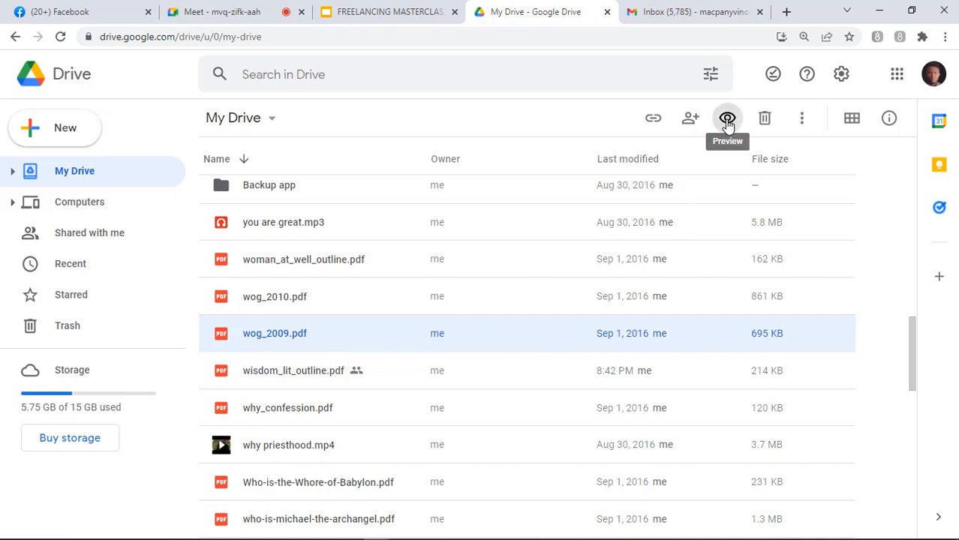
pyautogui.click(727, 122)
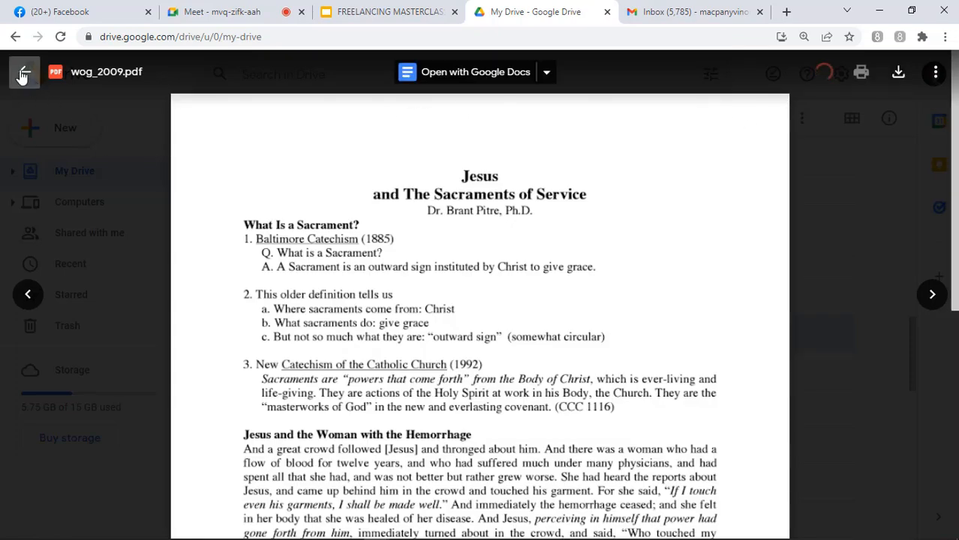
pyautogui.press('Escape')
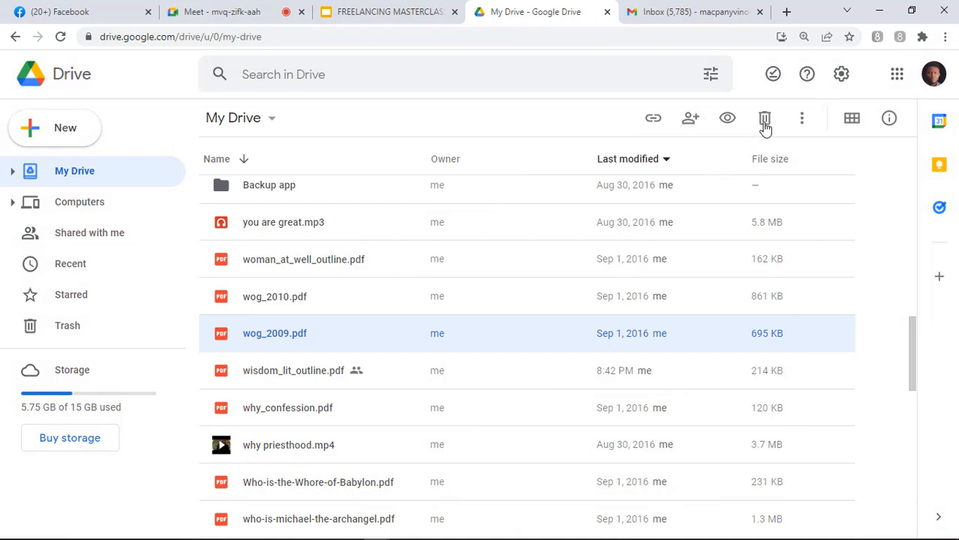
# Step: Review the additional file actions available for wog_2009.pdf, including opening, moving, renaming and downloading
pyautogui.click(802, 122)
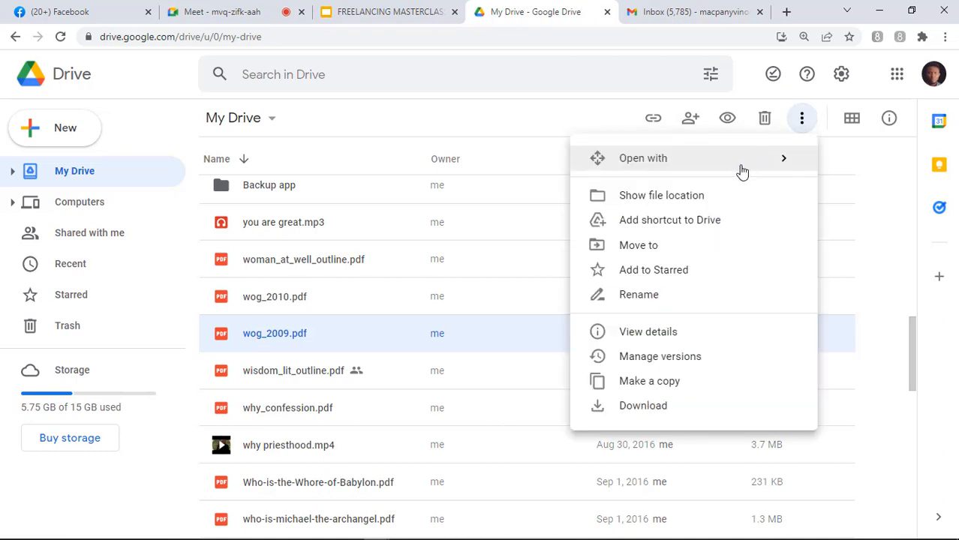
pyautogui.moveTo(727, 166)
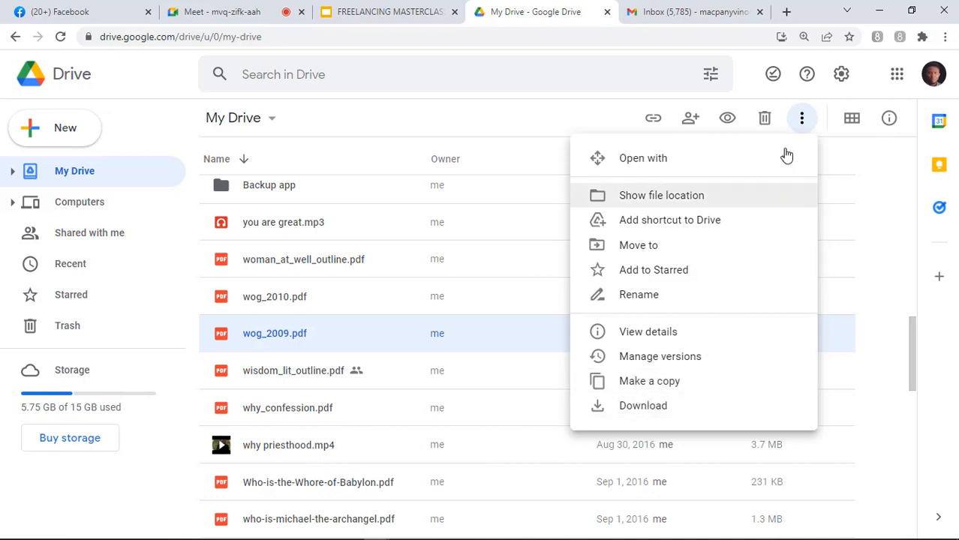
pyautogui.click(910, 341)
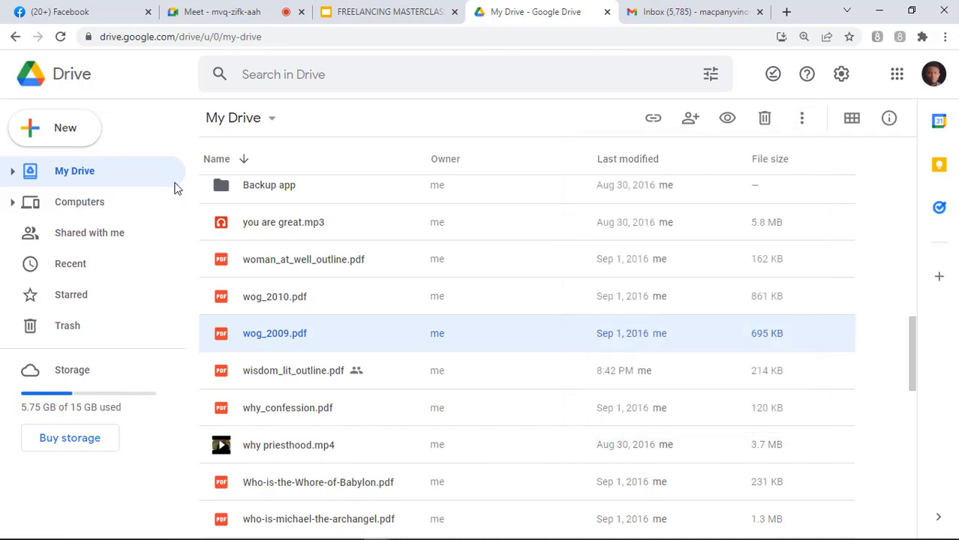
pyautogui.click(65, 135)
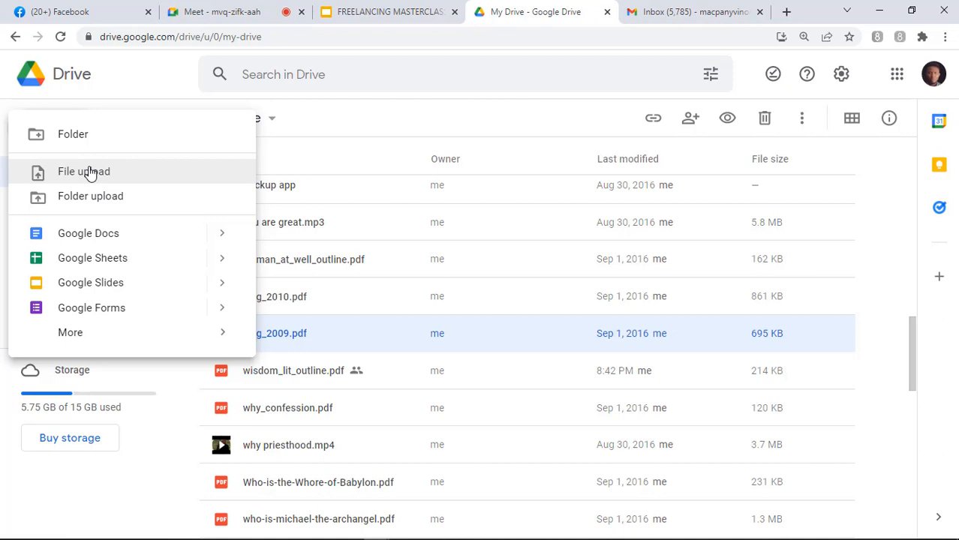
pyautogui.click(89, 172)
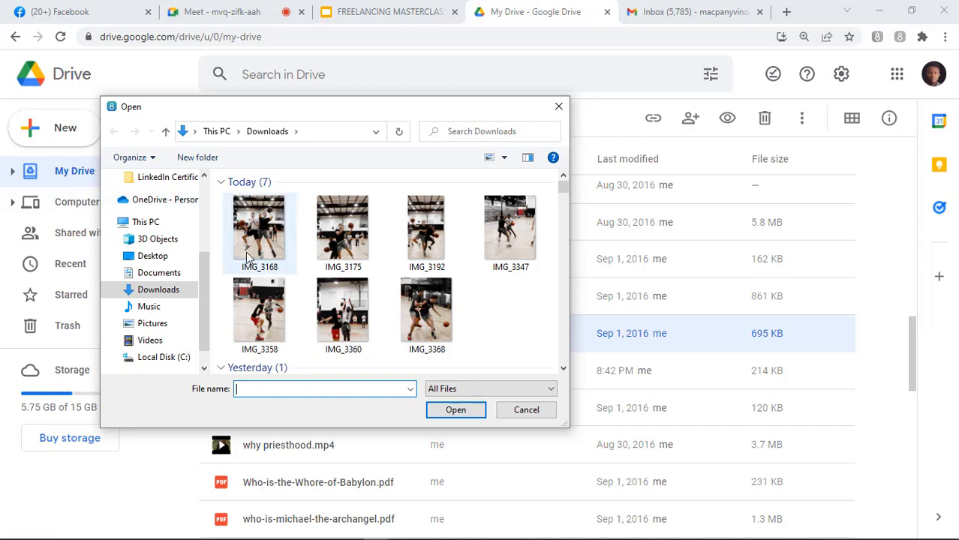
pyautogui.click(176, 273)
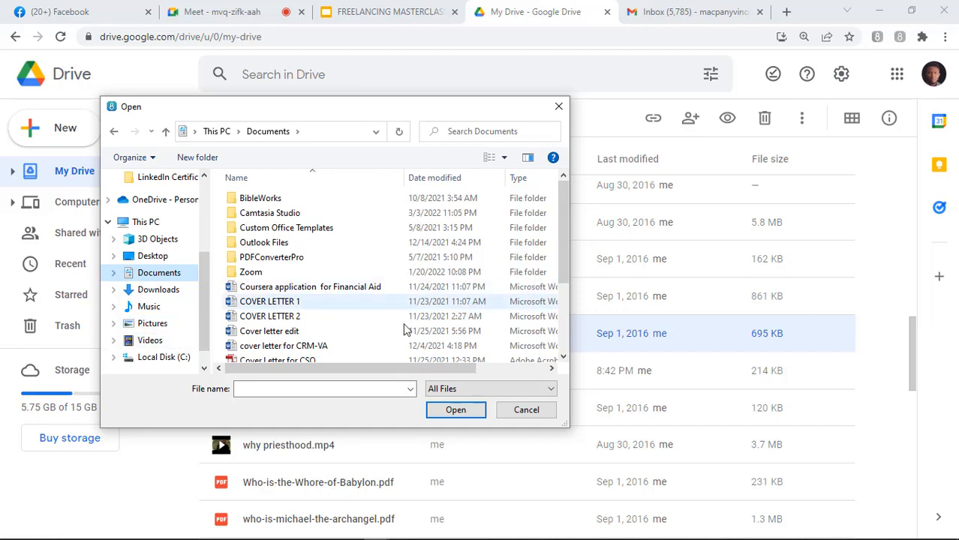
pyautogui.click(381, 329)
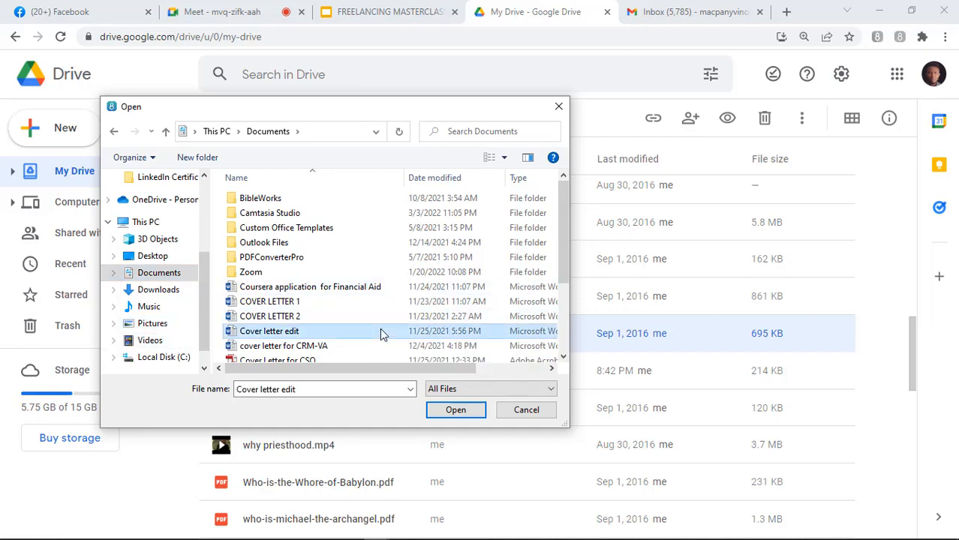
pyautogui.click(528, 411)
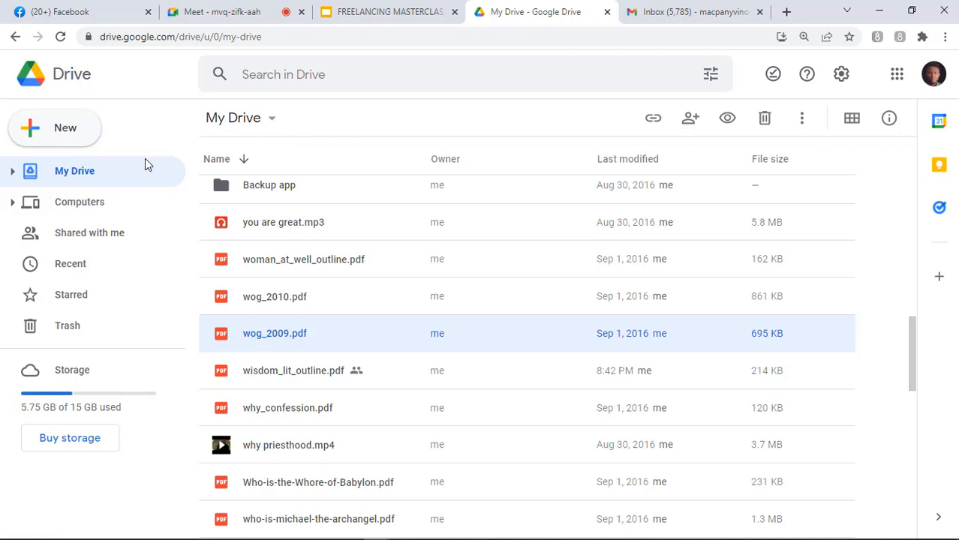
# Step: Upload the file "Coursera social media marketing and DMI" from the Downloads folder to My Drive
pyautogui.click(80, 141)
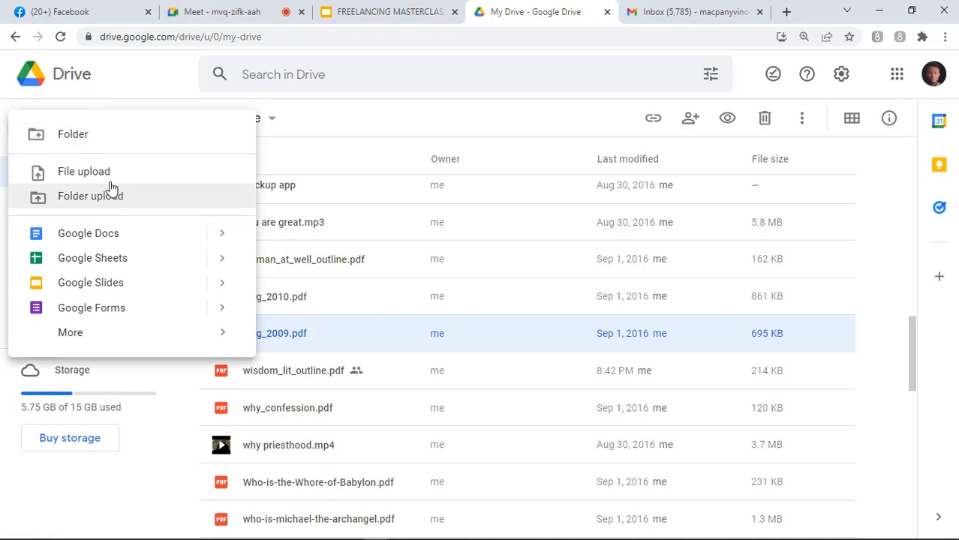
pyautogui.click(104, 177)
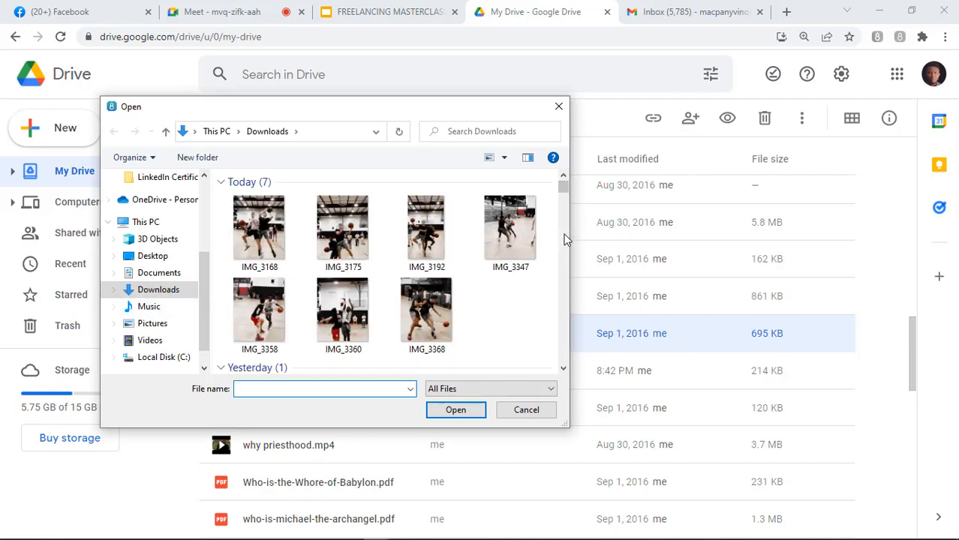
pyautogui.scroll(-5, 567, 240)
pyautogui.scroll(-6, 567, 240)
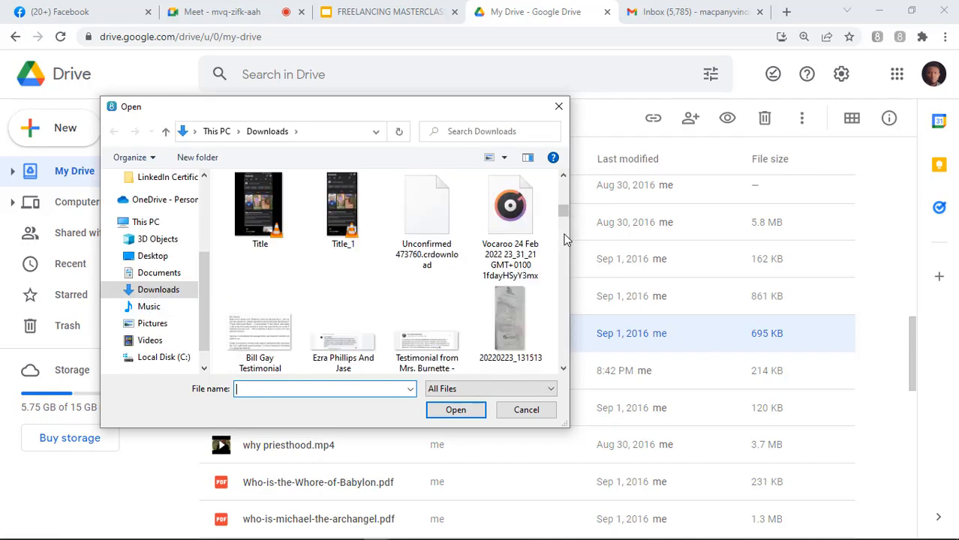
pyautogui.scroll(-2, 567, 238)
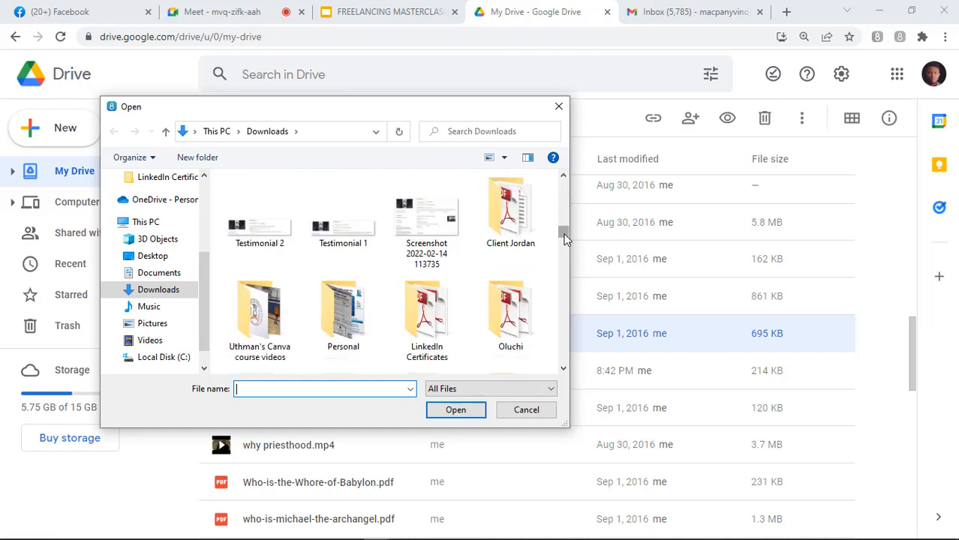
pyautogui.scroll(3, 563, 233)
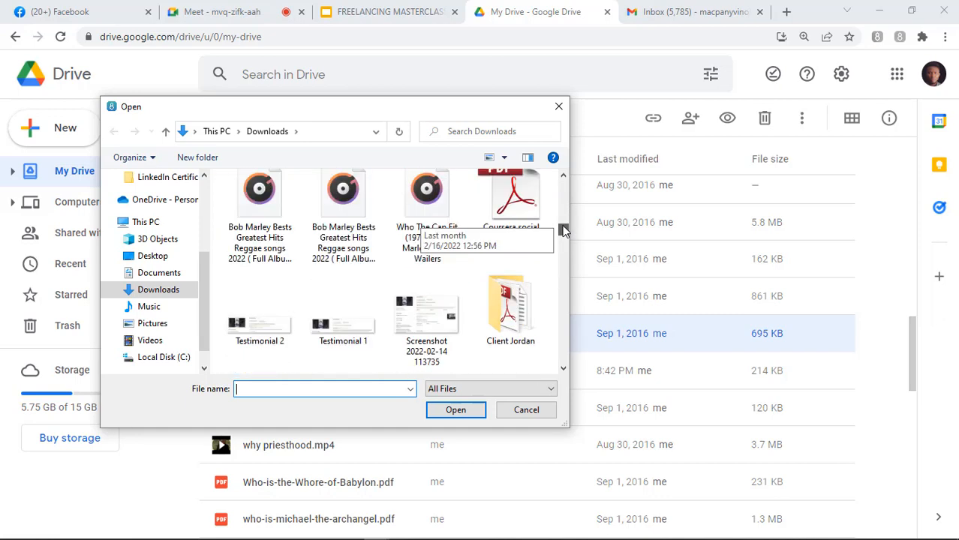
pyautogui.scroll(1, 564, 226)
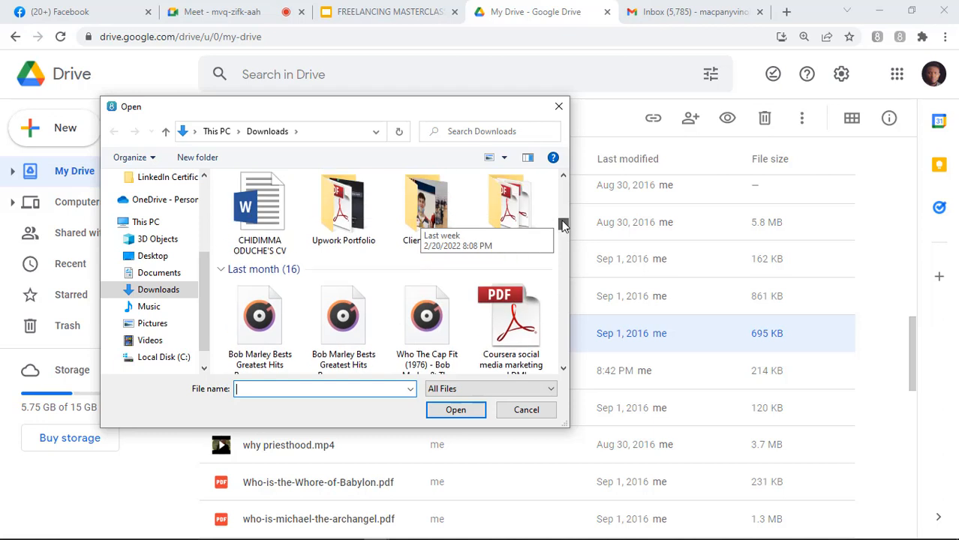
pyautogui.scroll(-1, 564, 226)
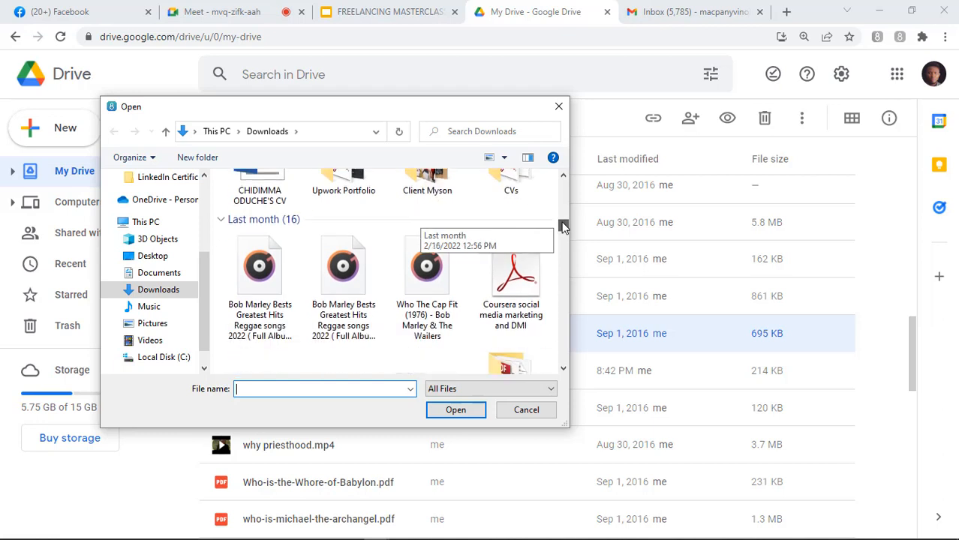
pyautogui.doubleClick(524, 259)
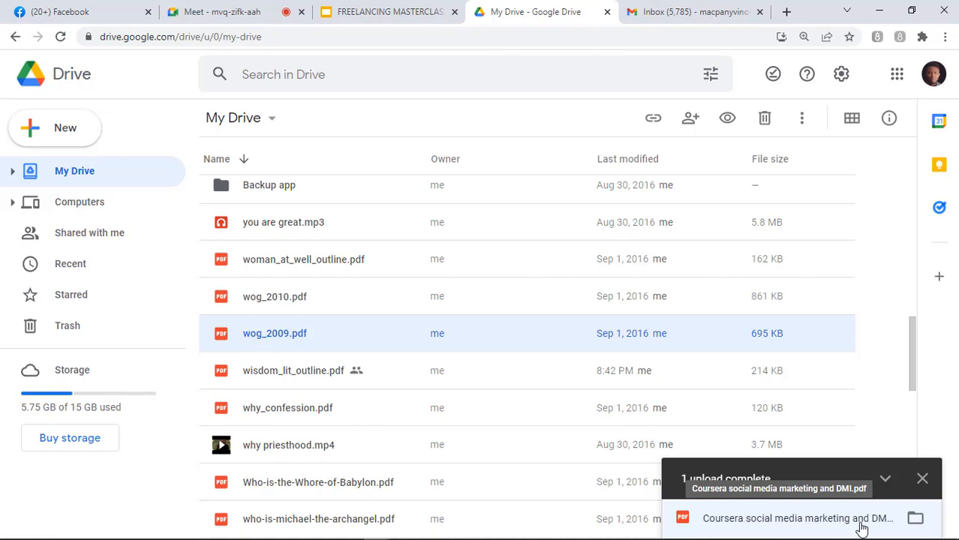
# Step: Check the recent items for the uploaded PDF, dismissing the upload notification, and return to My Drive
pyautogui.moveTo(914, 379); pyautogui.dragTo(908, 150)
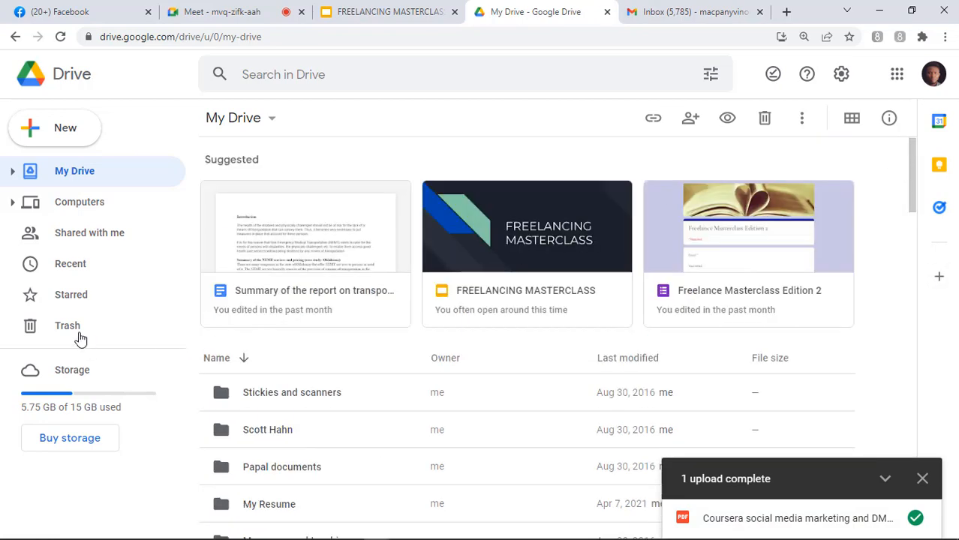
pyautogui.click(78, 267)
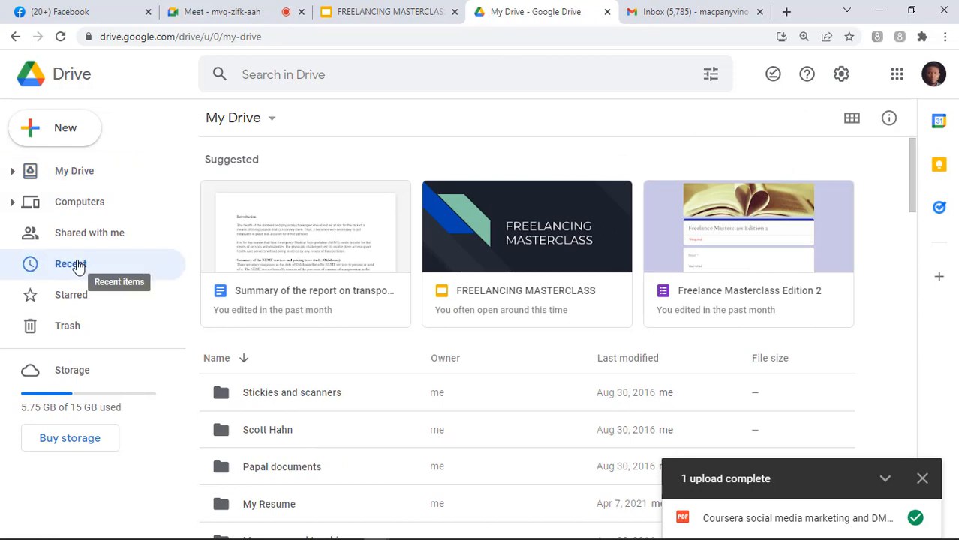
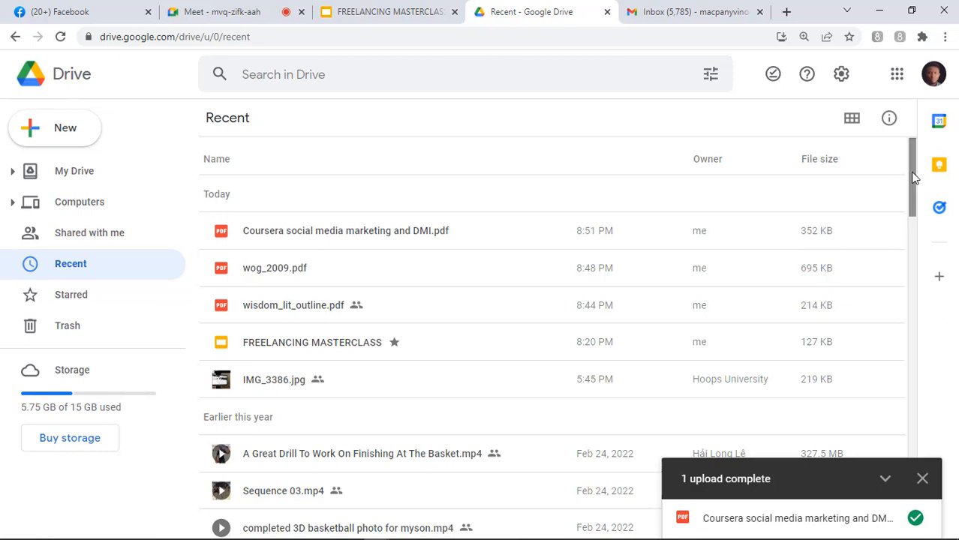
pyautogui.click(928, 483)
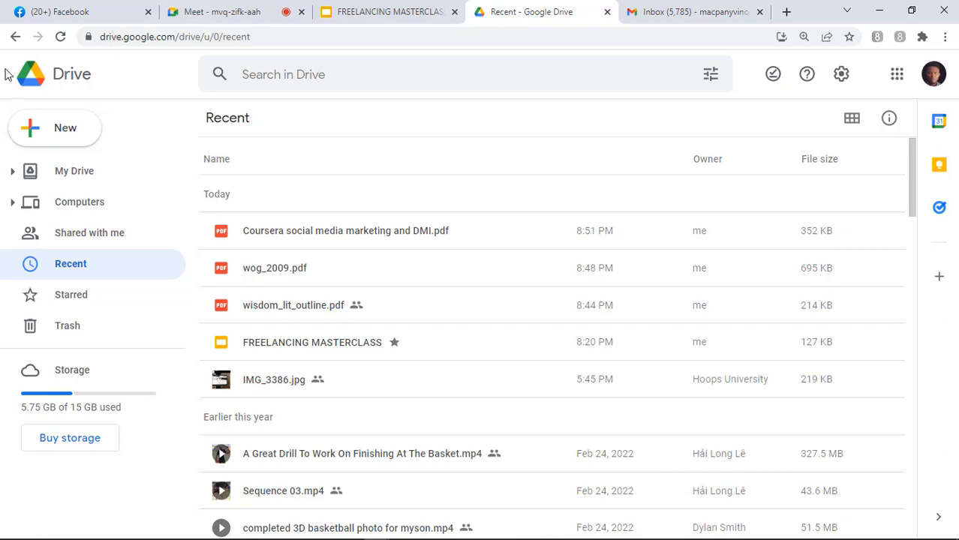
pyautogui.click(75, 171)
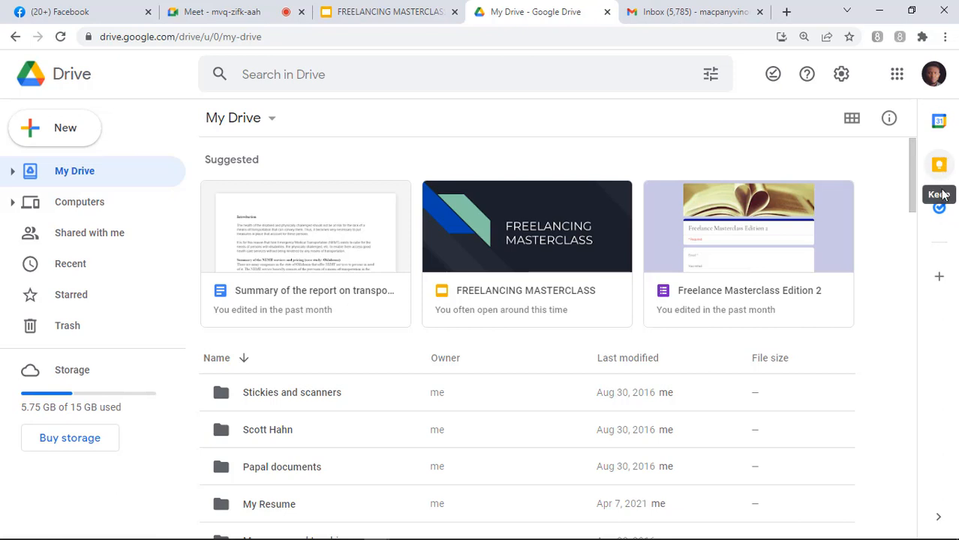
# Step: Browse the list of Google apps and switch to Google Docs
pyautogui.click(896, 78)
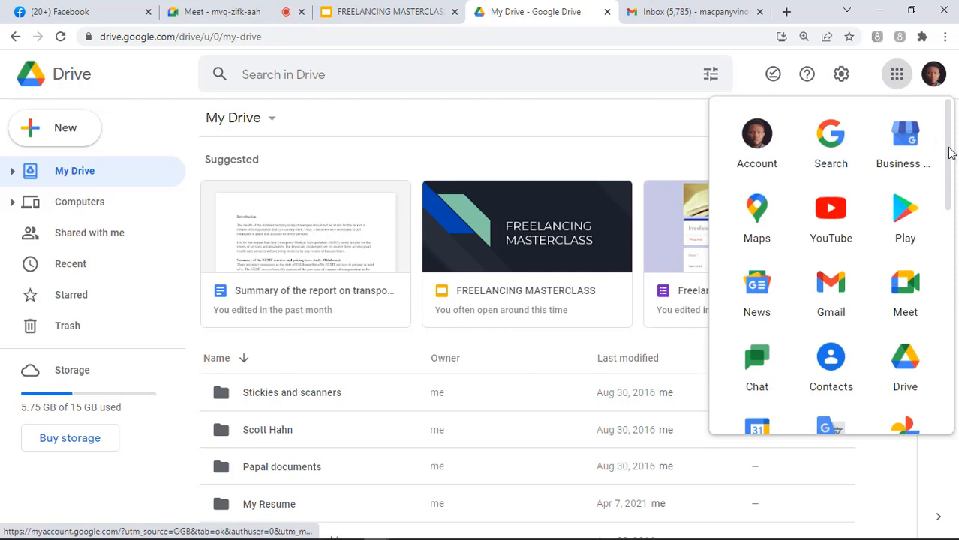
pyautogui.moveTo(951, 153); pyautogui.dragTo(953, 313)
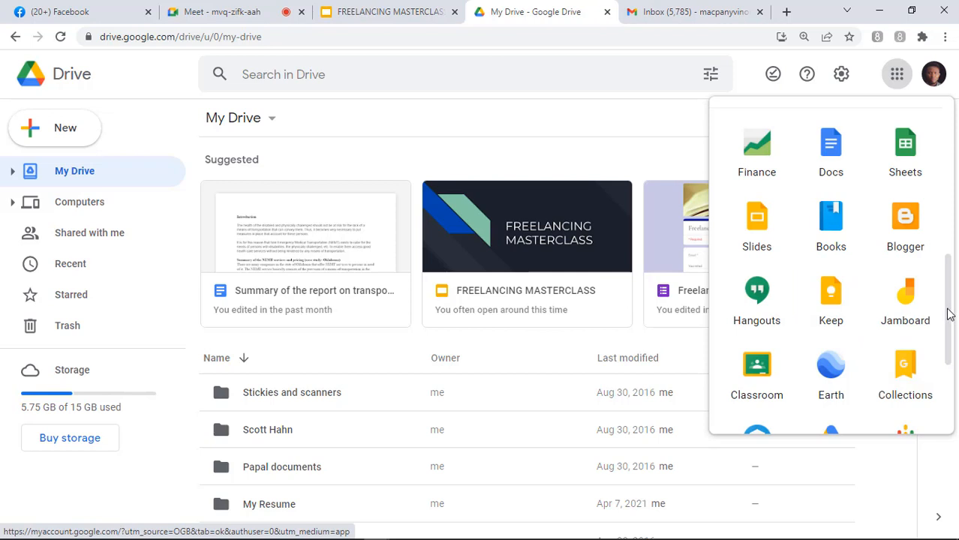
pyautogui.moveTo(950, 315); pyautogui.dragTo(949, 304)
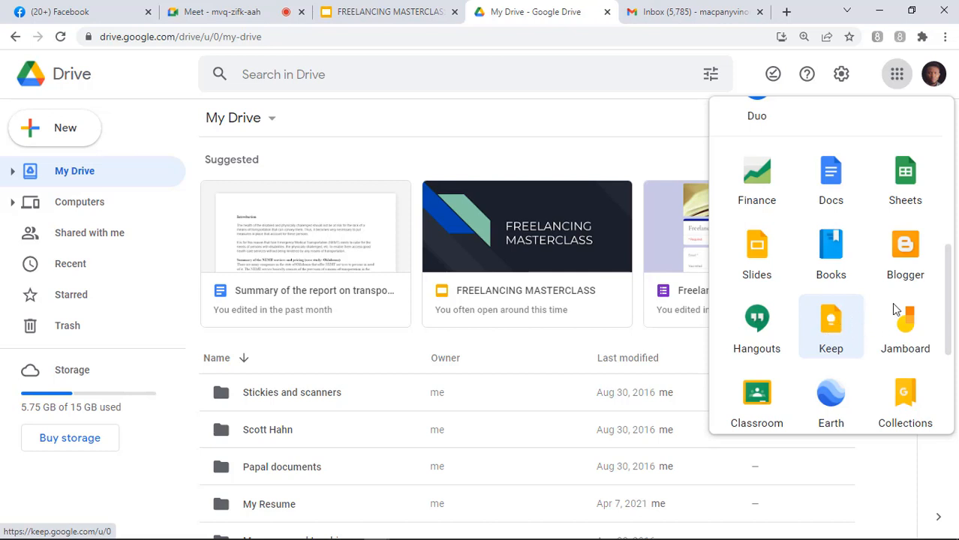
pyautogui.moveTo(950, 308); pyautogui.dragTo(949, 318)
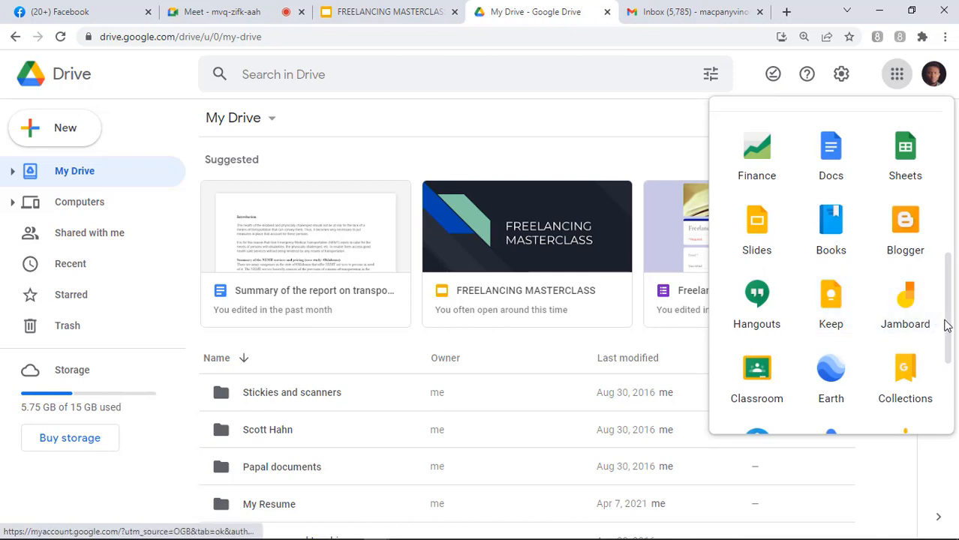
pyautogui.moveTo(949, 324); pyautogui.dragTo(949, 380)
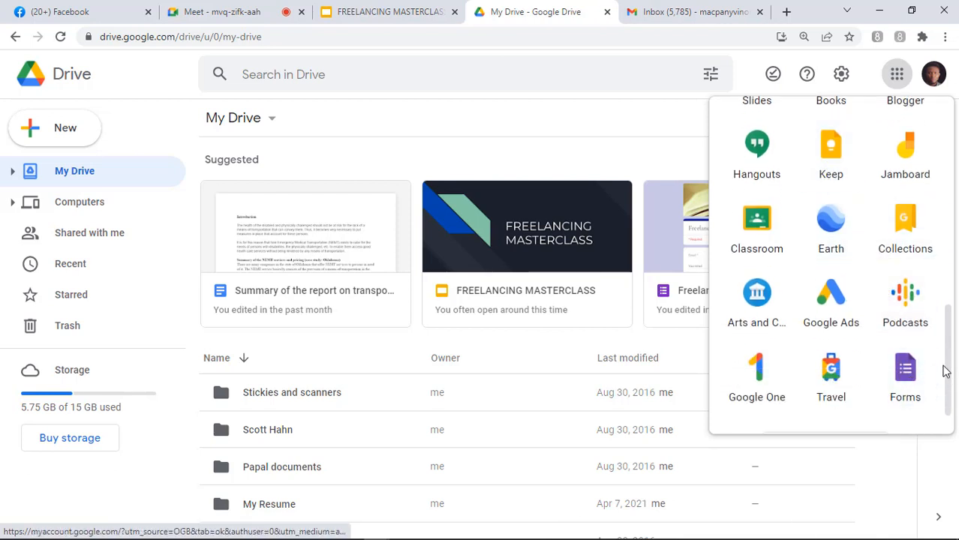
pyautogui.moveTo(949, 367); pyautogui.dragTo(944, 286)
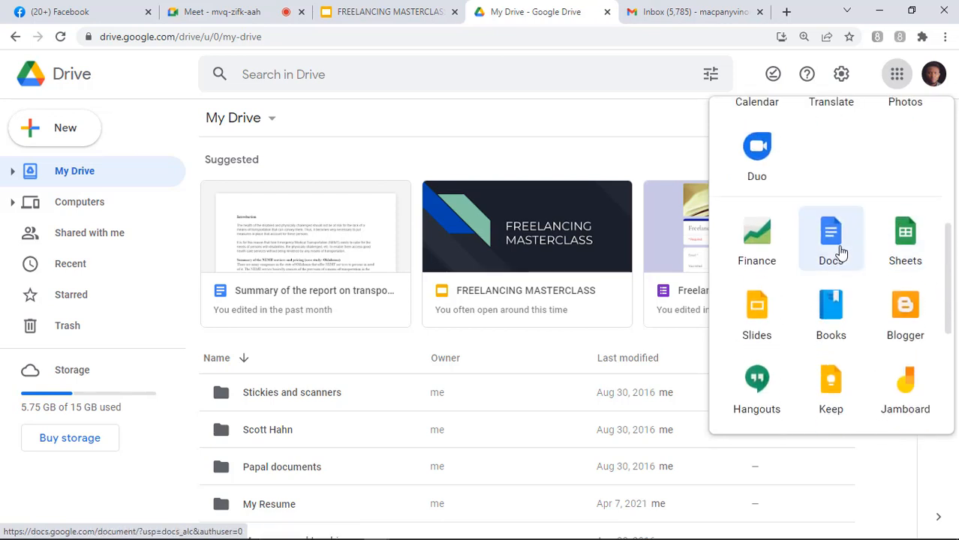
pyautogui.click(842, 255)
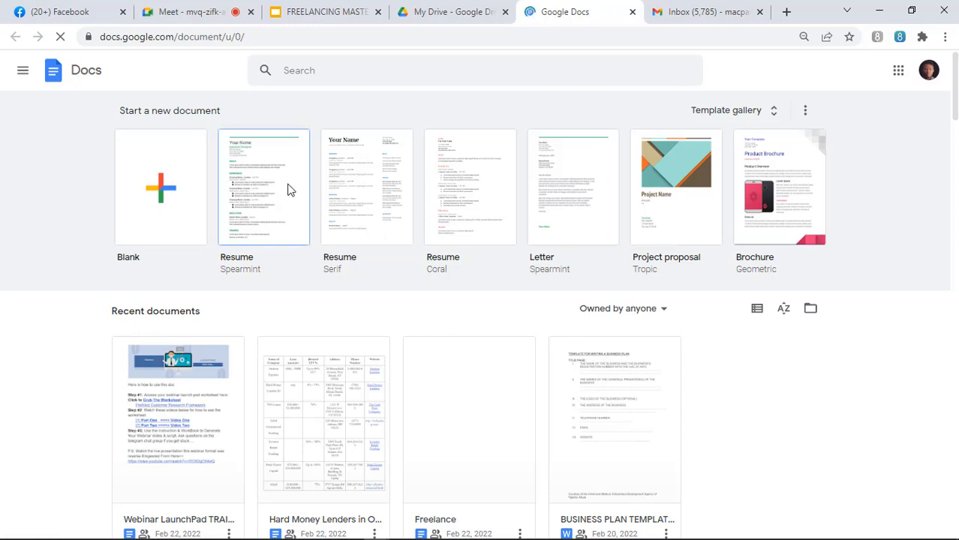
# Step: Create a blank document and return to the Docs home page
pyautogui.click(160, 210)
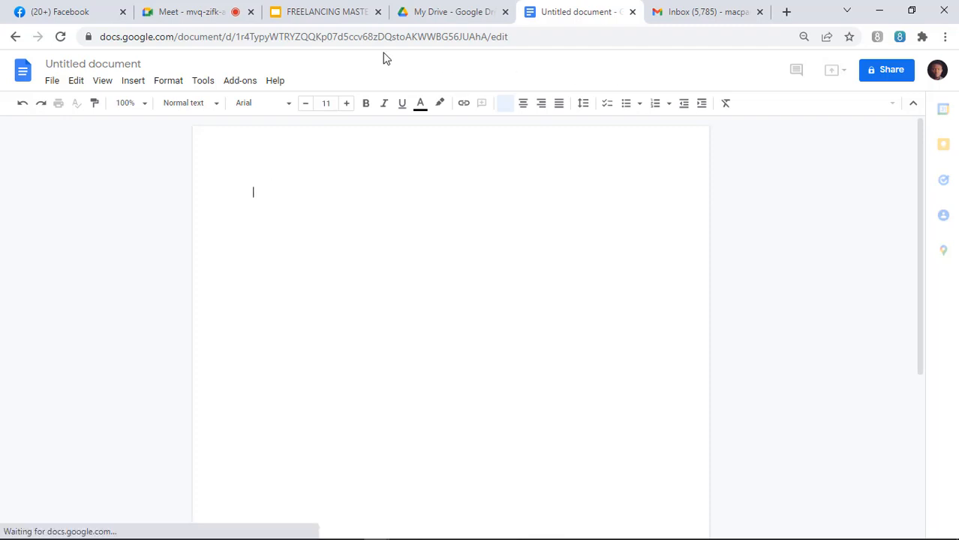
pyautogui.click(52, 81)
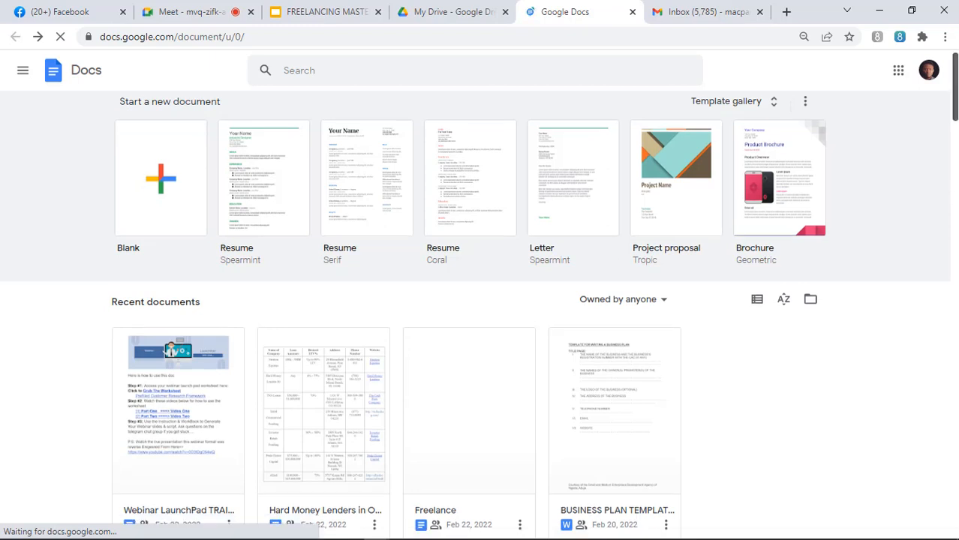
# Step: Look through the recent documents listed on the Docs home page
pyautogui.scroll(-1, 474, 314)
pyautogui.scroll(-1, 479, 301)
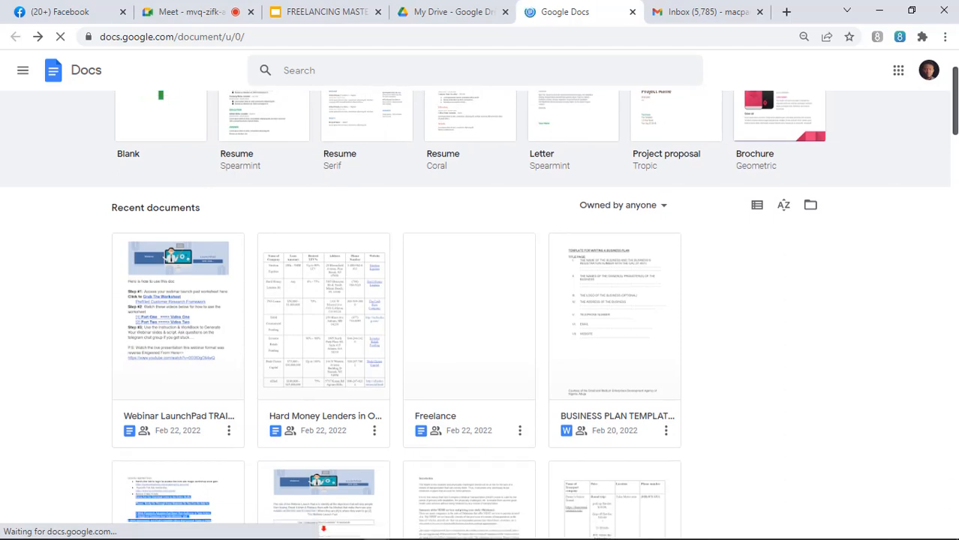
pyautogui.scroll(-1, 478, 305)
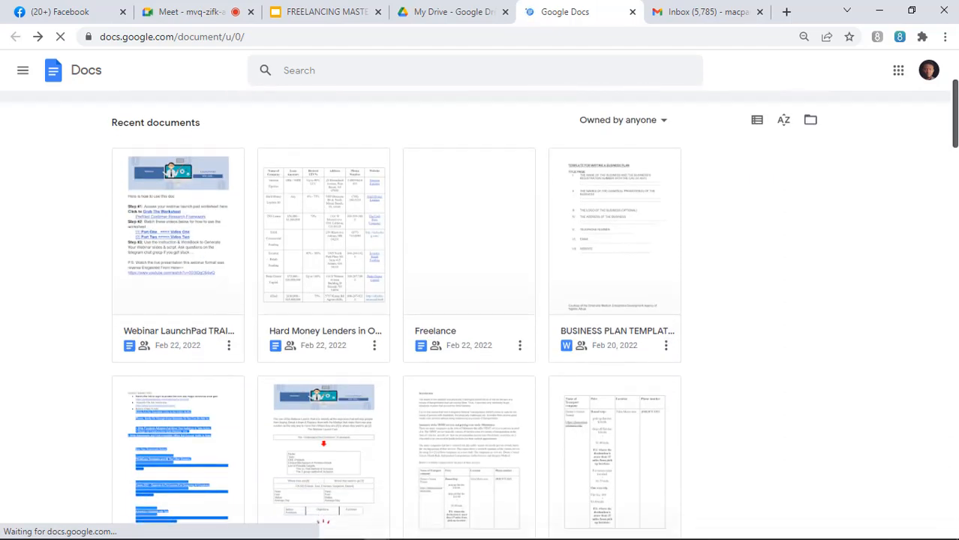
pyautogui.scroll(-2, 479, 305)
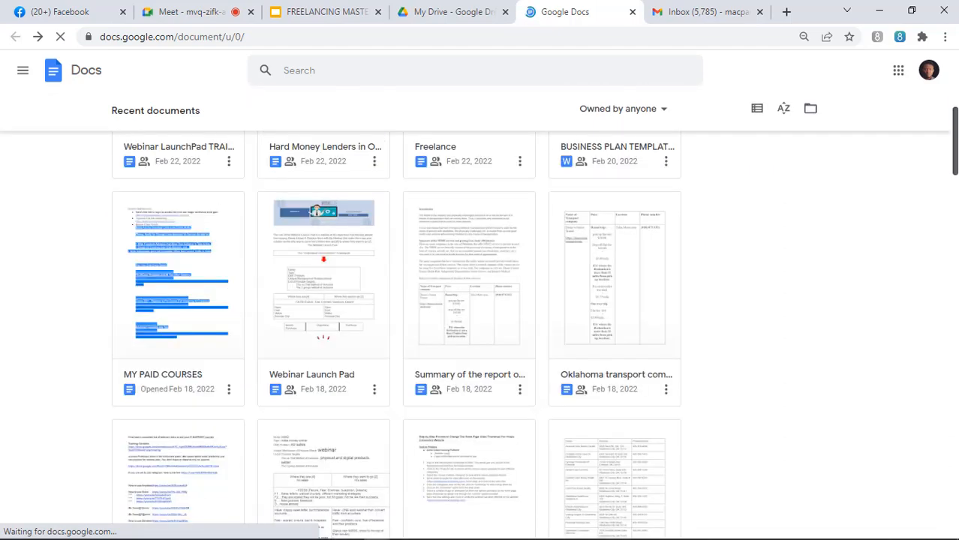
pyautogui.scroll(-2, 479, 305)
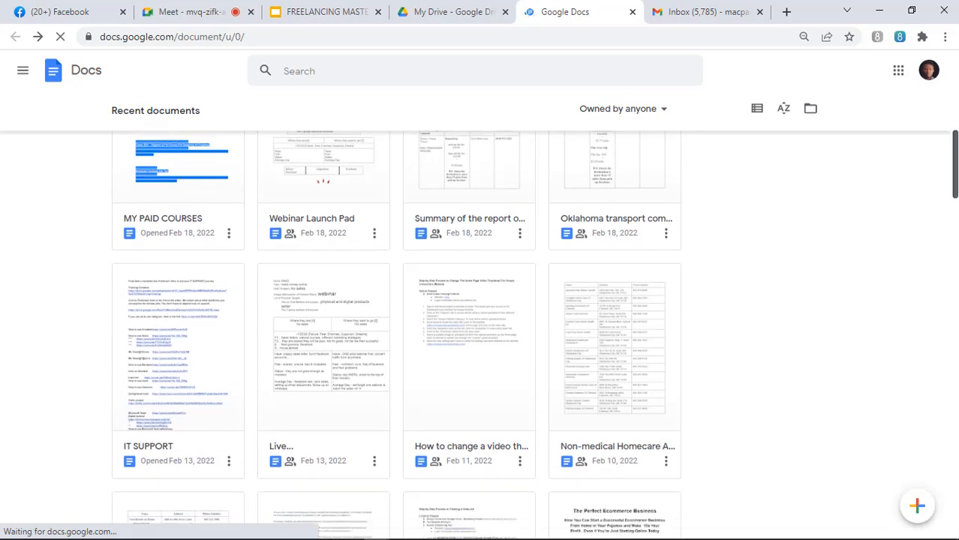
pyautogui.scroll(-1, 479, 305)
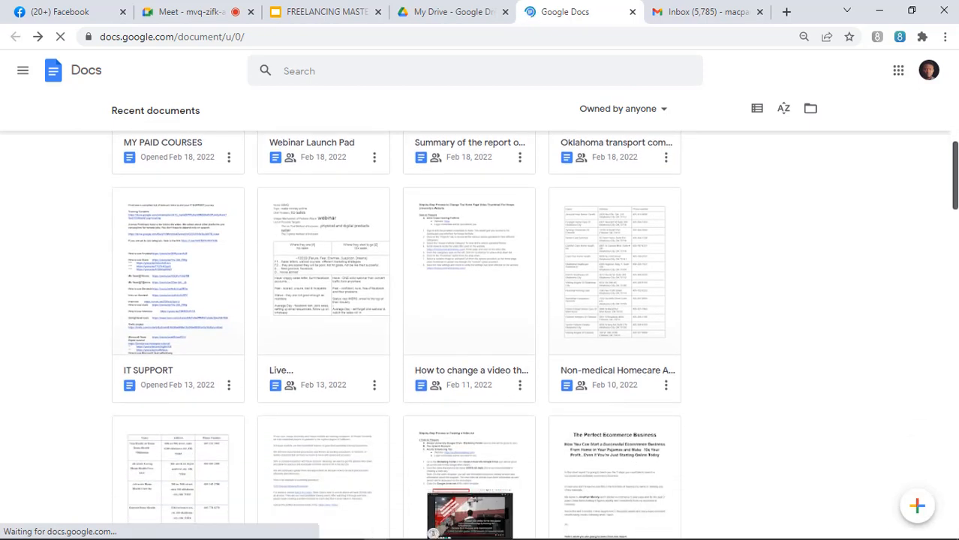
# Step: Find the Sales Negotiation document among the recent documents on the Docs home page and open it
pyautogui.scroll(-1, 479, 305)
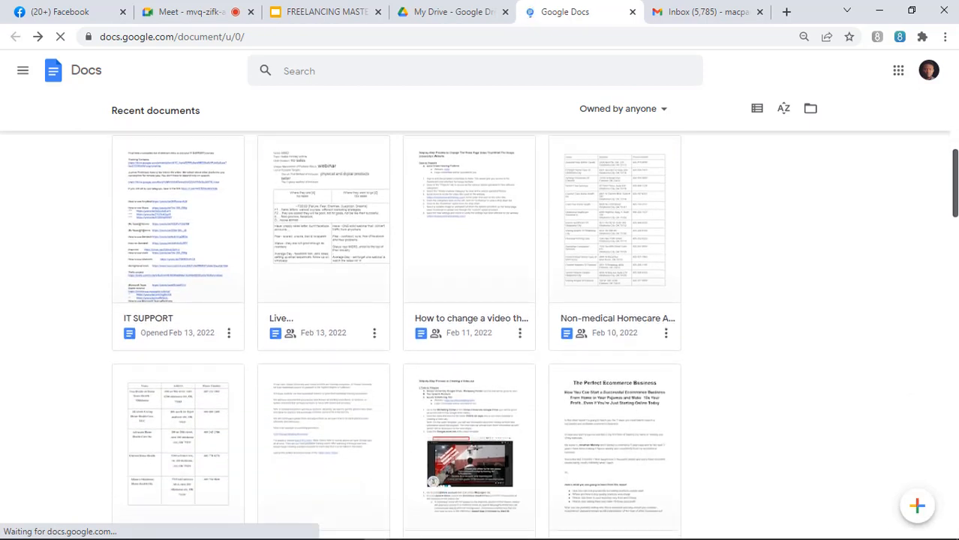
pyautogui.scroll(-3, 478, 306)
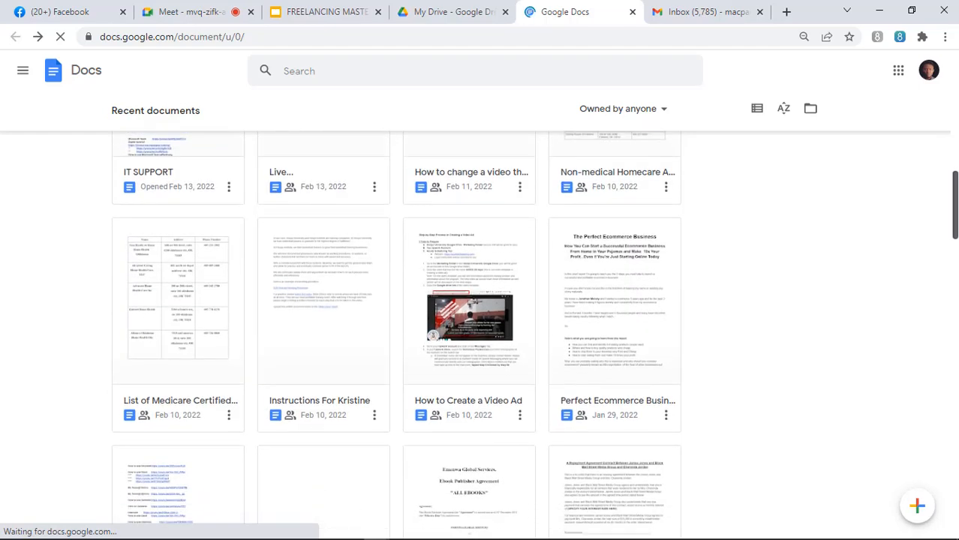
pyautogui.scroll(-1, 479, 306)
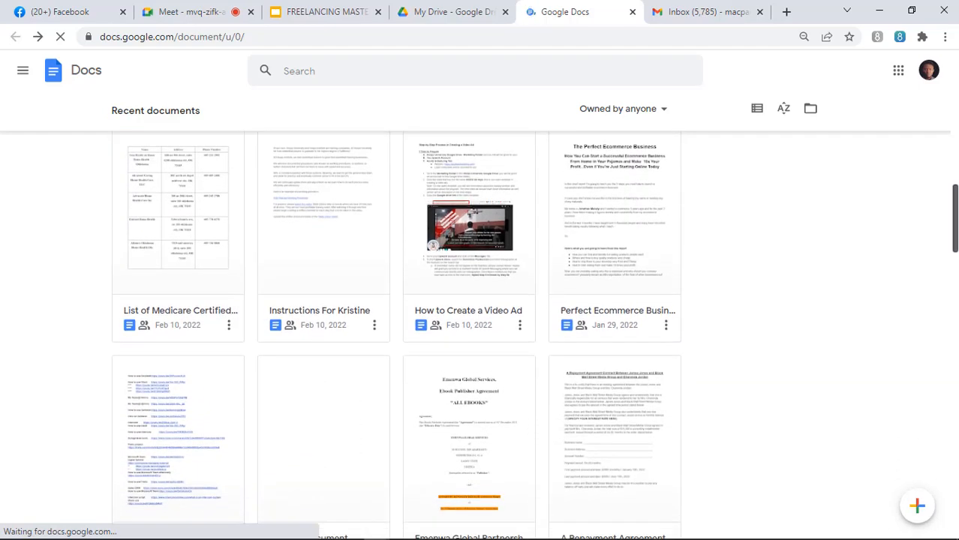
pyautogui.scroll(-2, 478, 305)
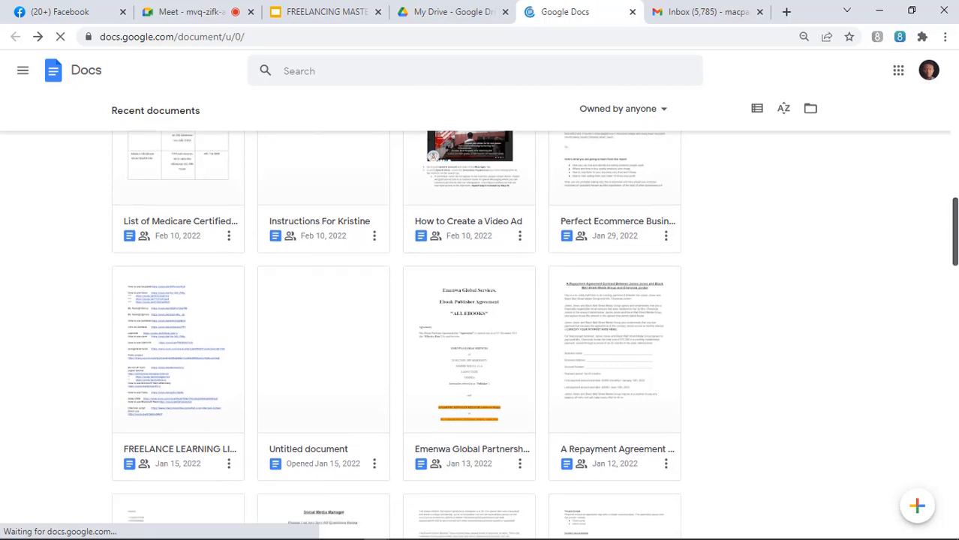
pyautogui.scroll(-2, 478, 305)
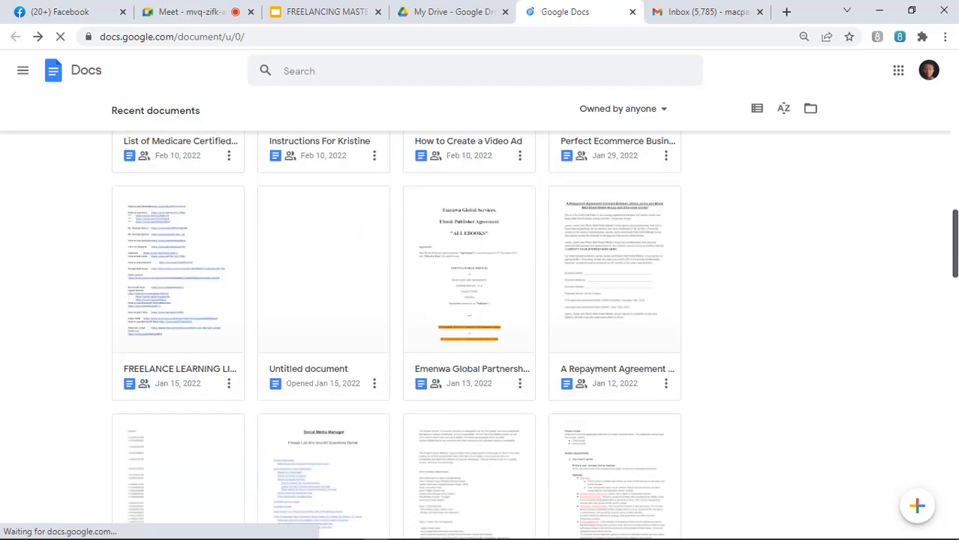
pyautogui.scroll(-4, 478, 306)
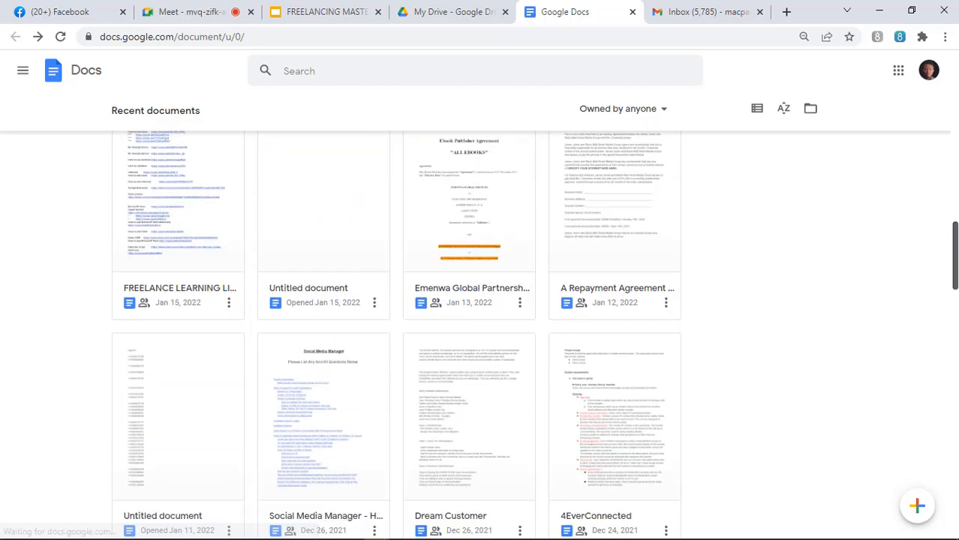
pyautogui.scroll(-6, 479, 305)
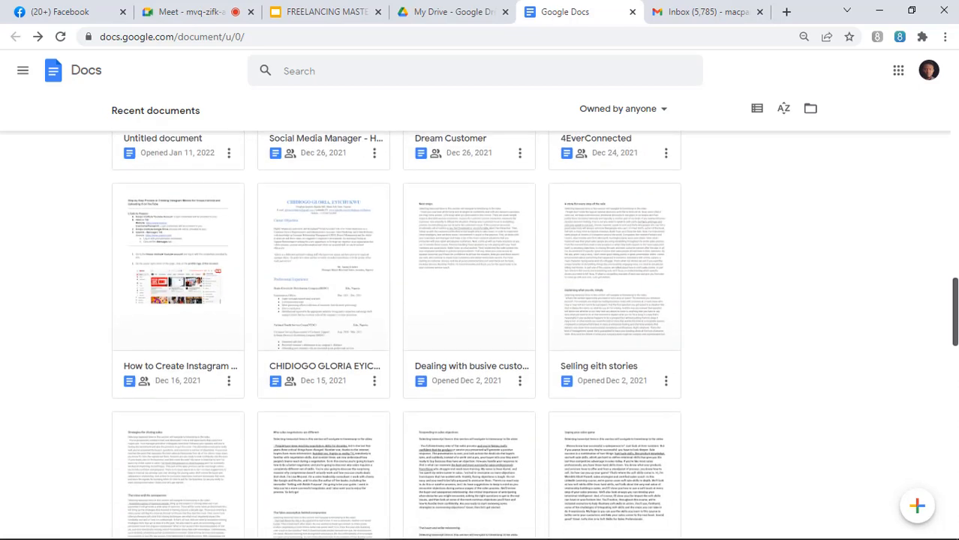
pyautogui.scroll(-4, 479, 305)
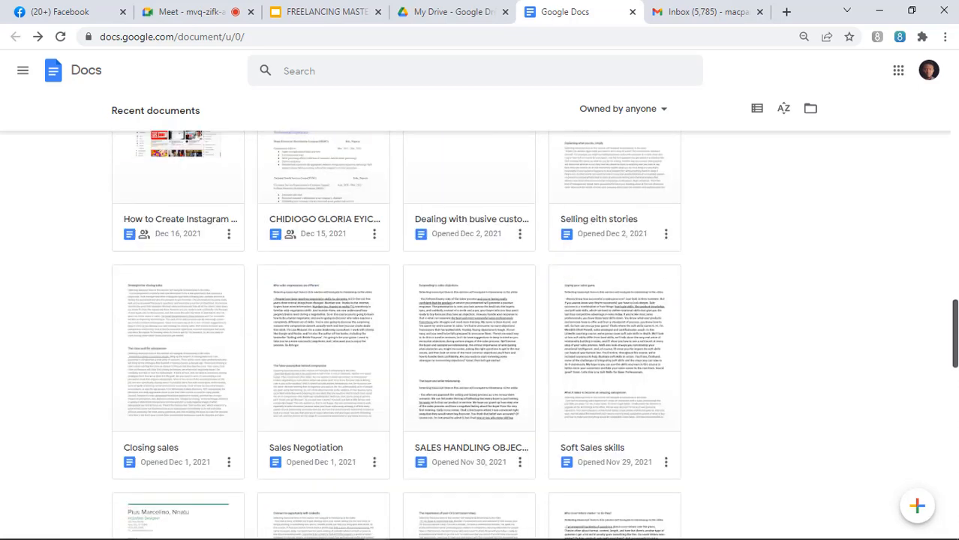
pyautogui.moveTo(956, 338); pyautogui.dragTo(956, 339)
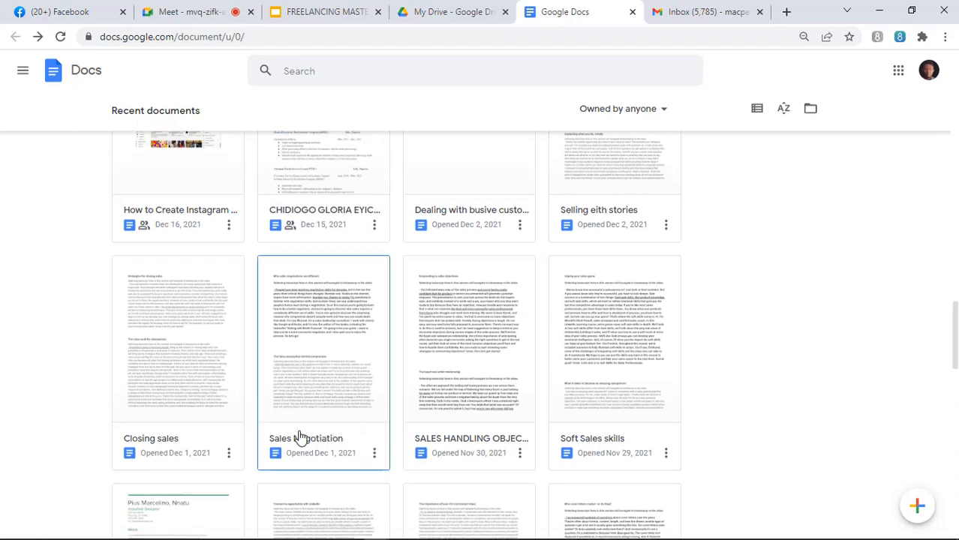
pyautogui.click(320, 406)
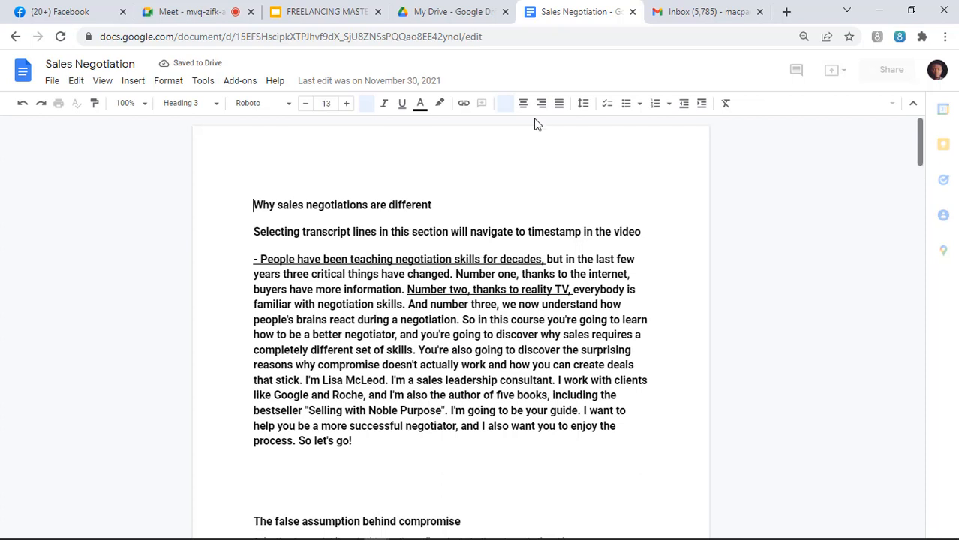
# Step: Show the editable document title by selecting the word Negotiation in it, and leave the title field
pyautogui.click(115, 63)
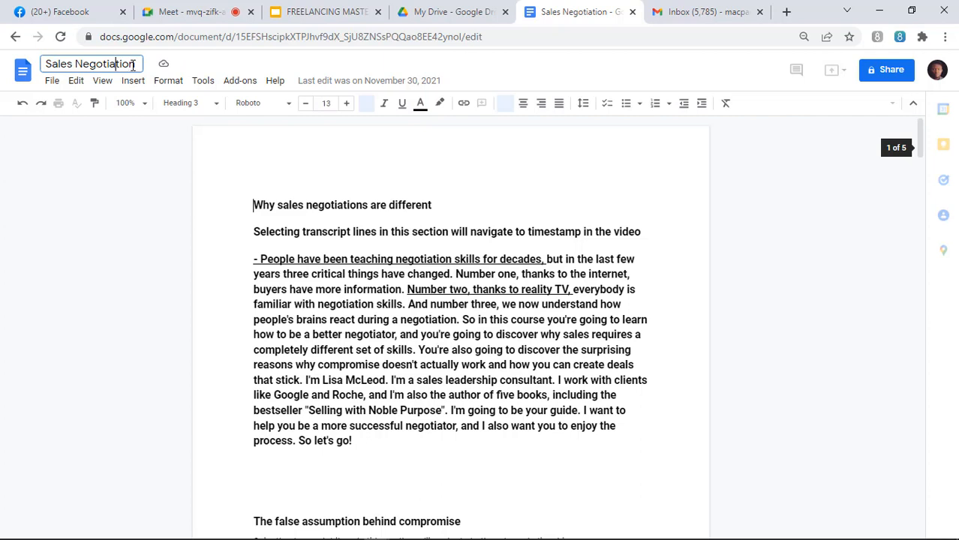
pyautogui.doubleClick(135, 65)
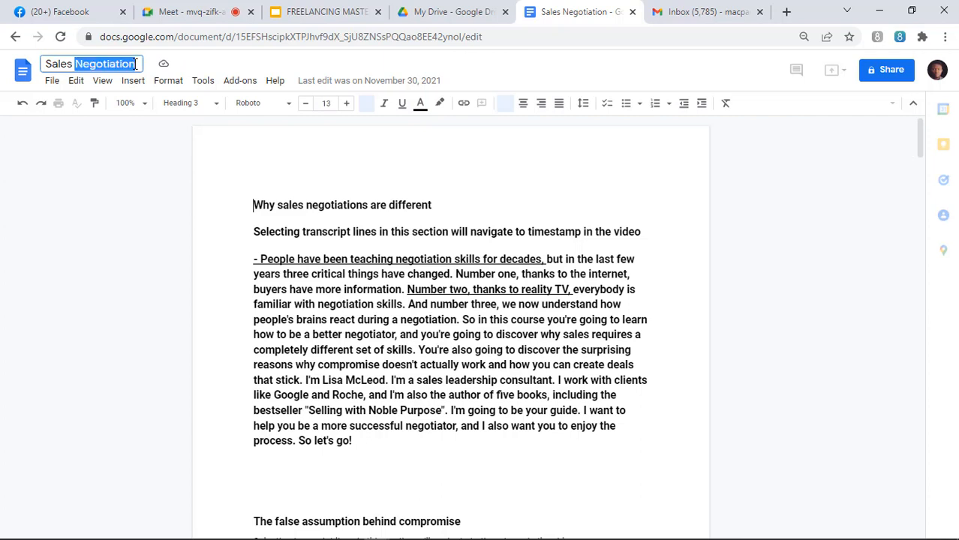
pyautogui.click(136, 64)
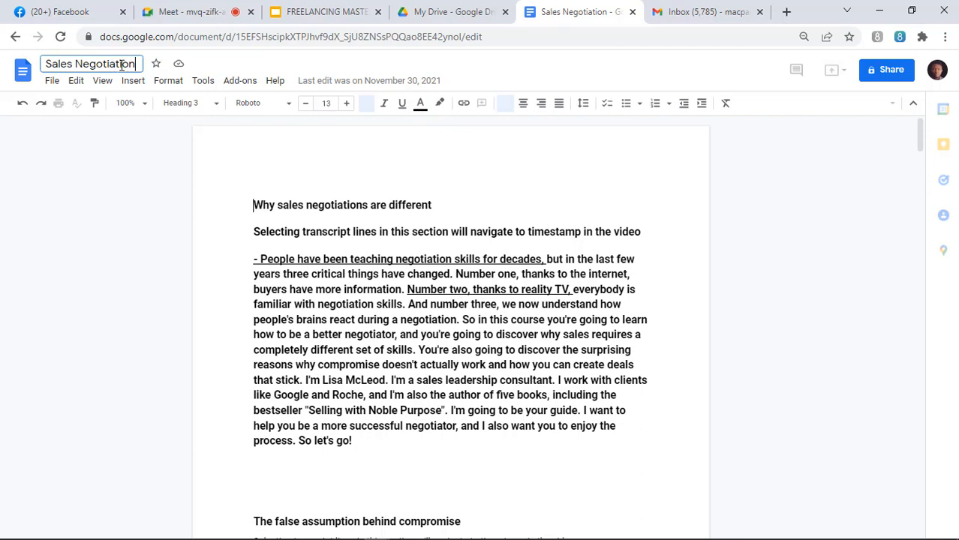
pyautogui.click(164, 138)
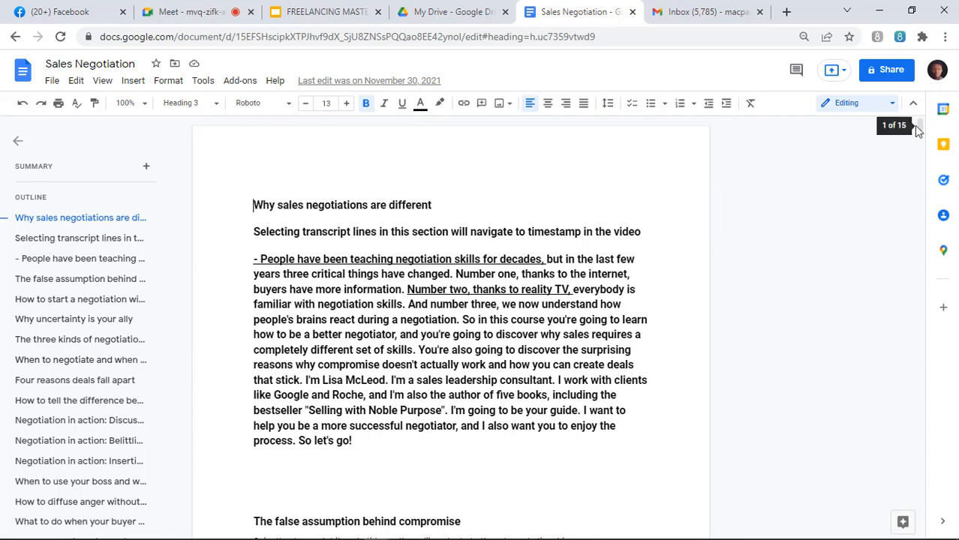
# Step: Jump to the outline section on the three kinds of negotiations, and view the document's sharing options without sharing it
pyautogui.moveTo(918, 128)
pyautogui.mouseDown()
pyautogui.moveTo(924, 183)
pyautogui.moveTo(921, 125)
pyautogui.mouseUp()
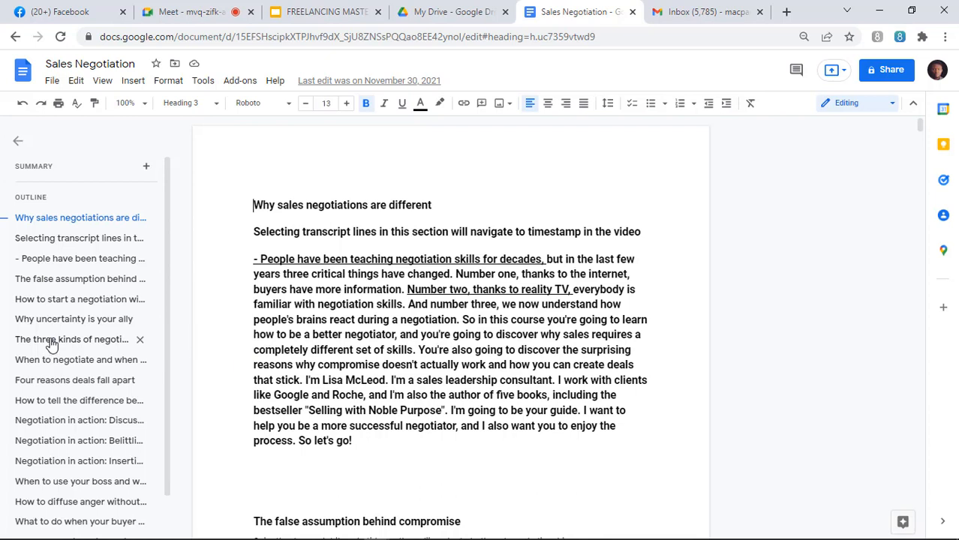
pyautogui.click(96, 342)
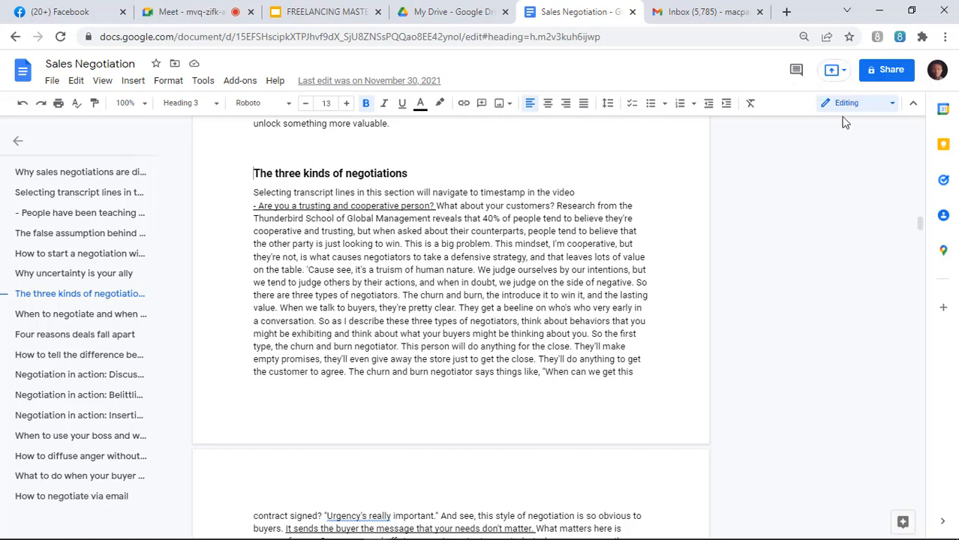
pyautogui.click(891, 72)
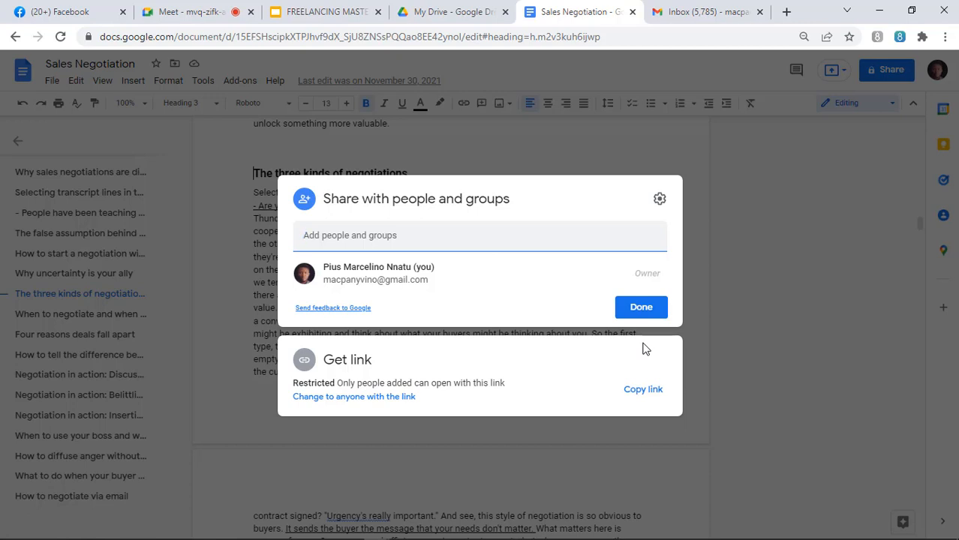
pyautogui.click(828, 268)
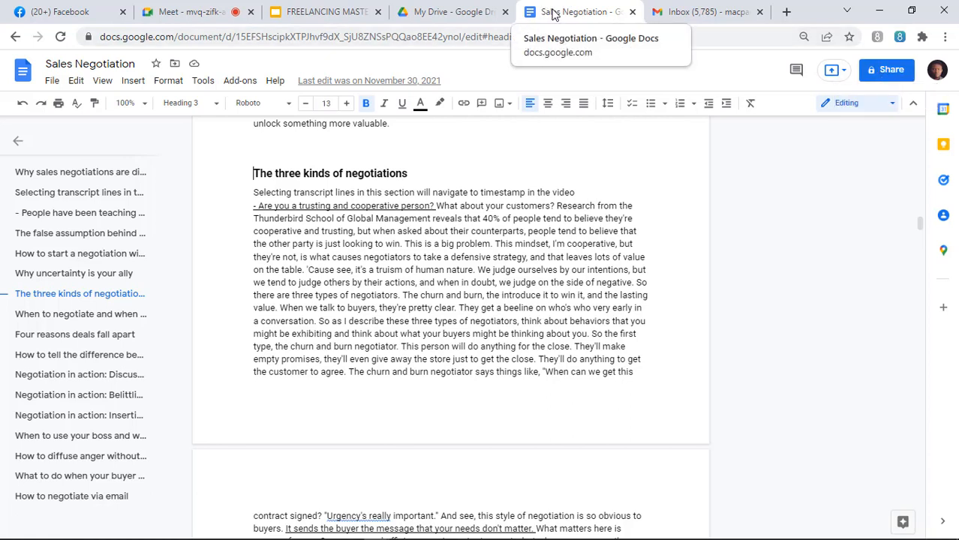
# Step: Return to the Docs home page and switch to Google Sheets from the list of Google apps
pyautogui.click(14, 39)
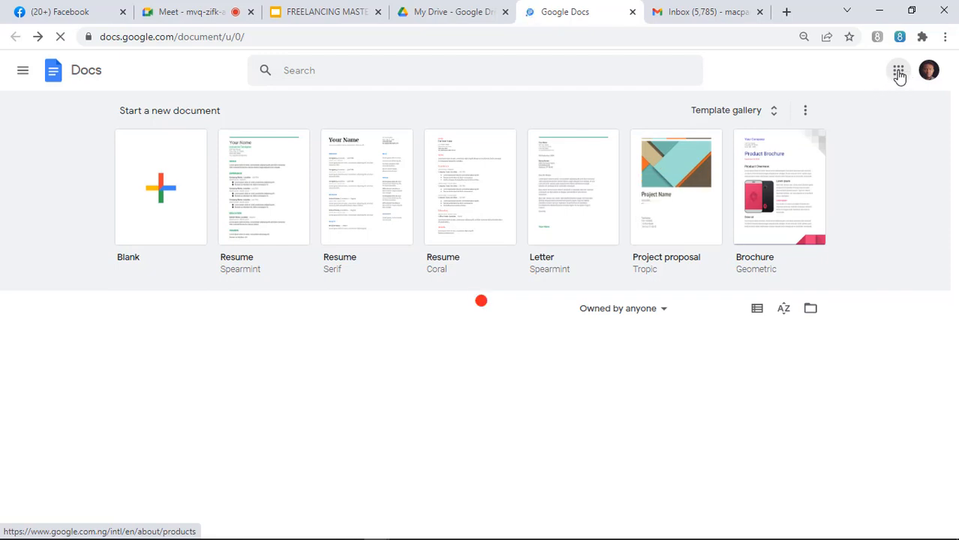
pyautogui.scroll(-3, 901, 77)
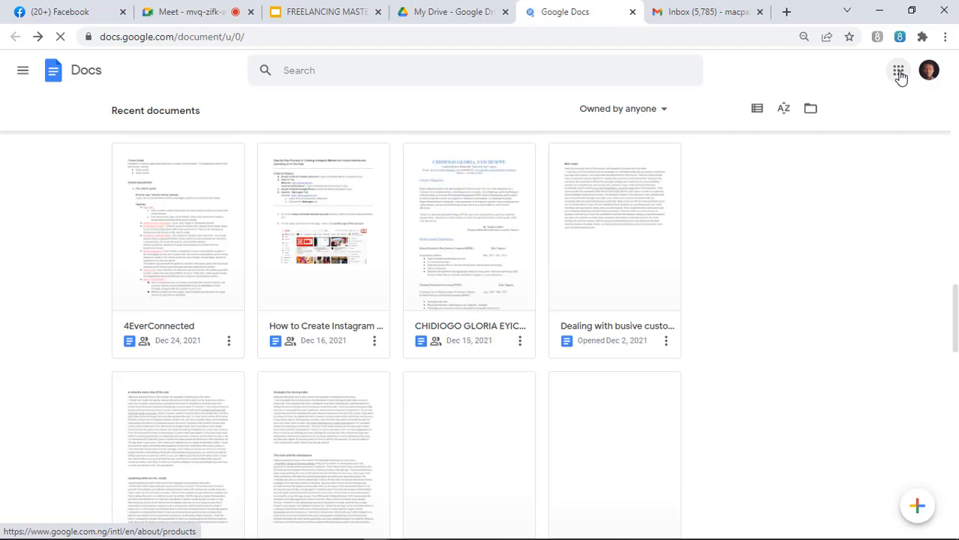
pyautogui.click(901, 77)
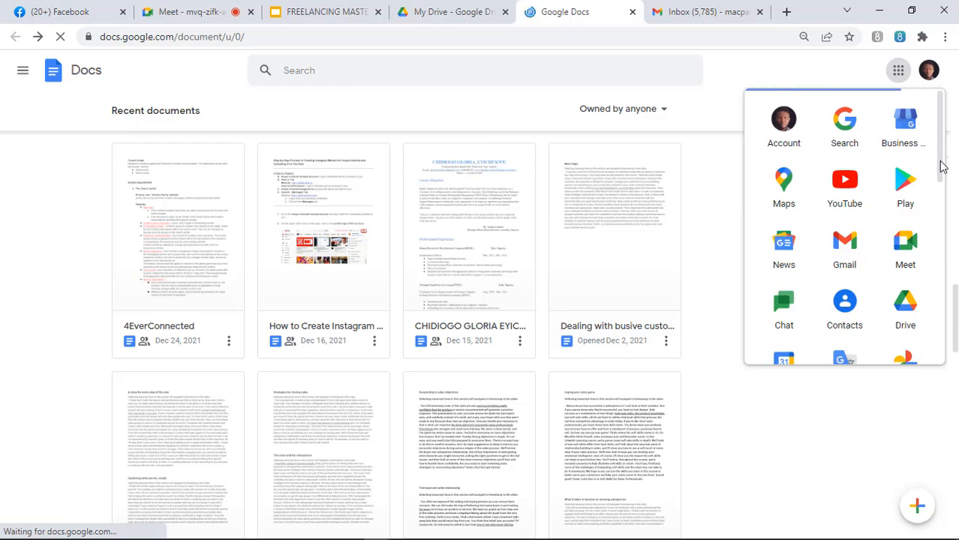
pyautogui.scroll(-1, 943, 173)
pyautogui.scroll(-3, 938, 203)
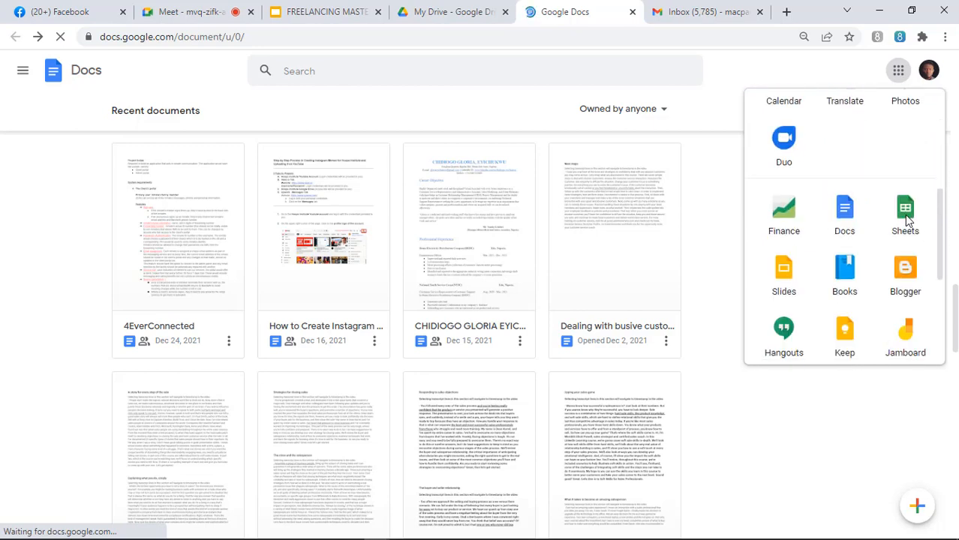
pyautogui.doubleClick(906, 214)
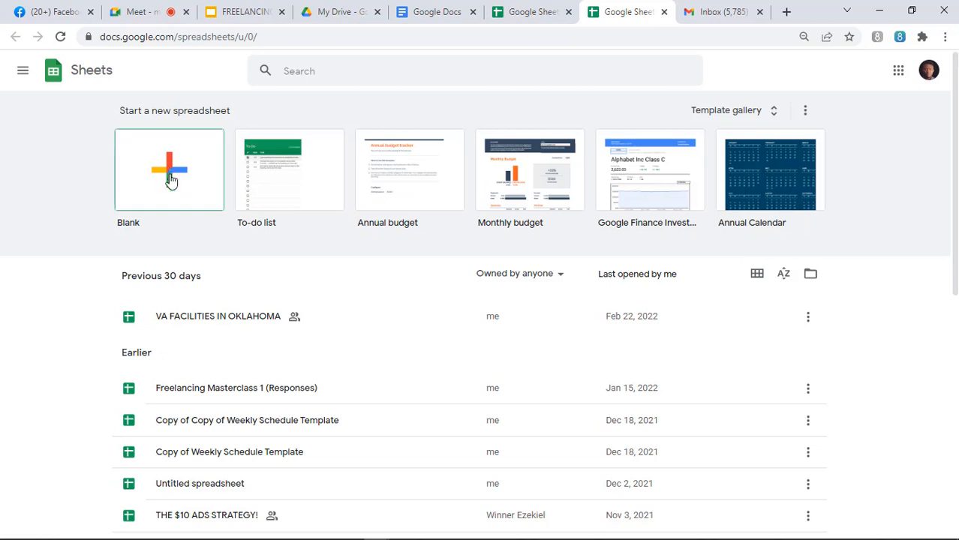
# Step: Open the VA FACILITIES IN OKLAHOMA spreadsheet and dismiss the people chips introduction
pyautogui.click(263, 321)
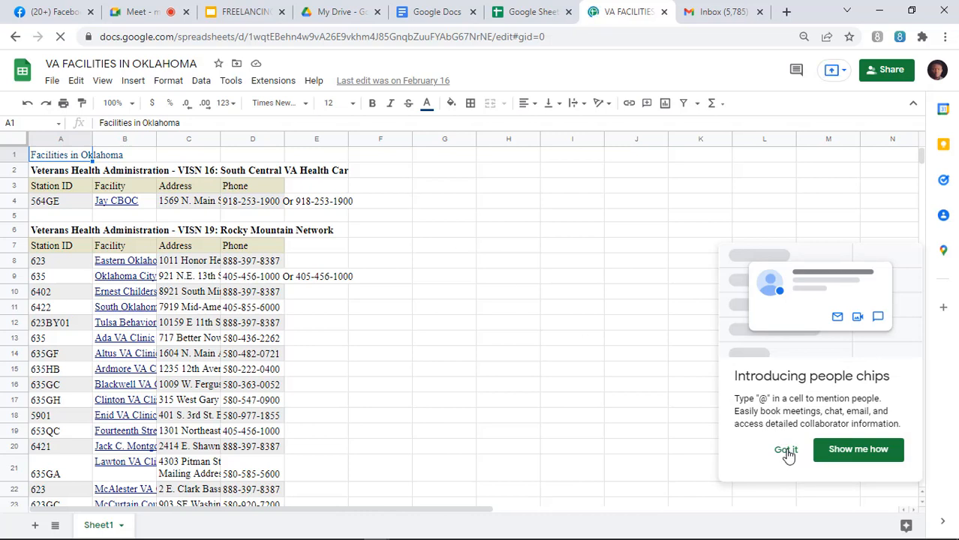
pyautogui.click(786, 452)
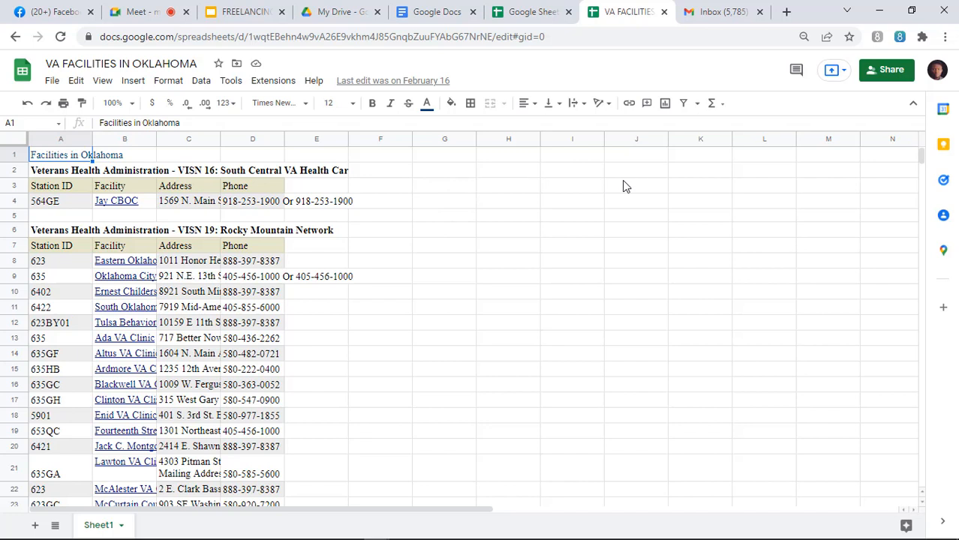
# Step: Show how cells are addressed by selecting G1, G2, G3, A1, B1 and I12 one by one, ending on B1
pyautogui.click(436, 157)
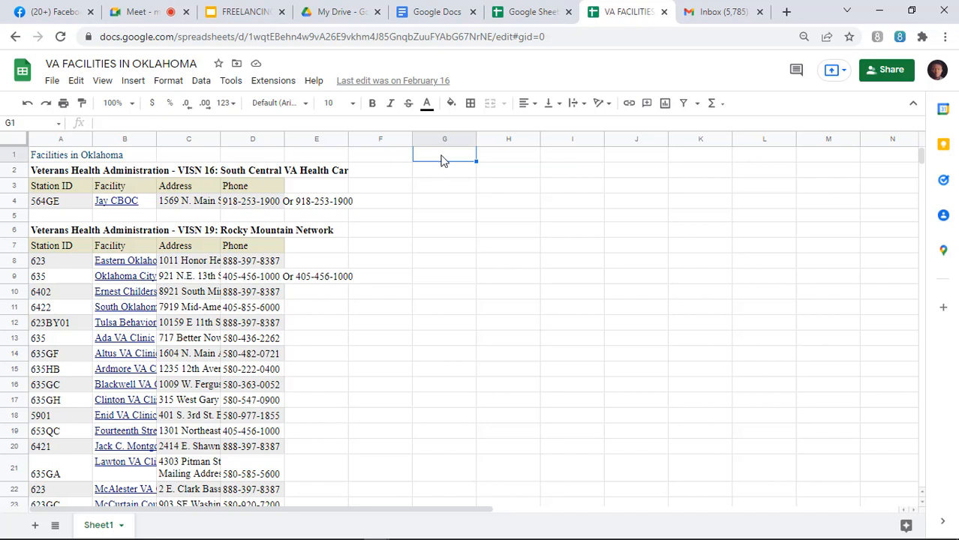
pyautogui.click(443, 174)
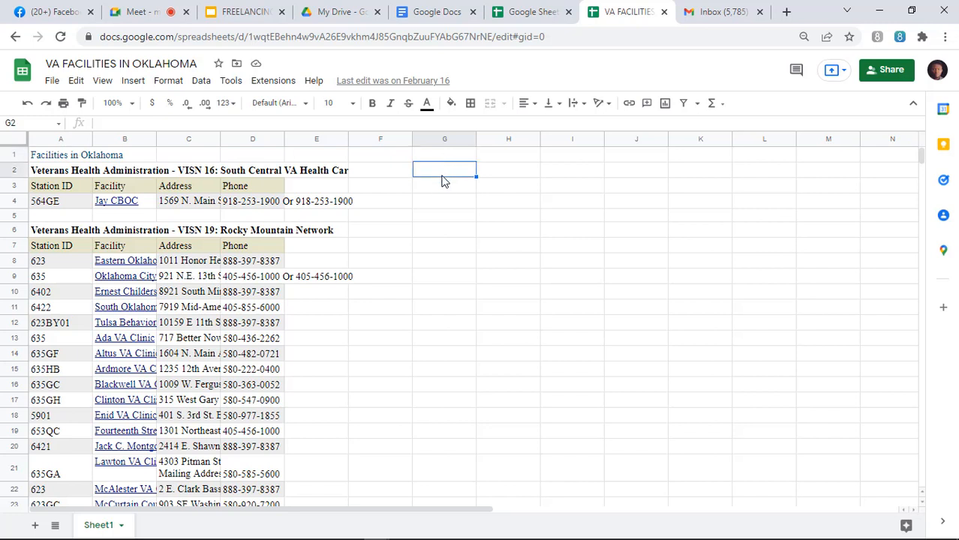
pyautogui.click(443, 187)
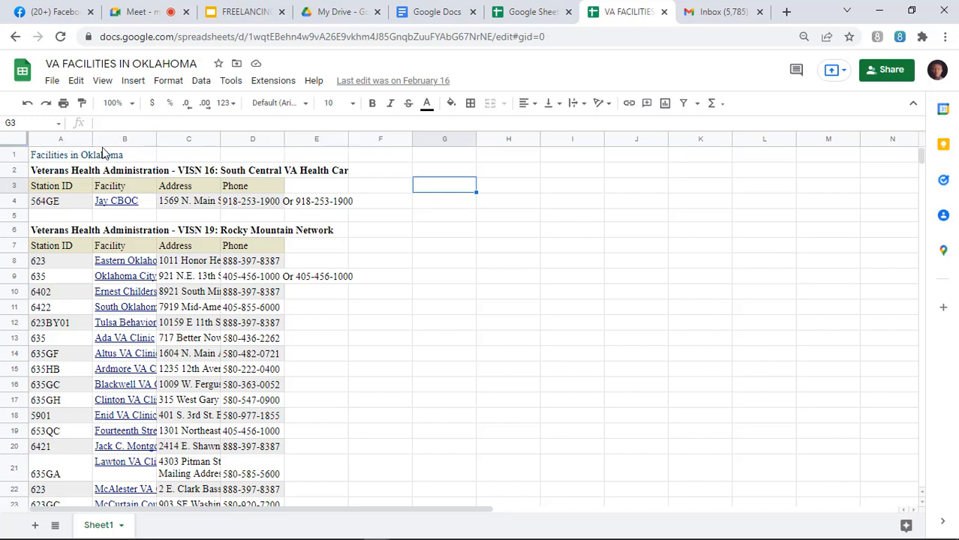
pyautogui.click(61, 158)
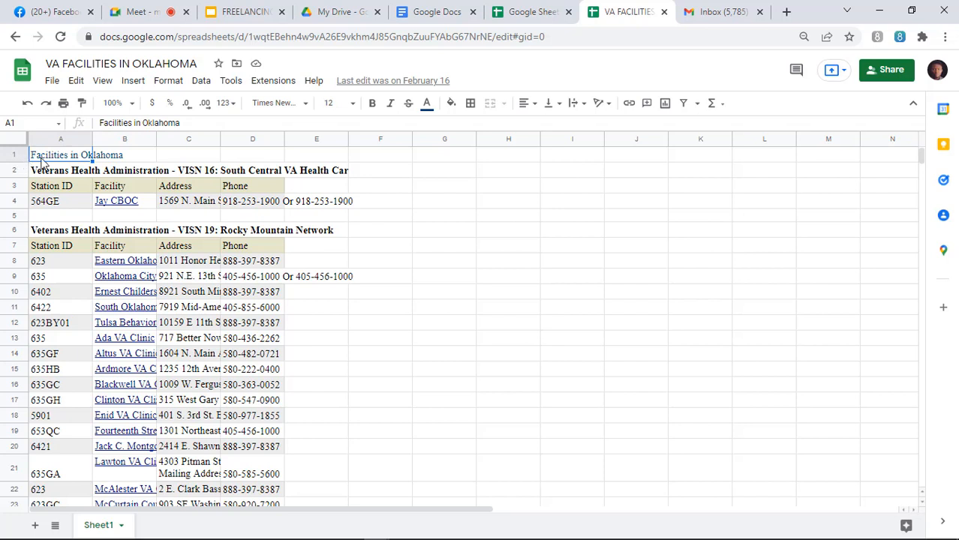
pyautogui.click(126, 157)
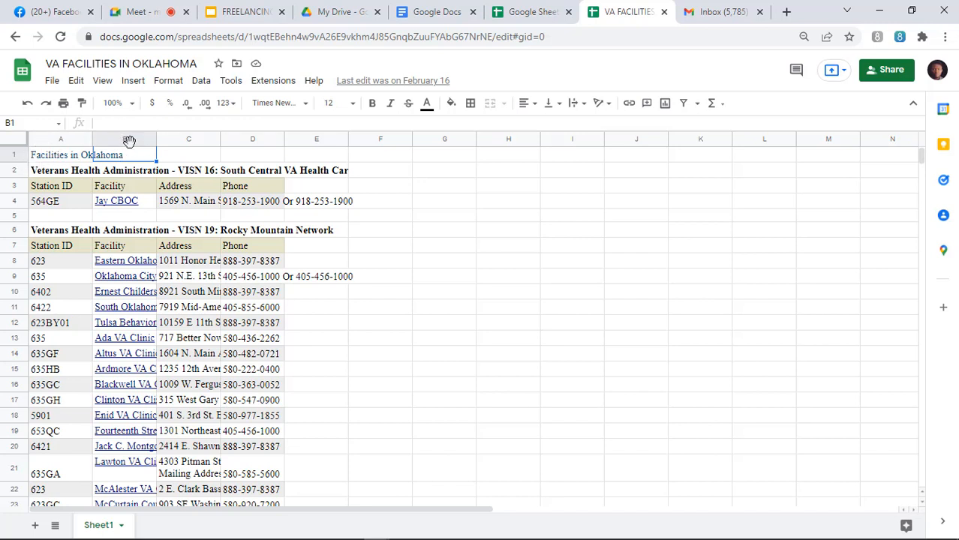
pyautogui.click(574, 329)
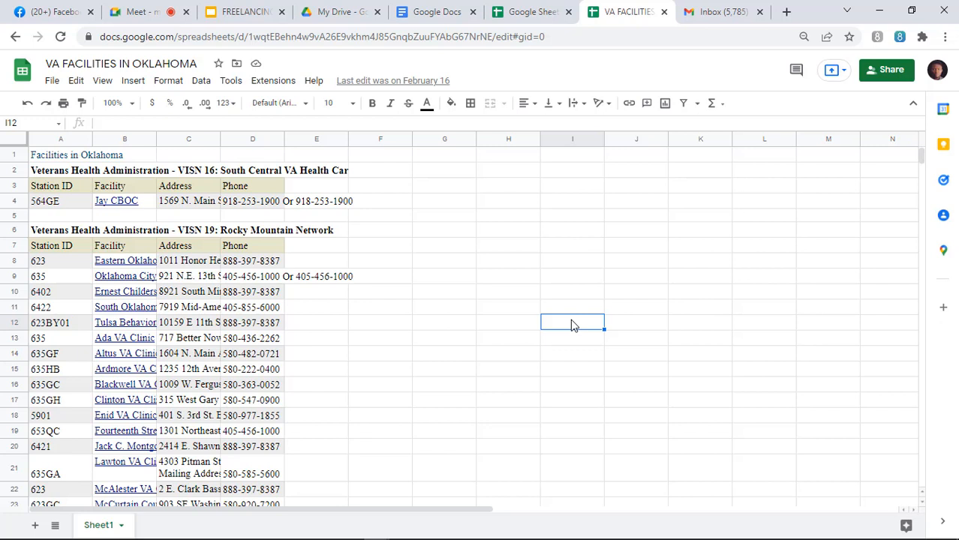
pyautogui.click(66, 161)
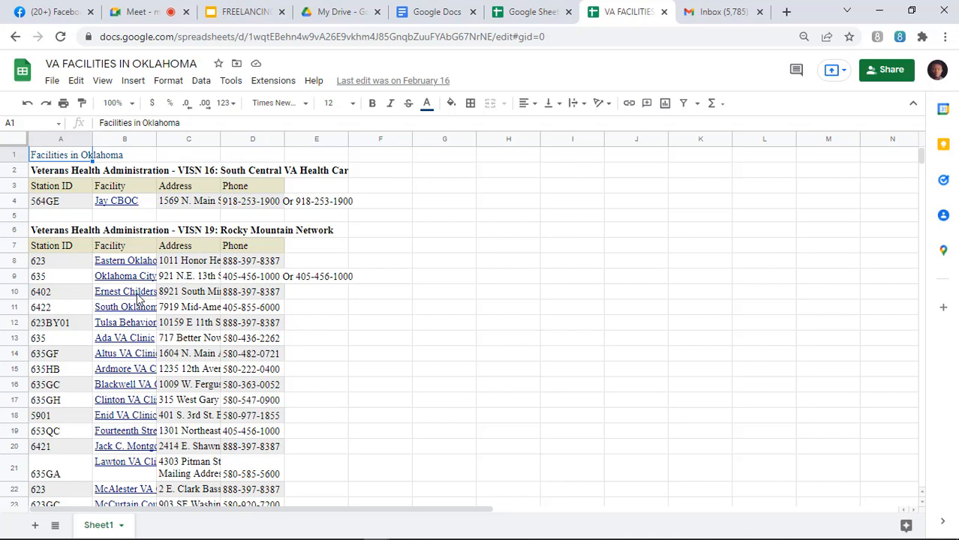
pyautogui.moveTo(139, 300)
pyautogui.click(114, 159)
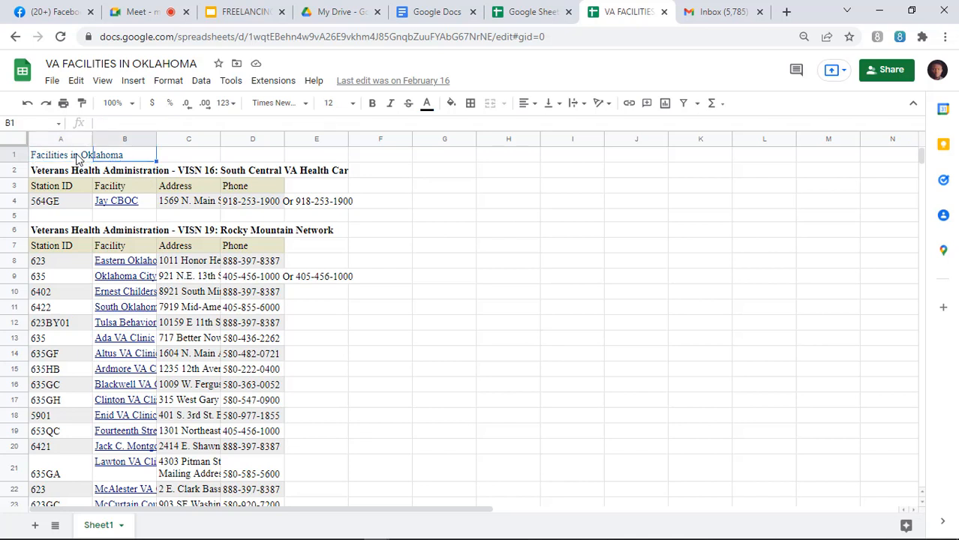
pyautogui.click(76, 161)
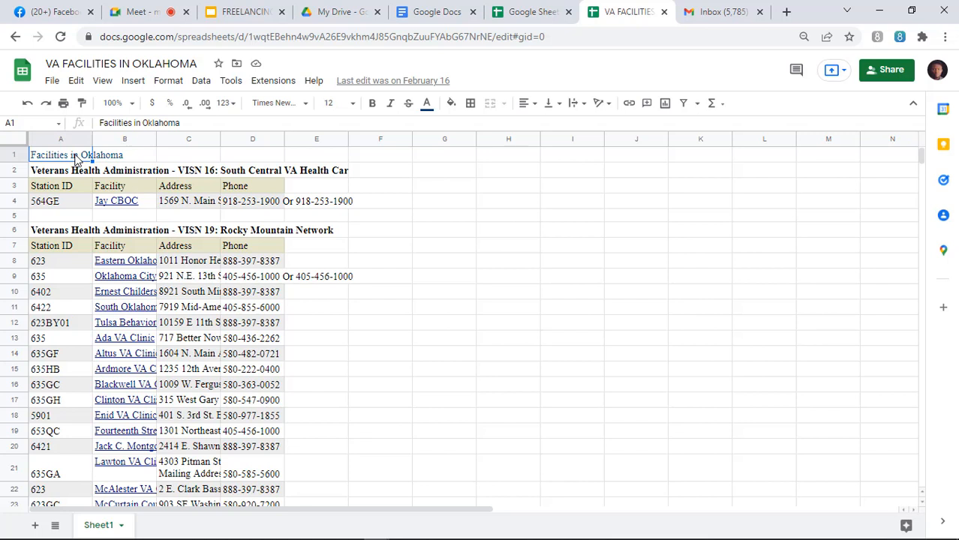
pyautogui.click(109, 161)
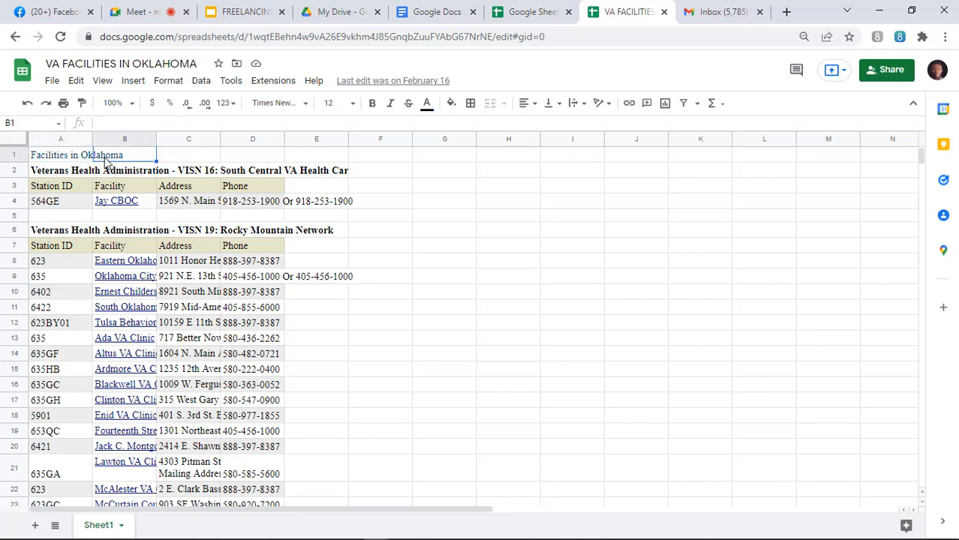
# Step: Point out the sheet title in A1, the merged heading in row 2, and the Station ID, Facility, Address and Phone headers in row 3
pyautogui.click(60, 160)
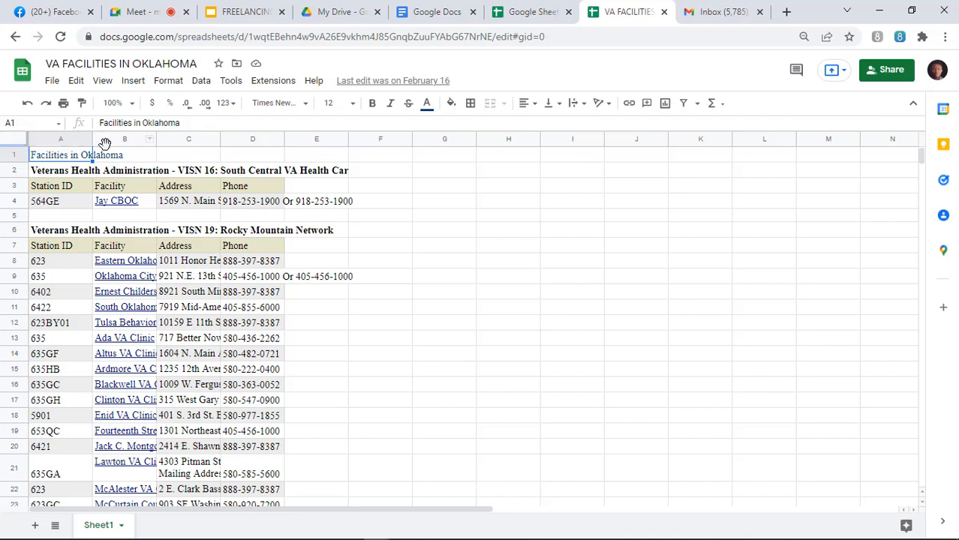
pyautogui.click(43, 171)
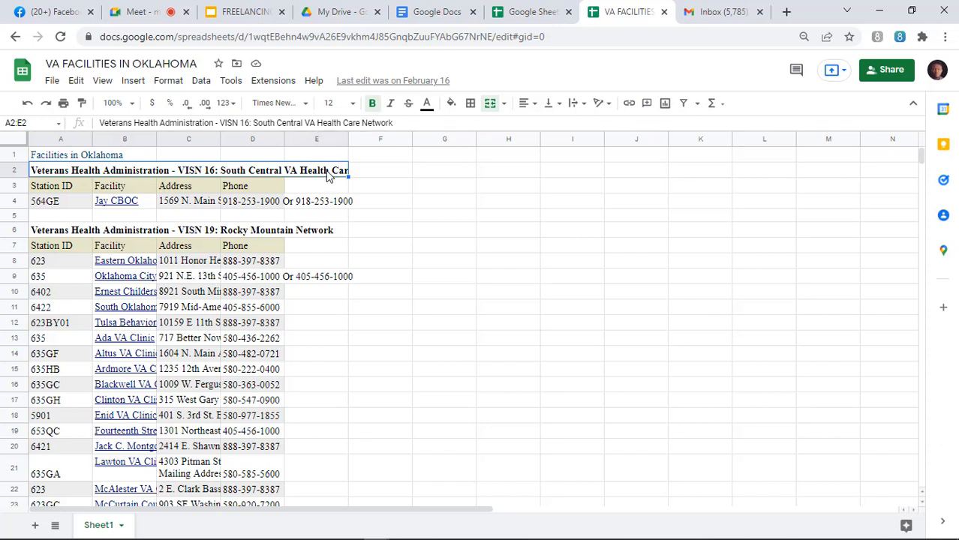
pyautogui.click(53, 192)
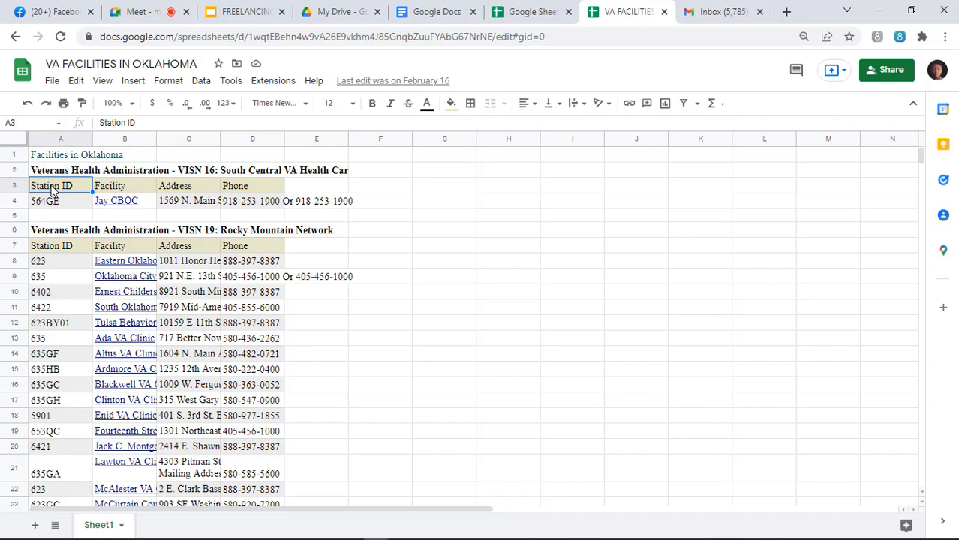
pyautogui.click(111, 192)
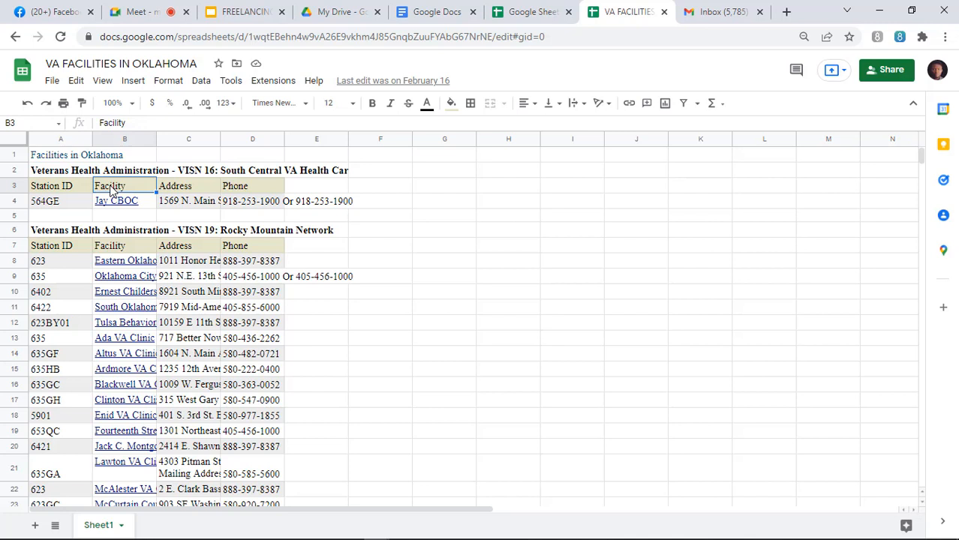
pyautogui.click(172, 191)
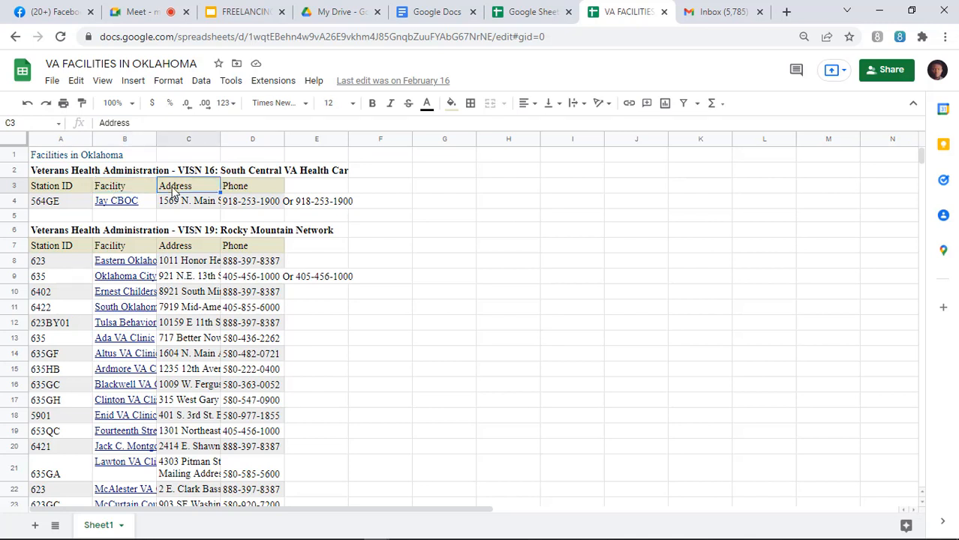
pyautogui.click(234, 194)
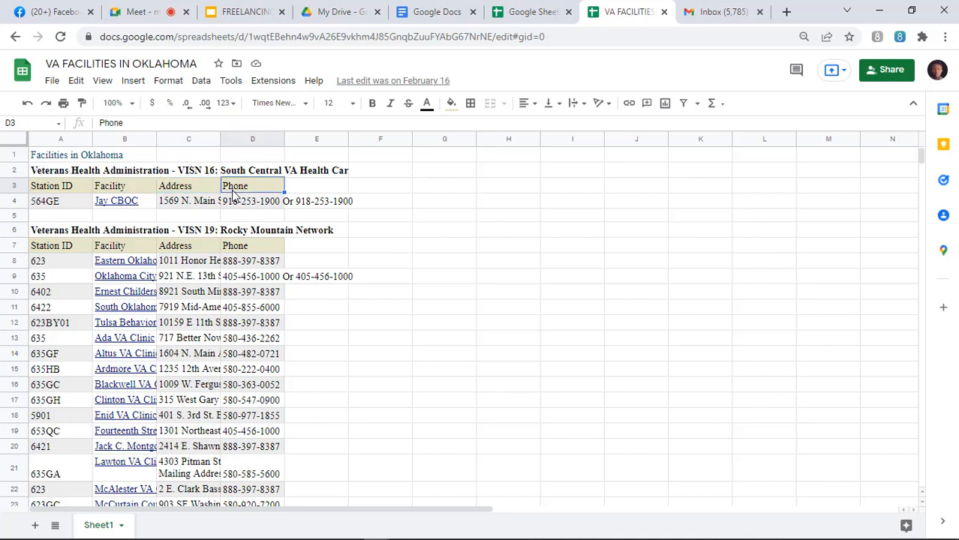
# Step: Show which cells hold the first facility's address and phone entry by selecting C4, D4 and E4, and return to A1
pyautogui.click(203, 209)
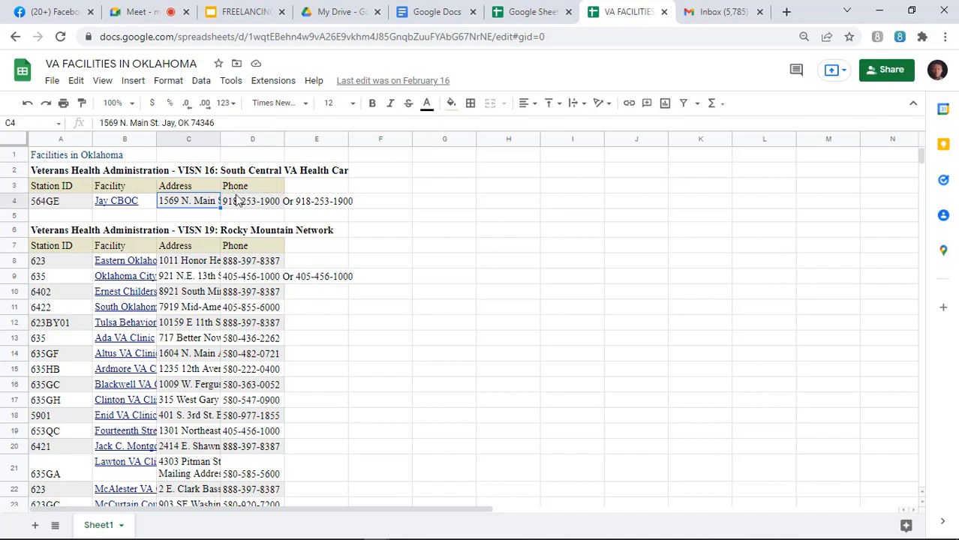
pyautogui.click(230, 201)
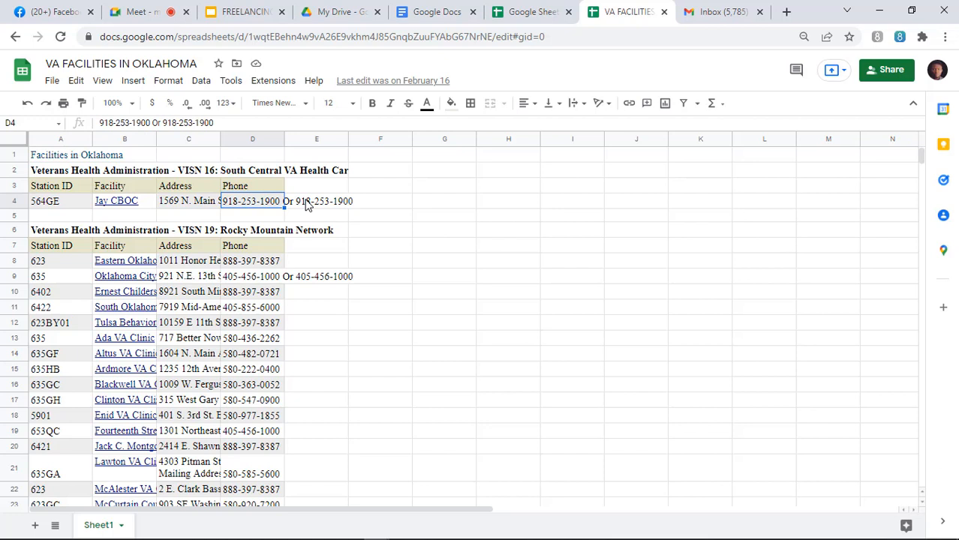
pyautogui.click(308, 205)
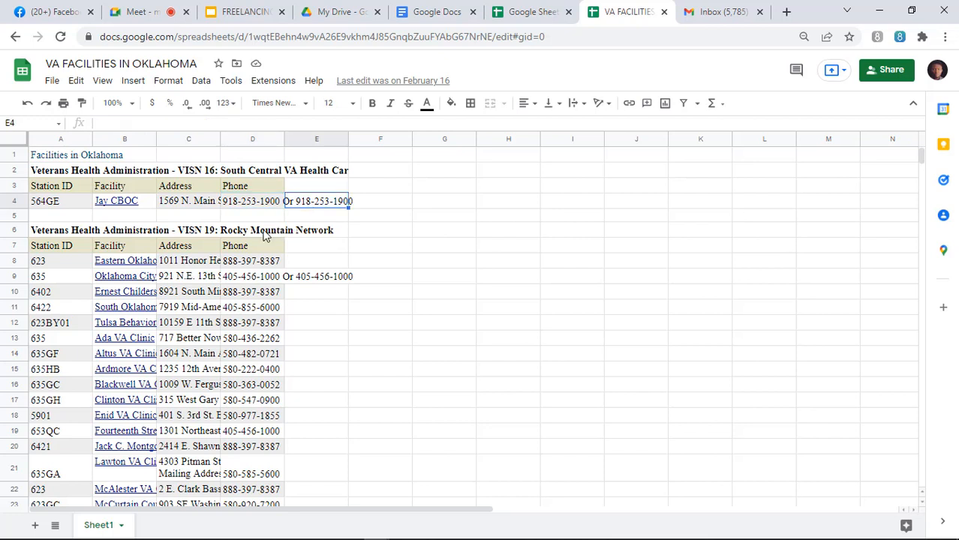
pyautogui.click(47, 159)
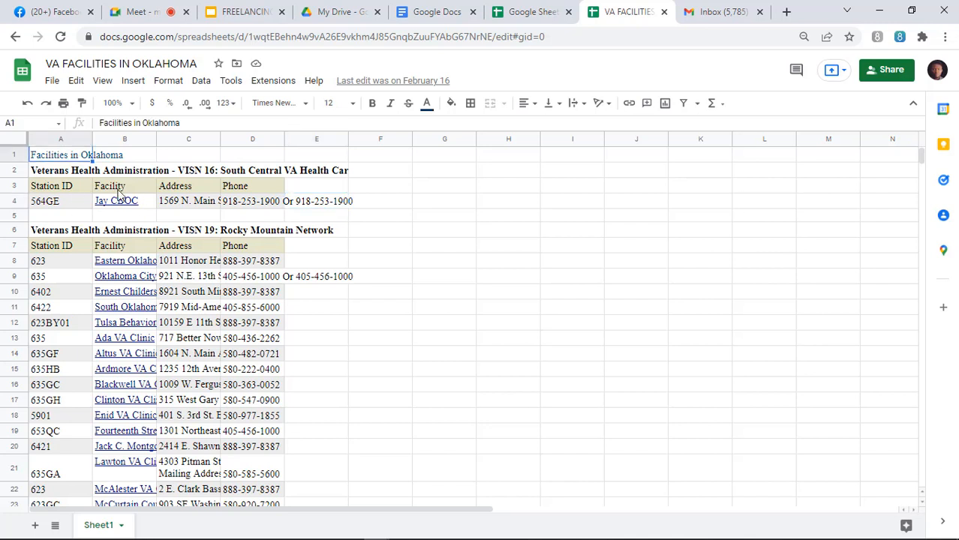
pyautogui.moveTo(129, 321)
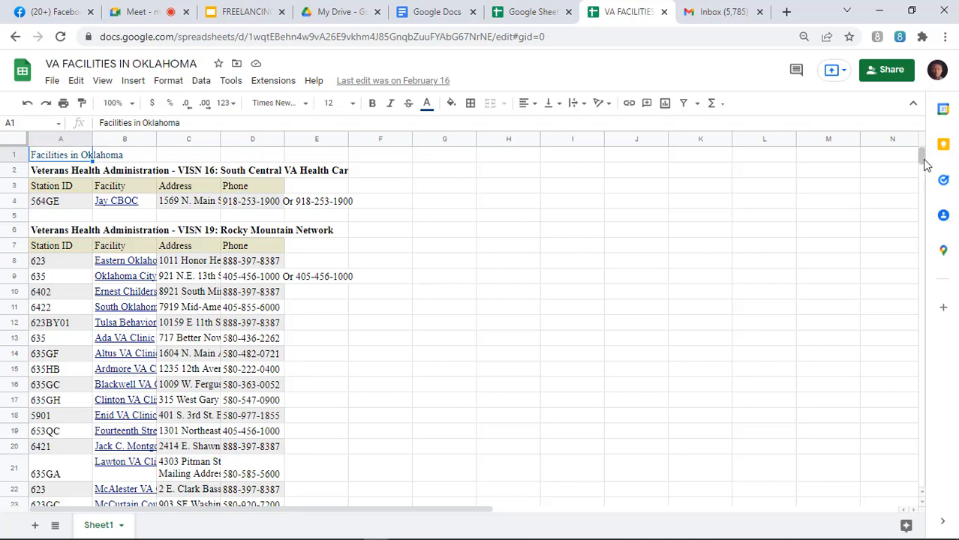
pyautogui.moveTo(925, 163); pyautogui.dragTo(926, 144)
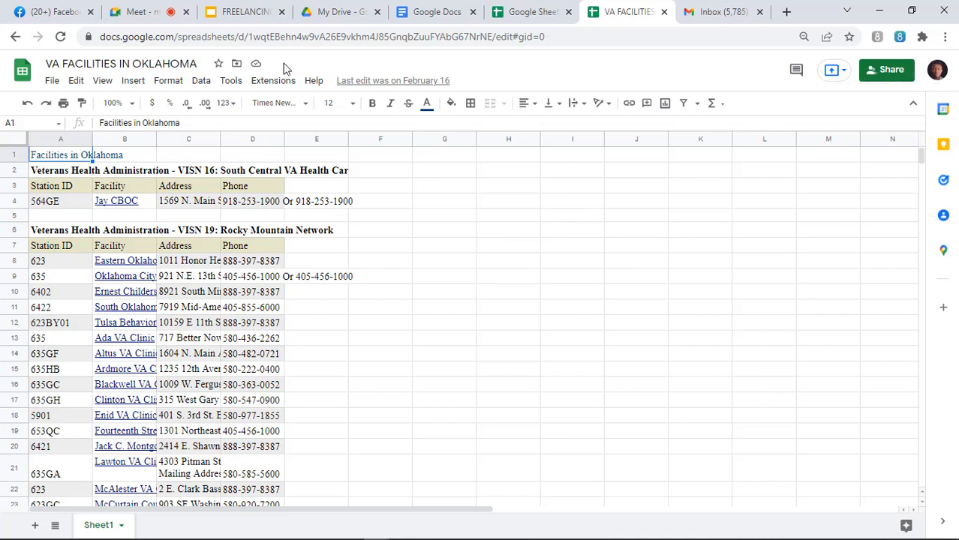
# Step: Go back to the Sheets home page, return to the VA FACILITIES IN OKLAHOMA spreadsheet, and view its file commands, including the email options
pyautogui.click(16, 39)
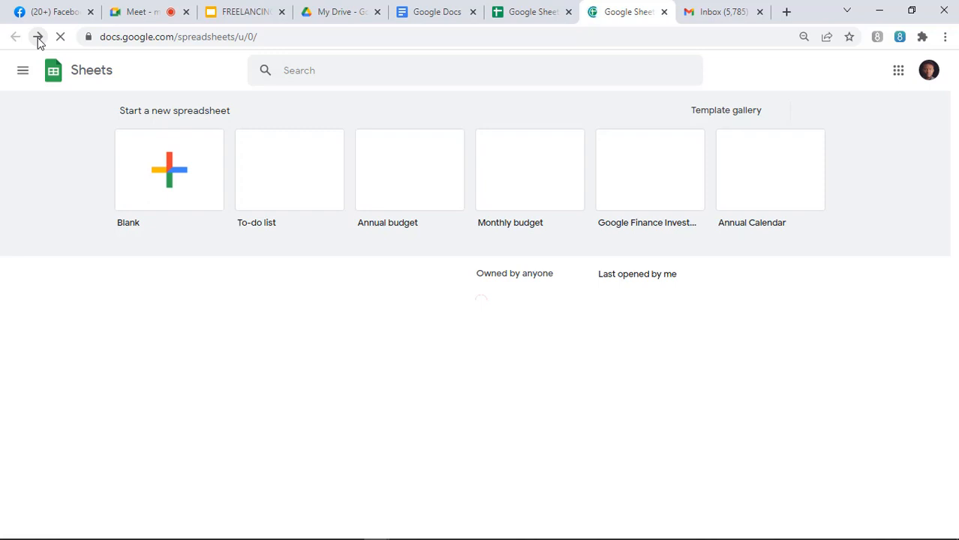
pyautogui.click(37, 38)
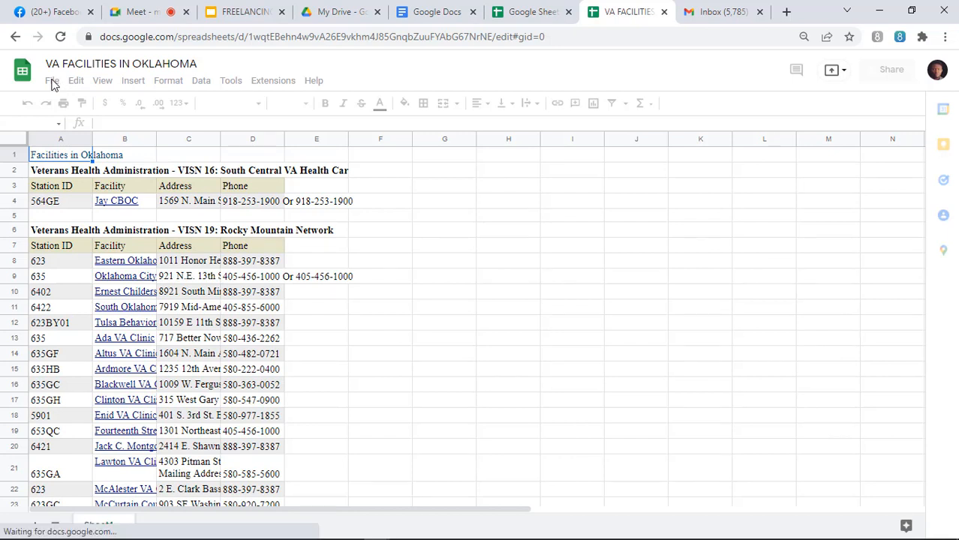
pyautogui.click(52, 85)
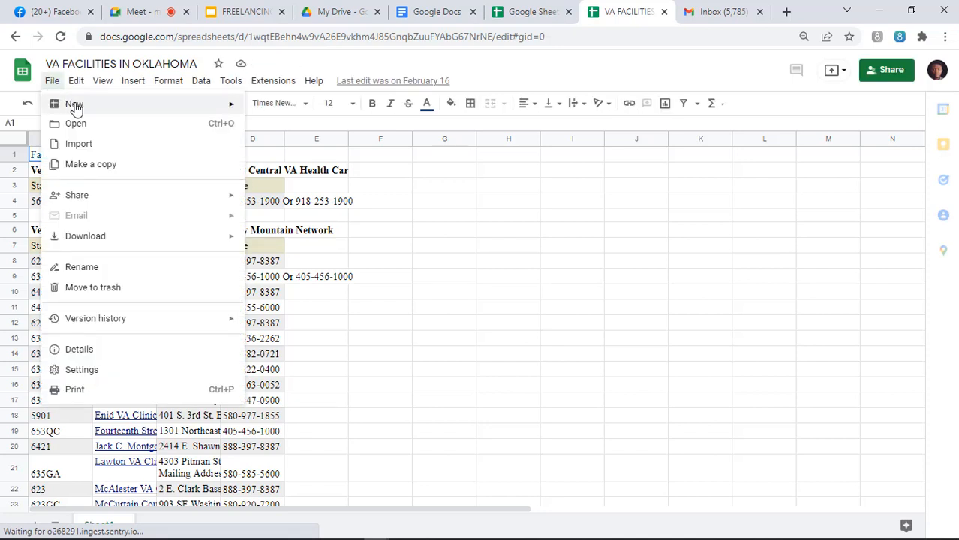
pyautogui.moveTo(75, 108)
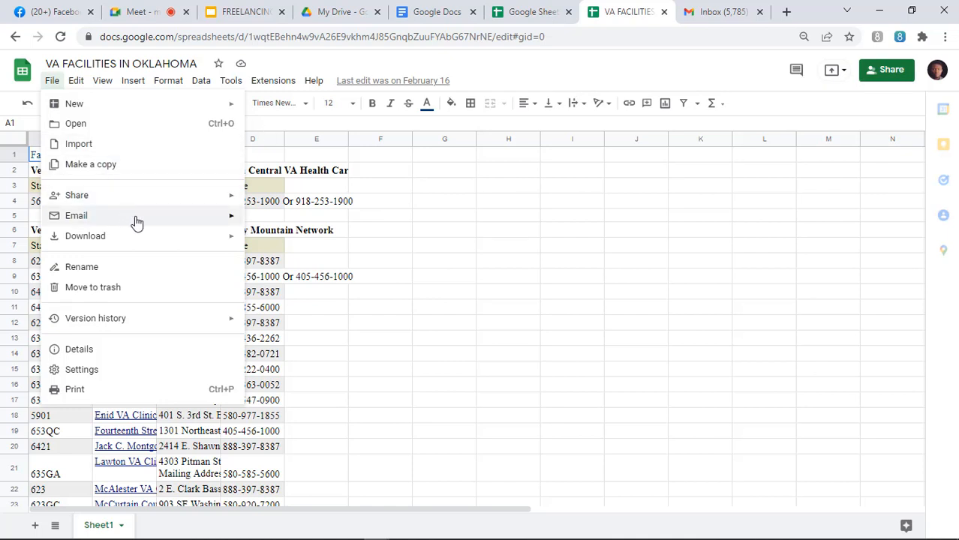
pyautogui.moveTo(166, 221)
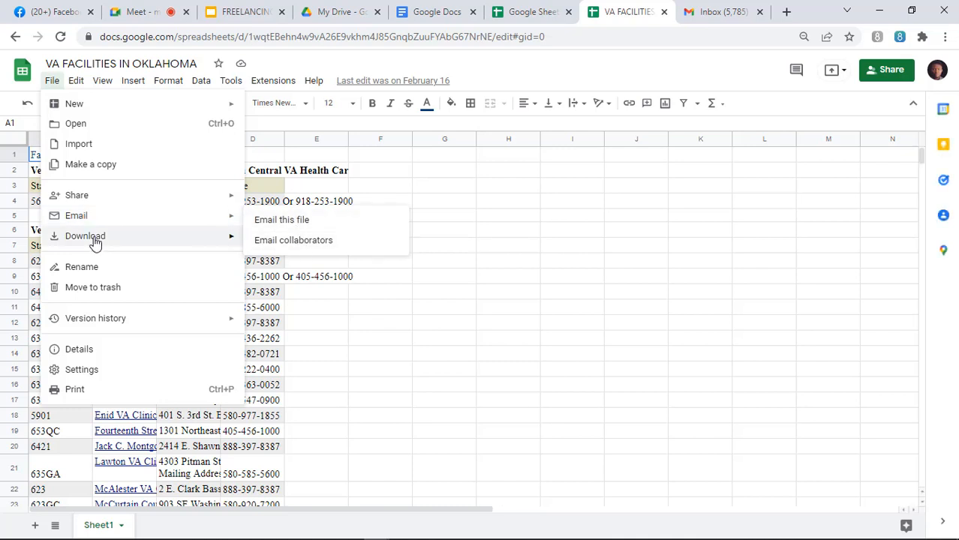
pyautogui.moveTo(95, 244)
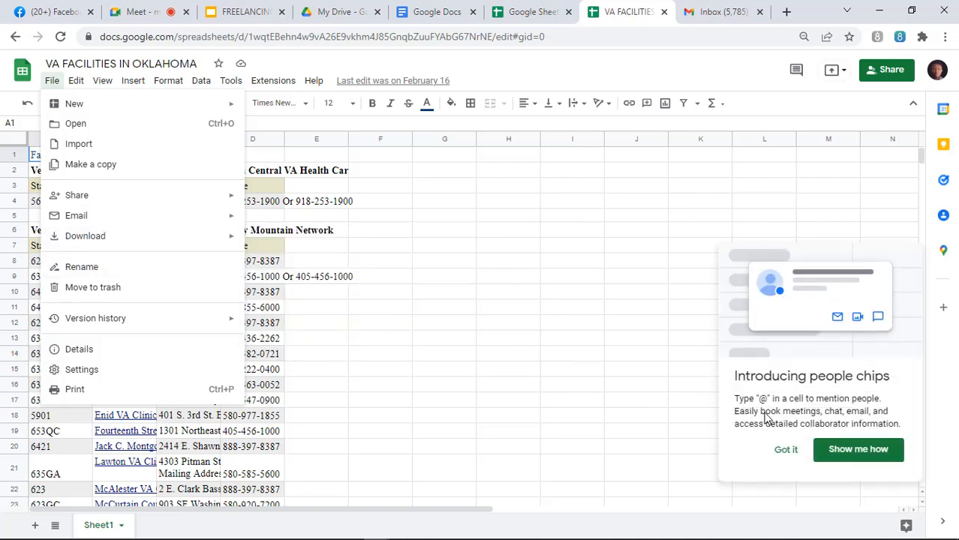
pyautogui.click(785, 455)
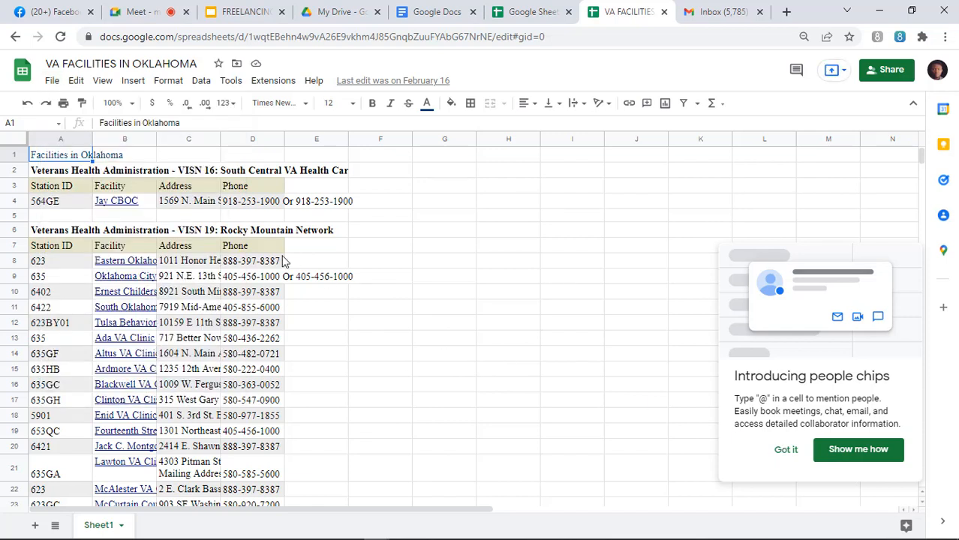
# Step: Review the spreadsheet's file, edit, view and insert commands without applying any of them
pyautogui.click(52, 80)
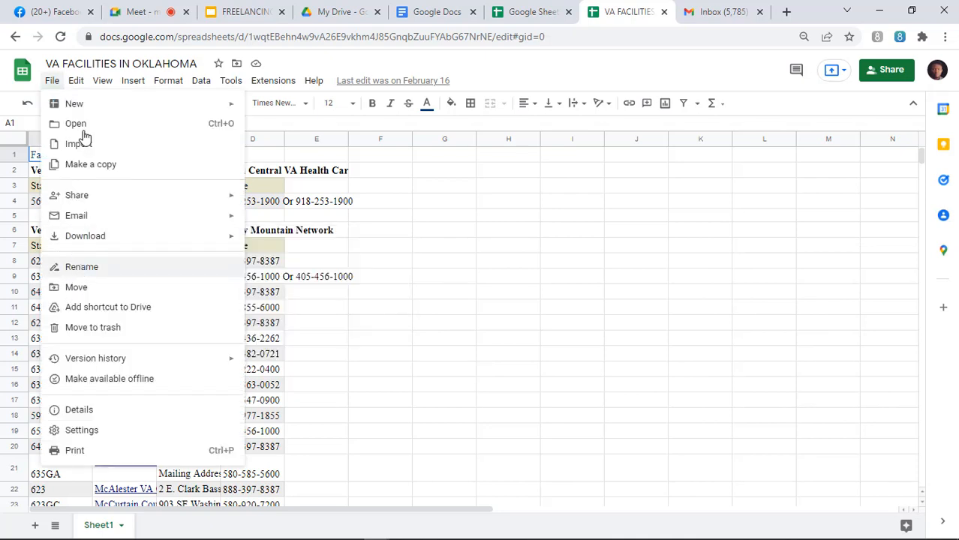
pyautogui.click(101, 81)
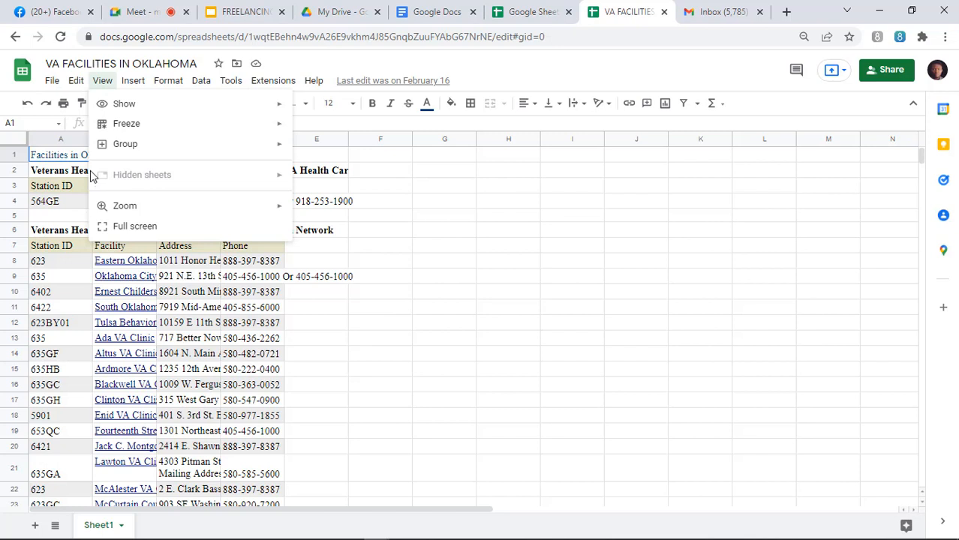
pyautogui.click(53, 82)
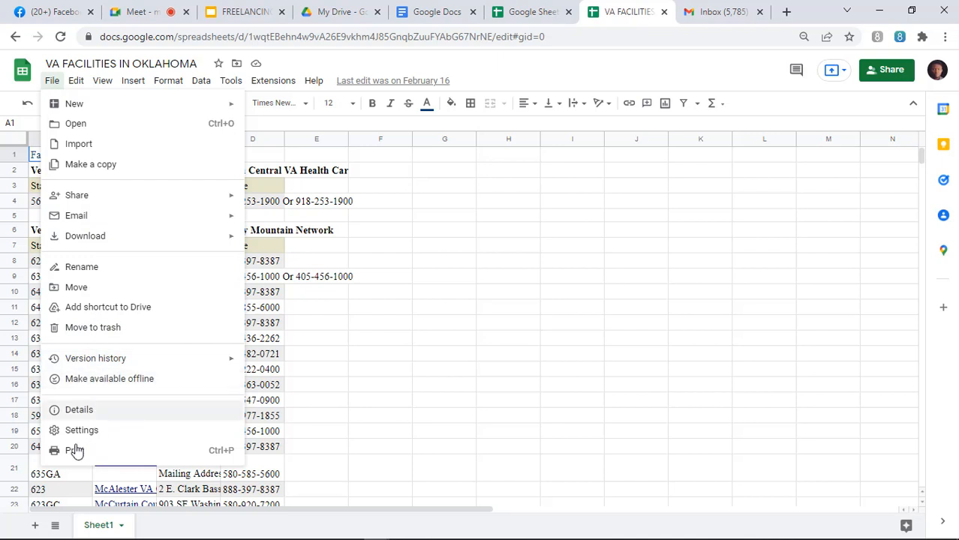
pyautogui.click(75, 82)
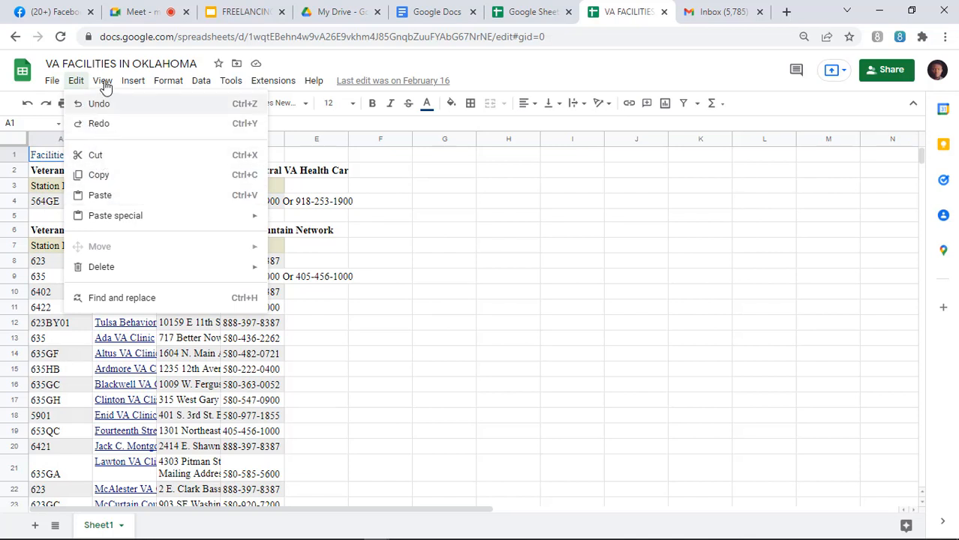
pyautogui.moveTo(103, 83)
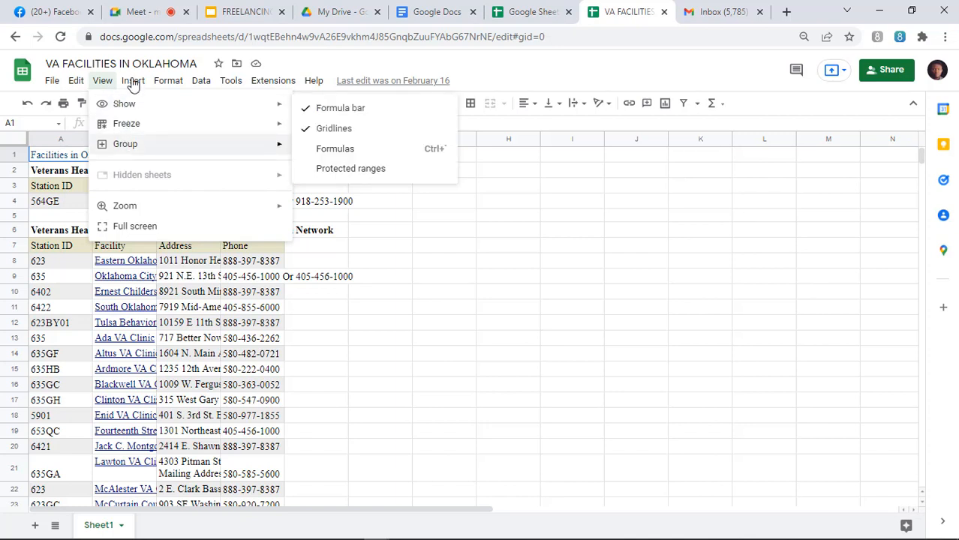
pyautogui.moveTo(133, 84)
pyautogui.moveTo(151, 106)
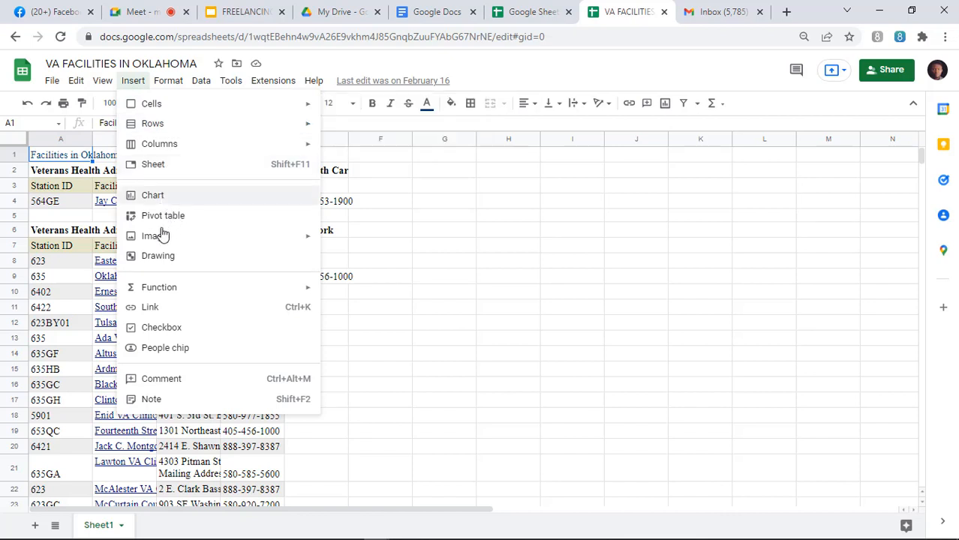
pyautogui.moveTo(189, 241)
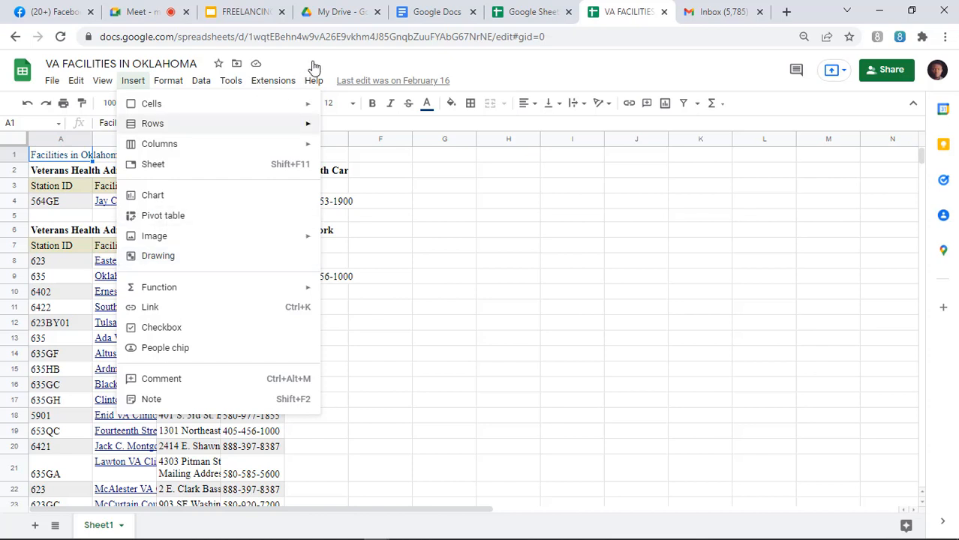
pyautogui.click(400, 67)
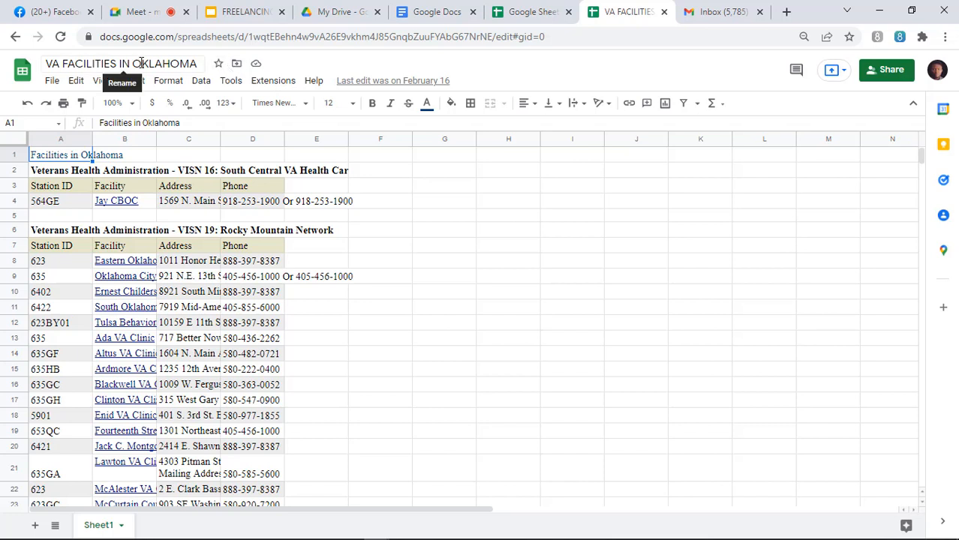
# Step: Return to the Sheets home page and open Google Slides from the list of Google apps
pyautogui.click(17, 39)
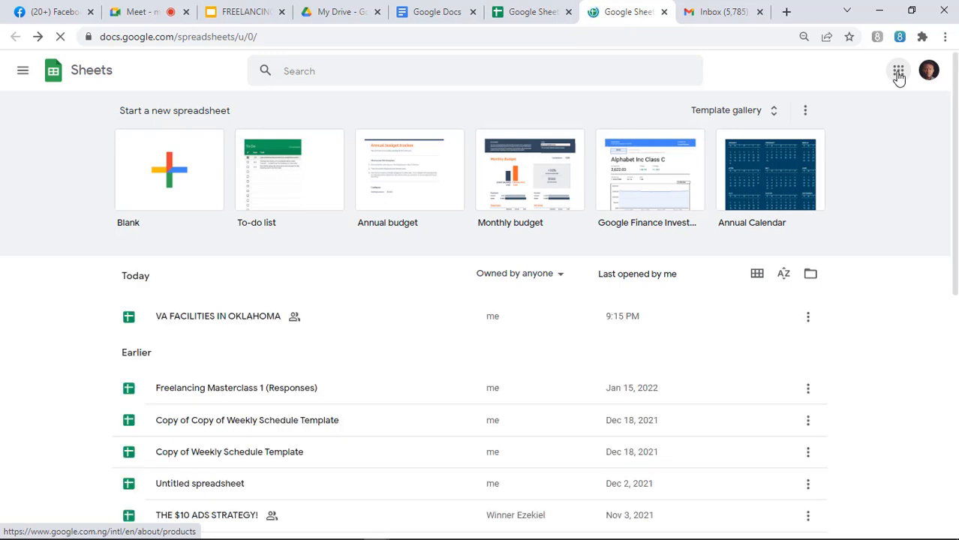
pyautogui.click(898, 72)
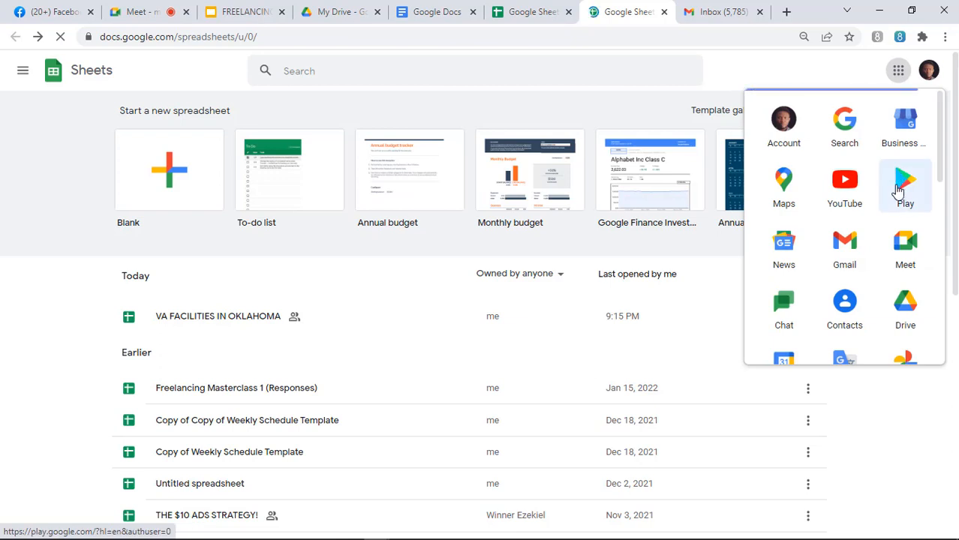
pyautogui.moveTo(942, 153); pyautogui.dragTo(944, 292)
pyautogui.scroll(-1, 941, 213)
pyautogui.scroll(-1, 942, 237)
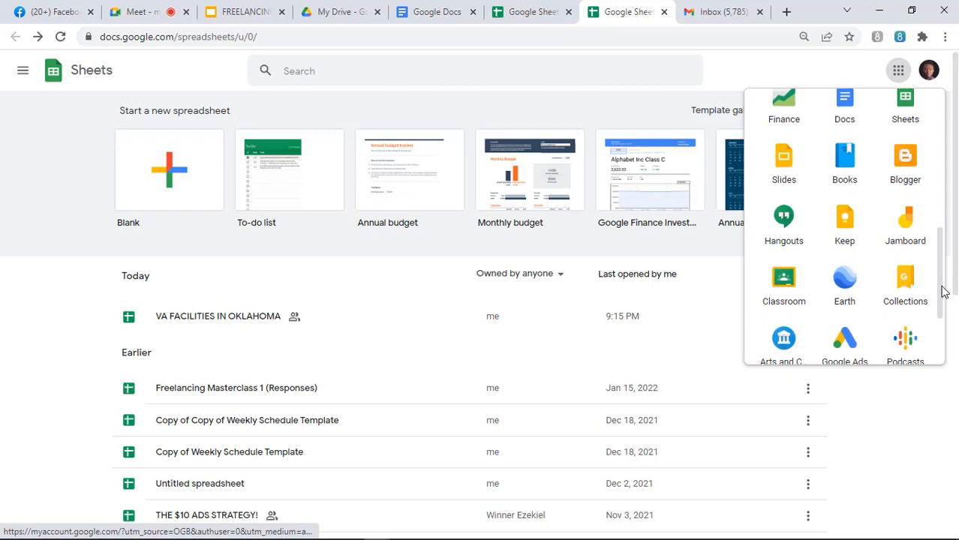
pyautogui.click(785, 171)
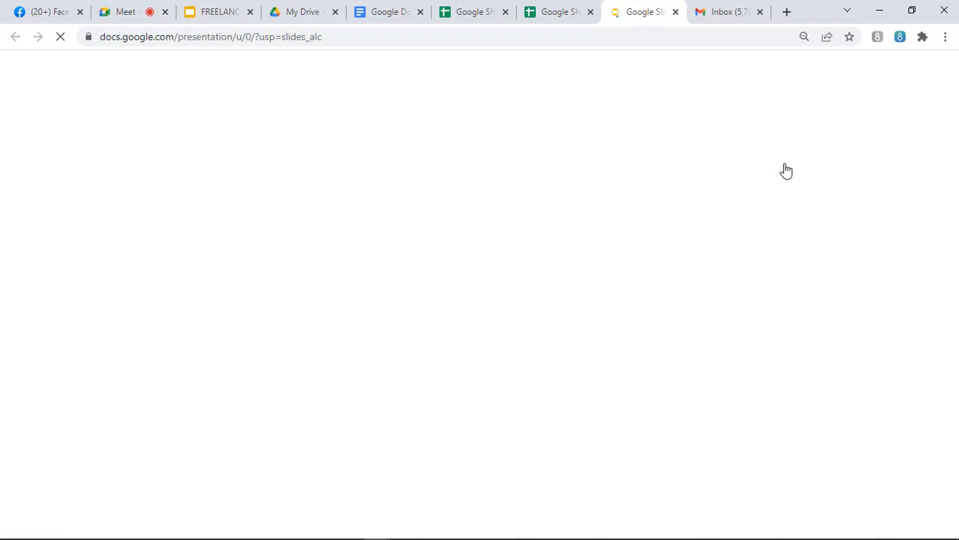
# Step: Show the FREELANCING MASTERCLASS presentation as an example, and start a blank presentation from the Slides home page
pyautogui.click(200, 16)
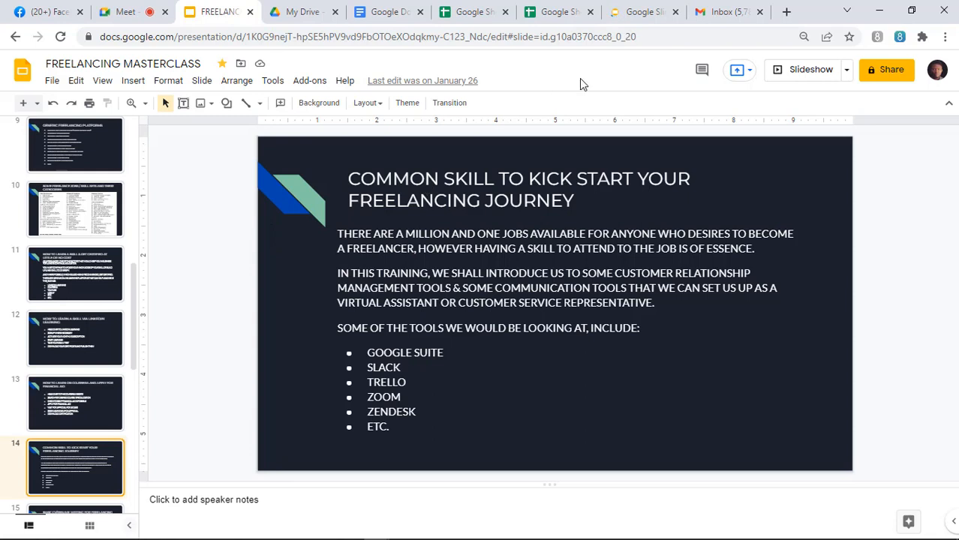
pyautogui.moveTo(709, 18)
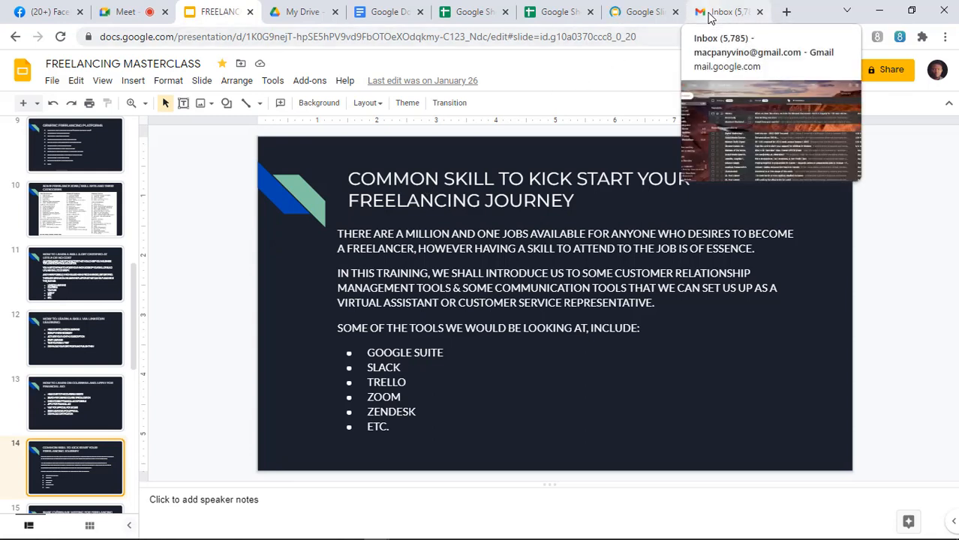
pyautogui.click(615, 19)
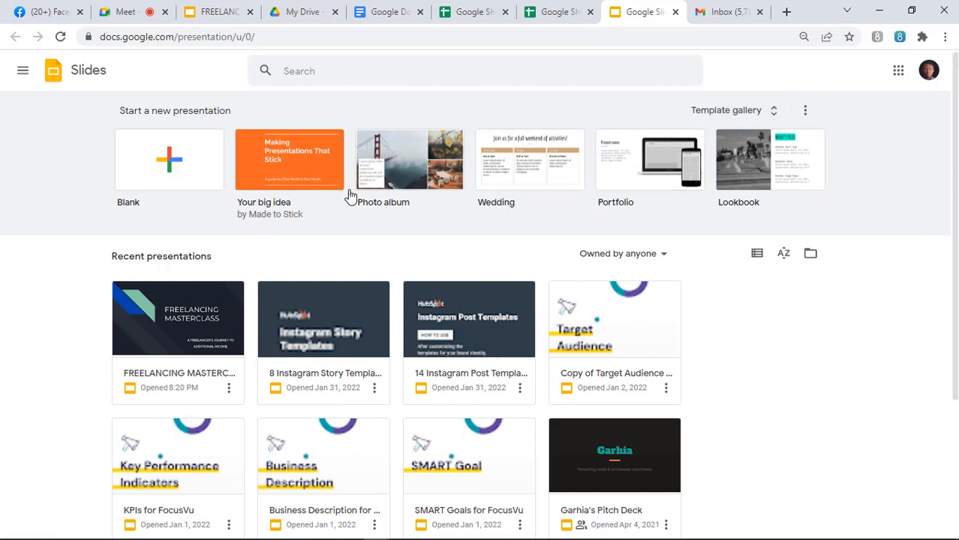
pyautogui.click(169, 173)
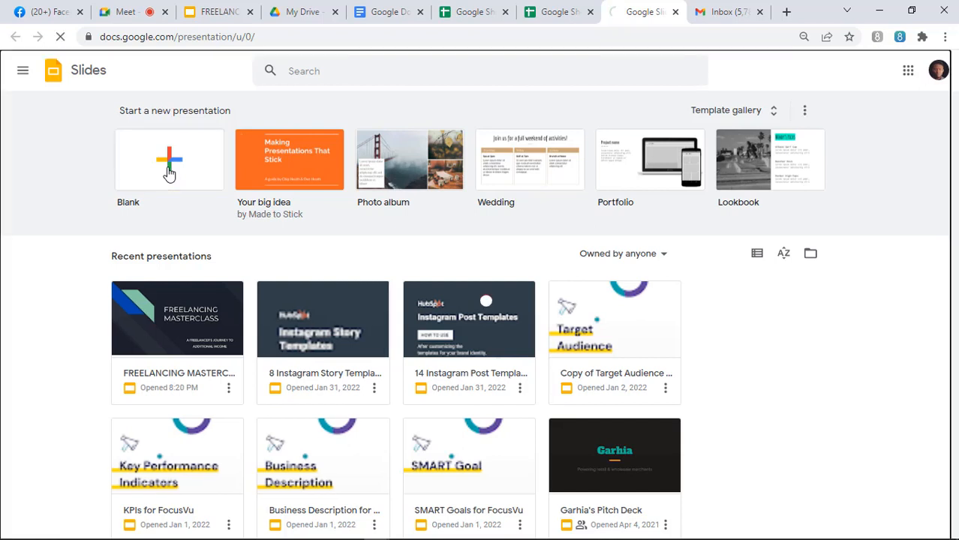
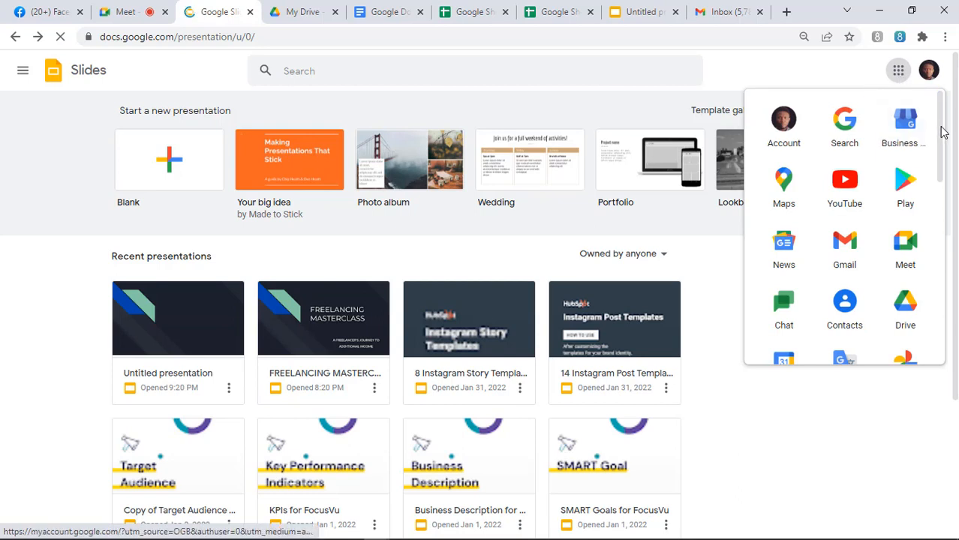
# Step: Open Google Forms from the list of Google apps and start a blank form
pyautogui.scroll(-1, 944, 139)
pyautogui.scroll(-2, 944, 150)
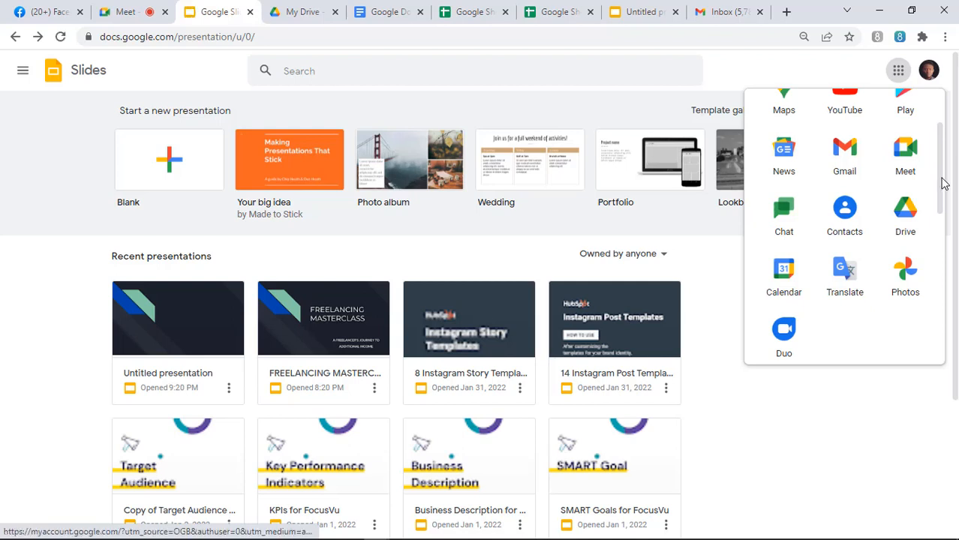
pyautogui.moveTo(943, 179); pyautogui.dragTo(947, 337)
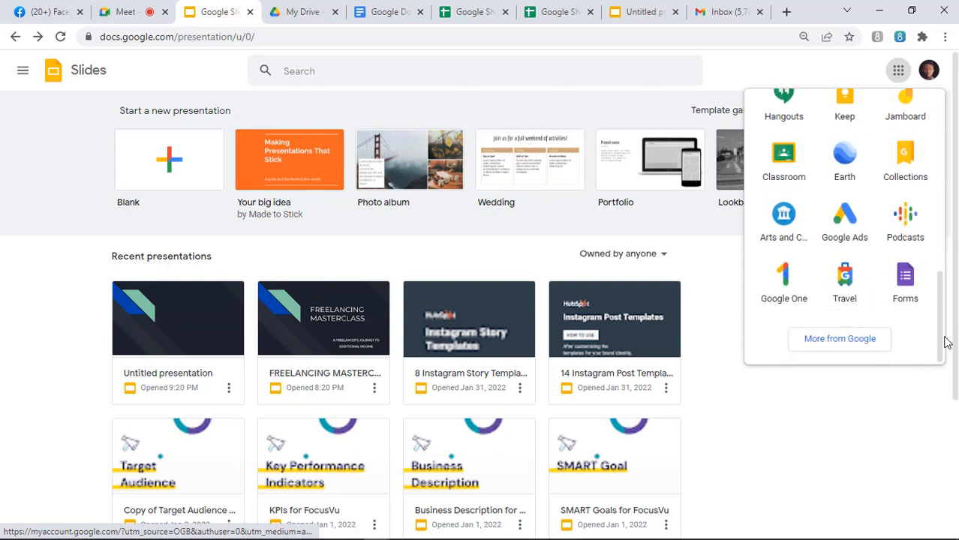
pyautogui.click(908, 281)
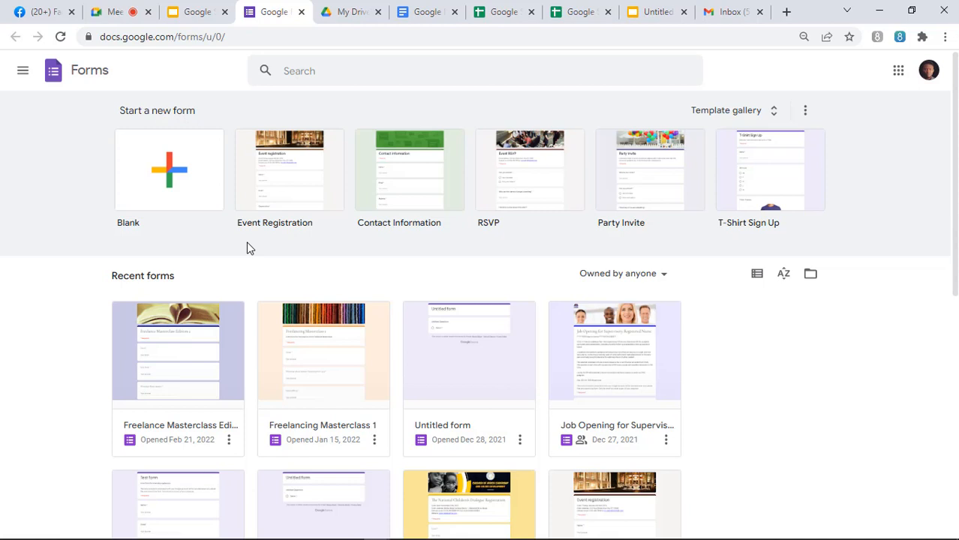
pyautogui.click(175, 186)
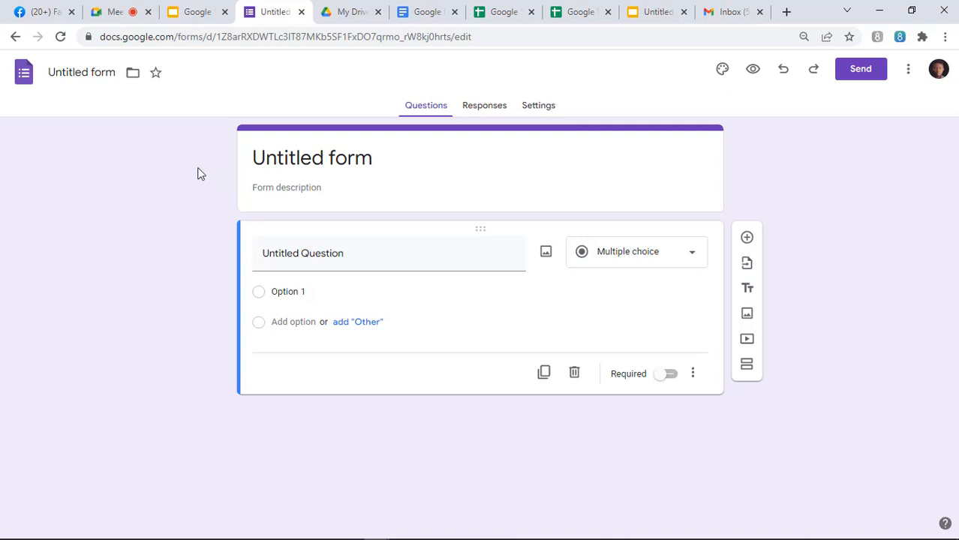
# Step: Name the form "Freelance Participants" and select its description field
pyautogui.click(73, 75)
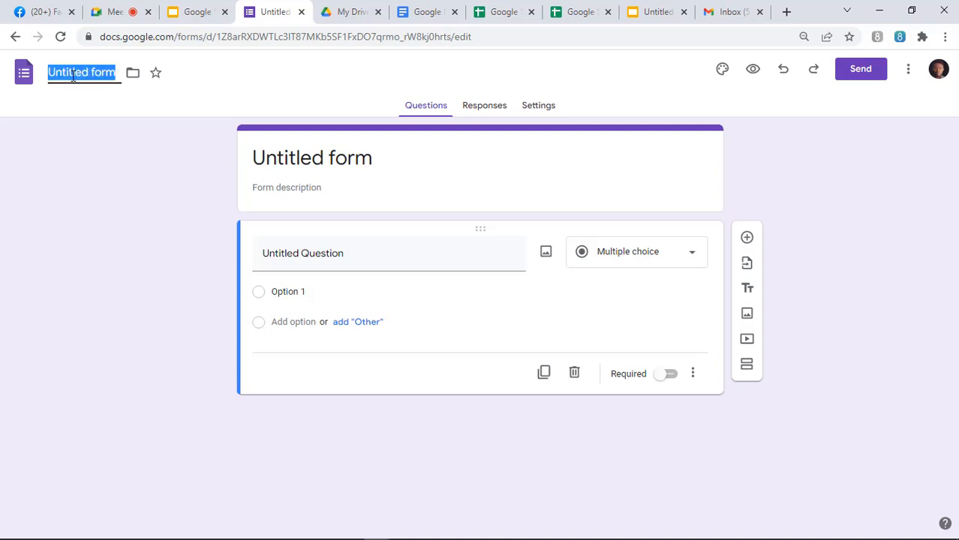
pyautogui.write('F')
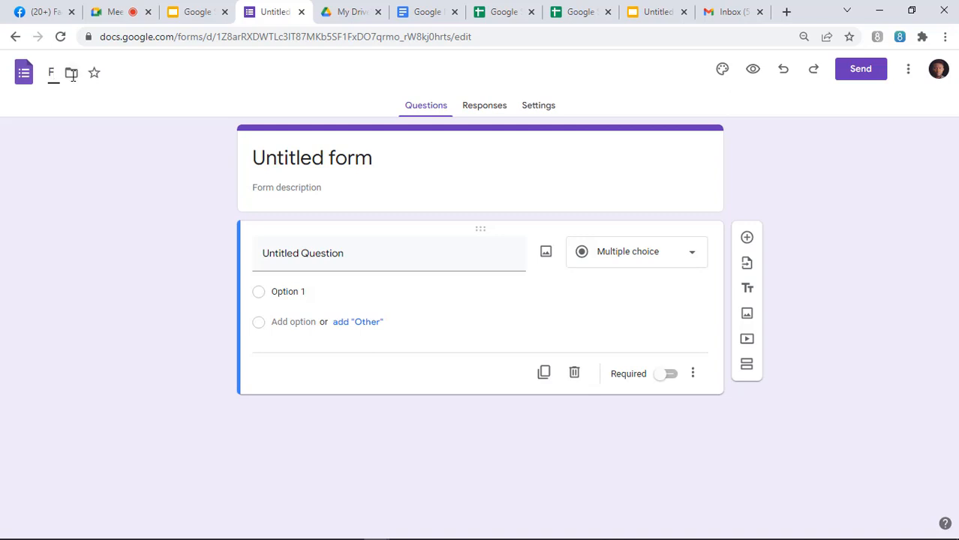
pyautogui.write('reelance Parti')
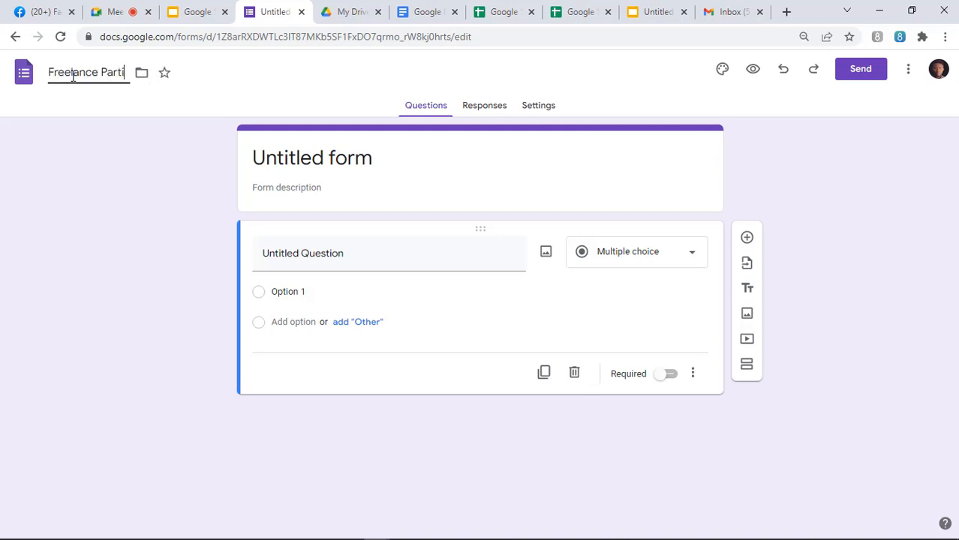
pyautogui.write('cipants')
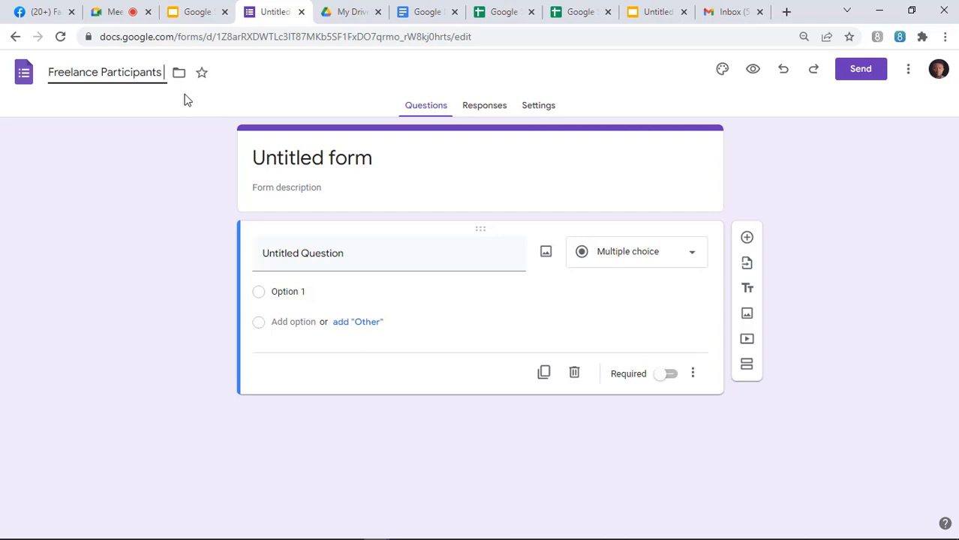
pyautogui.click(211, 149)
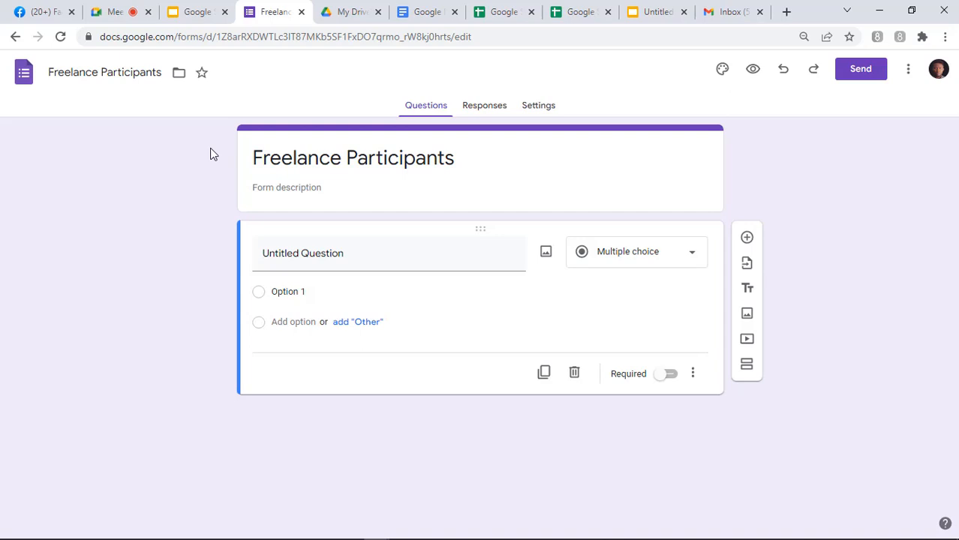
pyautogui.click(279, 188)
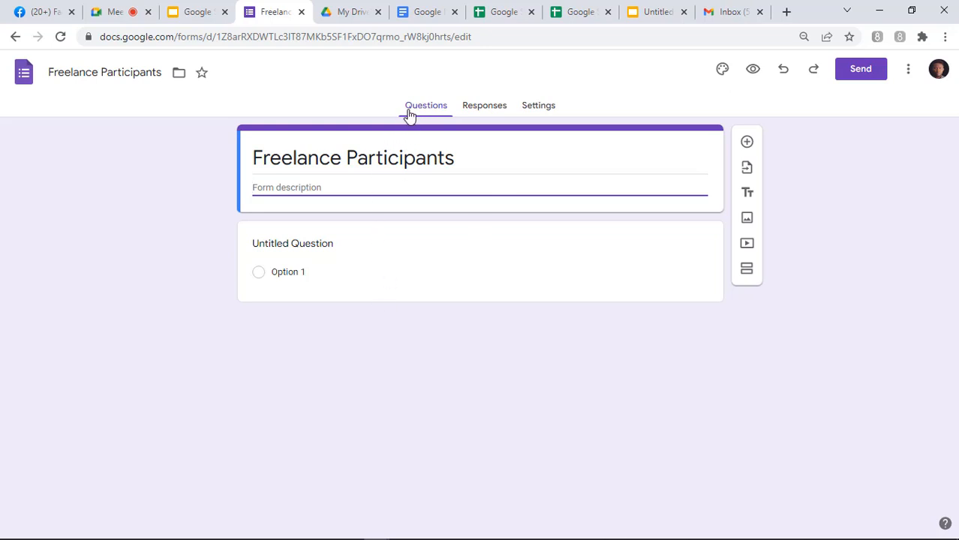
# Step: Review the form's responses page and its settings for collecting responses and for presentation
pyautogui.click(484, 108)
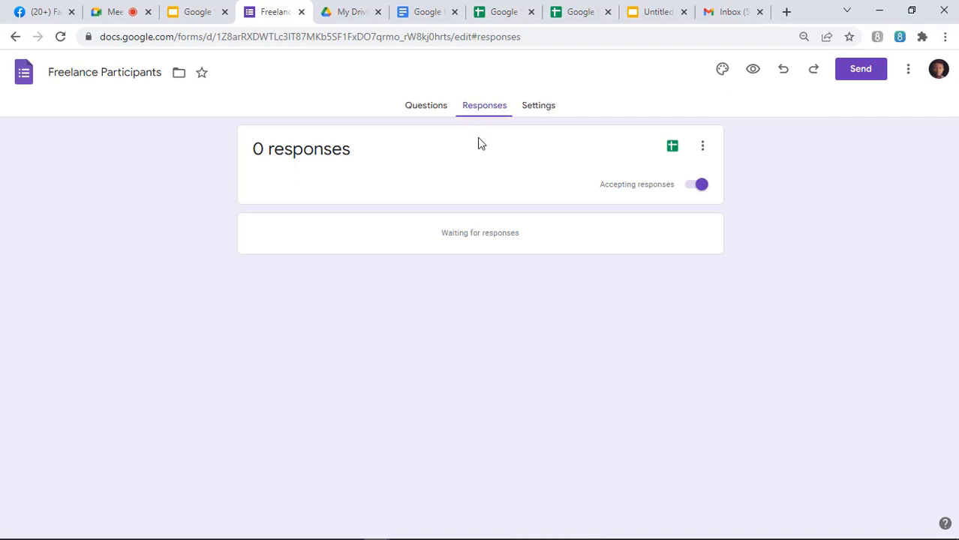
pyautogui.click(538, 107)
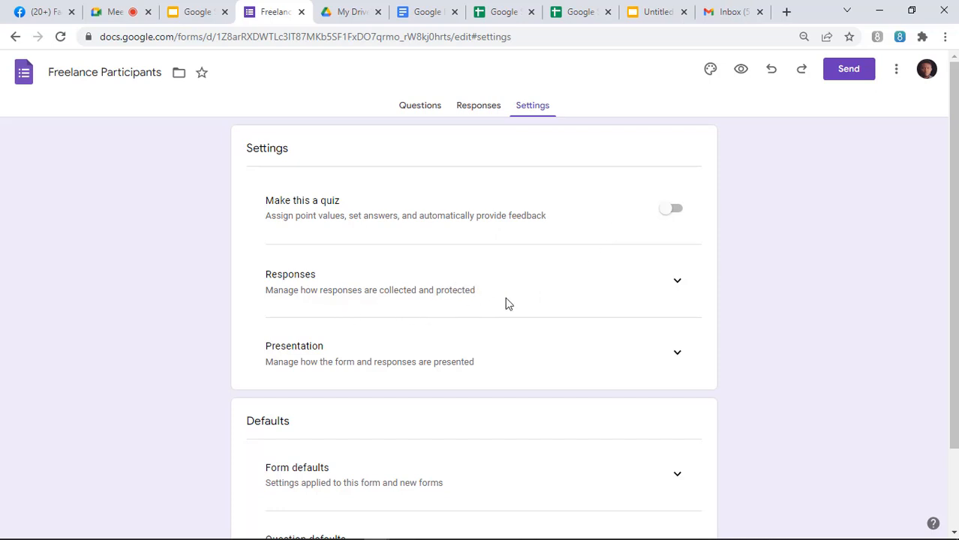
pyautogui.click(677, 285)
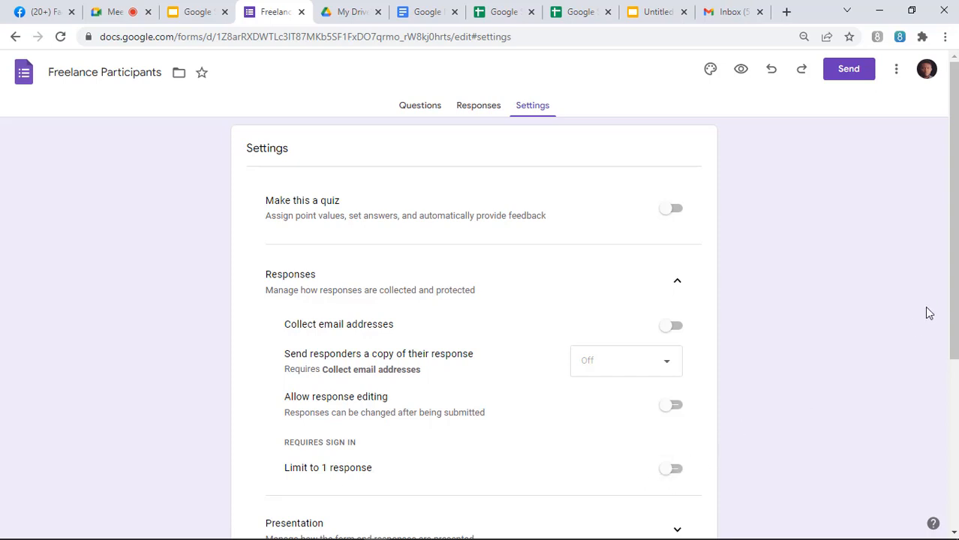
pyautogui.moveTo(955, 284); pyautogui.dragTo(955, 413)
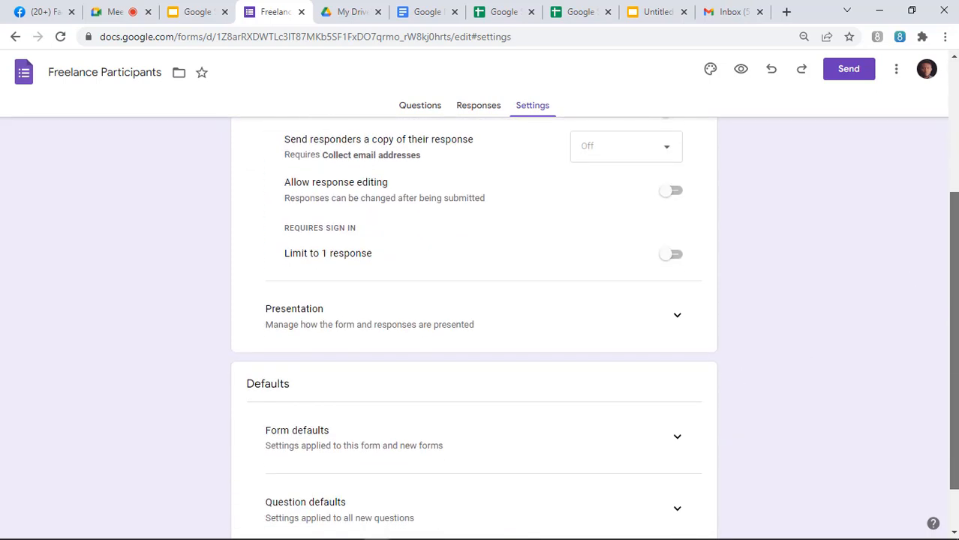
pyautogui.click(678, 316)
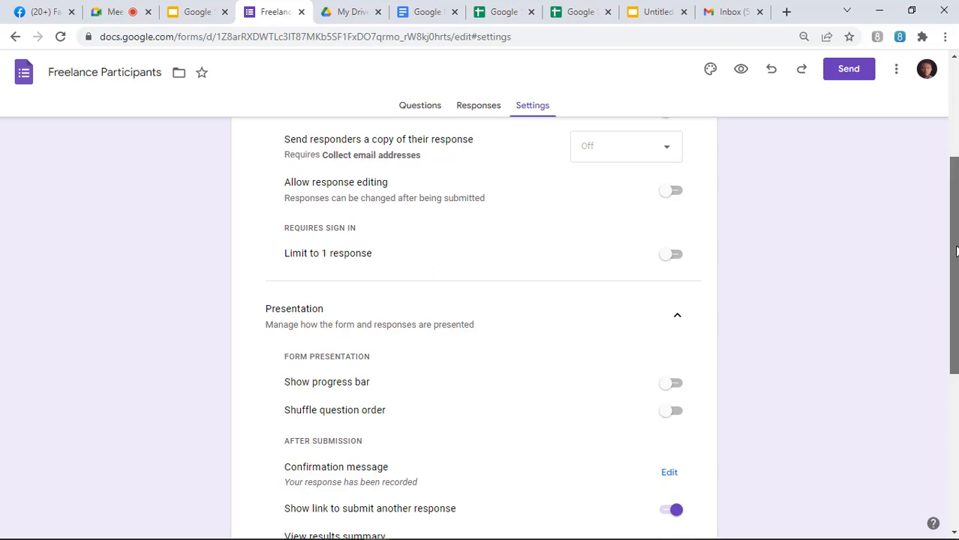
pyautogui.moveTo(954, 251); pyautogui.dragTo(956, 310)
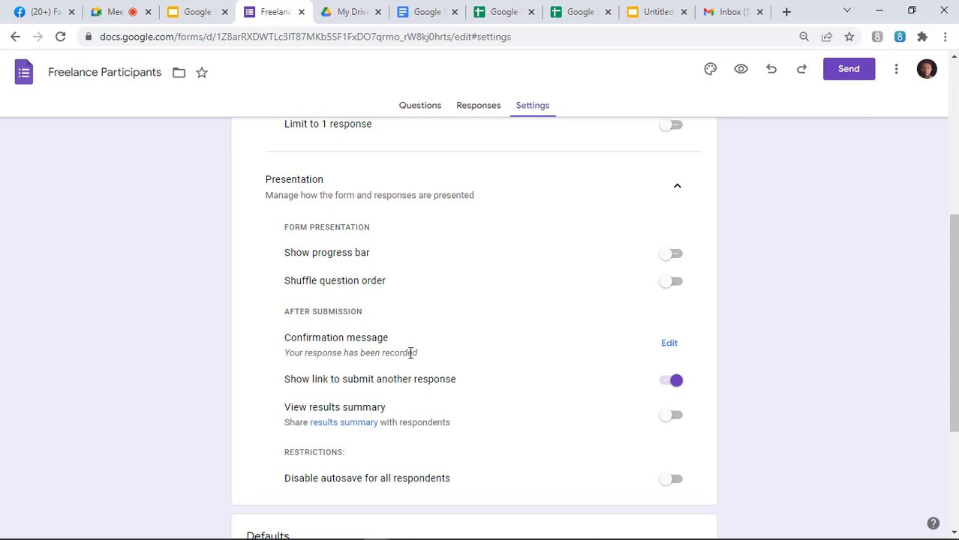
# Step: Open the confirmation message for editing, save it without entering new text, and look over the remaining form settings
pyautogui.moveTo(410, 353); pyautogui.dragTo(469, 369)
pyautogui.click(489, 361)
pyautogui.click(668, 347)
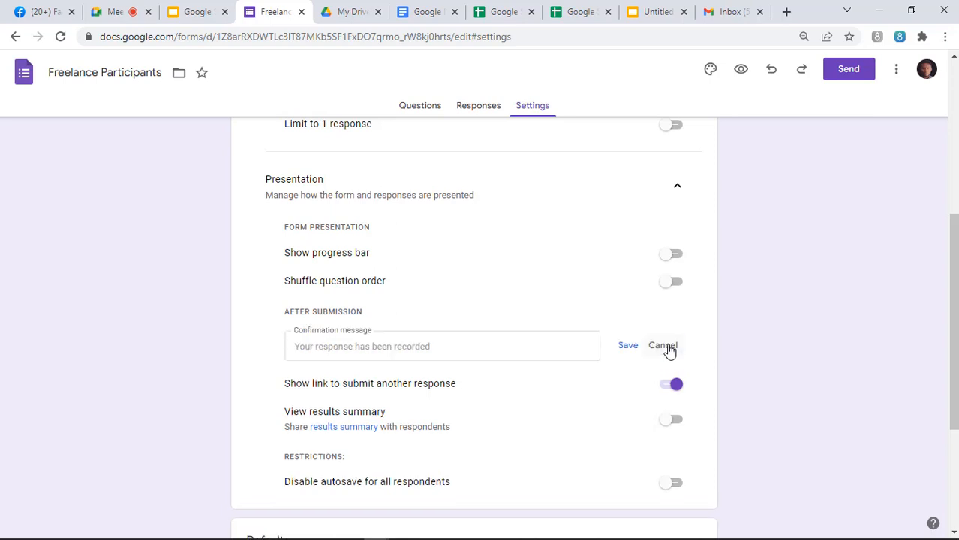
pyautogui.click(444, 346)
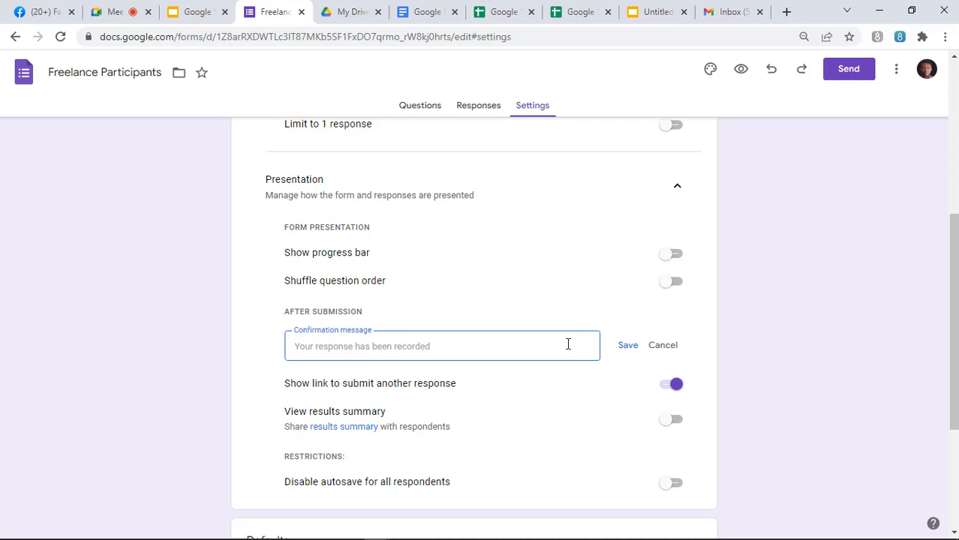
pyautogui.click(627, 349)
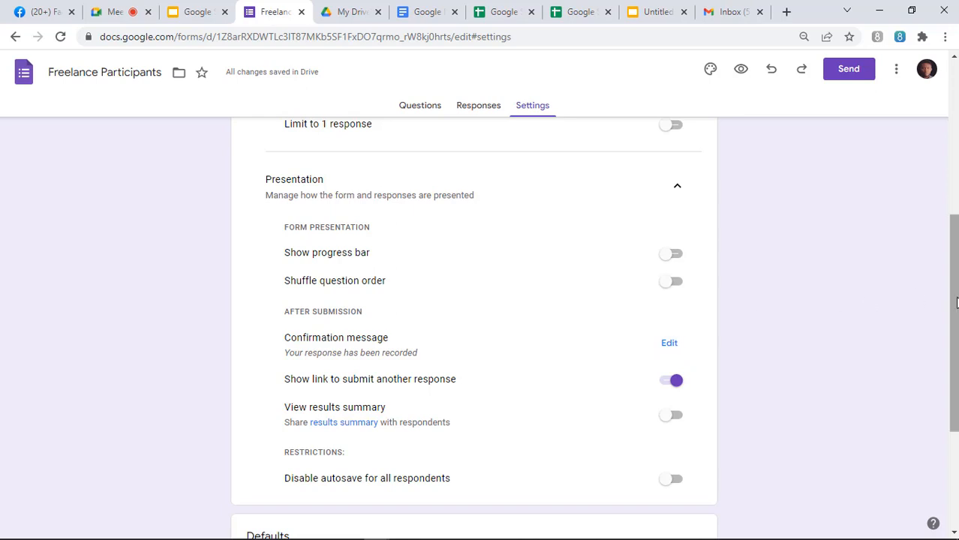
pyautogui.moveTo(956, 302); pyautogui.dragTo(957, 343)
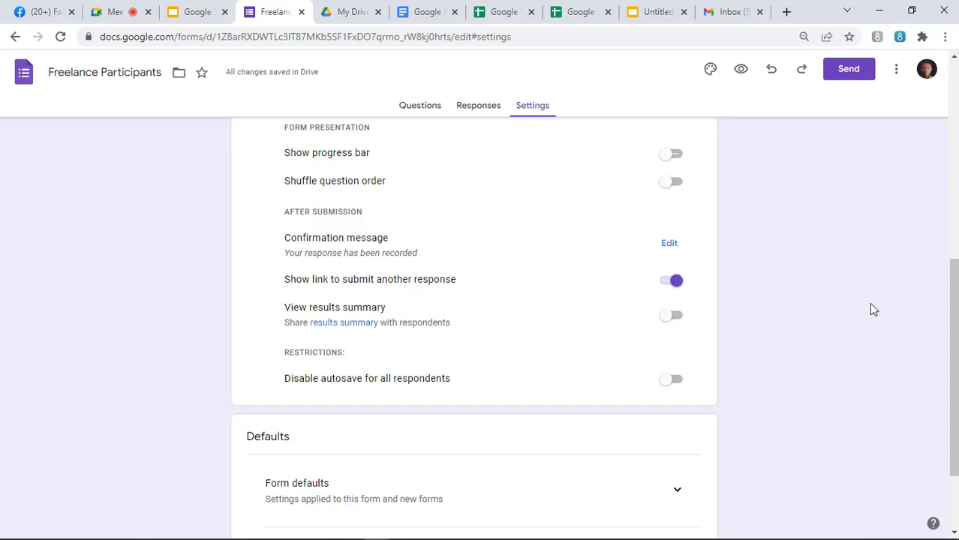
pyautogui.moveTo(954, 308); pyautogui.dragTo(930, 104)
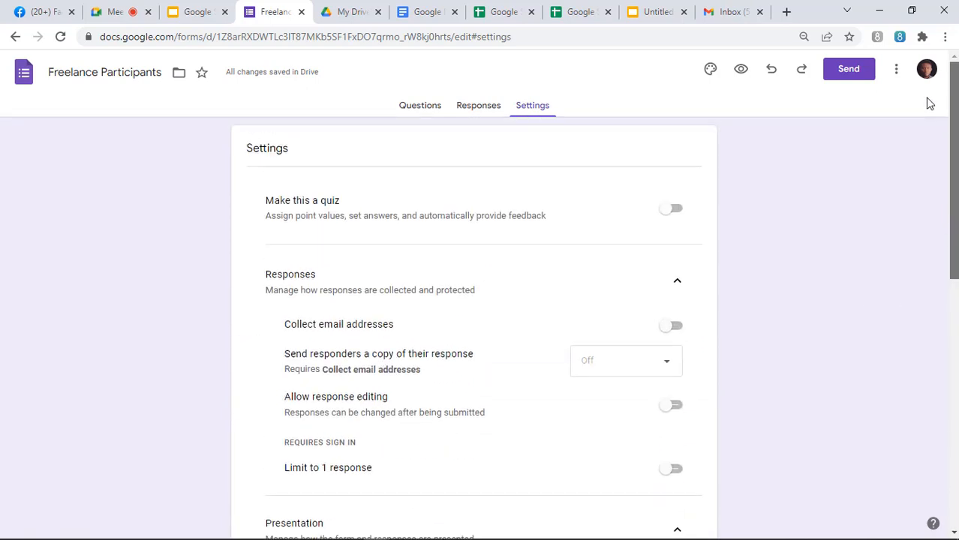
# Step: Return to the form's questions and review the answer types available for the untitled question without choosing another one
pyautogui.click(411, 111)
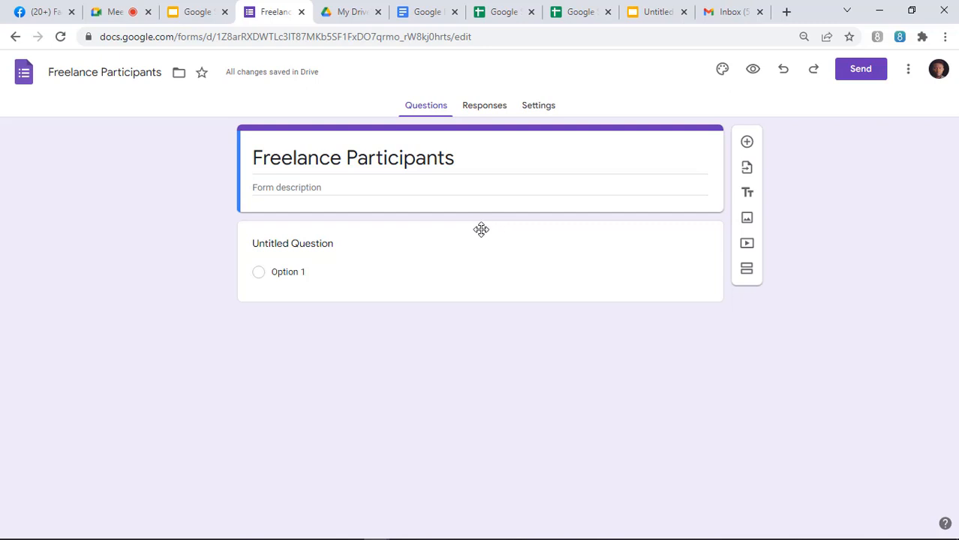
pyautogui.moveTo(481, 229)
pyautogui.mouseDown()
pyautogui.moveTo(480, 256)
pyautogui.moveTo(481, 227)
pyautogui.mouseUp()
pyautogui.click(481, 227)
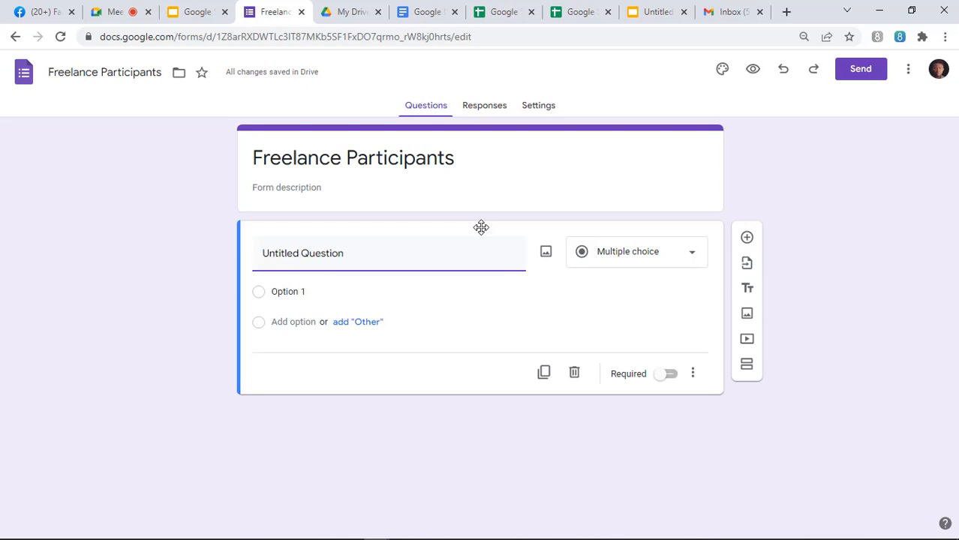
pyautogui.click(354, 255)
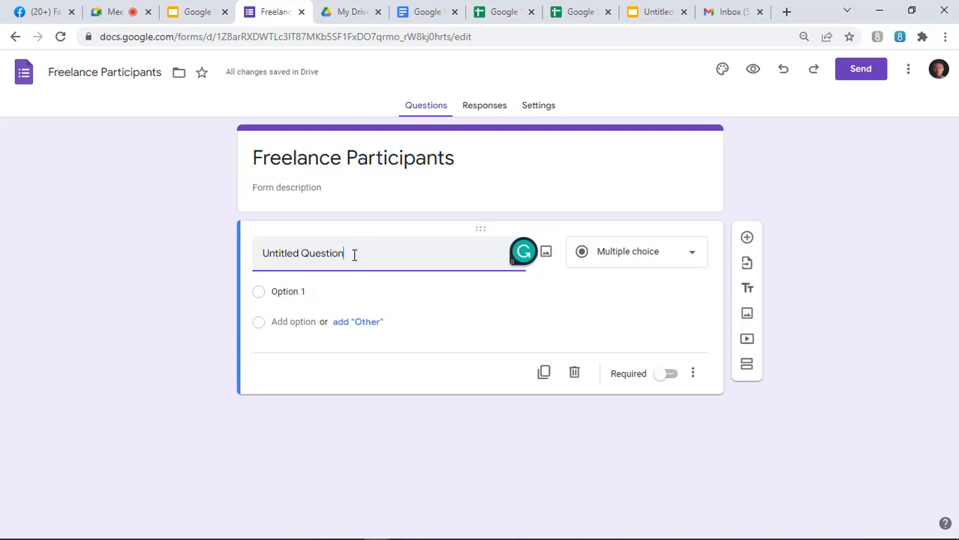
pyautogui.moveTo(355, 254); pyautogui.dragTo(332, 254)
pyautogui.click(691, 260)
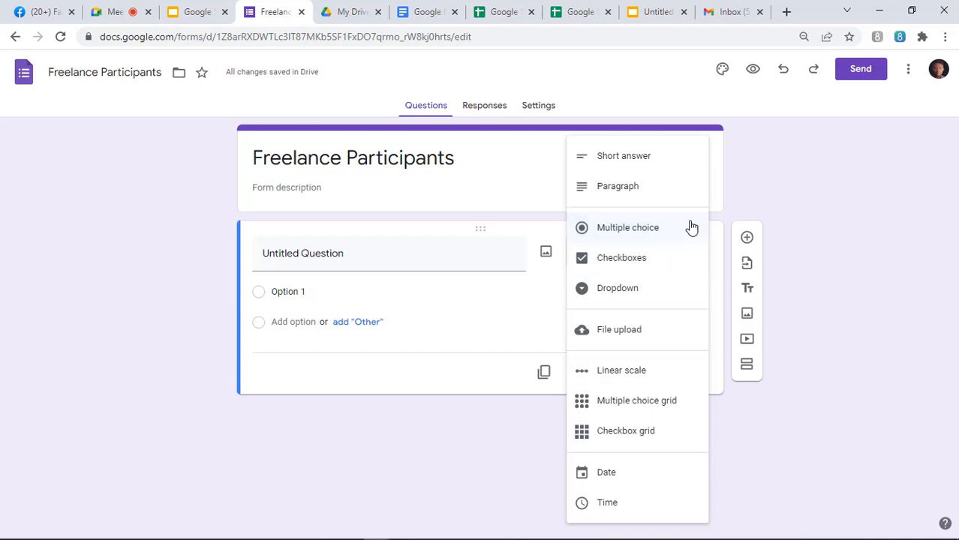
pyautogui.click(825, 182)
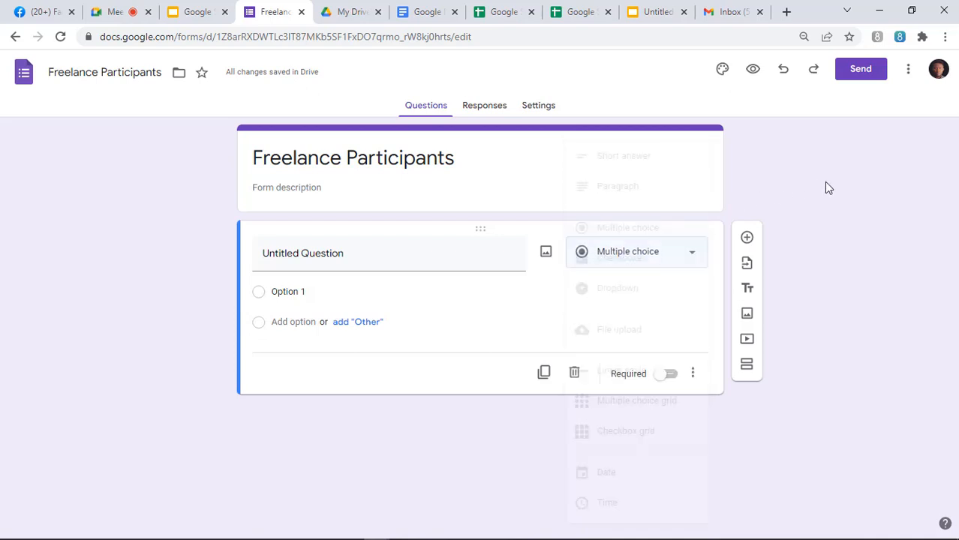
pyautogui.click(688, 264)
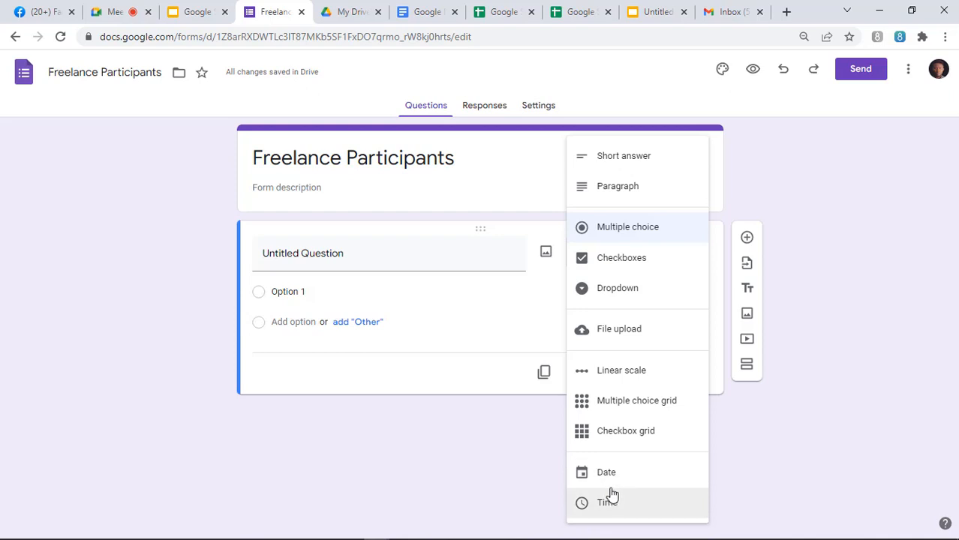
pyautogui.click(446, 383)
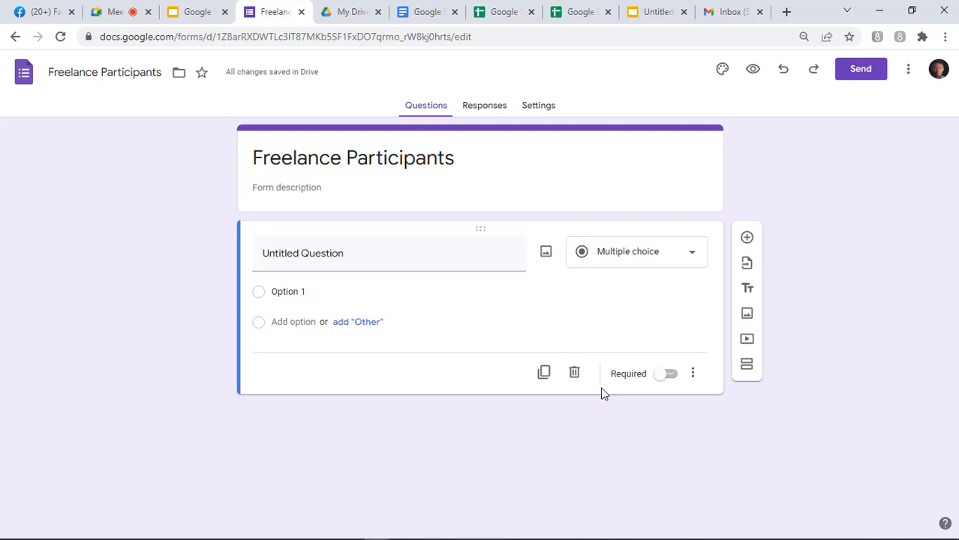
# Step: Make the untitled question required and view its additional options without applying any
pyautogui.click(669, 374)
pyautogui.click(695, 379)
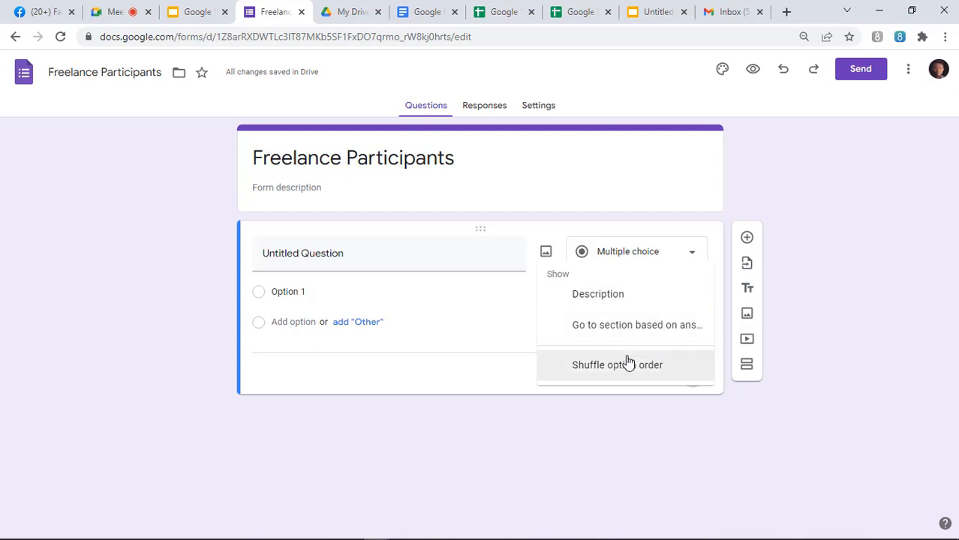
pyautogui.click(702, 448)
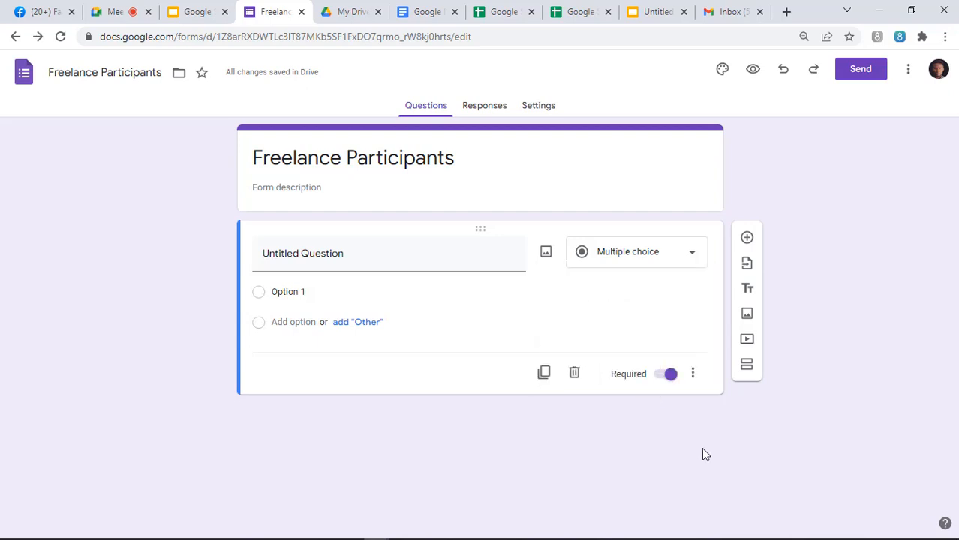
# Step: Title the question "Name" and set its answer type to Paragraph
pyautogui.click(357, 253)
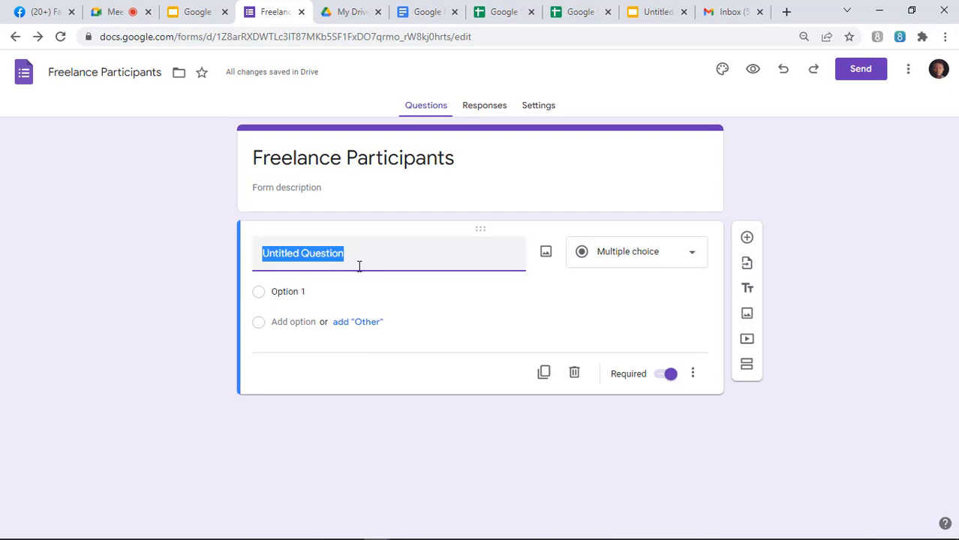
pyautogui.write('Name')
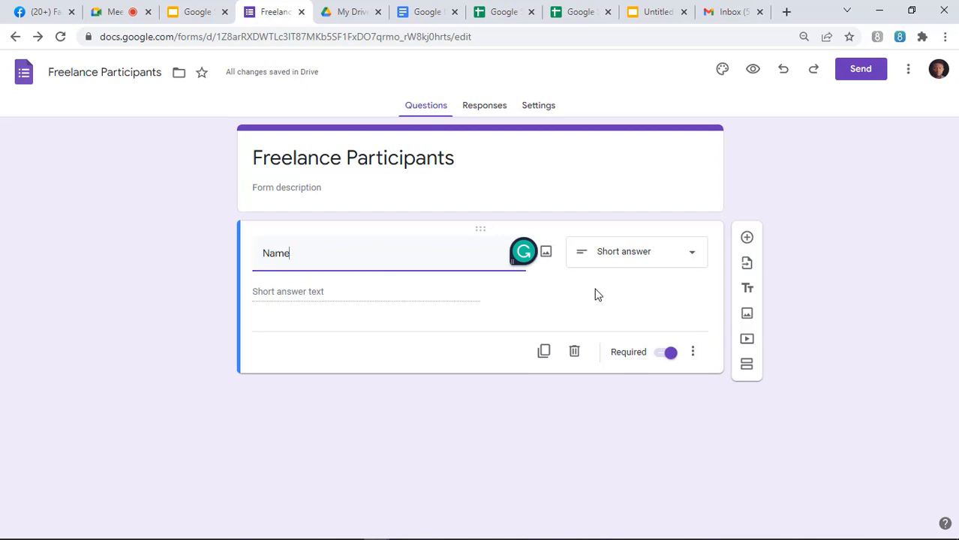
pyautogui.click(624, 259)
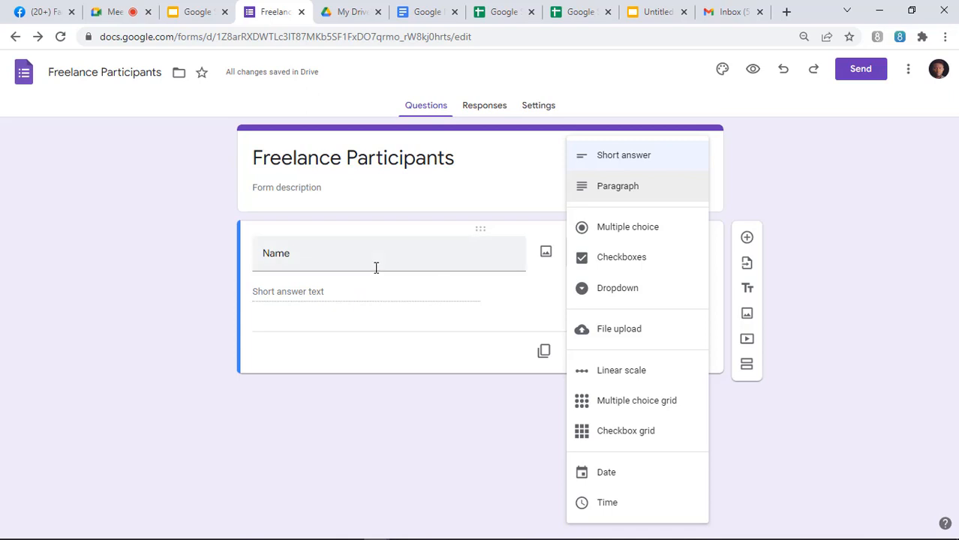
pyautogui.click(619, 193)
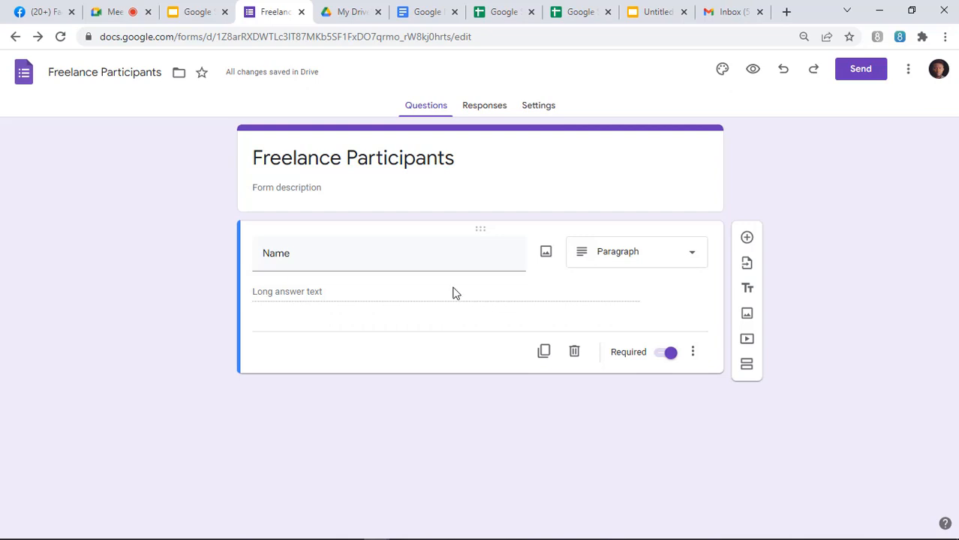
# Step: Retitle the Name question as "First Name"
pyautogui.click(266, 255)
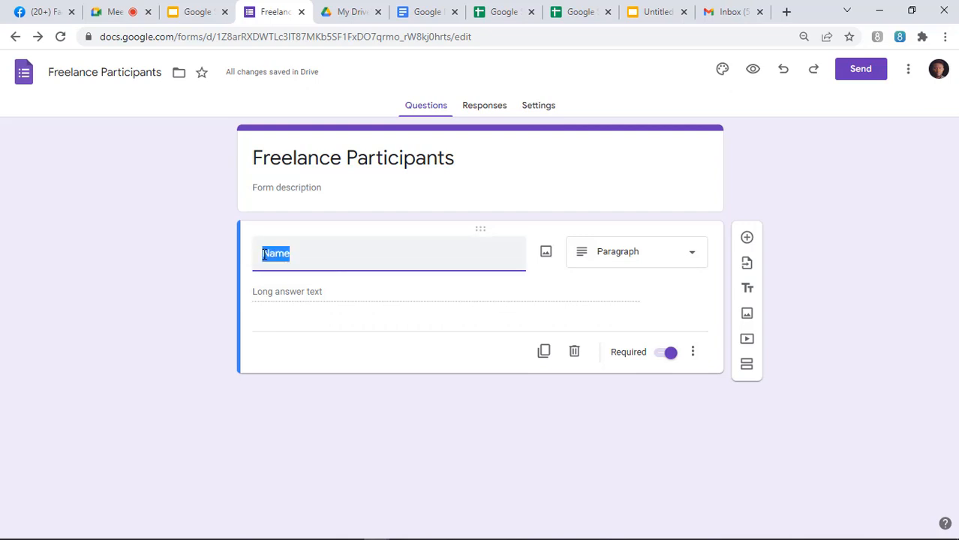
pyautogui.click(263, 253)
pyautogui.write('First')
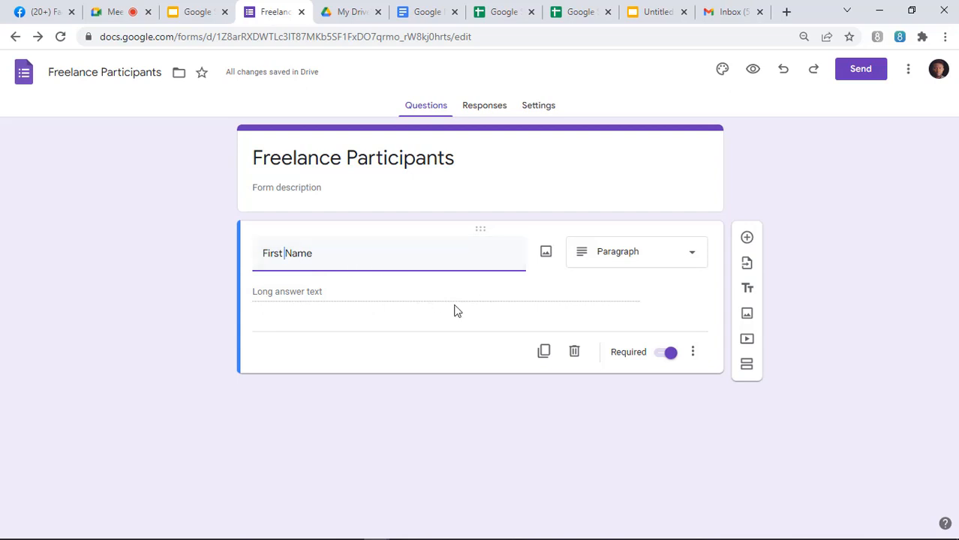
# Step: Duplicate the First Name question and retitle the copy "Last Name"
pyautogui.click(544, 352)
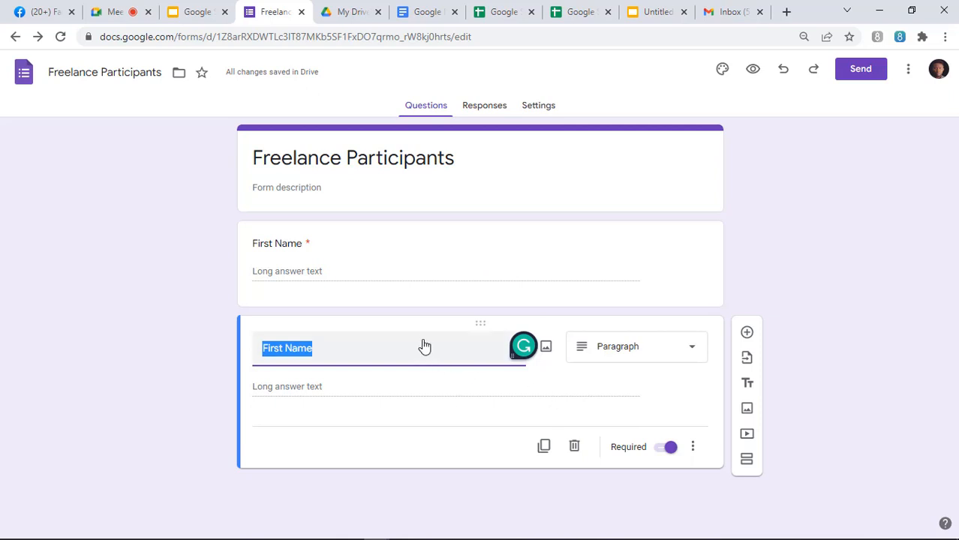
pyautogui.click(284, 348)
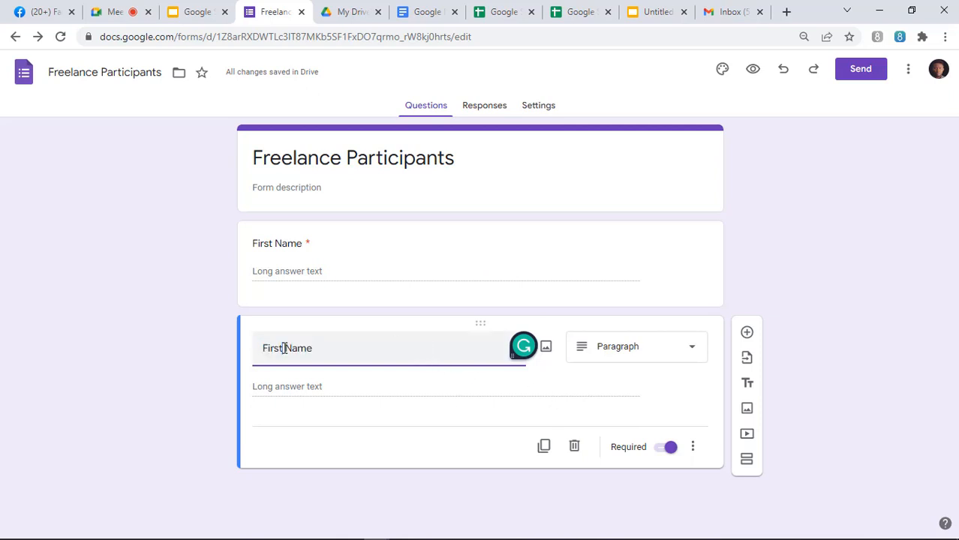
pyautogui.press('BackSpace')
pyautogui.press('BackSpace')
pyautogui.press('BackSpace')
pyautogui.press('BackSpace')
pyautogui.press('BackSpace')
pyautogui.write('Last')
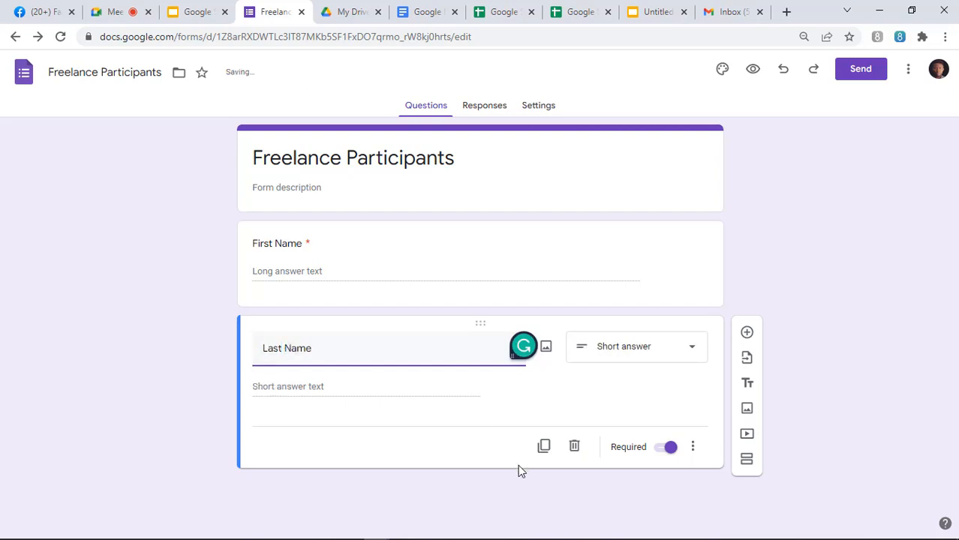
pyautogui.click(539, 496)
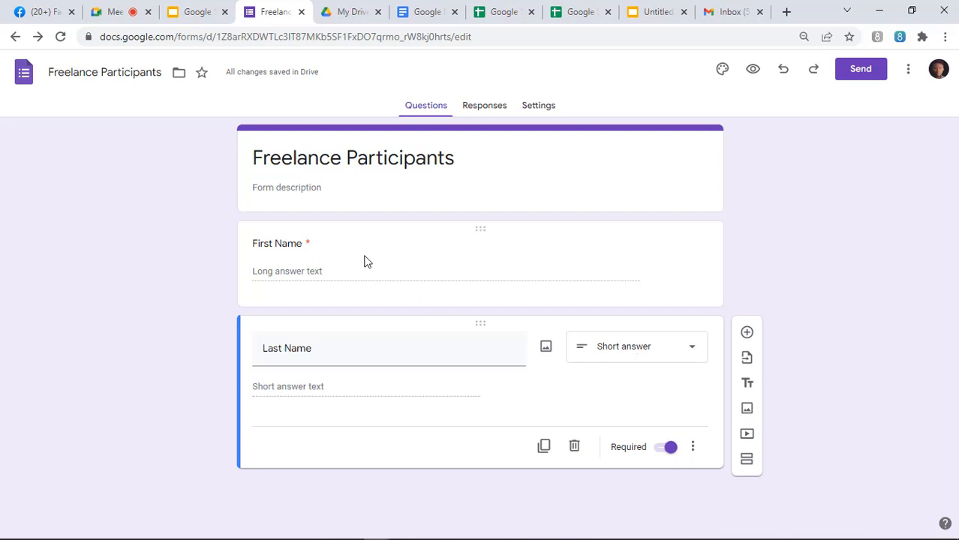
# Step: Change the First Name question's answer type to Short answer
pyautogui.click(295, 243)
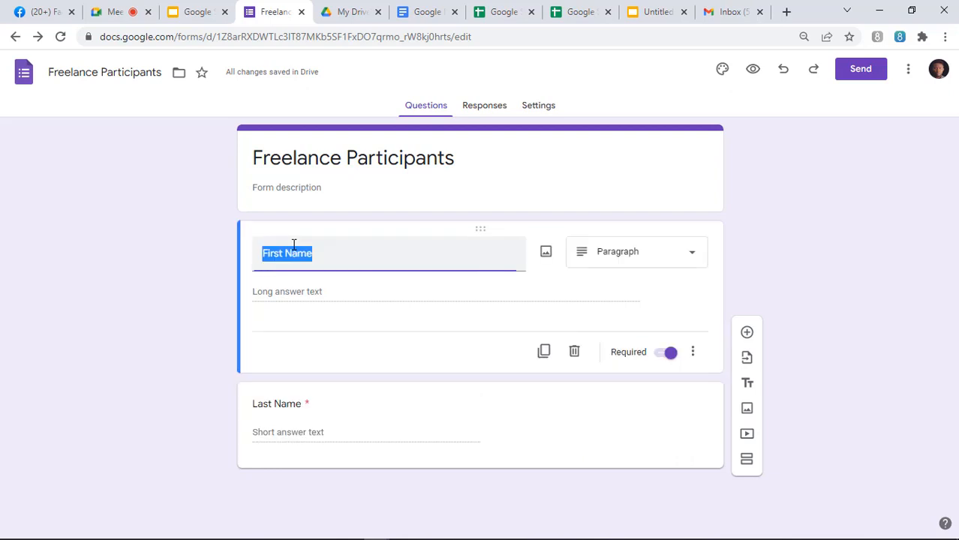
pyautogui.click(650, 259)
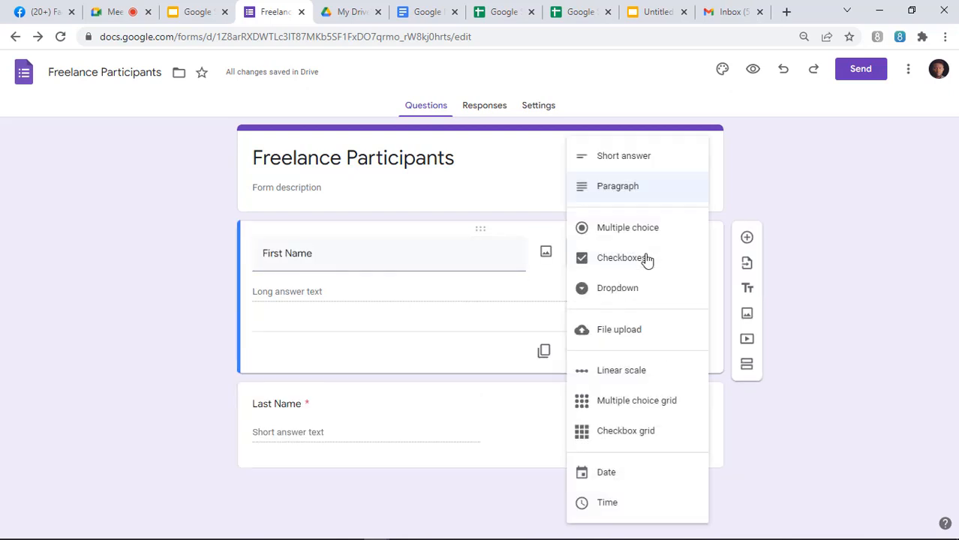
pyautogui.click(617, 159)
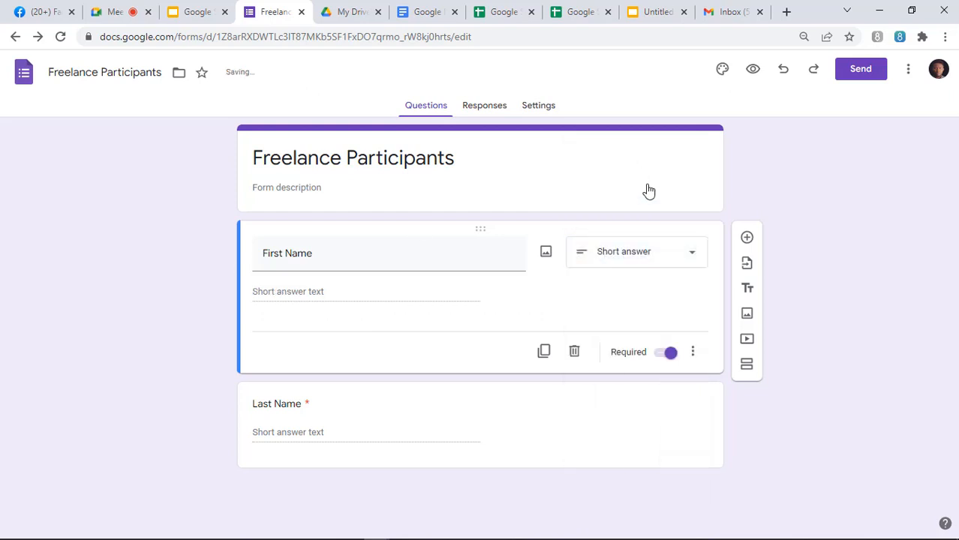
# Step: Retitle the First Name question as "Full Name"
pyautogui.tripleClick(285, 256)
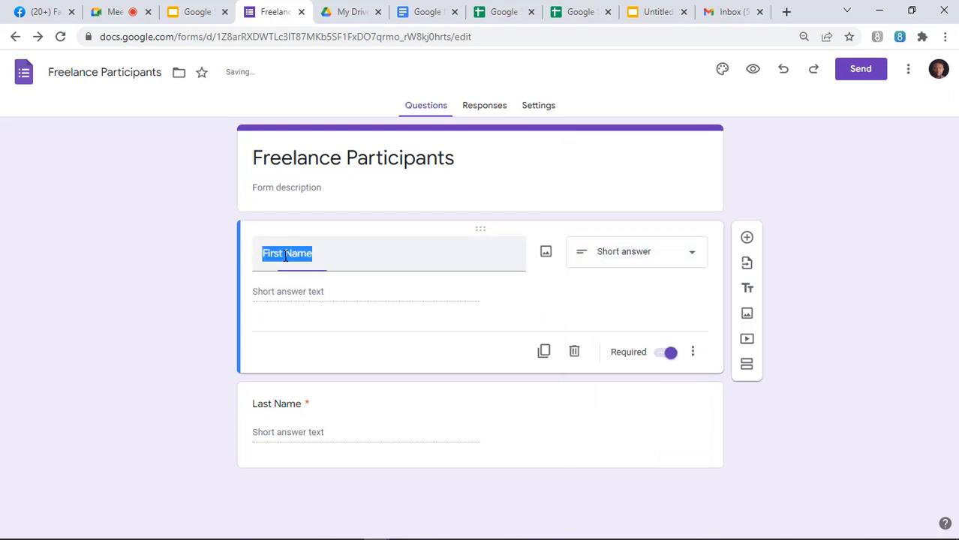
pyautogui.click(287, 255)
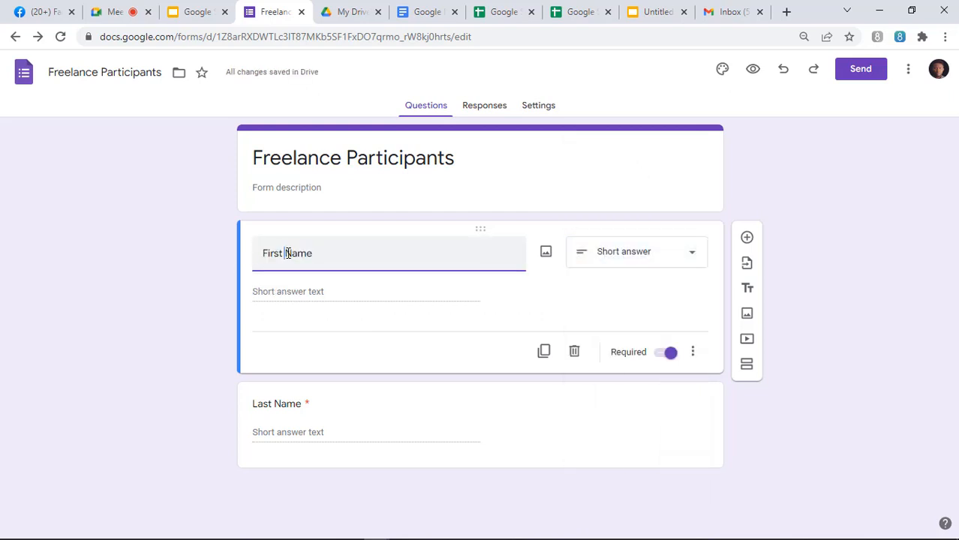
pyautogui.press('BackSpace')
pyautogui.press('BackSpace')
pyautogui.press('BackSpace')
pyautogui.press('BackSpace')
pyautogui.press('BackSpace')
pyautogui.press('BackSpace')
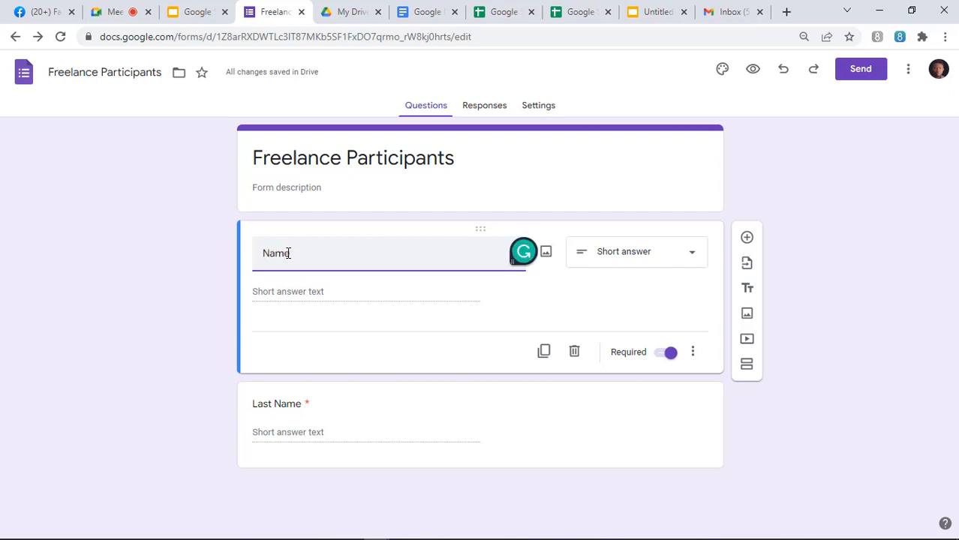
pyautogui.write('Full')
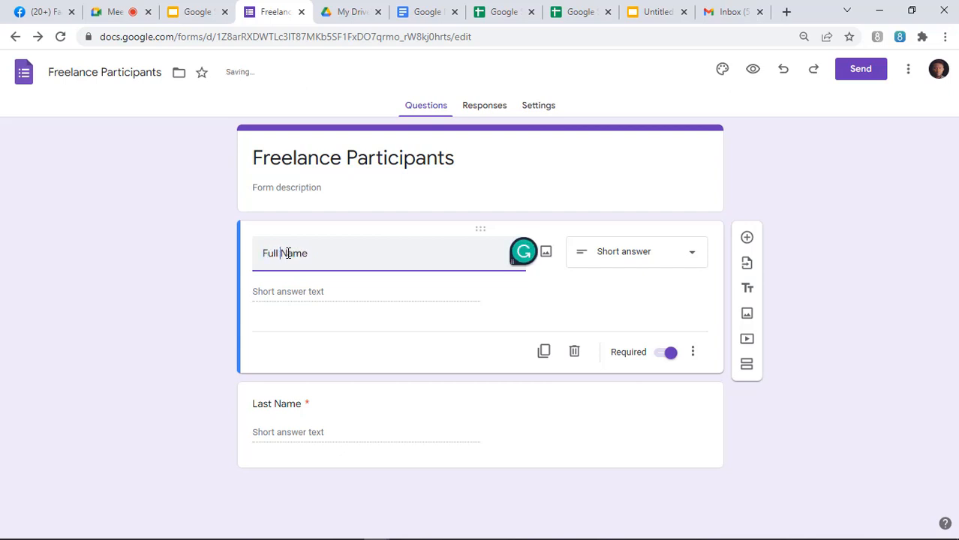
# Step: Delete the Last Name question from the form
pyautogui.click(521, 417)
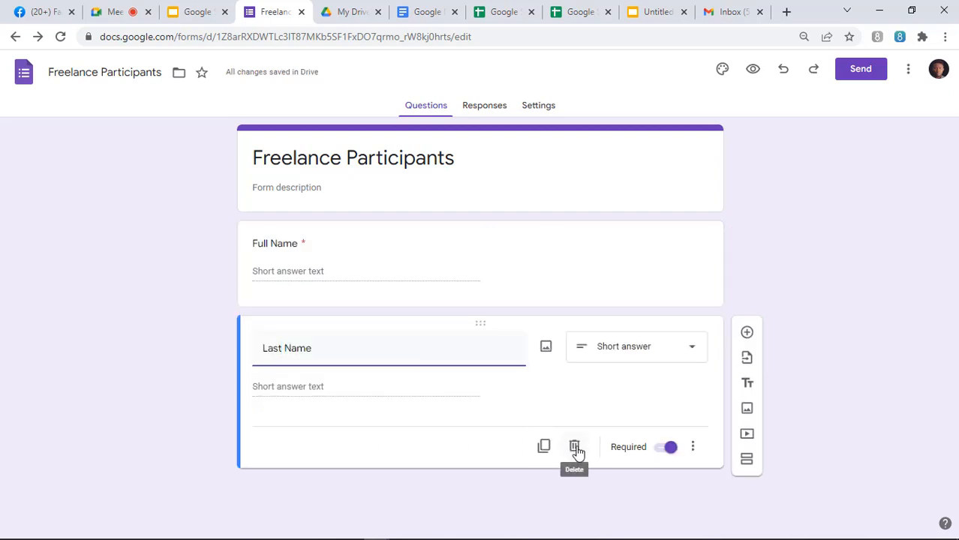
pyautogui.click(575, 448)
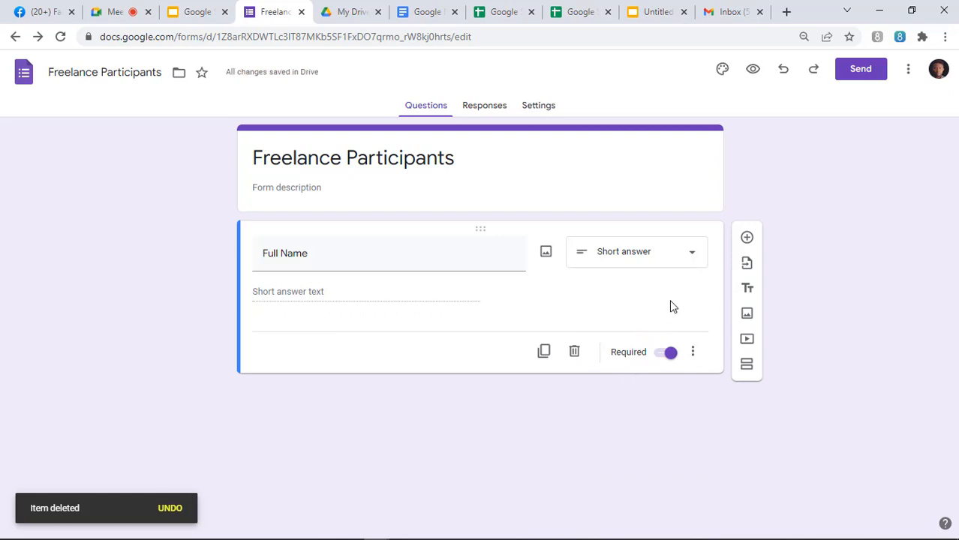
# Step: Add a question below Full Name titled "WhatsApp number (+234 format)" for a short answer
pyautogui.click(747, 238)
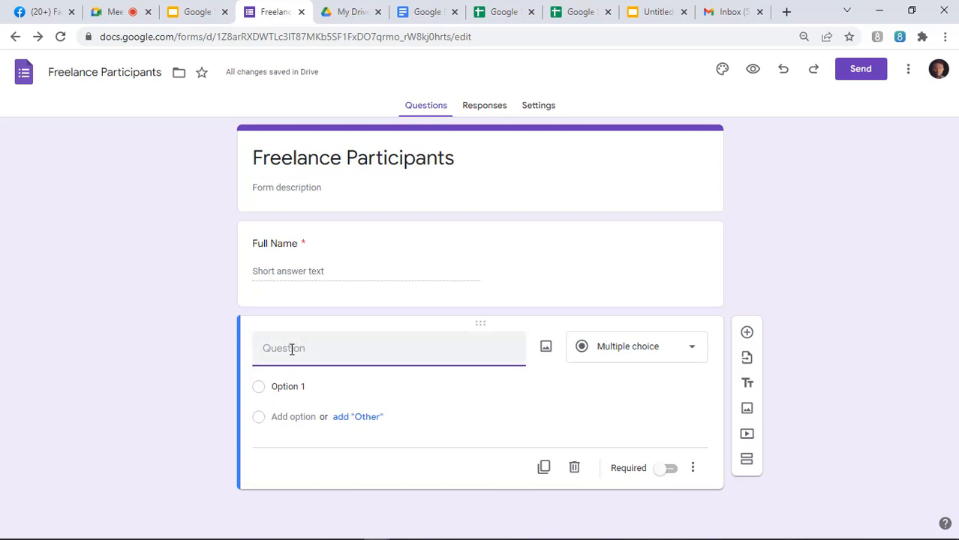
pyautogui.write('What ')
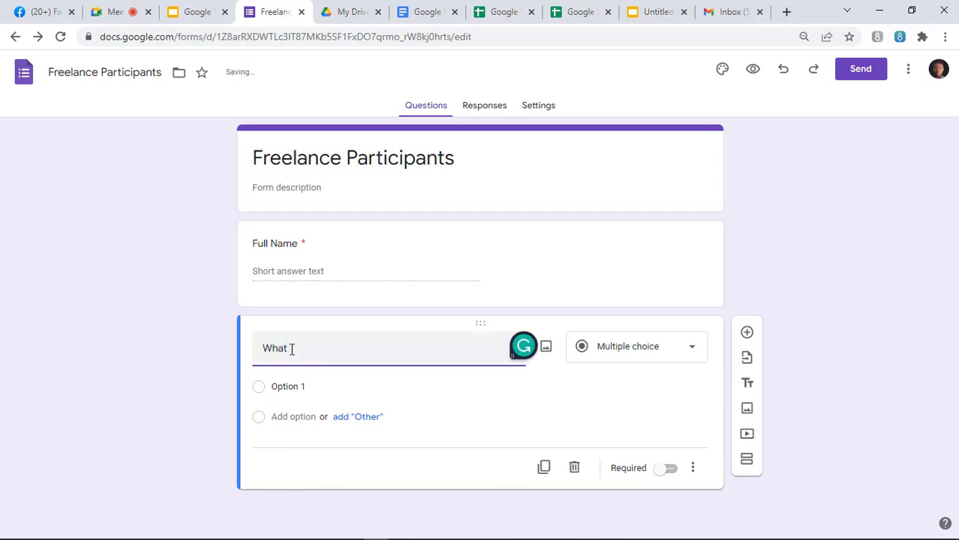
pyautogui.write('sApp')
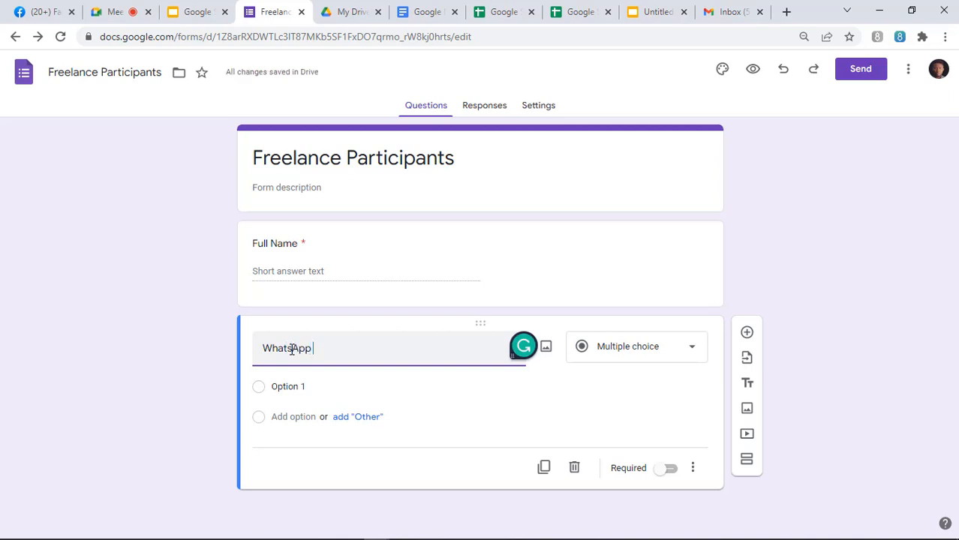
pyautogui.write('number')
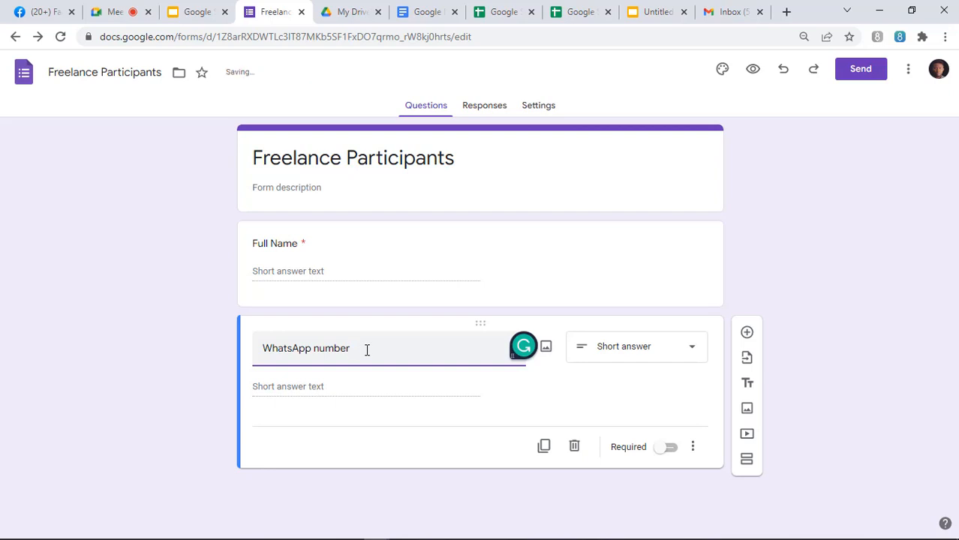
pyautogui.write('(+234 format)')
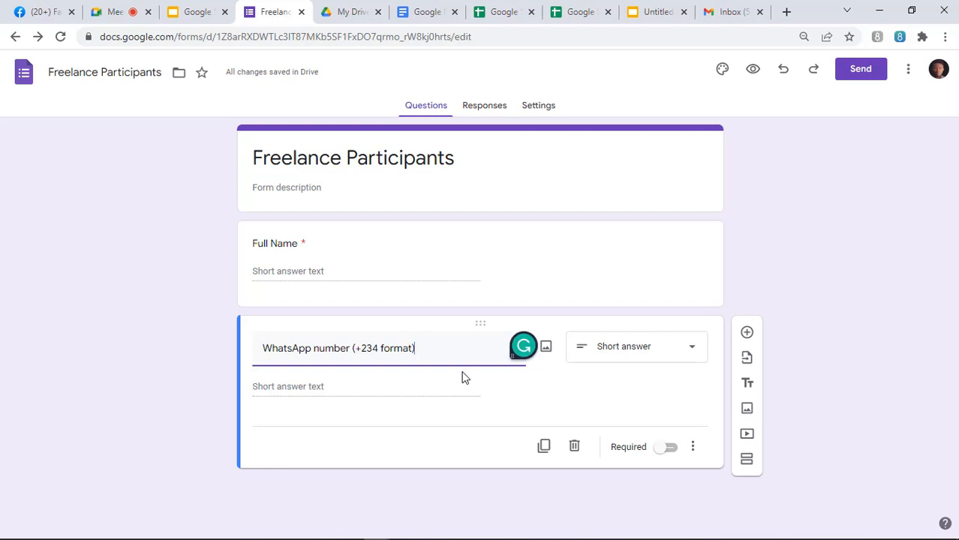
pyautogui.click(313, 386)
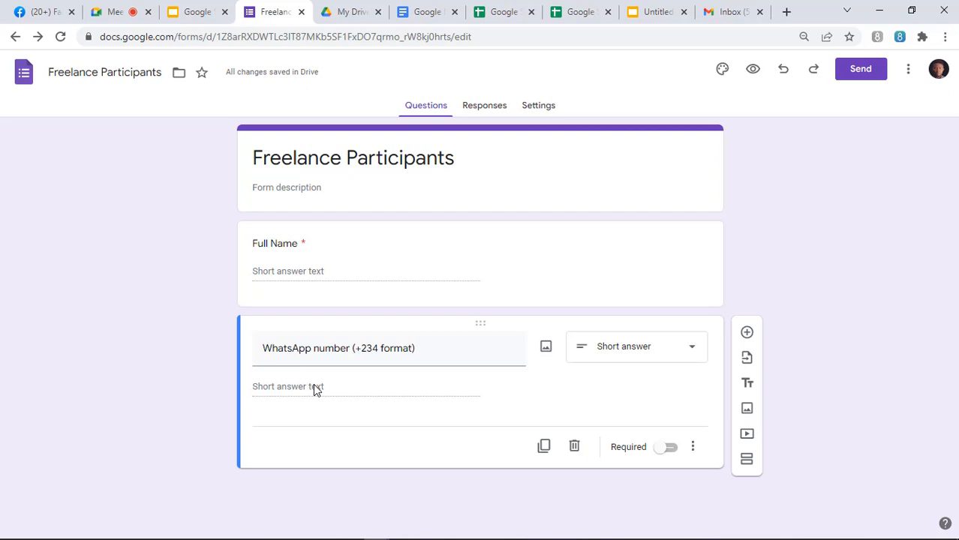
# Step: Add a multiple-choice question below the WhatsApp number question titled "How has the training being for you"
pyautogui.click(747, 334)
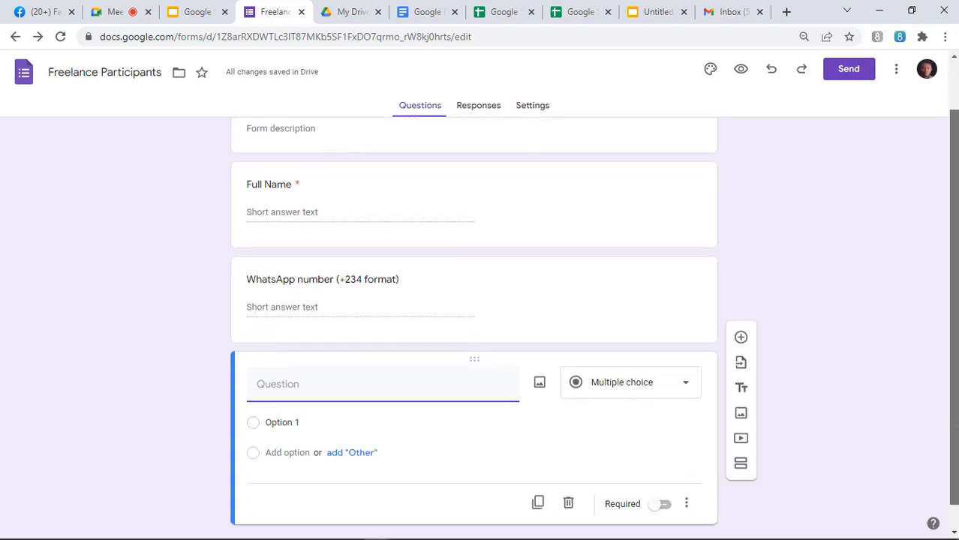
pyautogui.write('How')
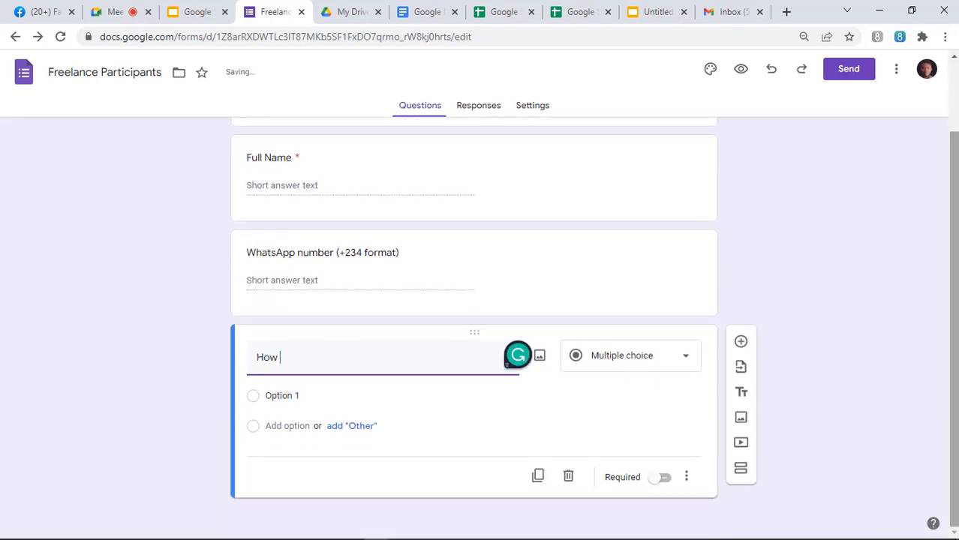
pyautogui.write(' has the trai')
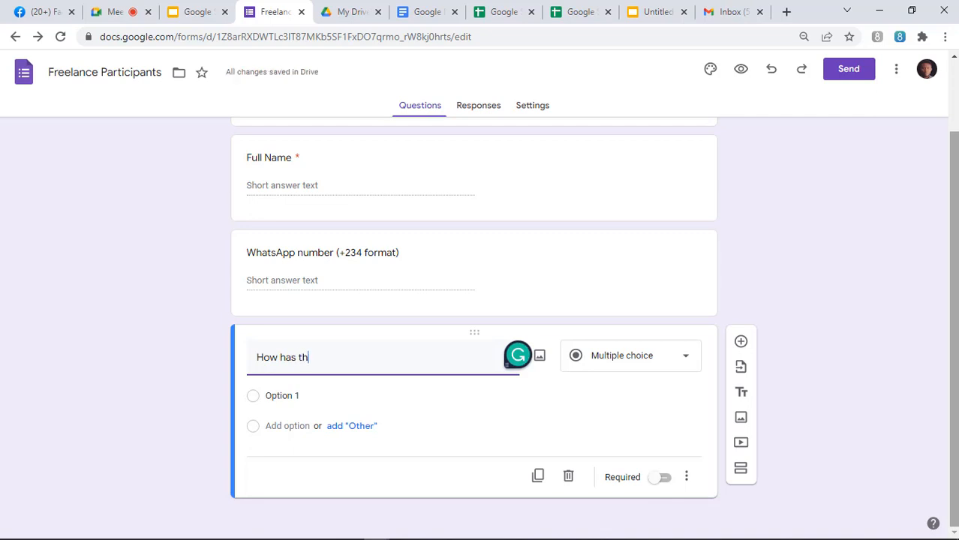
pyautogui.write('ning be')
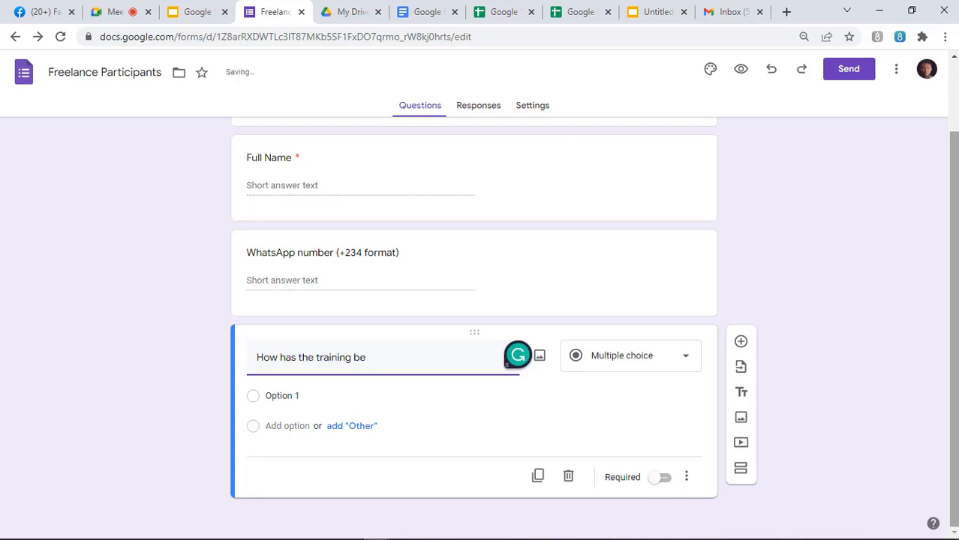
pyautogui.press('BackSpace')
pyautogui.press('BackSpace')
pyautogui.write('eing for you')
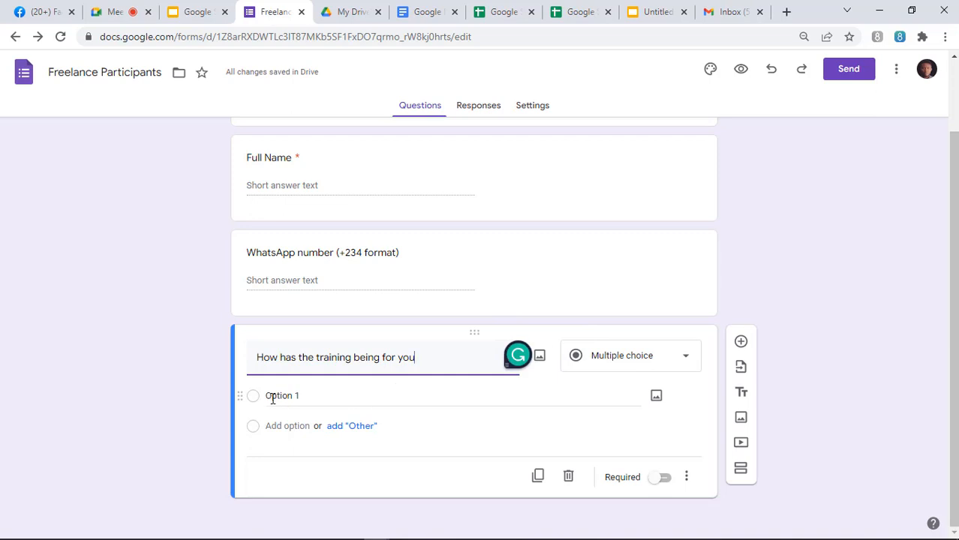
# Step: Give the training question the answer options Interesting, Educating and Boring, removing the surplus fourth option
pyautogui.click(302, 395)
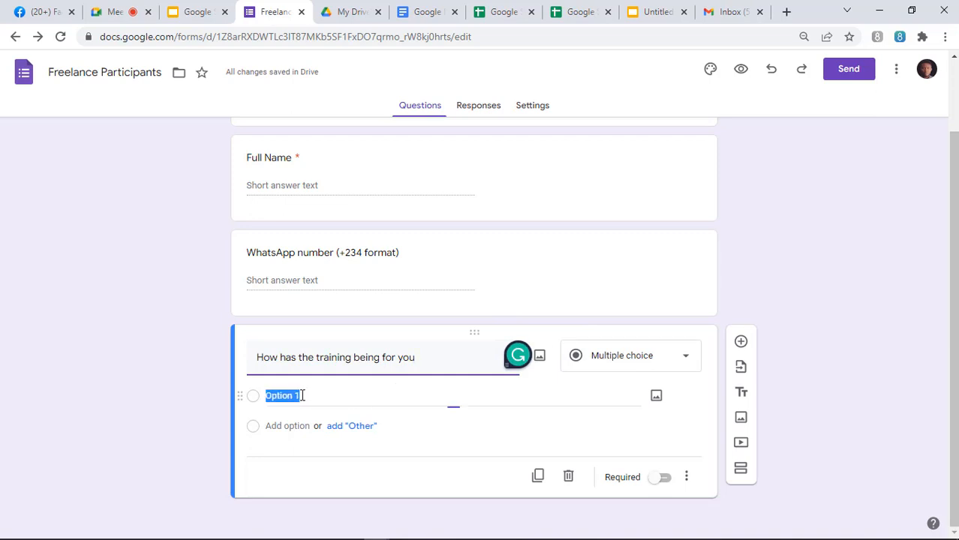
pyautogui.write('Inte')
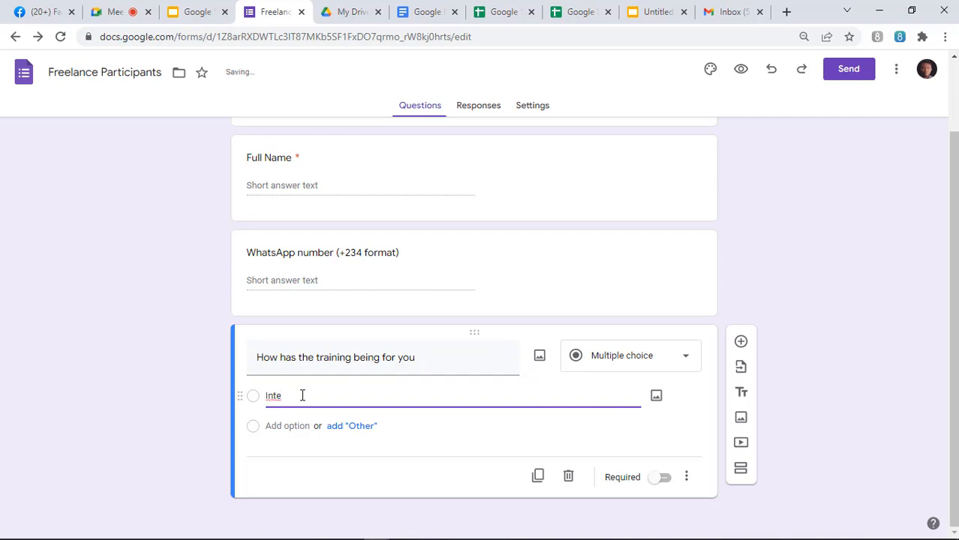
pyautogui.write('resting')
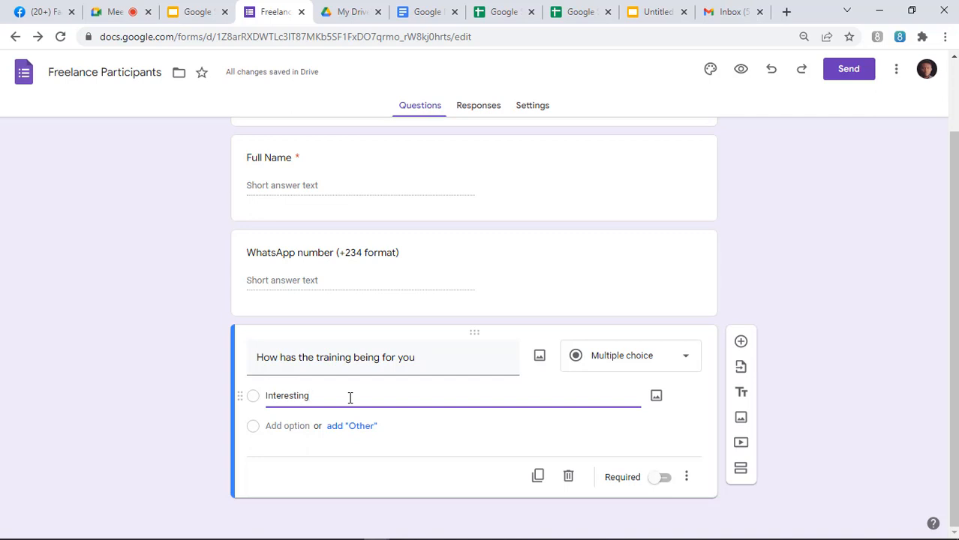
pyautogui.click(283, 427)
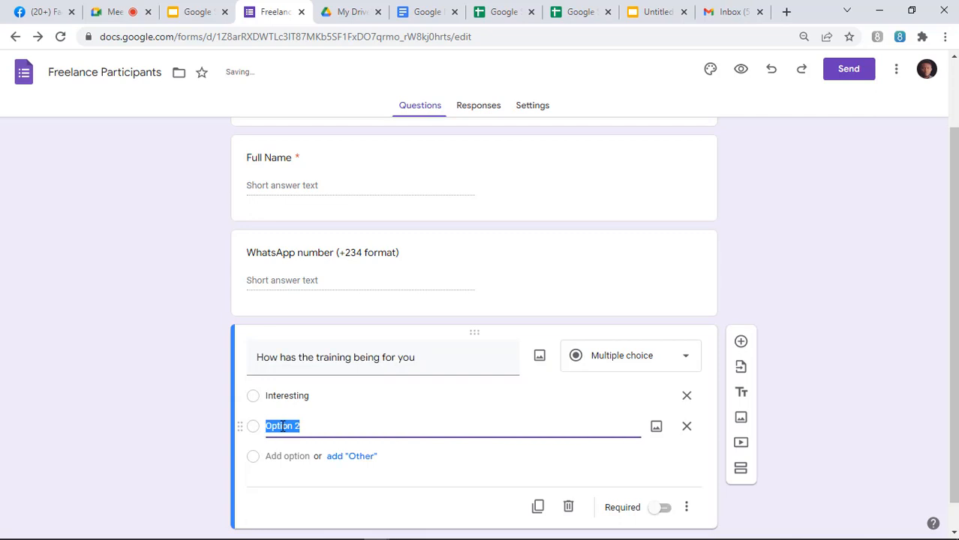
pyautogui.write('Edu')
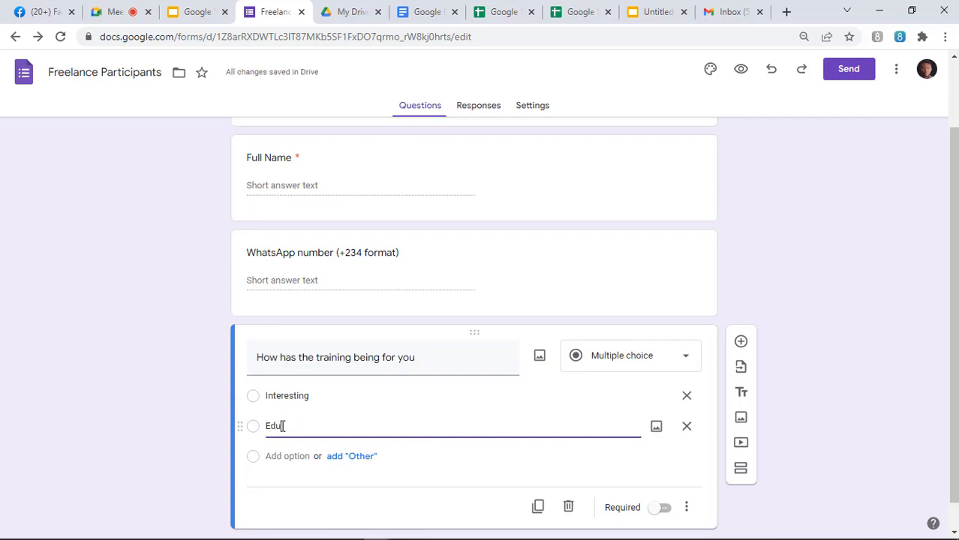
pyautogui.write('cati')
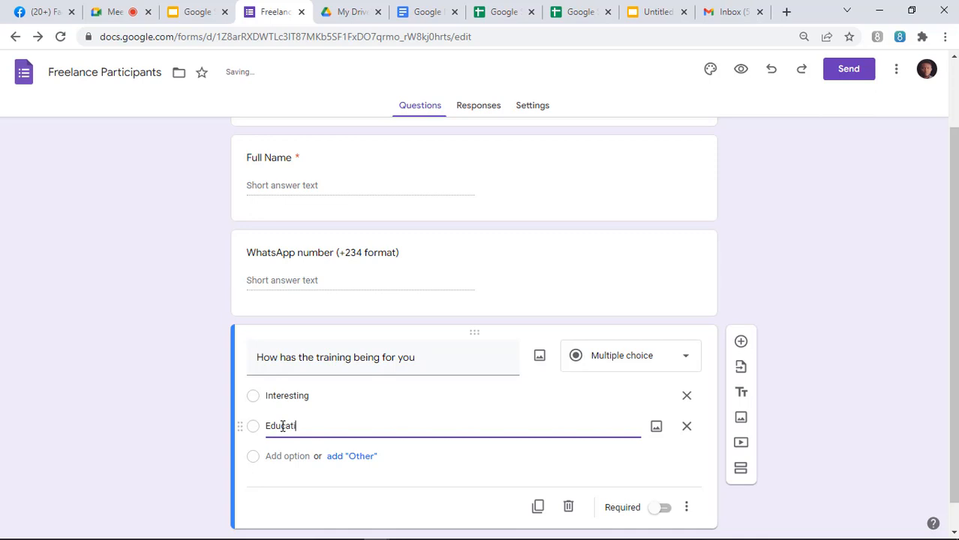
pyautogui.write('ng')
pyautogui.click(282, 457)
pyautogui.write('Bo')
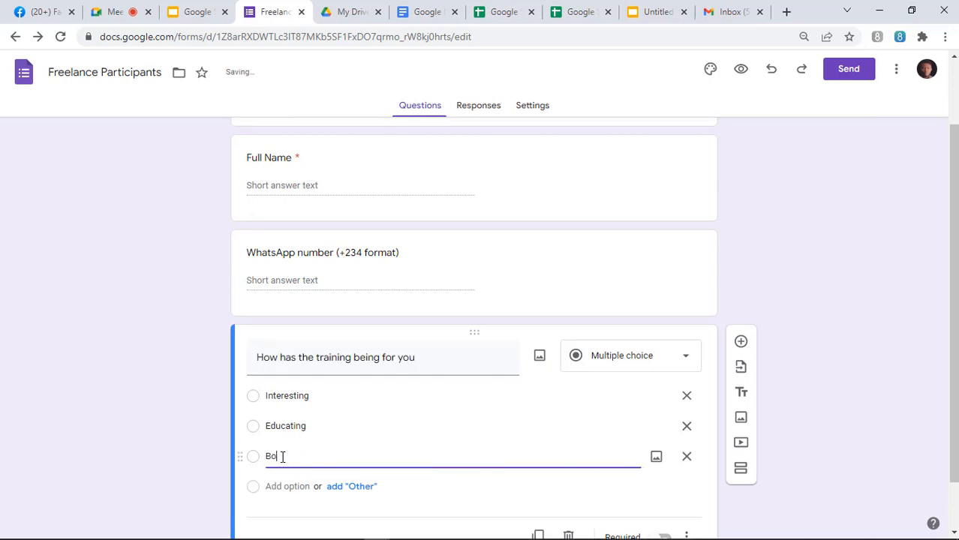
pyautogui.write('ring')
pyautogui.click(279, 486)
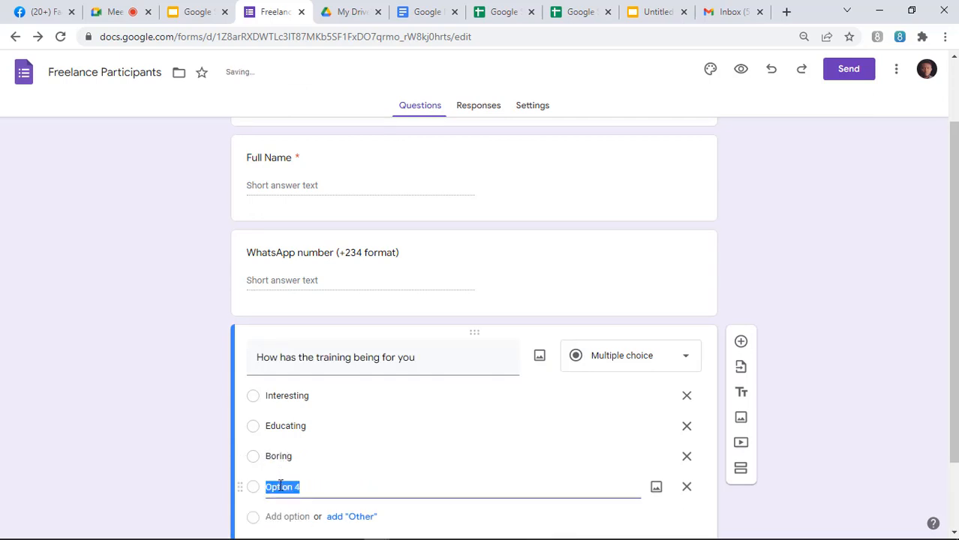
pyautogui.click(688, 488)
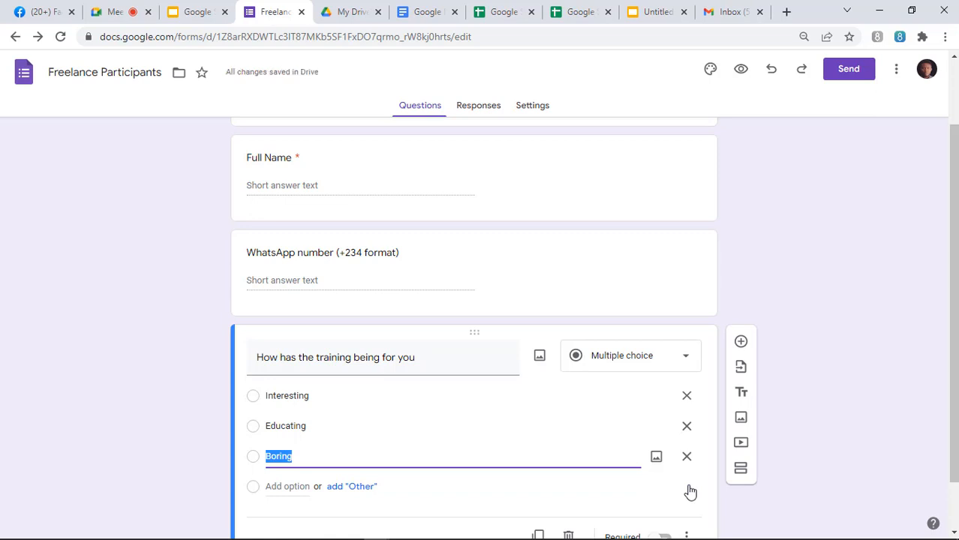
# Step: Add an "Other" choice to the training question, and add a question below it titled "Would you recommend this training to your friends?"
pyautogui.click(351, 488)
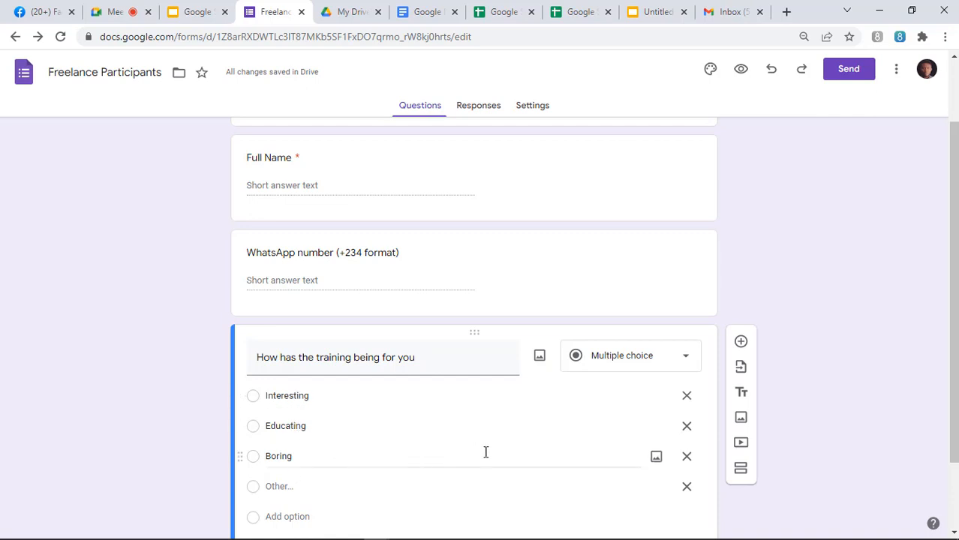
pyautogui.click(741, 343)
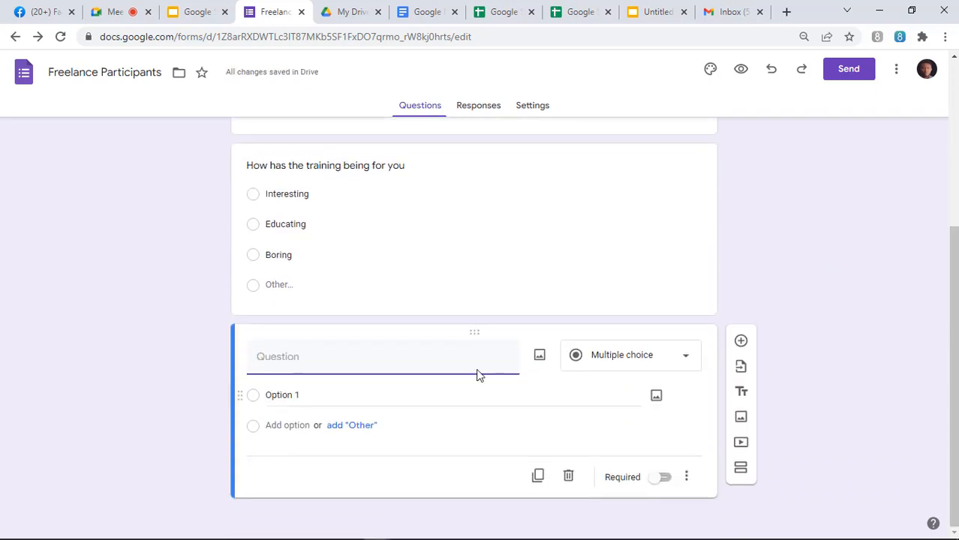
pyautogui.write('W')
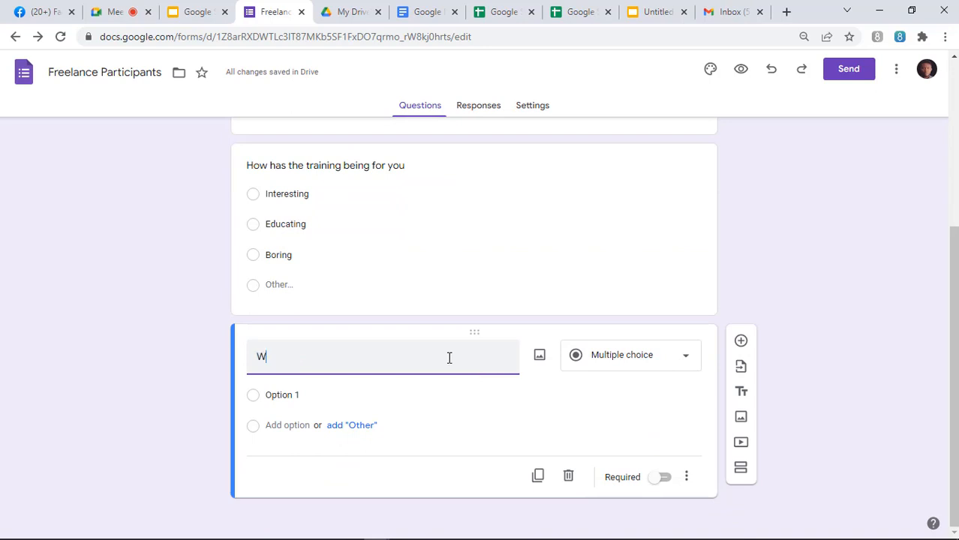
pyautogui.write('ould')
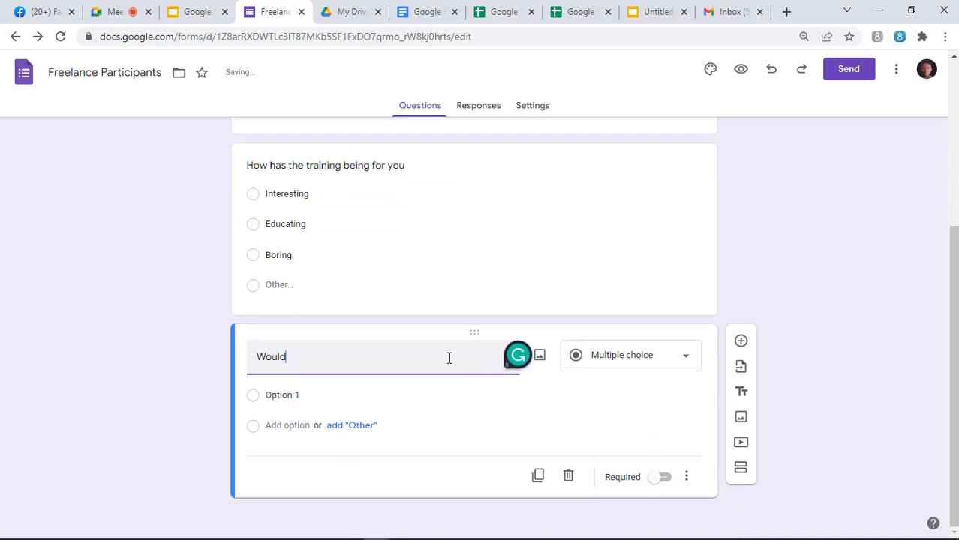
pyautogui.write(' you recommend thi')
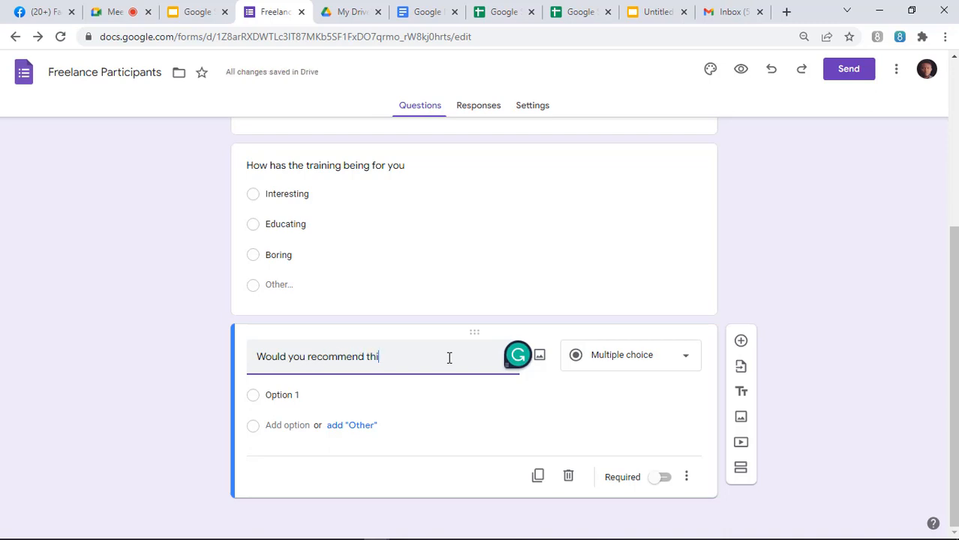
pyautogui.write('s training to ')
pyautogui.write('your')
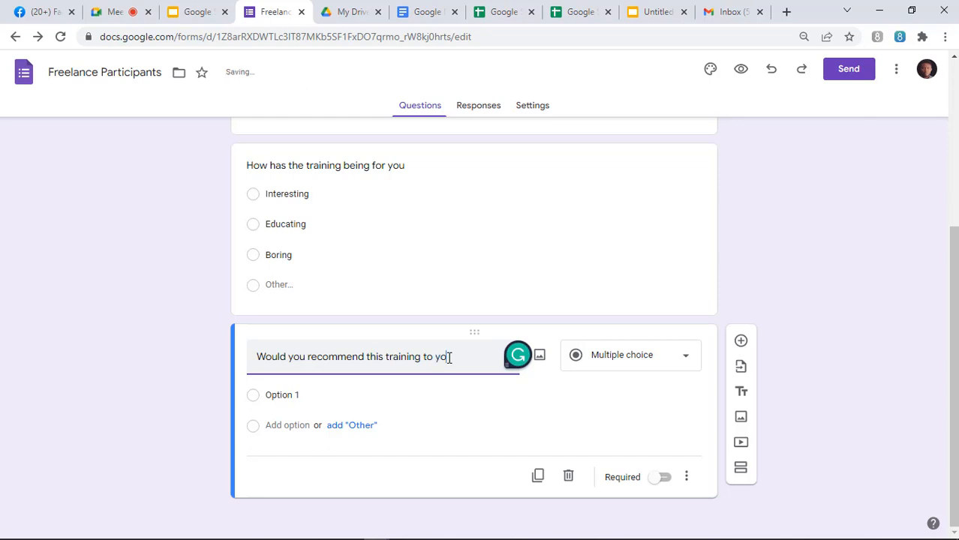
pyautogui.write(' frie')
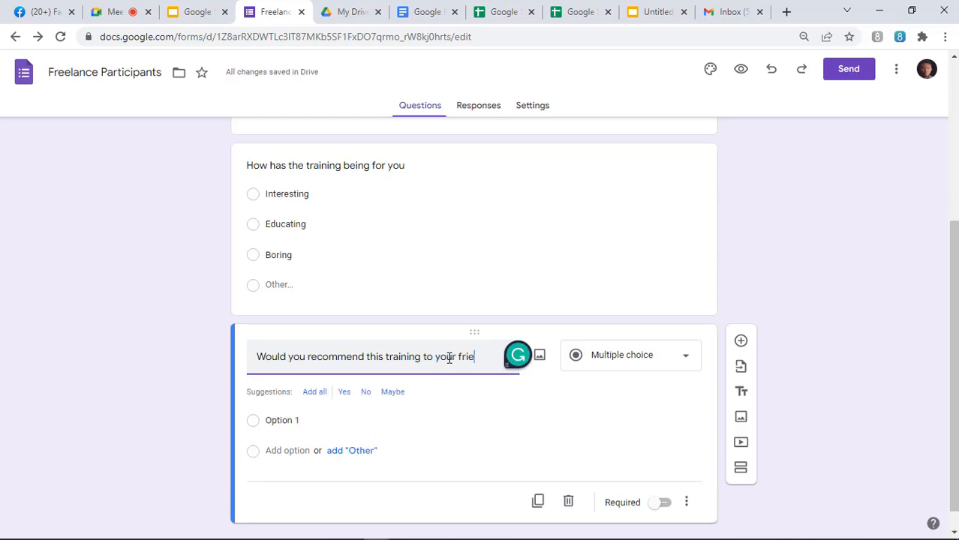
pyautogui.write('nds?')
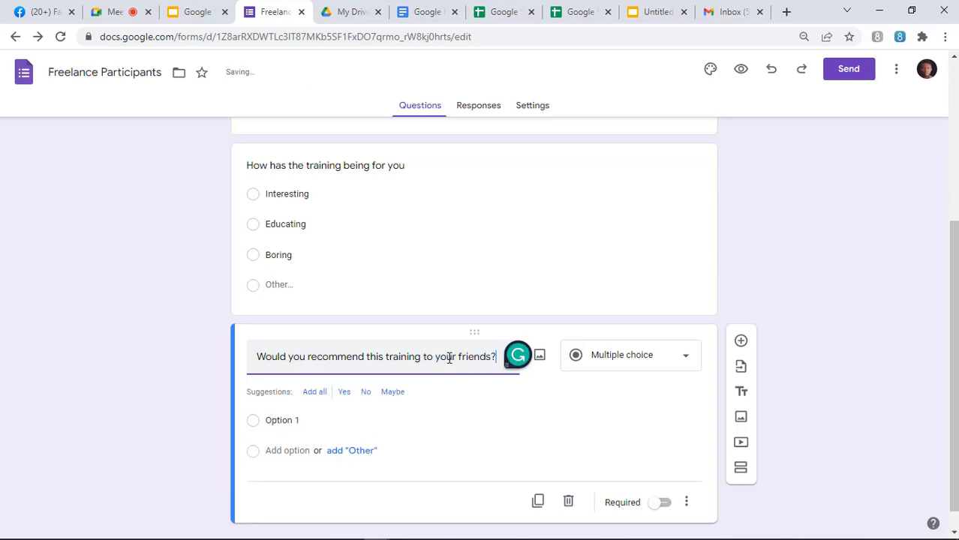
# Step: Add a question mark to the end of the "How has the training being for you" question title
pyautogui.click(406, 168)
pyautogui.click(418, 173)
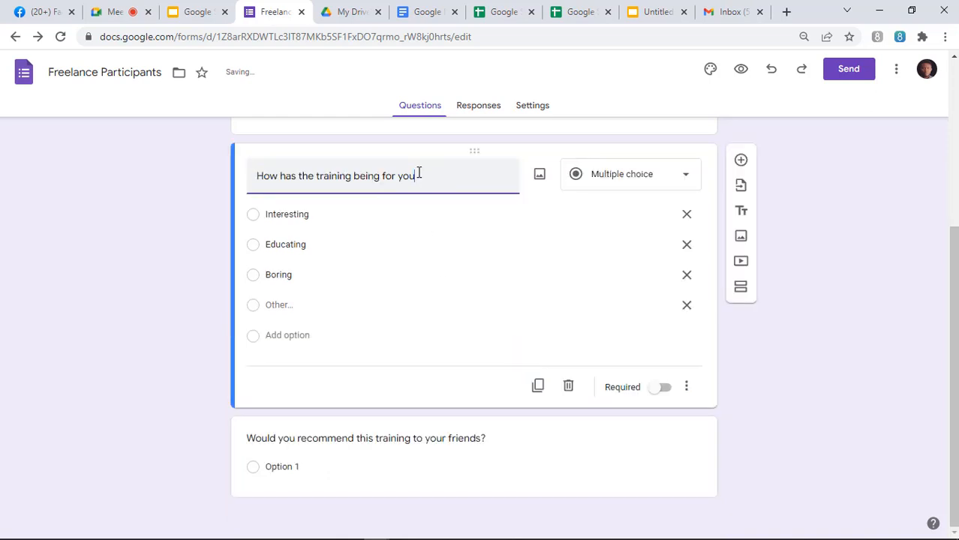
pyautogui.write('?')
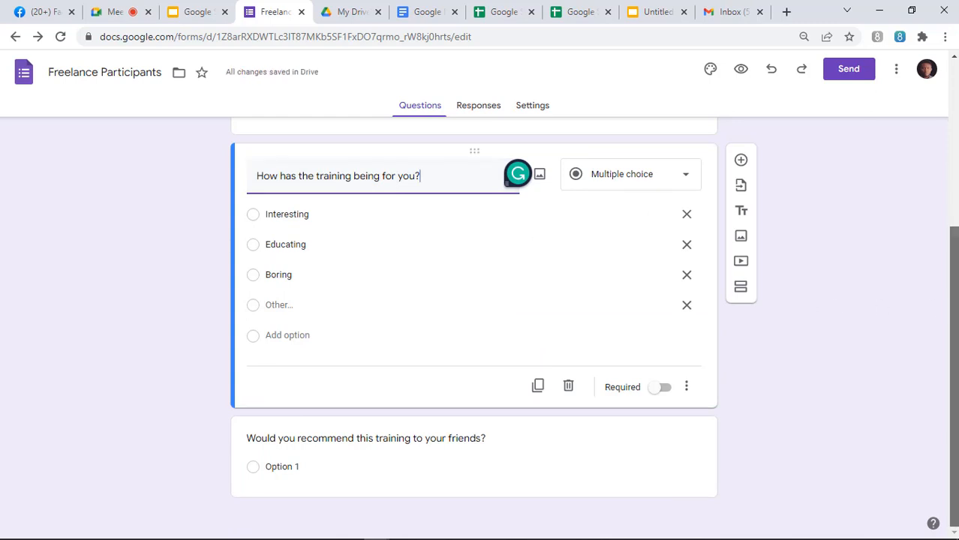
# Step: Change the recommendation question to Checkboxes and give it the options Yes, No and Maybe
pyautogui.click(478, 441)
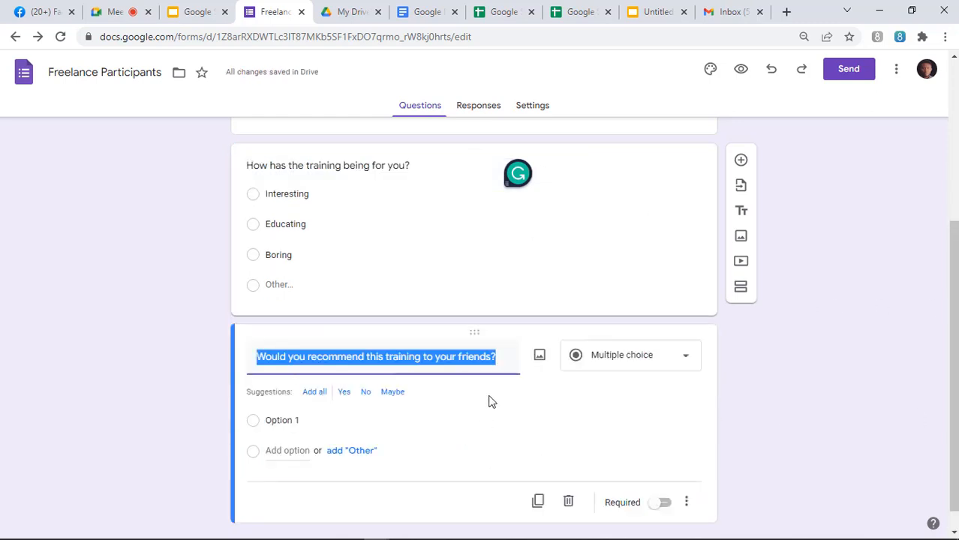
pyautogui.click(595, 364)
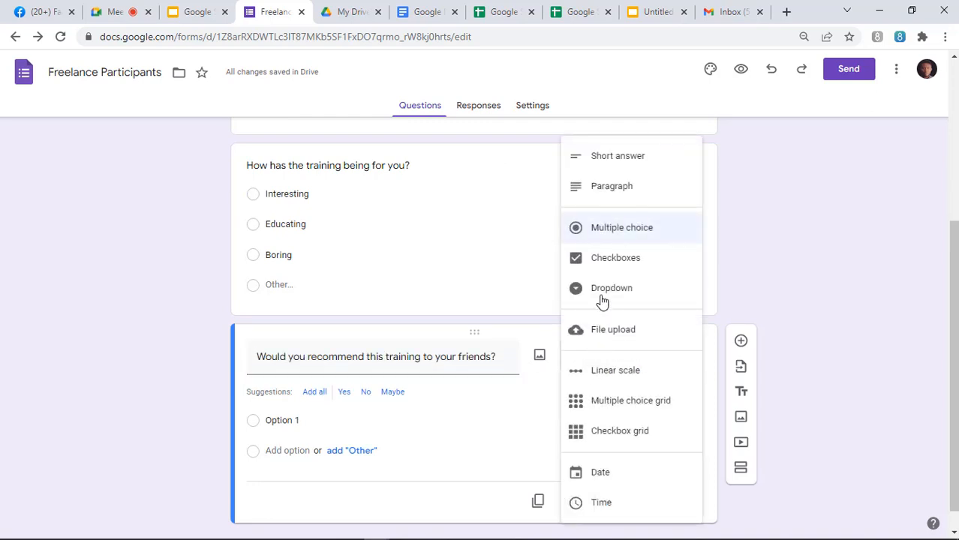
pyautogui.click(603, 261)
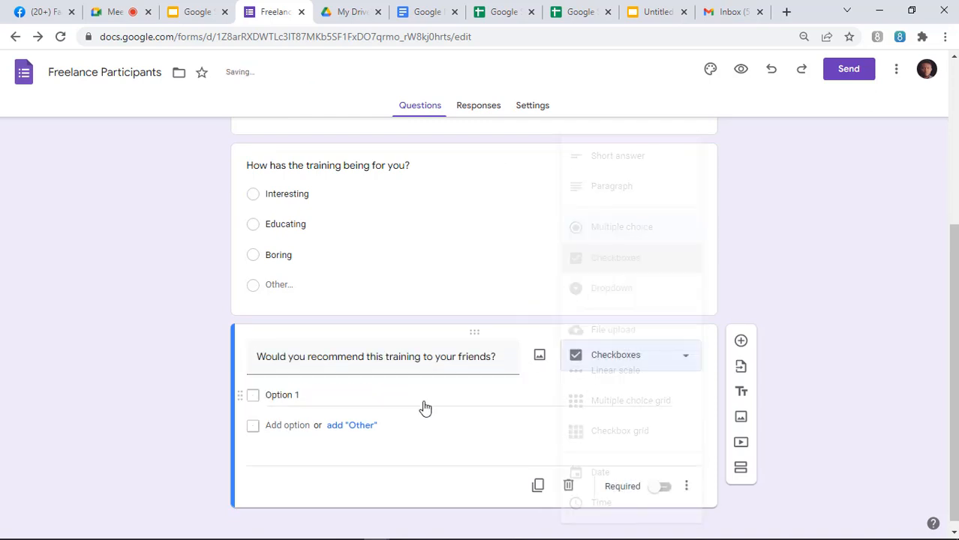
pyautogui.click(299, 395)
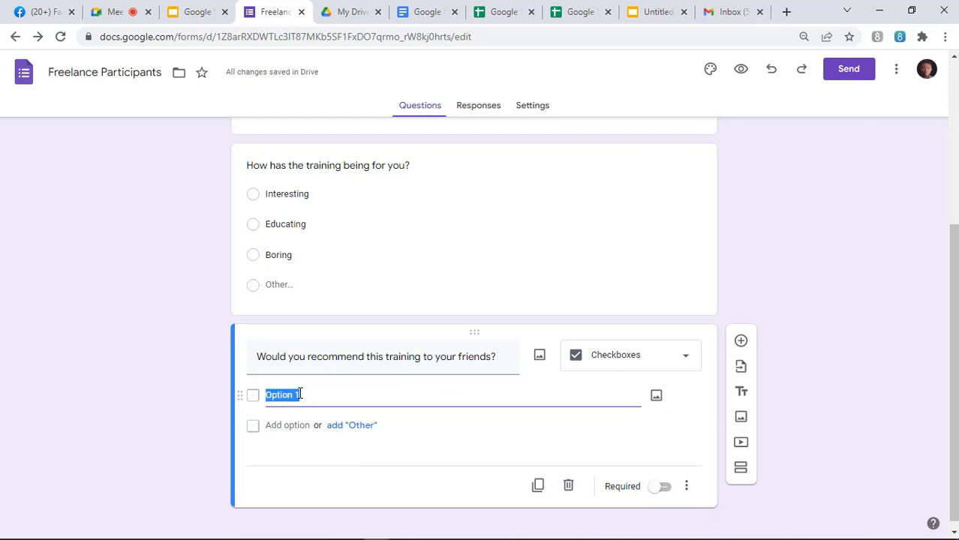
pyautogui.write('Yes')
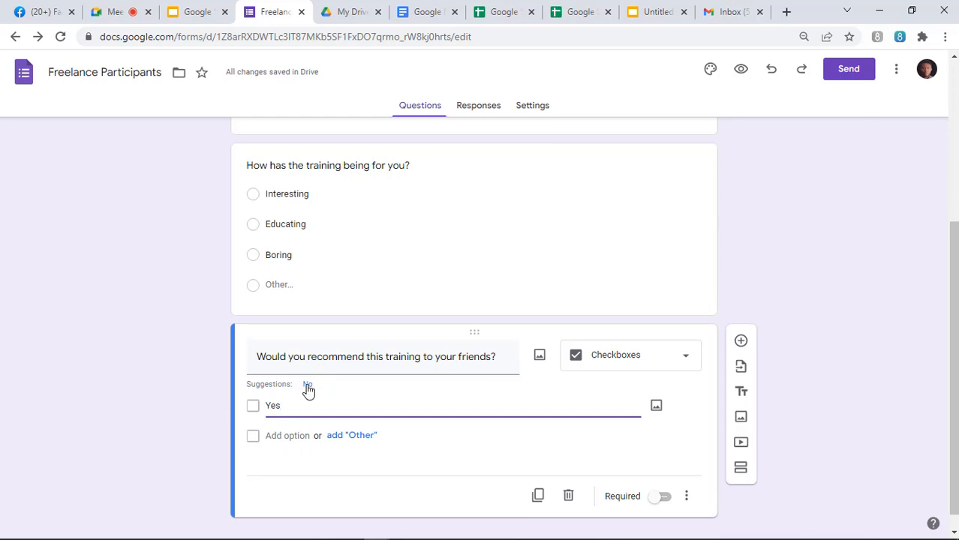
pyautogui.click(308, 386)
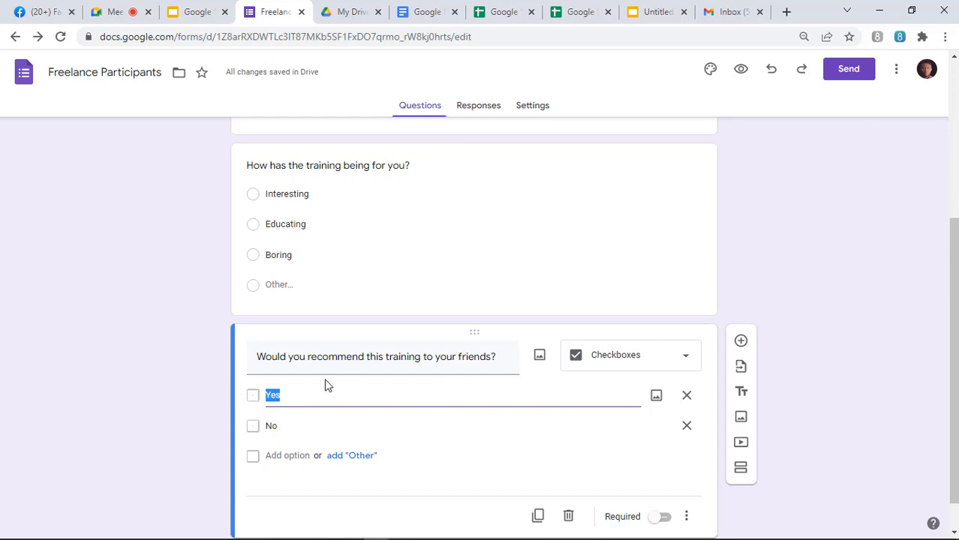
pyautogui.click(288, 456)
pyautogui.write('May')
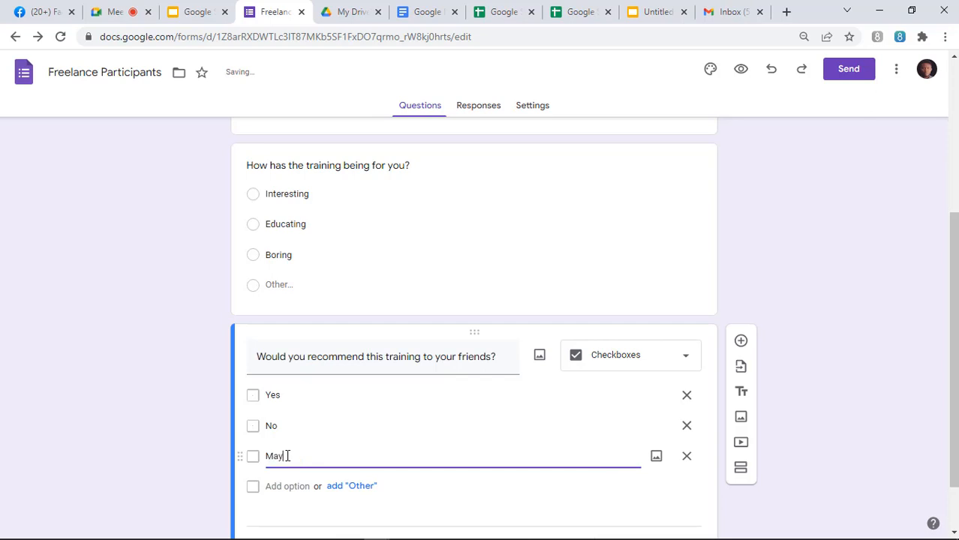
pyautogui.write('be')
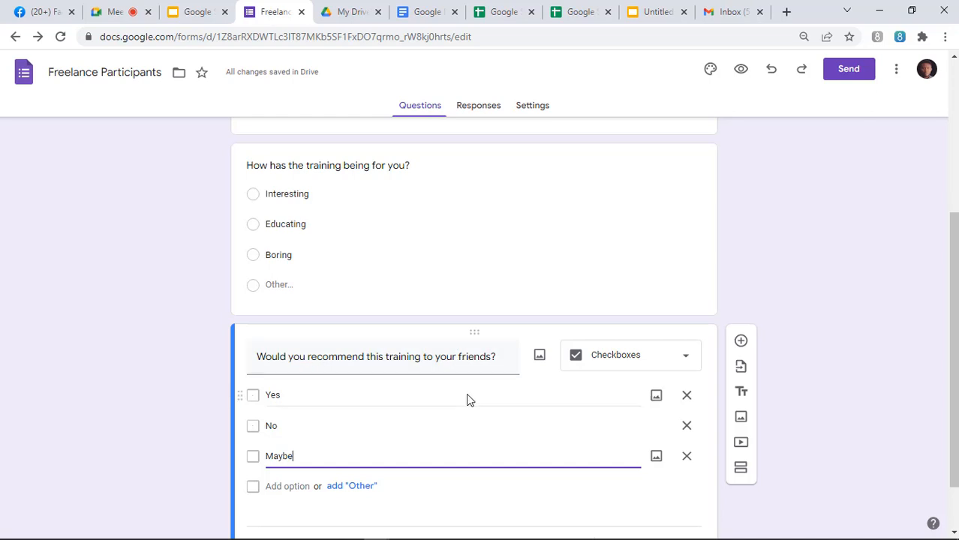
# Step: Add an "Other" choice to the recommendation question and remove the Maybe option
pyautogui.doubleClick(257, 398)
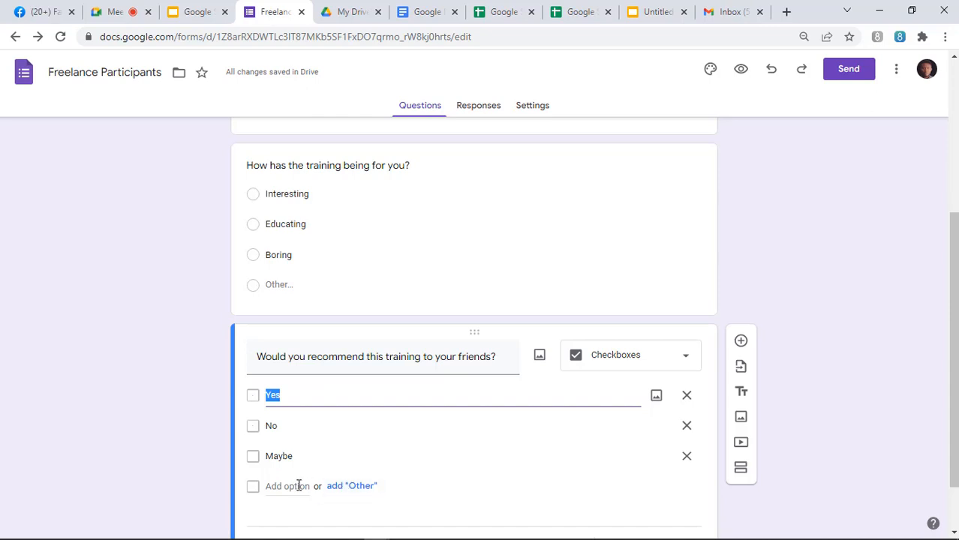
pyautogui.click(346, 487)
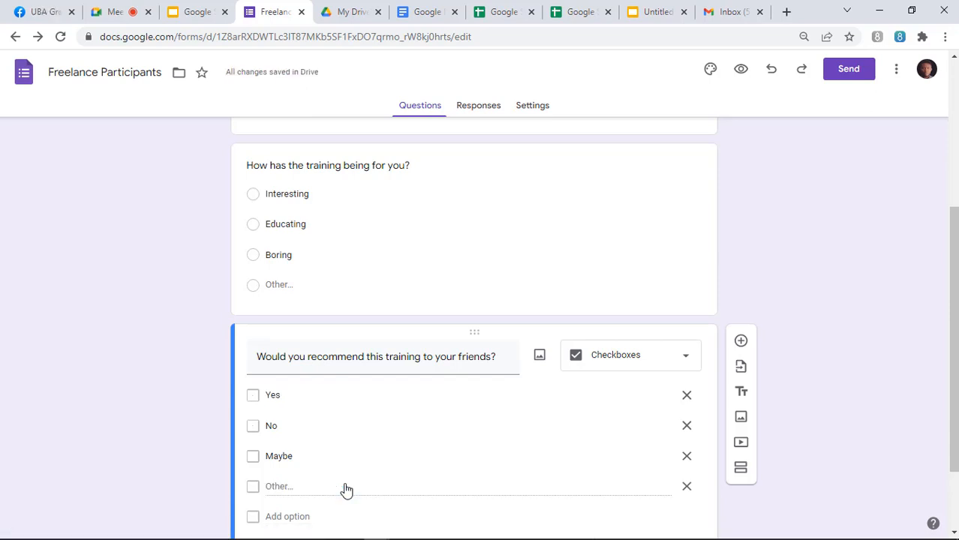
pyautogui.click(689, 458)
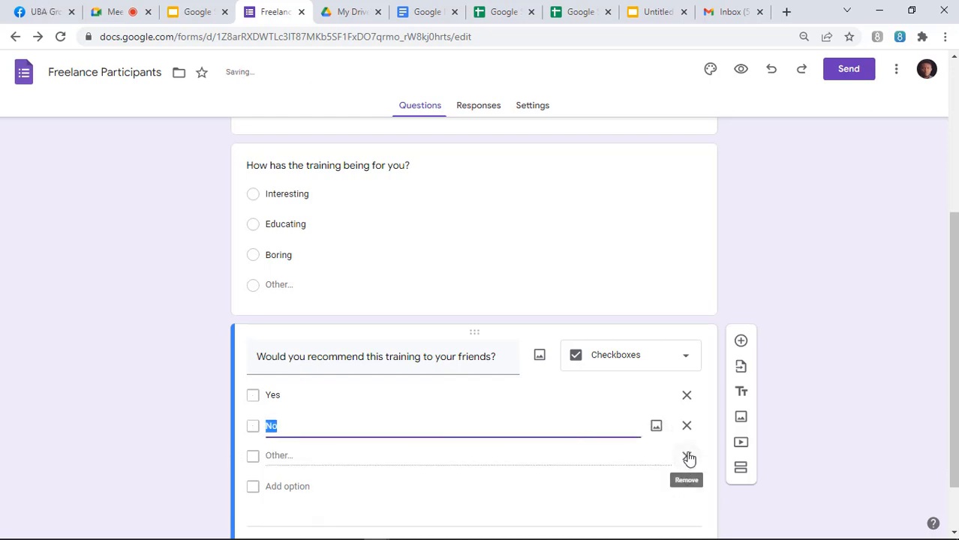
pyautogui.click(589, 456)
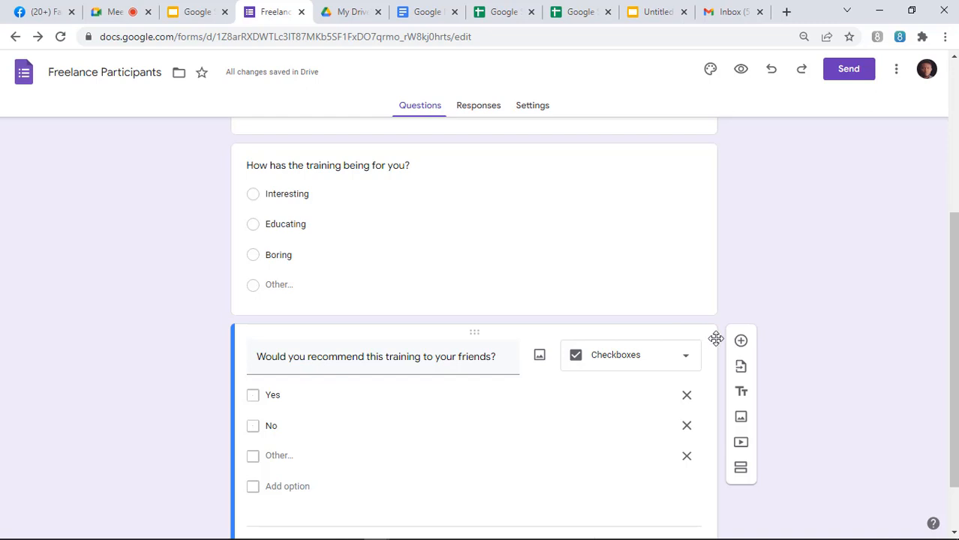
# Step: Add a question below the recommendation question titled "Have you earned any certificate of learning on any online platform"
pyautogui.click(741, 342)
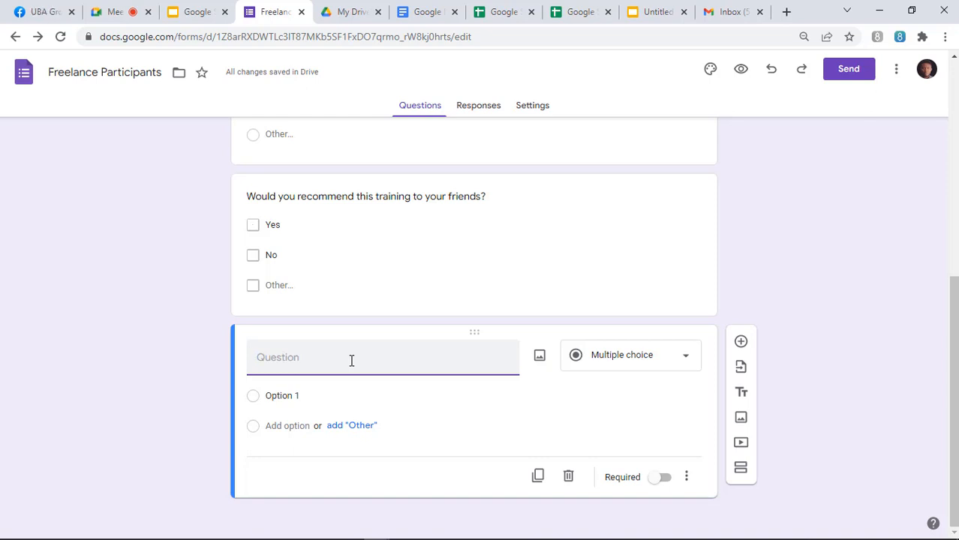
pyautogui.write('Have yo')
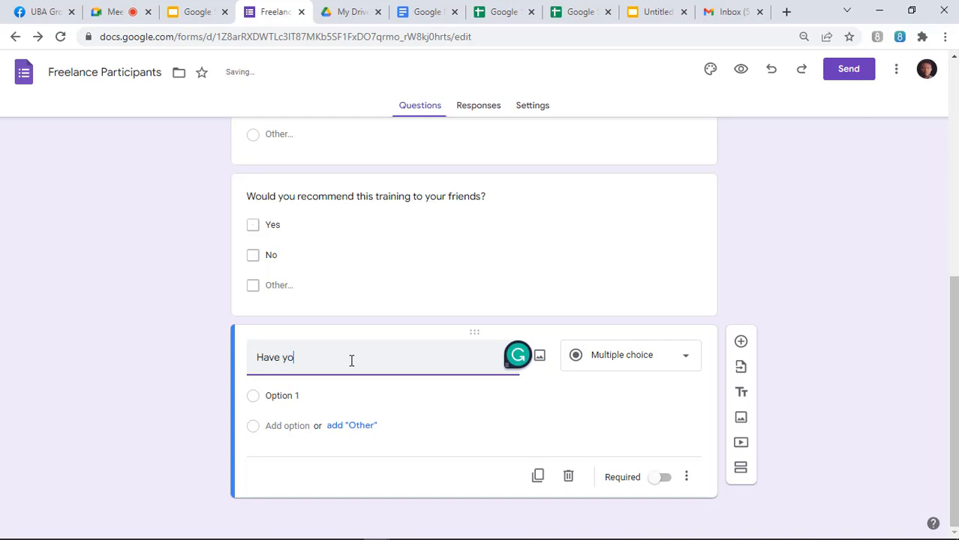
pyautogui.write('u')
pyautogui.write(' a')
pyautogui.press('BackSpace')
pyautogui.press('BackSpace')
pyautogui.write('earned')
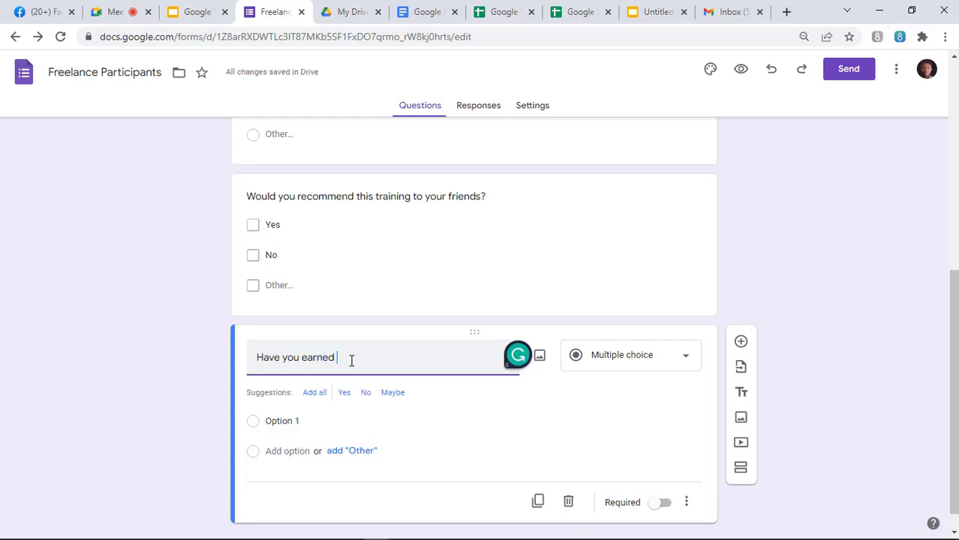
pyautogui.write('any certificate of learning ')
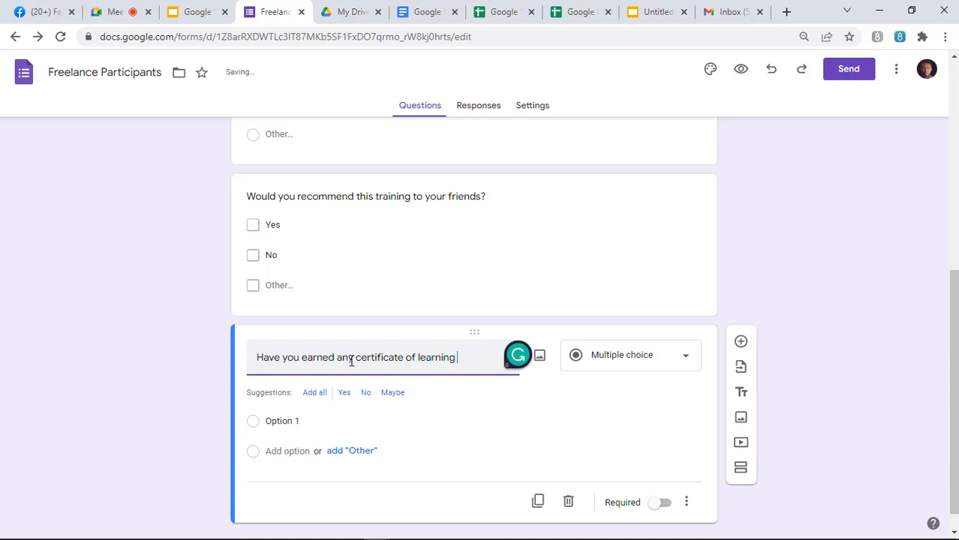
pyautogui.write('on any online platfor')
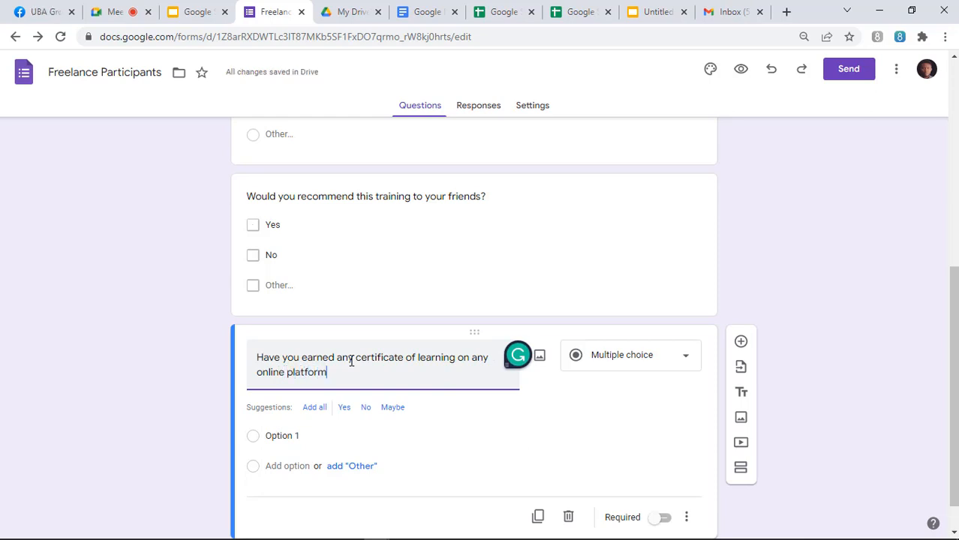
pyautogui.write('m')
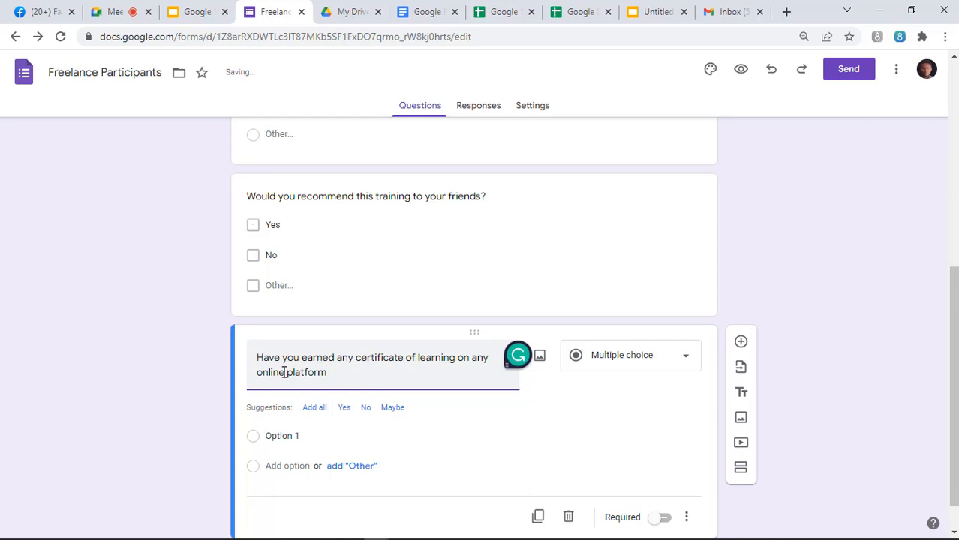
# Step: Insert "learning" before "platform" in the certificate question's title and end it with a question mark
pyautogui.click(284, 372)
pyautogui.write('learni')
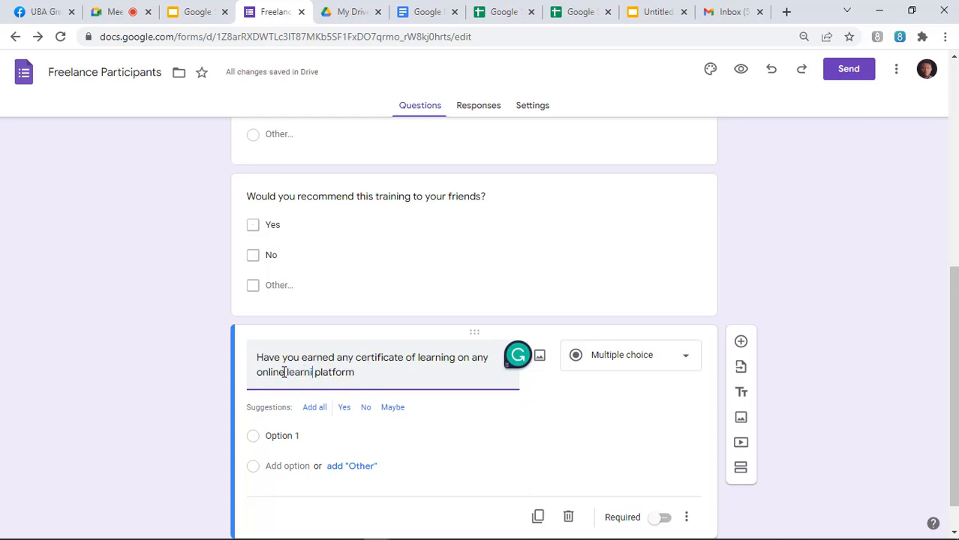
pyautogui.write('ng')
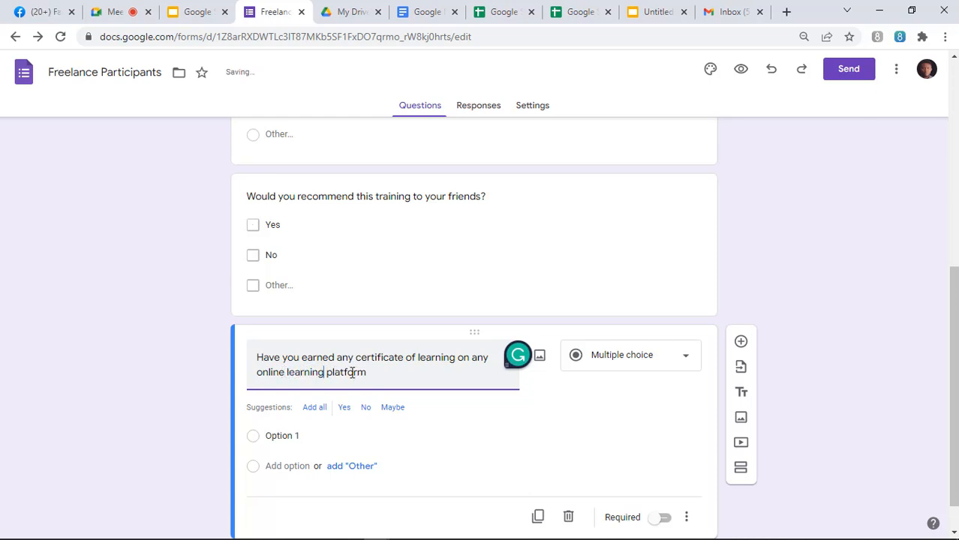
pyautogui.click(377, 372)
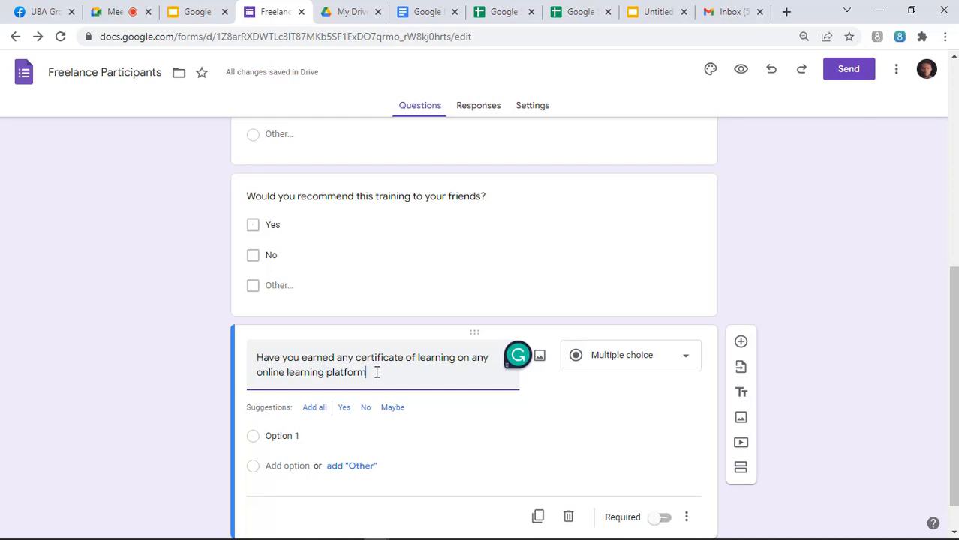
pyautogui.write('?')
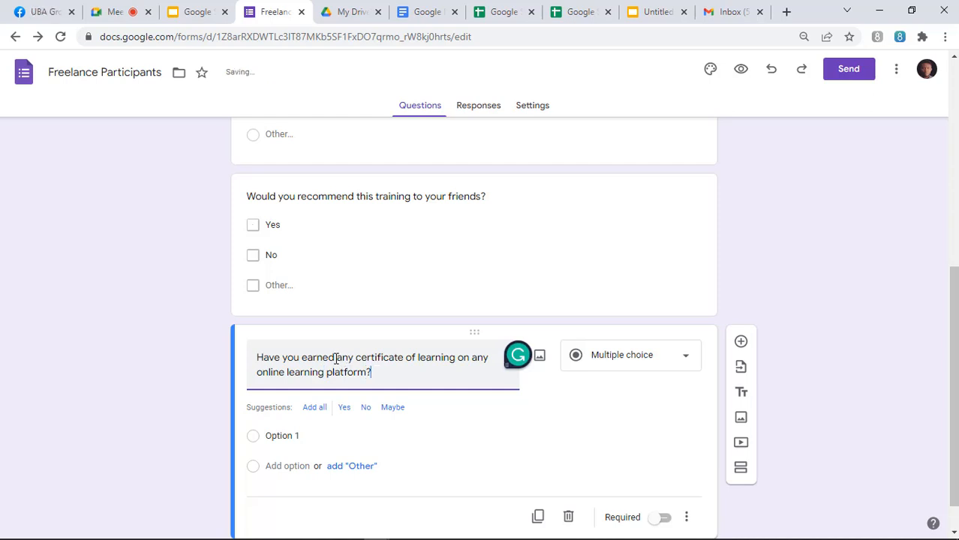
# Step: Reword the certificate question's title to "Share any certificate of learning from any online learning platform", without a question mark
pyautogui.moveTo(336, 358); pyautogui.dragTo(232, 360)
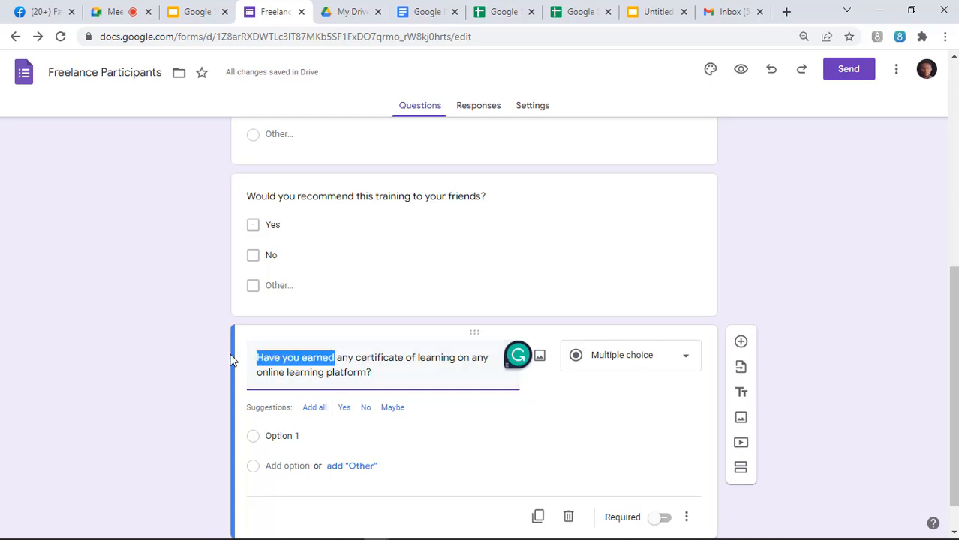
pyautogui.press('BackSpace')
pyautogui.write('Share')
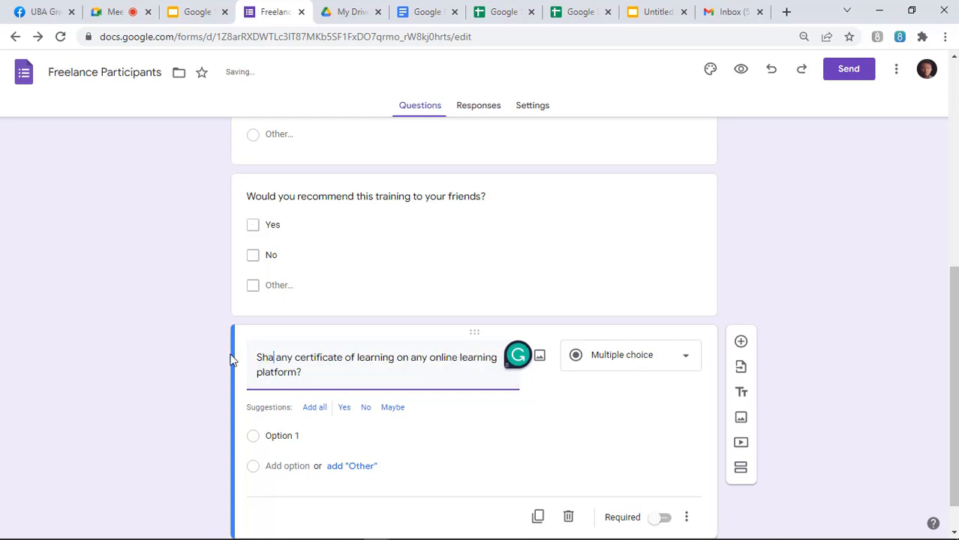
pyautogui.click(418, 364)
pyautogui.press('BackSpace')
pyautogui.press('BackSpace')
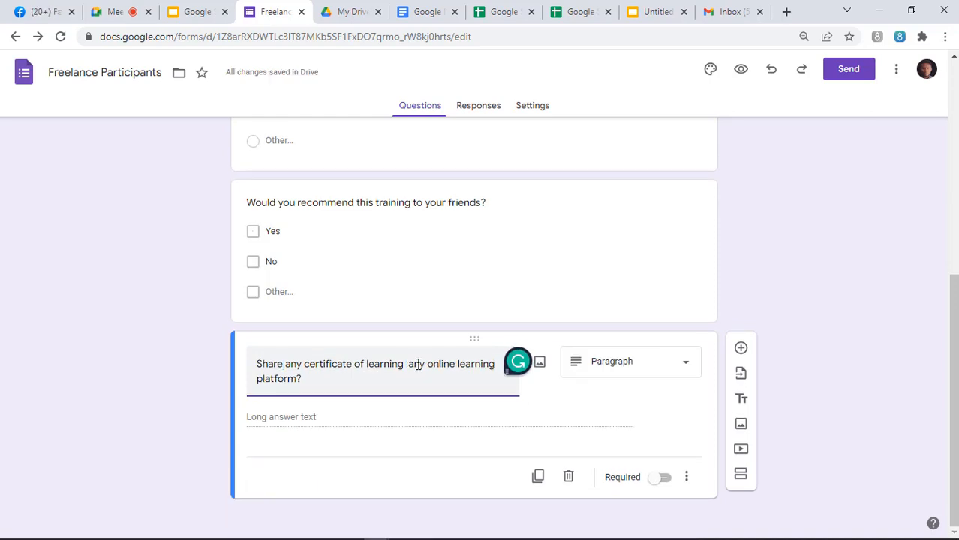
pyautogui.write('from')
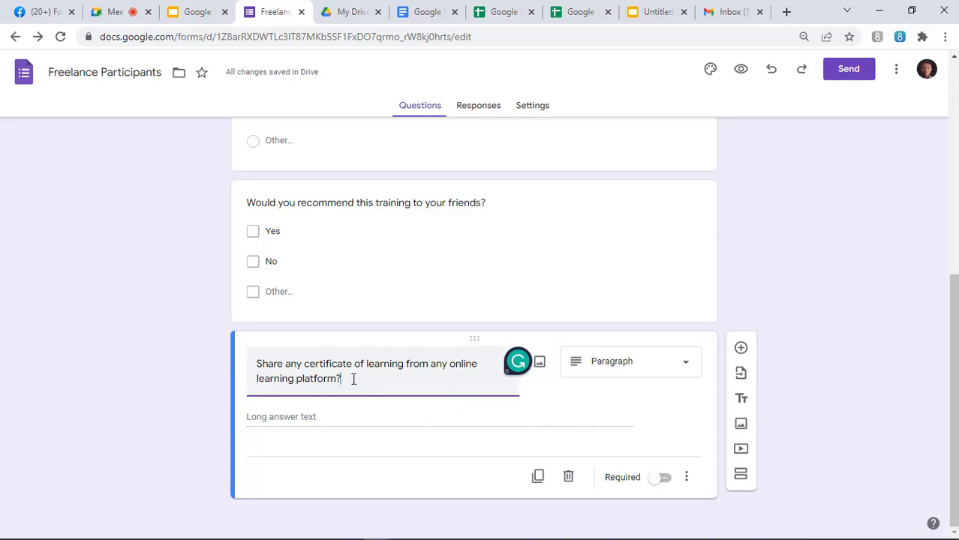
pyautogui.press('BackSpace')
# Step: Change the certificate question's answer type to File upload and accept letting respondents upload files to Drive
pyautogui.click(602, 376)
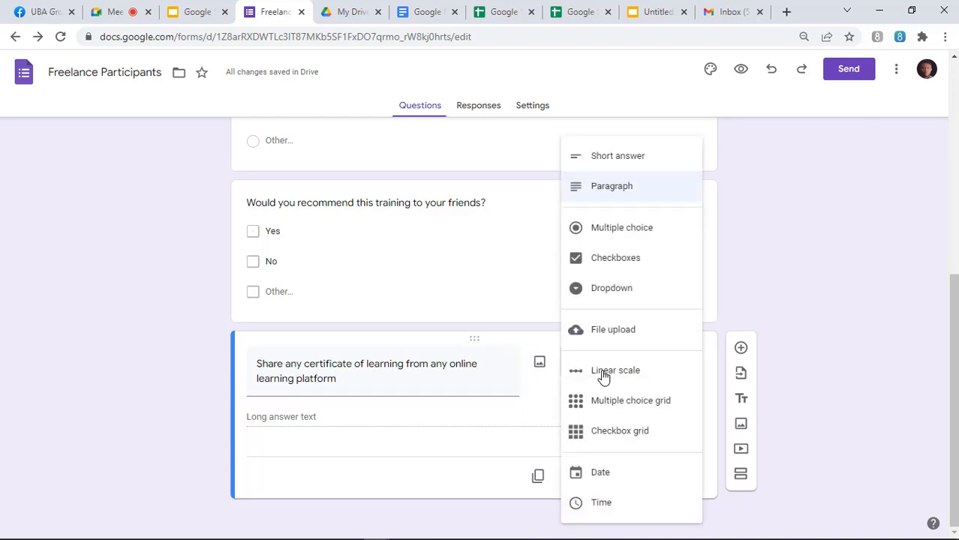
pyautogui.click(624, 337)
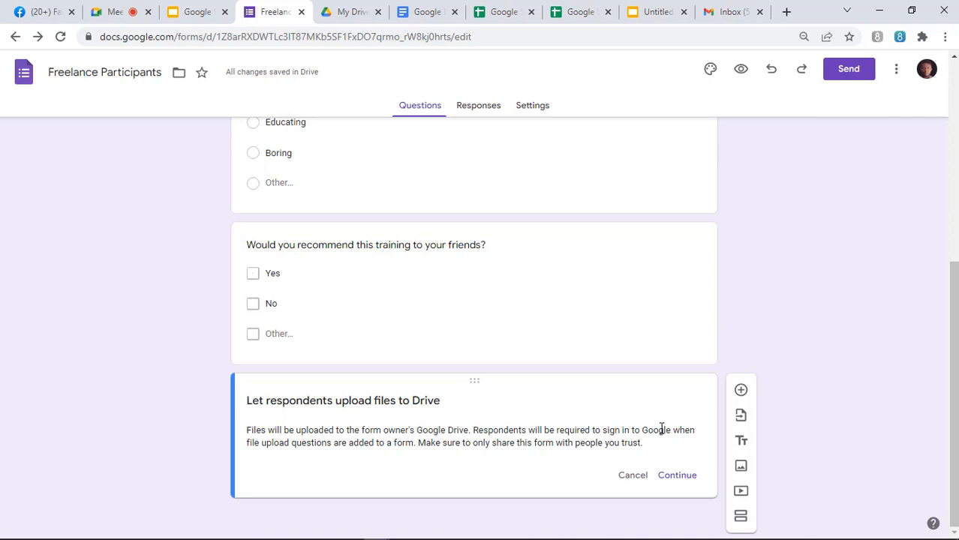
pyautogui.click(671, 479)
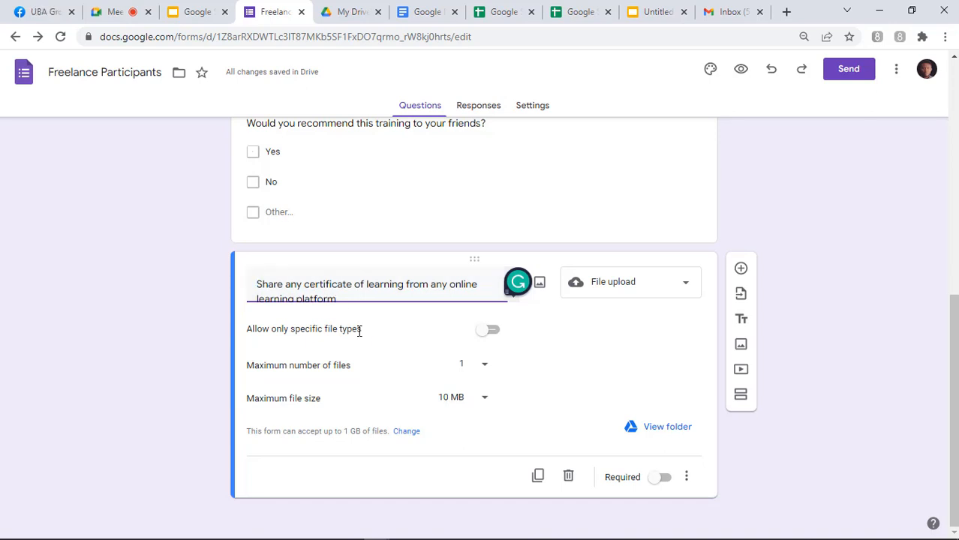
# Step: Restrict the certificate question's uploads to specific file types, allowing only PDF
pyautogui.click(490, 332)
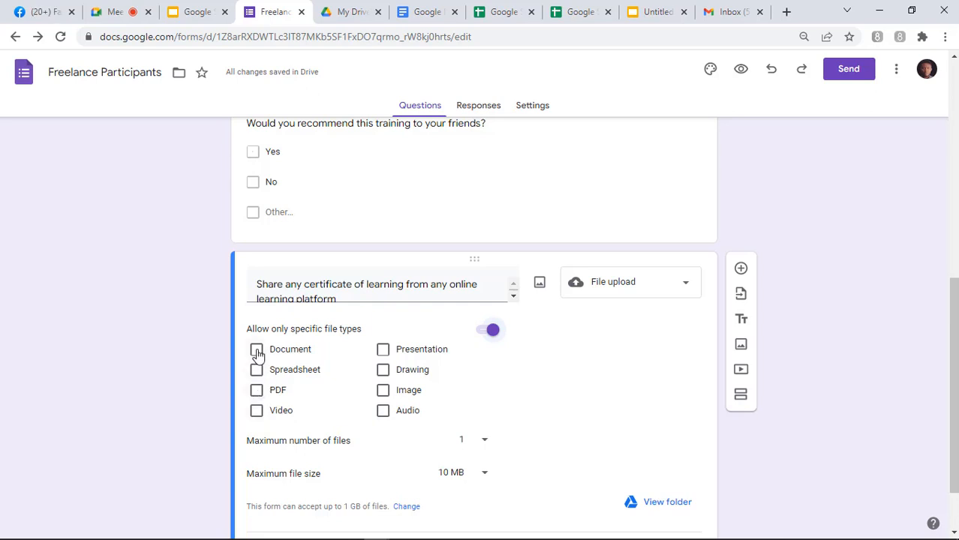
pyautogui.click(256, 391)
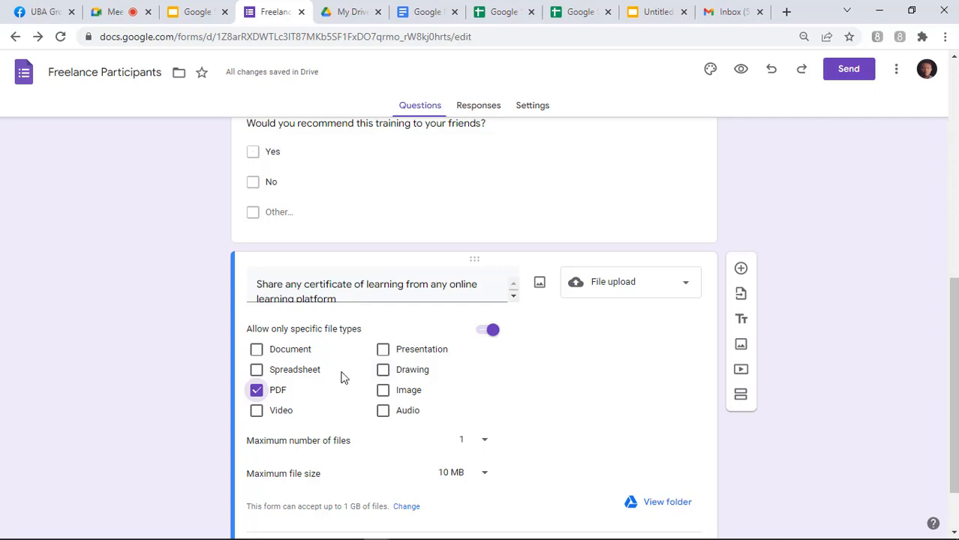
pyautogui.click(491, 331)
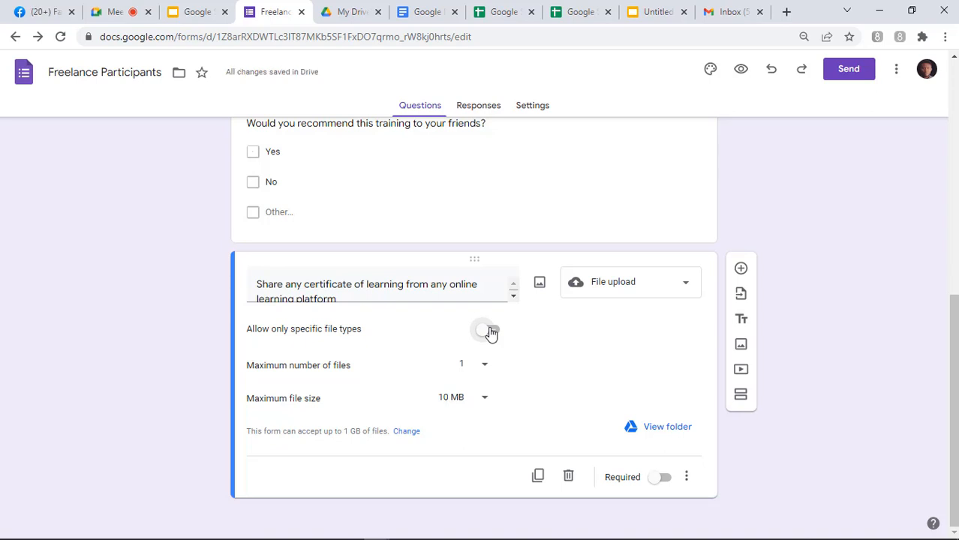
pyautogui.click(491, 331)
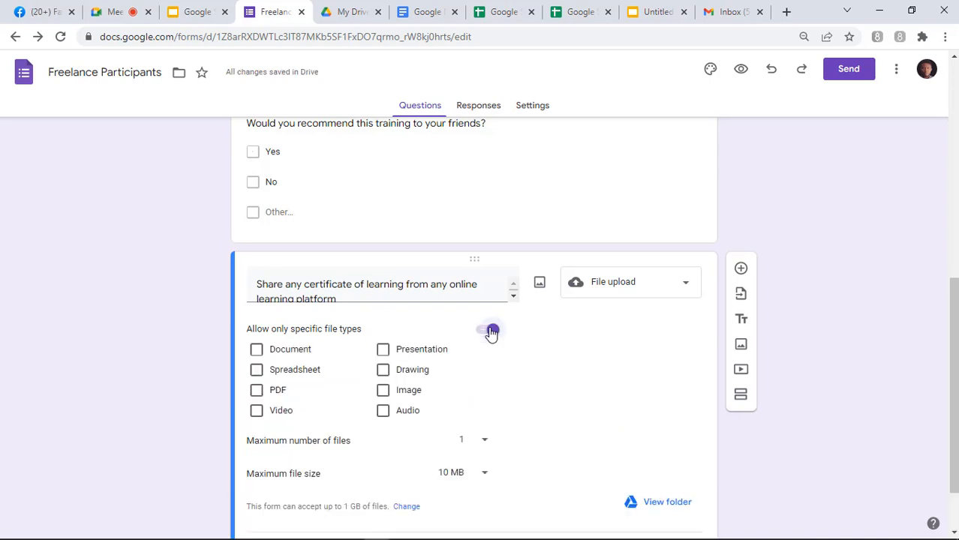
pyautogui.click(280, 393)
# Step: Limit the certificate upload to 1 file of at most 10 MB and make the question required
pyautogui.click(485, 443)
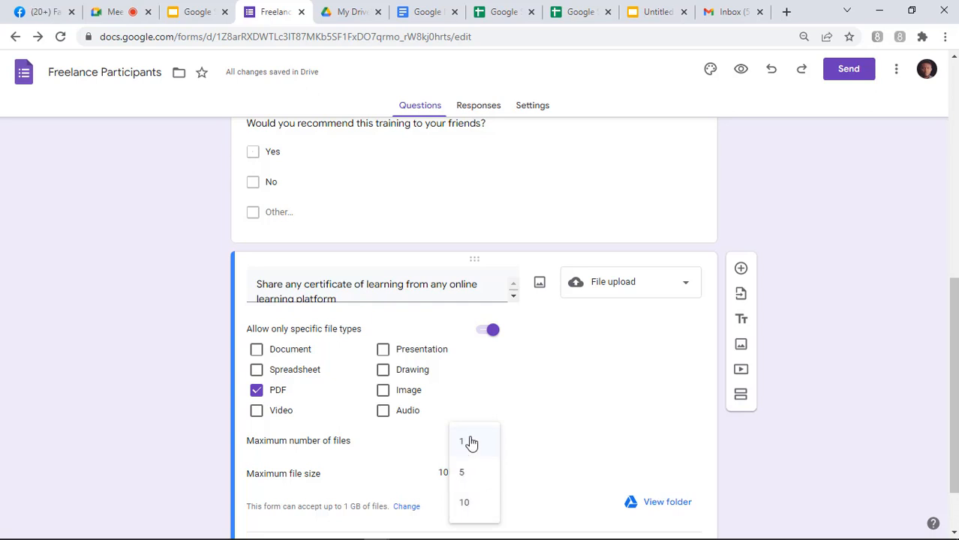
pyautogui.click(471, 443)
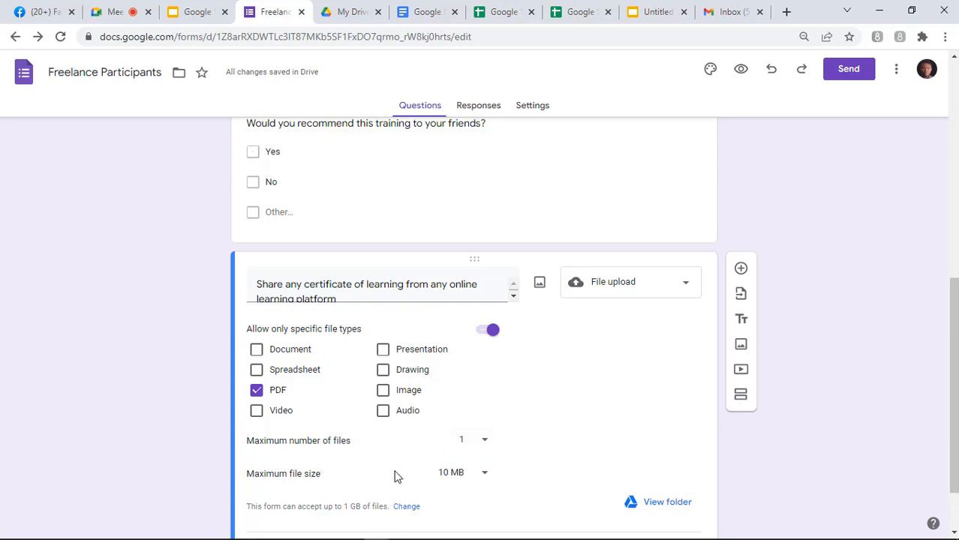
pyautogui.click(484, 477)
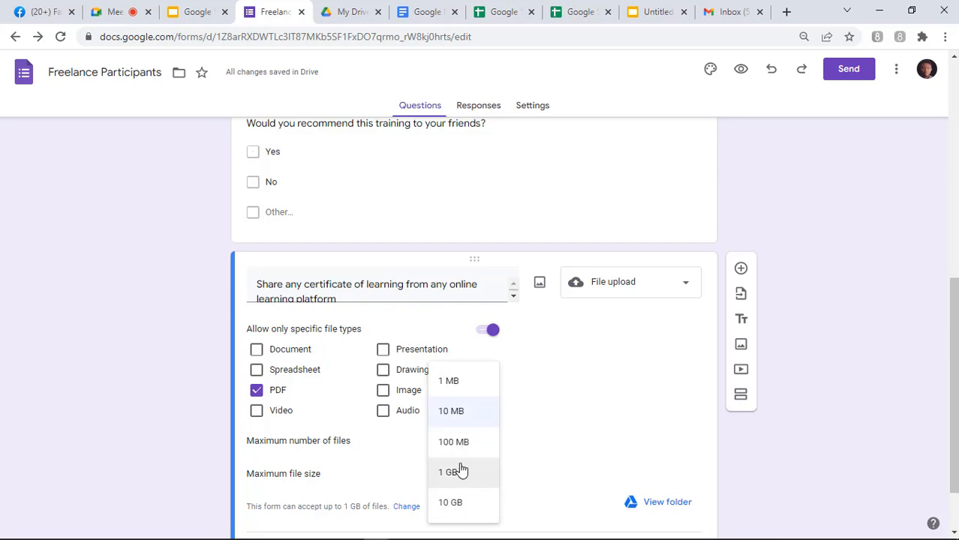
pyautogui.click(459, 413)
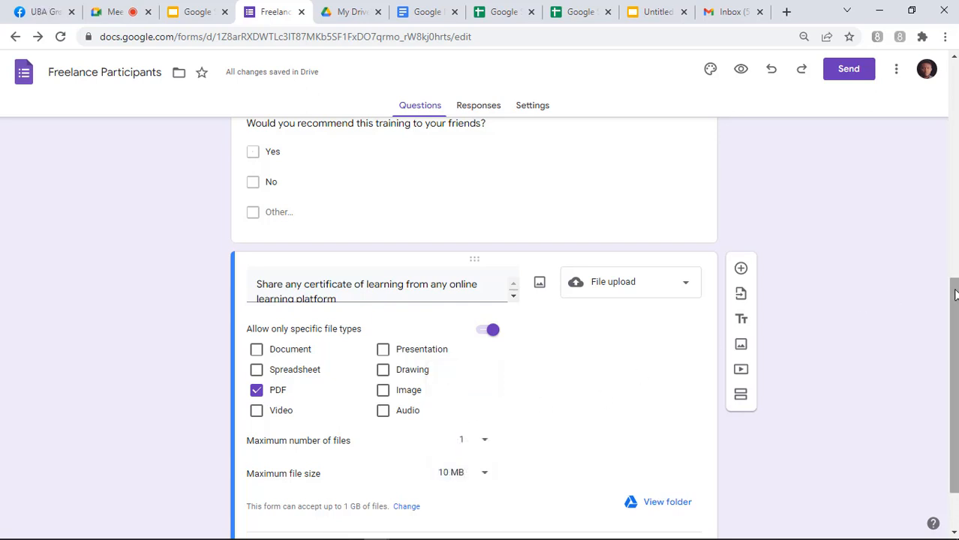
pyautogui.moveTo(955, 294); pyautogui.dragTo(955, 336)
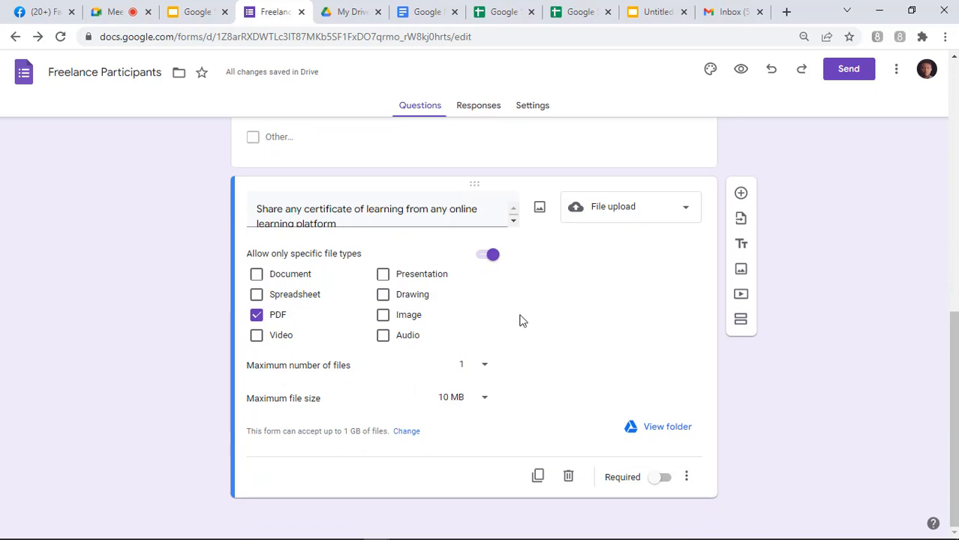
pyautogui.click(663, 478)
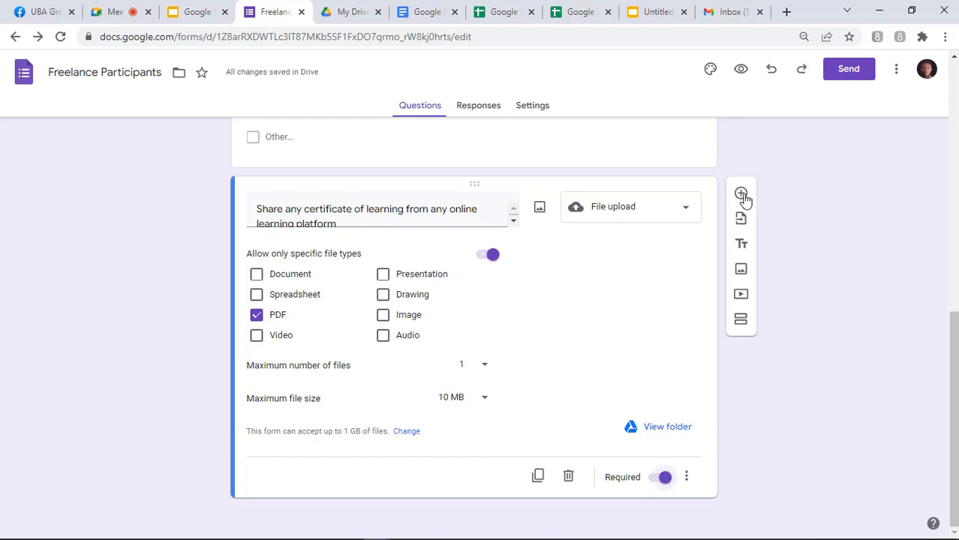
# Step: Switch the certificate question's answer type to Paragraph
pyautogui.click(674, 213)
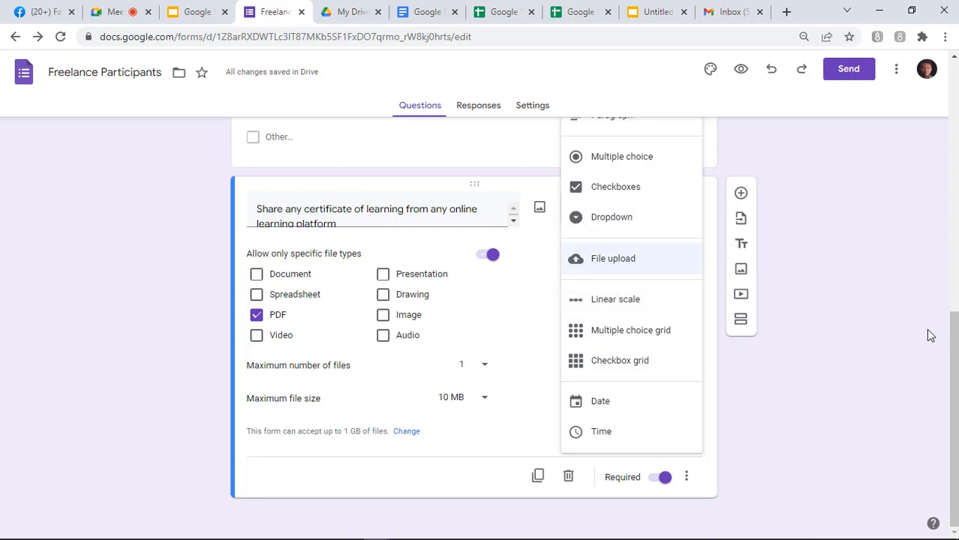
pyautogui.moveTo(956, 348); pyautogui.dragTo(955, 213)
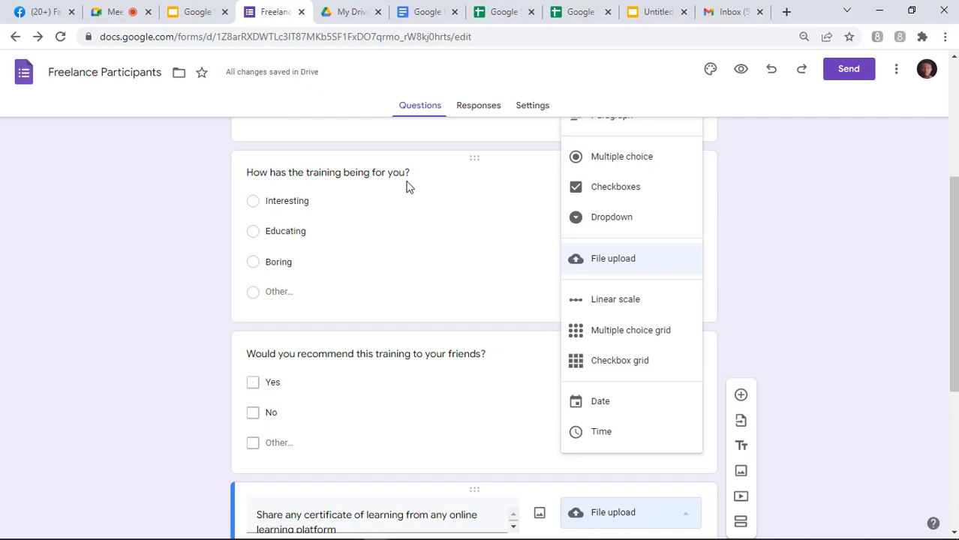
pyautogui.scroll(3, 953, 285)
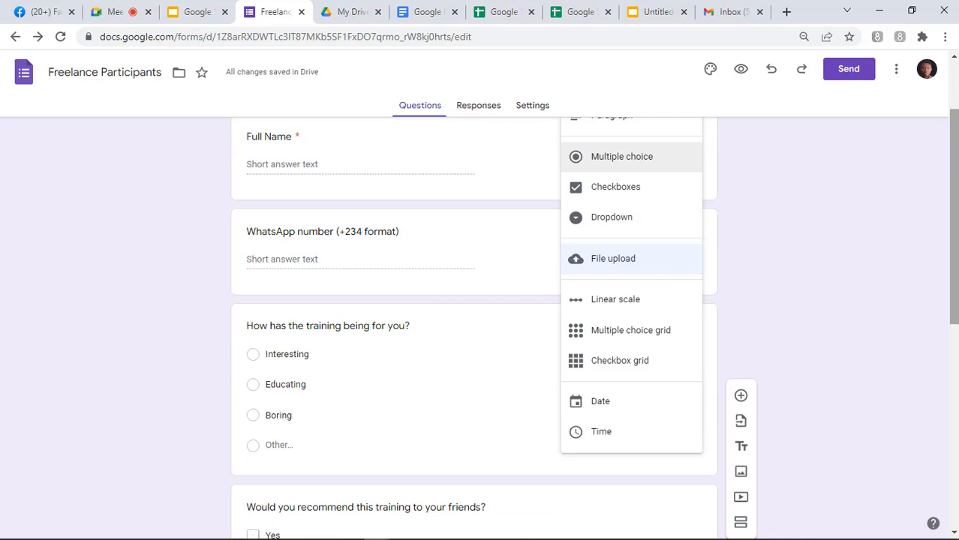
pyautogui.scroll(2, 679, 146)
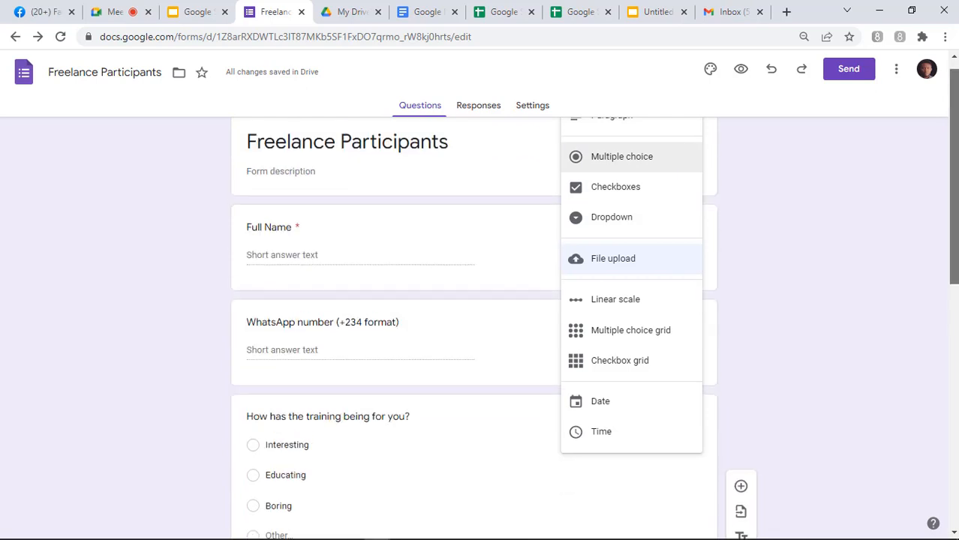
pyautogui.click(644, 132)
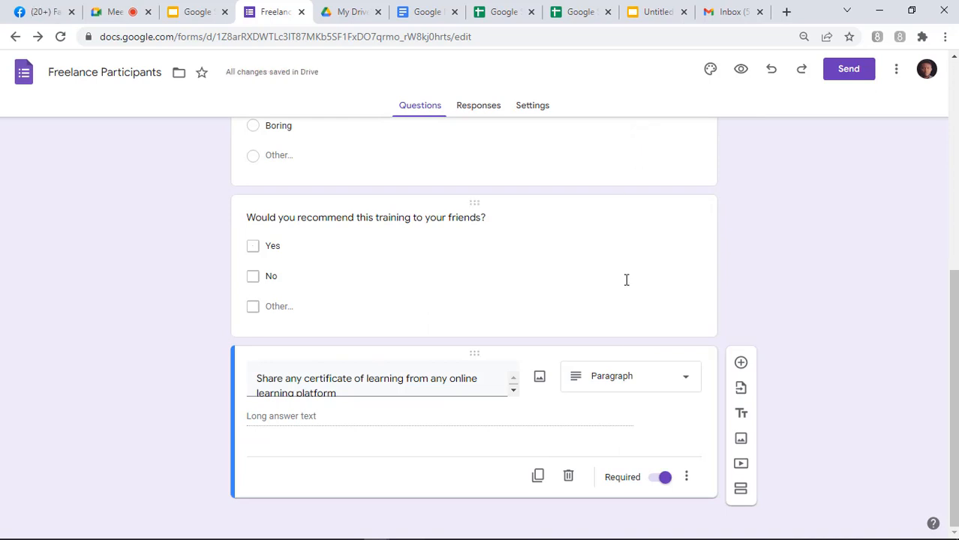
# Step: Set the certificate question's answer type back to File upload and allow only PDF files
pyautogui.click(644, 385)
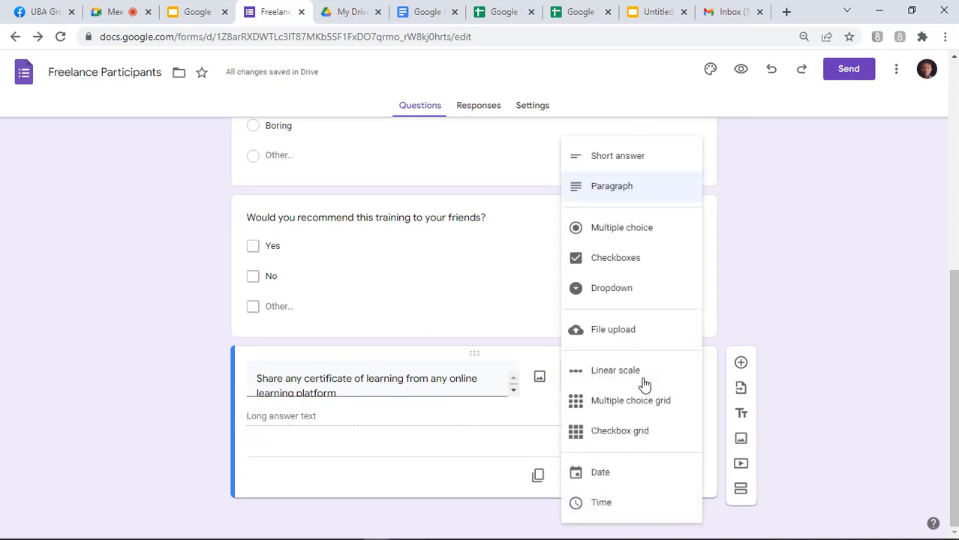
pyautogui.click(618, 328)
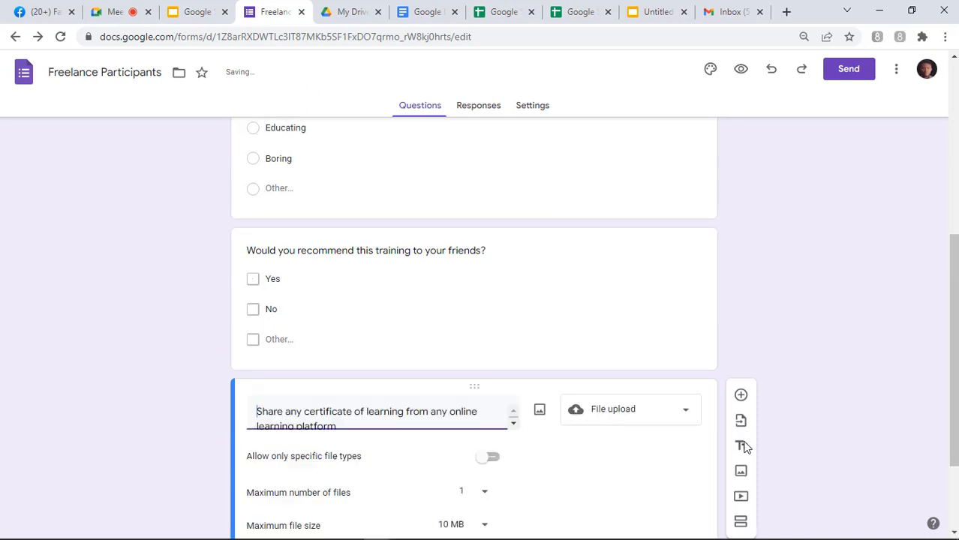
pyautogui.click(489, 458)
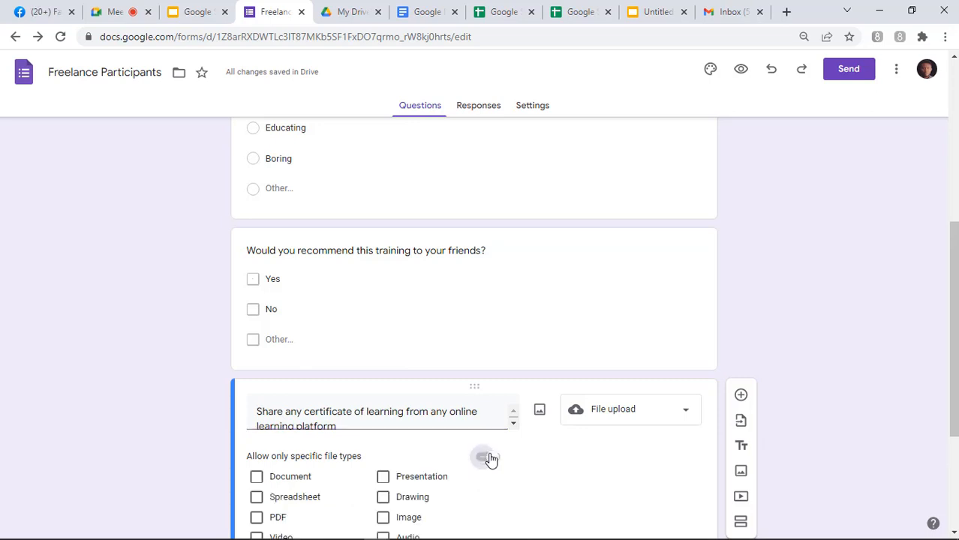
pyautogui.click(257, 518)
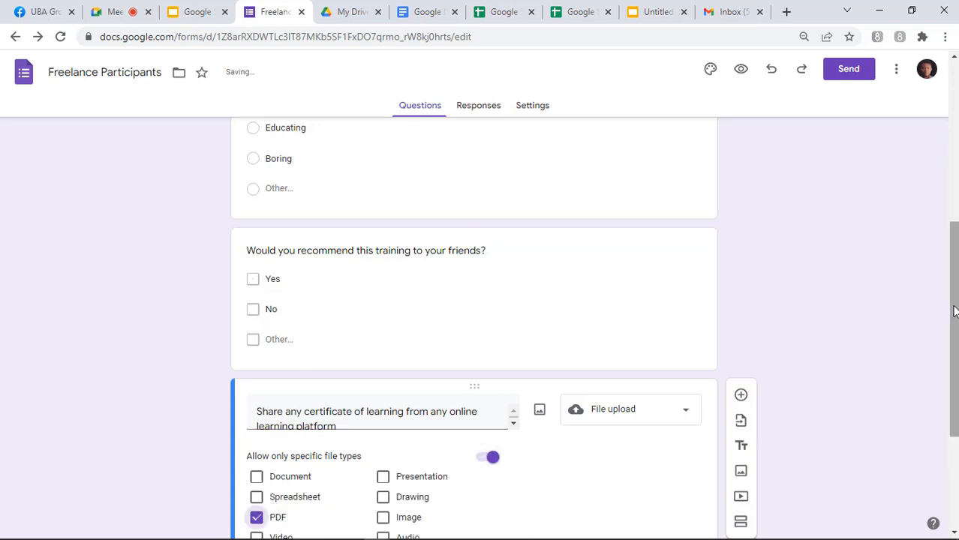
# Step: Review the form's questions and the answer types available for the recommendation question
pyautogui.moveTo(955, 310); pyautogui.dragTo(957, 142)
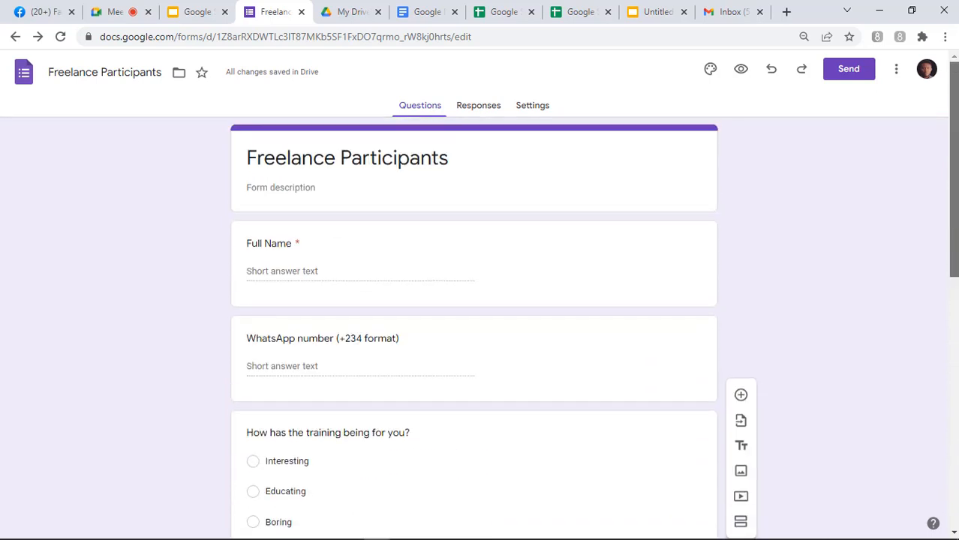
pyautogui.scroll(-4, 638, 285)
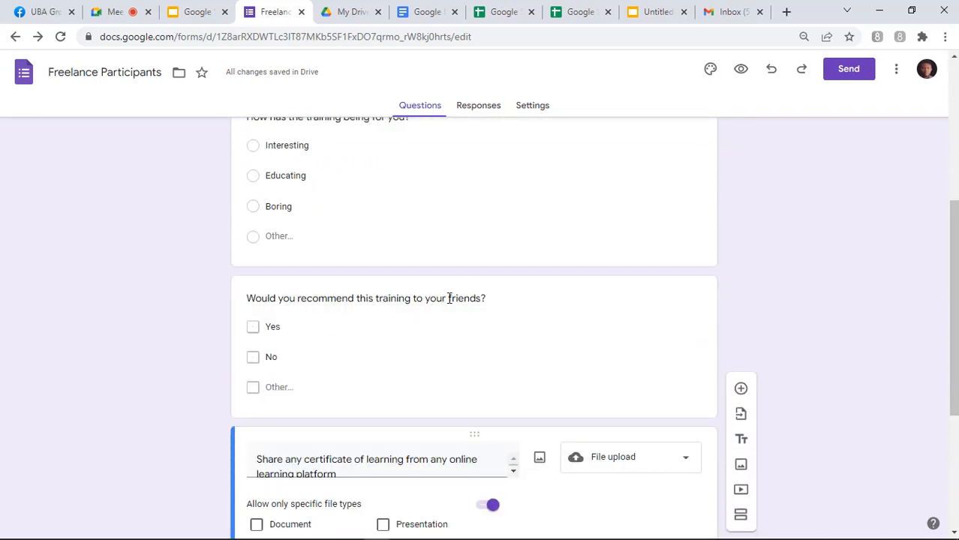
pyautogui.click(448, 298)
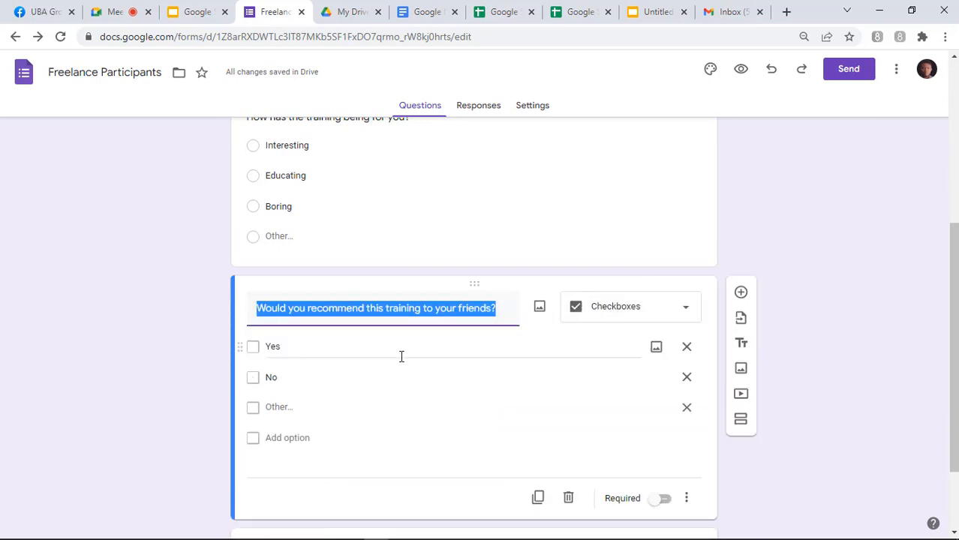
pyautogui.click(628, 315)
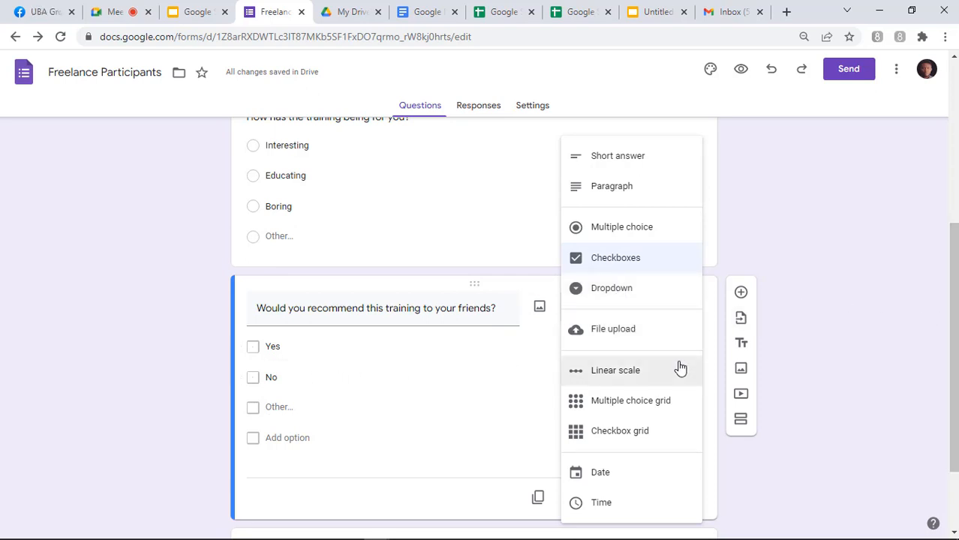
pyautogui.click(794, 358)
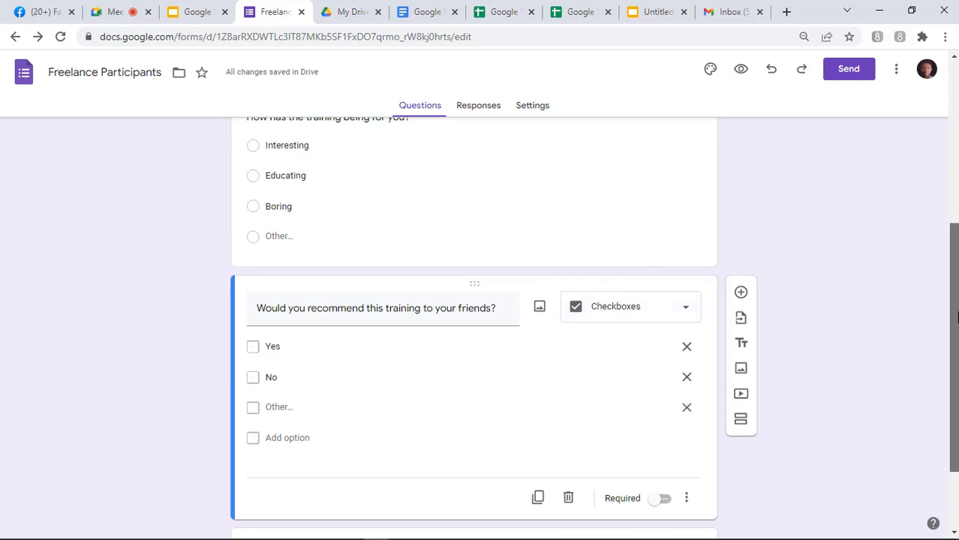
# Step: Make the WhatsApp number question required and move it above the Full Name question
pyautogui.moveTo(953, 273); pyautogui.dragTo(956, 111)
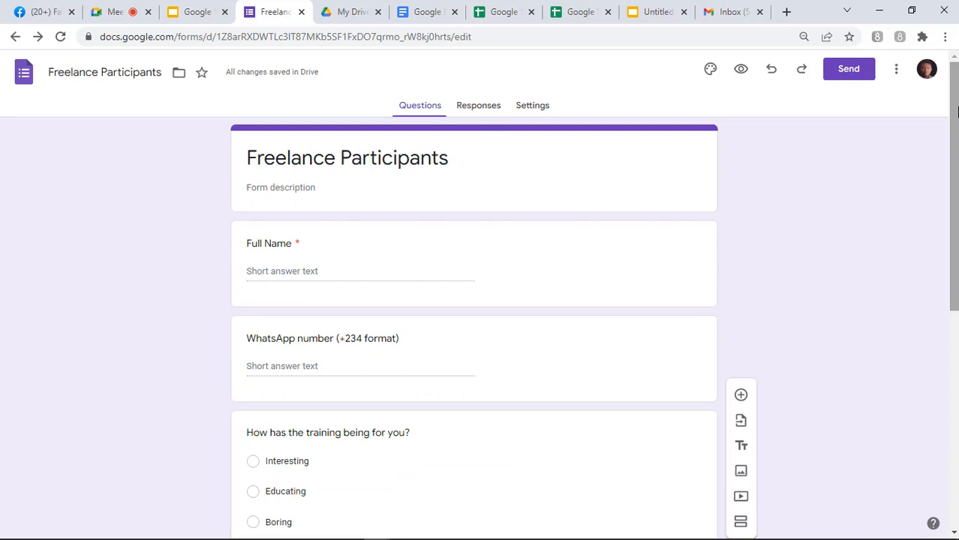
pyautogui.click(401, 343)
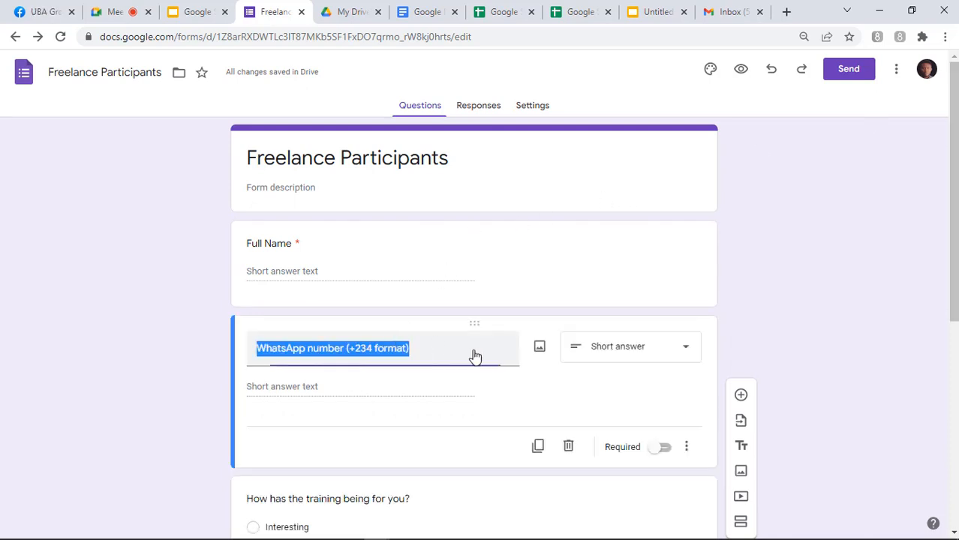
pyautogui.click(658, 449)
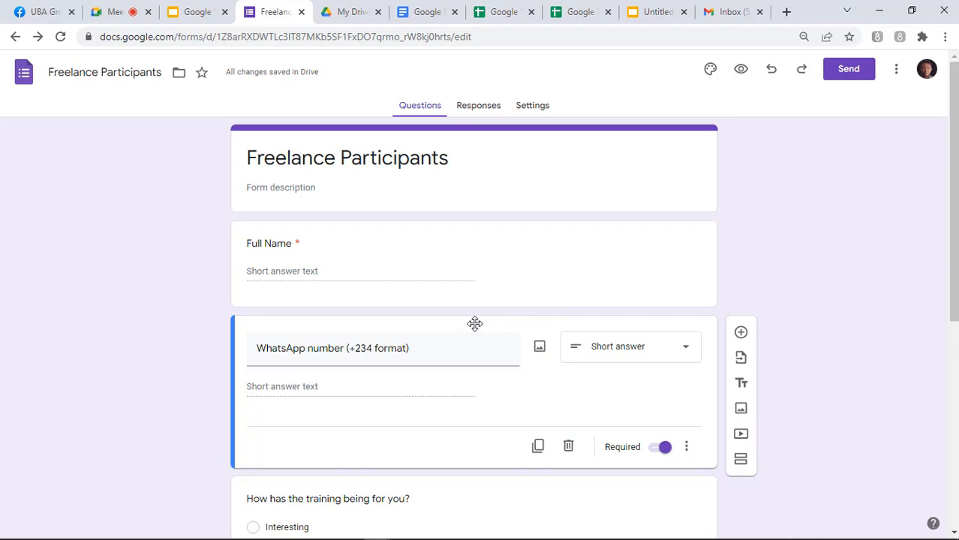
pyautogui.moveTo(475, 324); pyautogui.dragTo(464, 225)
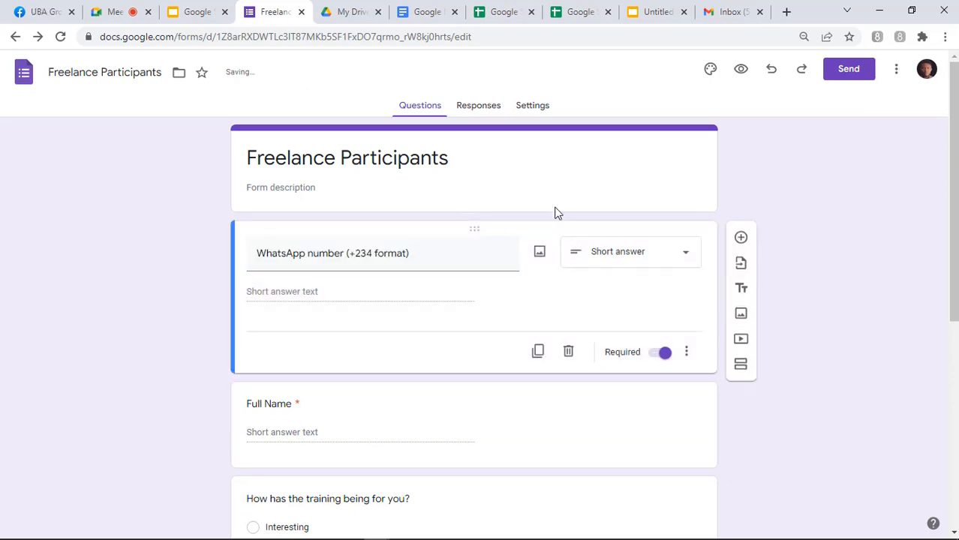
# Step: Move the WhatsApp number question back below the Full Name question
pyautogui.click(591, 210)
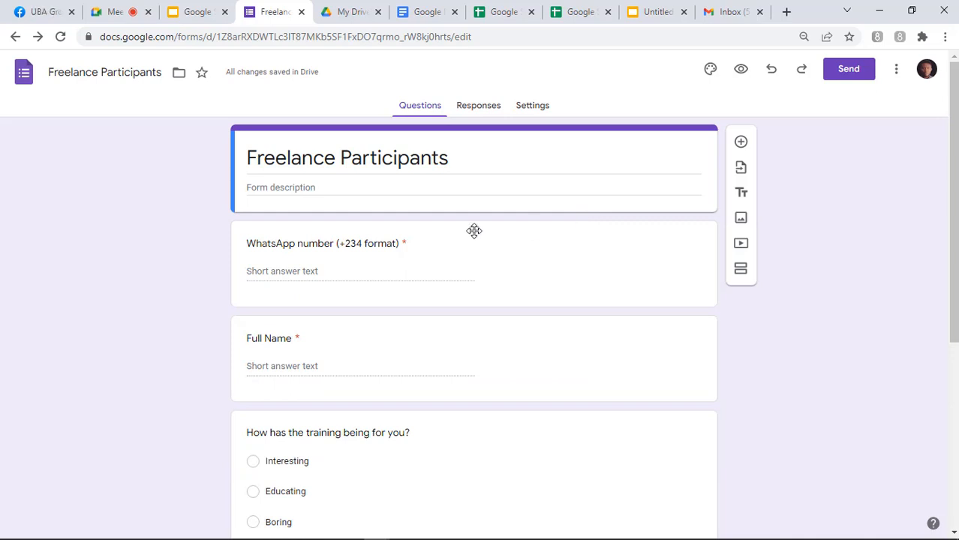
pyautogui.moveTo(476, 234); pyautogui.dragTo(464, 337)
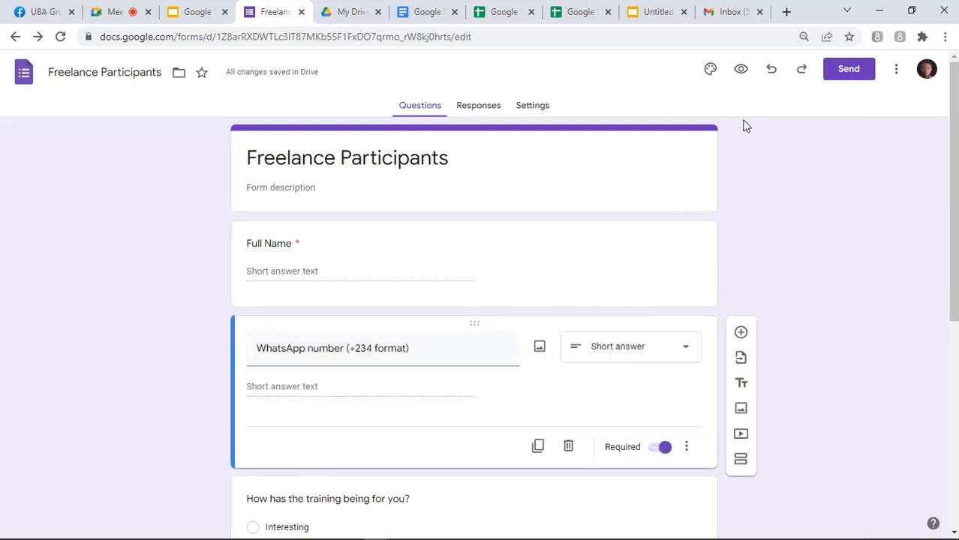
# Step: Set the form's theme color to orange and its background color to light gray
pyautogui.click(710, 71)
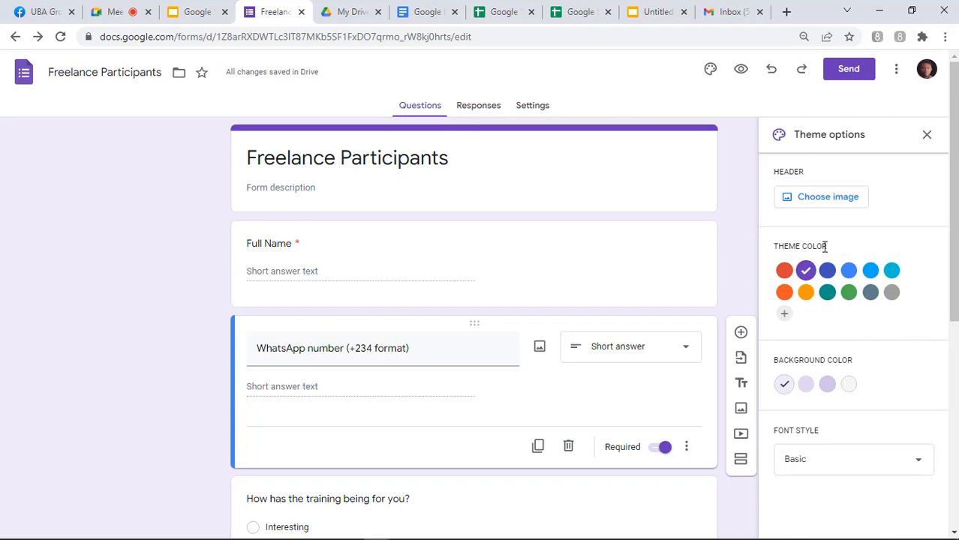
pyautogui.click(784, 293)
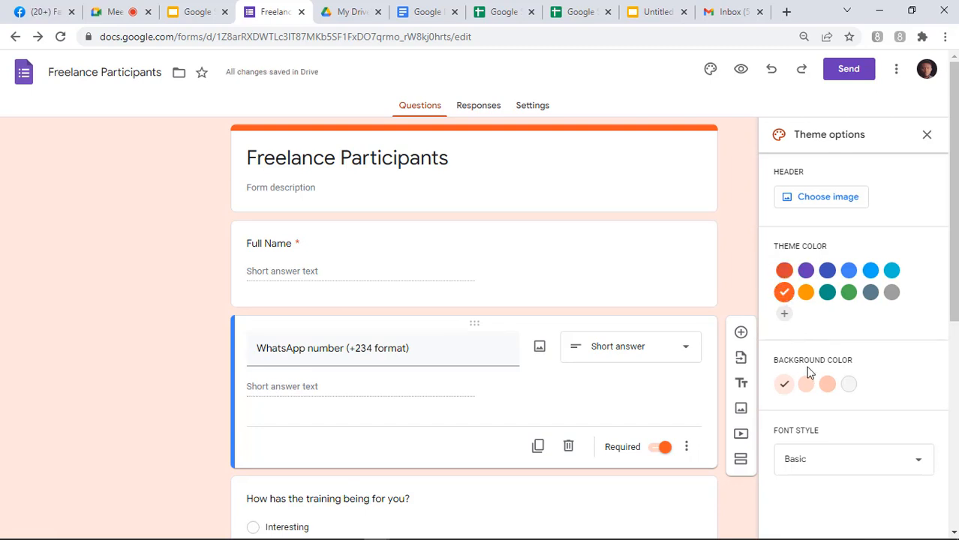
pyautogui.click(848, 386)
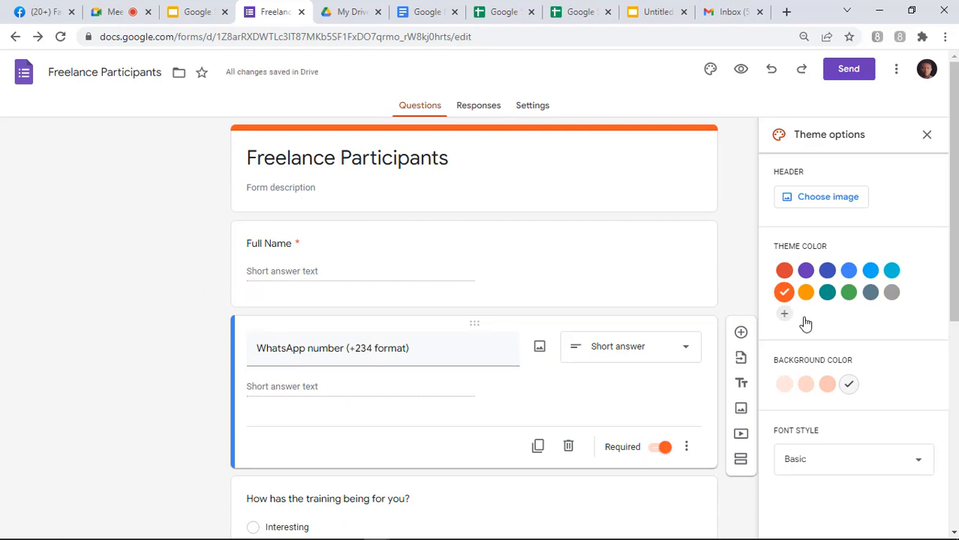
# Step: Try the Decorative and Formal font styles on the form and reopen the font style choices
pyautogui.click(840, 467)
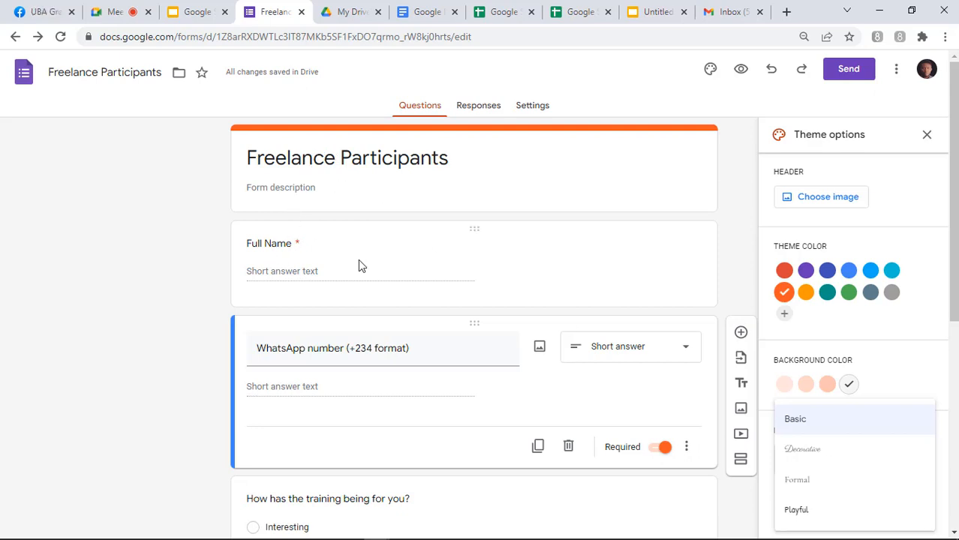
pyautogui.click(811, 451)
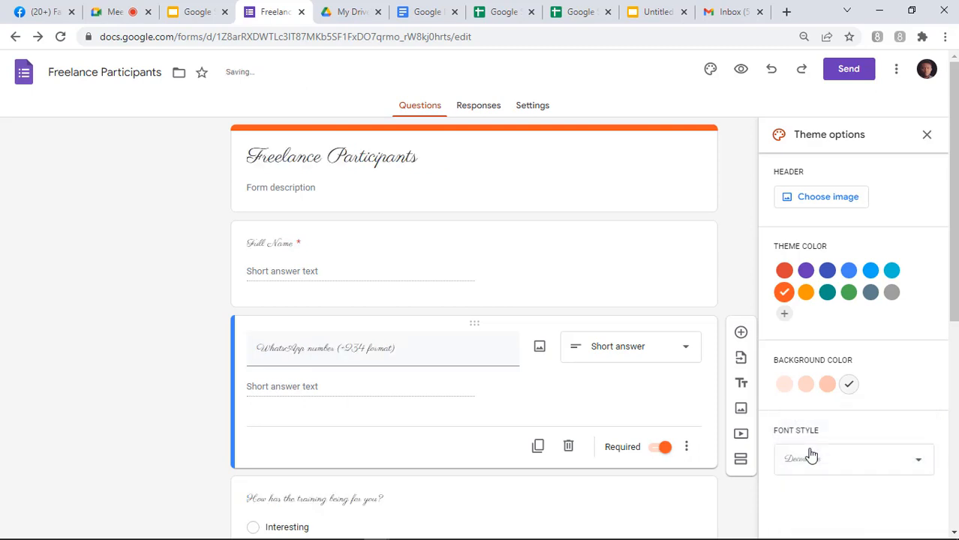
pyautogui.click(808, 456)
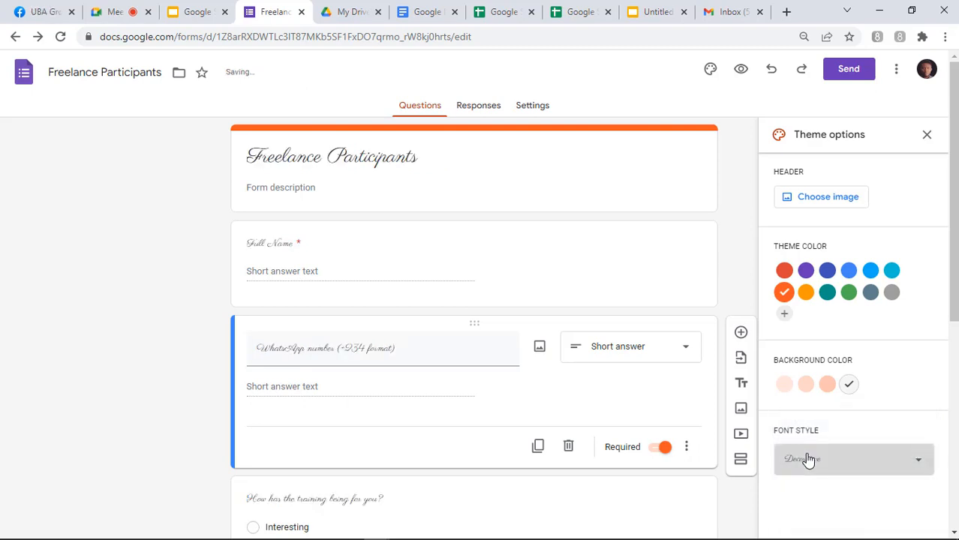
pyautogui.click(803, 485)
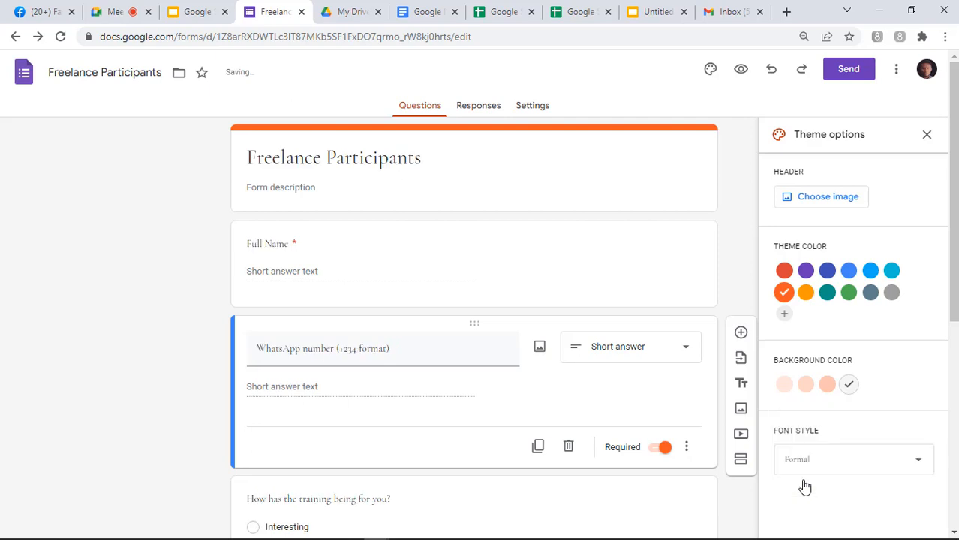
pyautogui.click(801, 464)
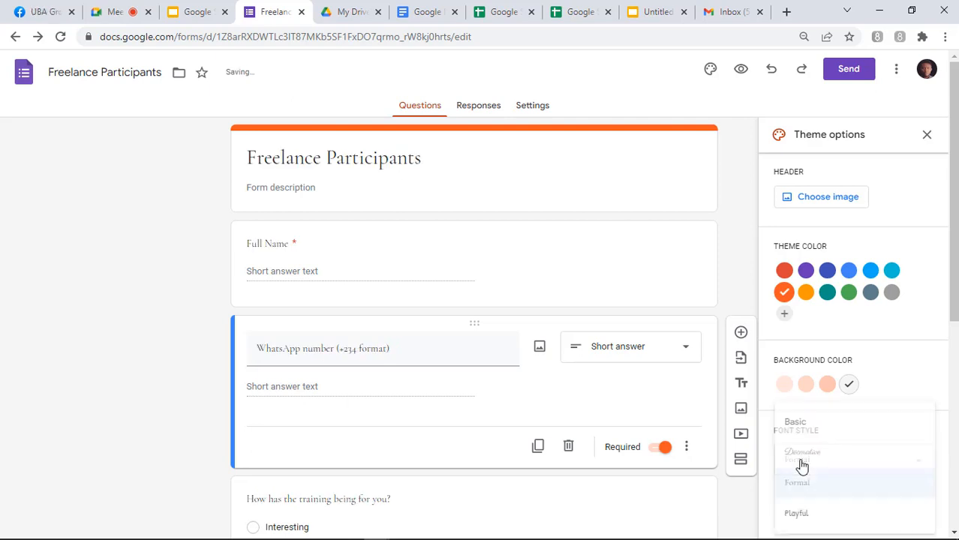
# Step: Try the Playful font style on the form, then restore the Formal font style
pyautogui.click(802, 515)
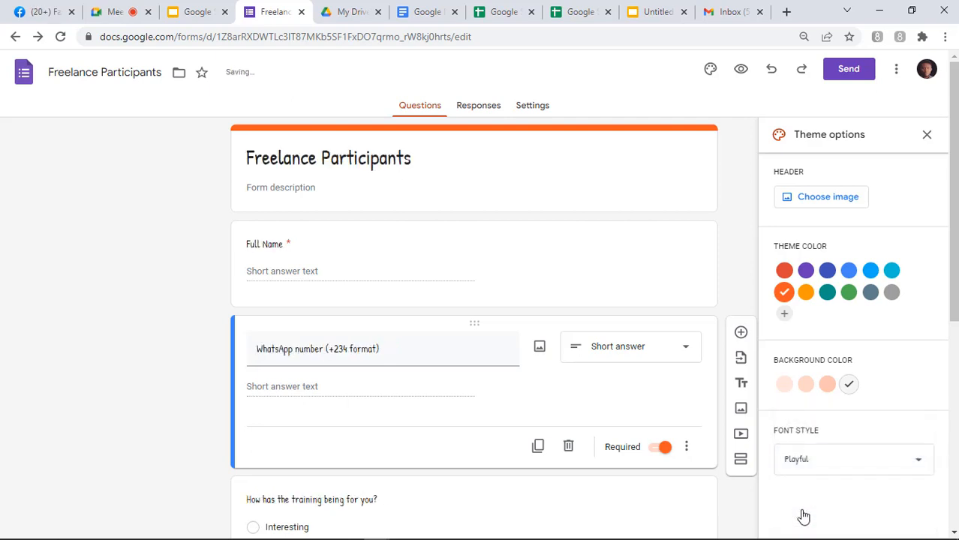
pyautogui.click(811, 459)
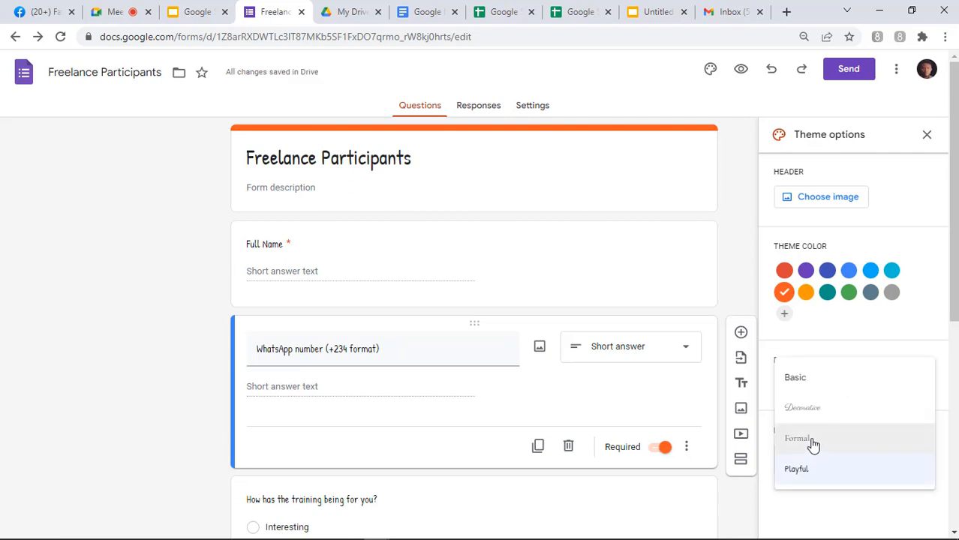
pyautogui.click(813, 442)
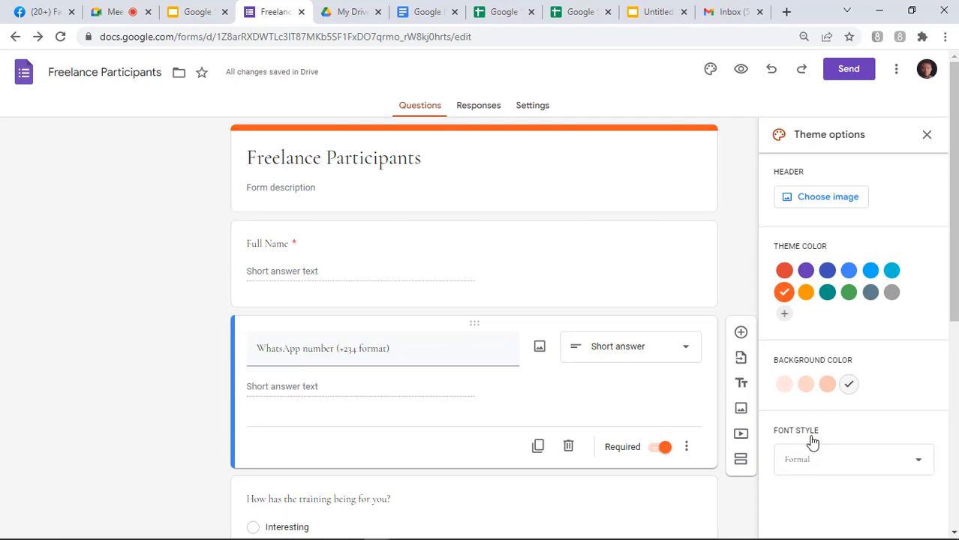
pyautogui.scroll(-2, 953, 225)
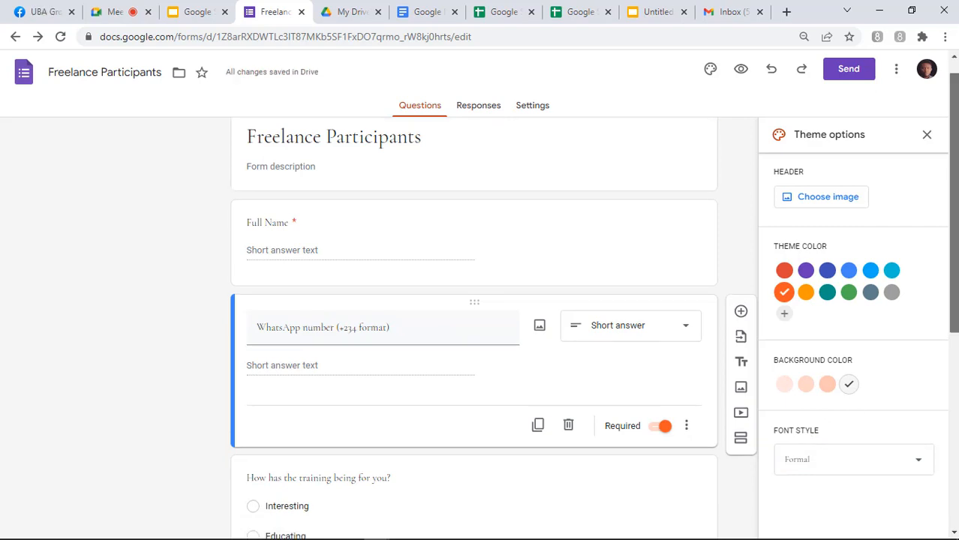
pyautogui.scroll(1, 953, 226)
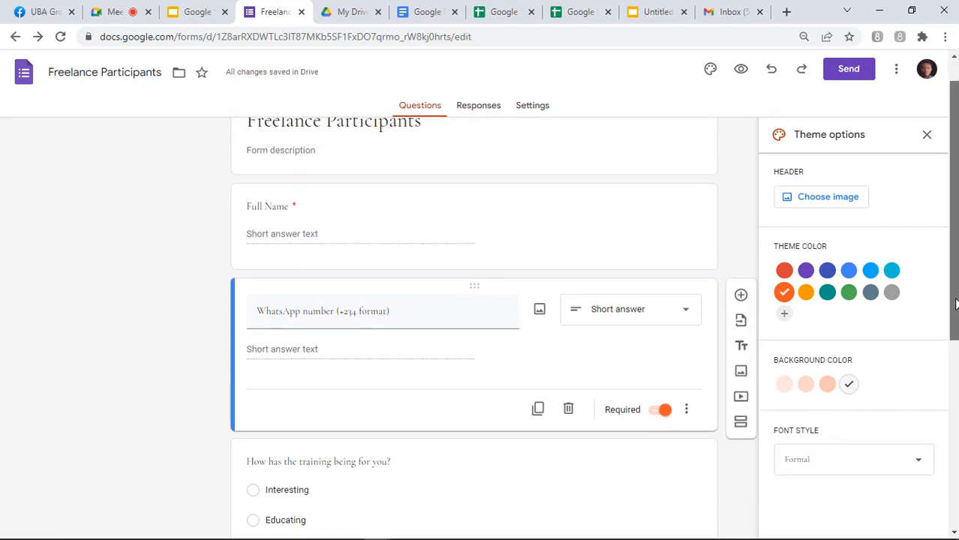
pyautogui.doubleClick(868, 499)
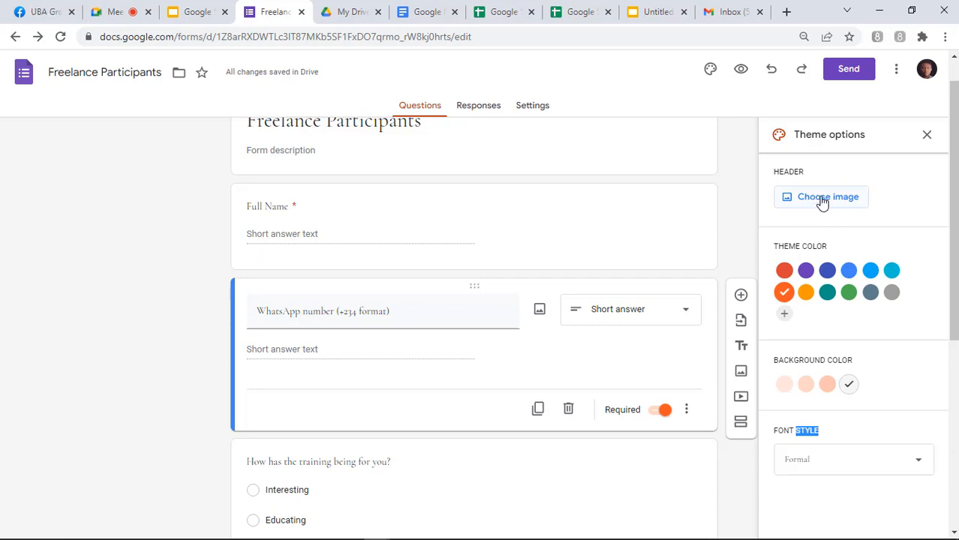
pyautogui.scroll(1, 957, 197)
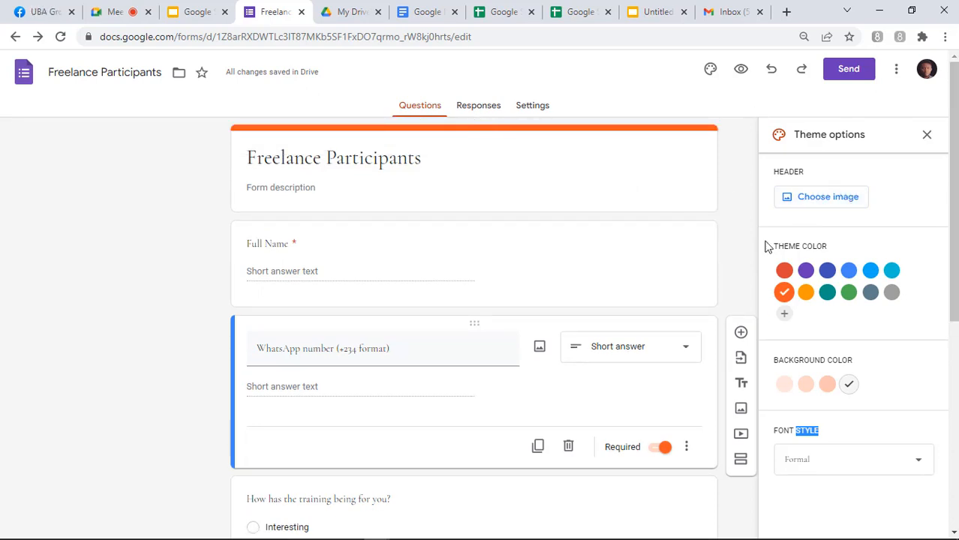
# Step: Set the form's theme color to purple and open the Work and School header images
pyautogui.click(806, 272)
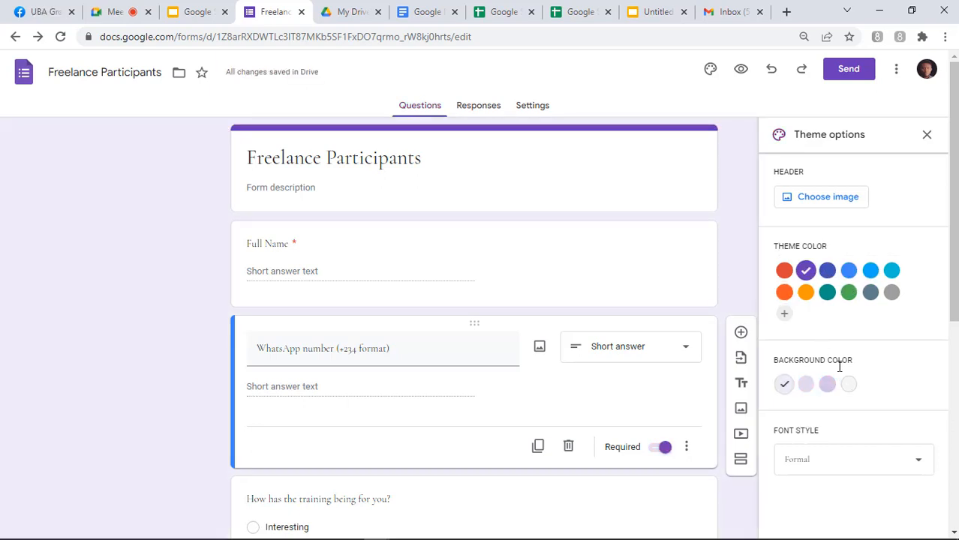
pyautogui.click(816, 200)
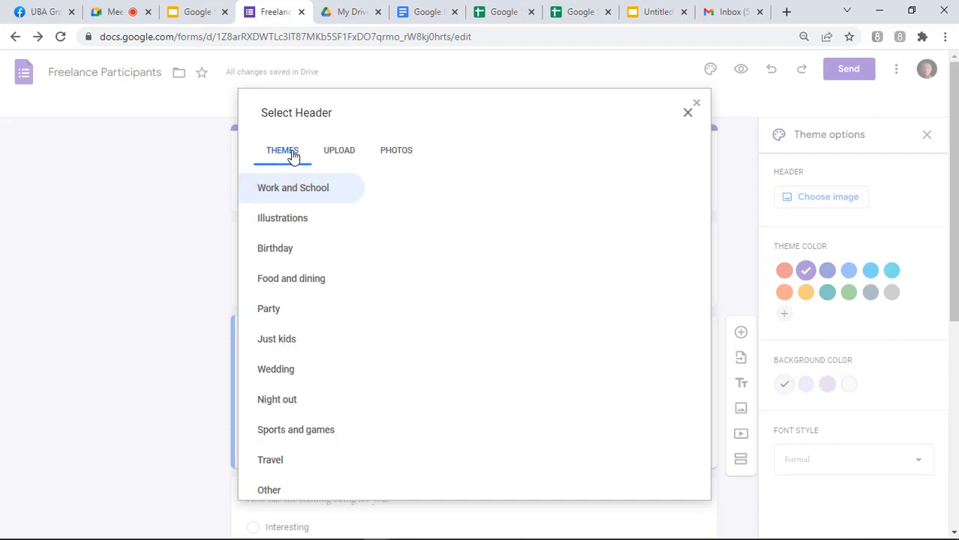
pyautogui.click(283, 193)
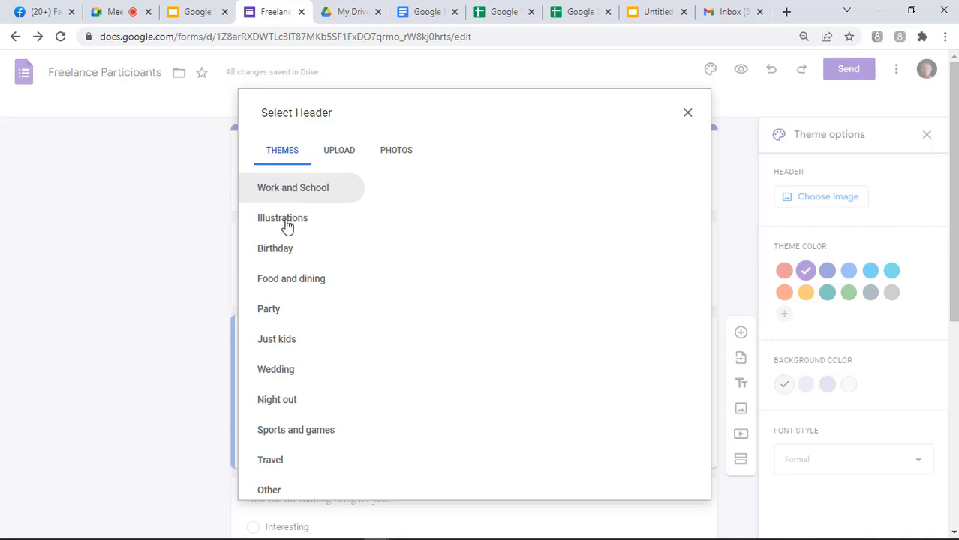
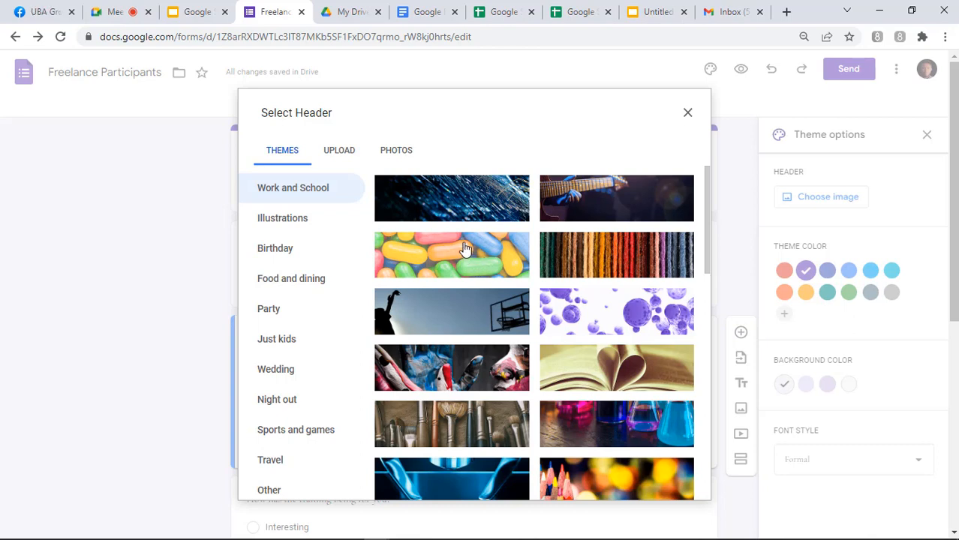
pyautogui.click(342, 153)
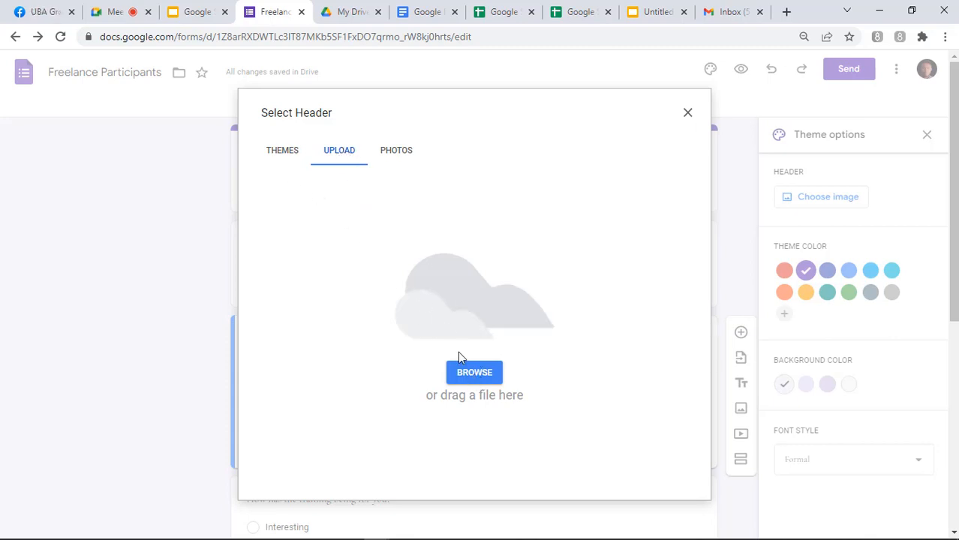
pyautogui.click(474, 374)
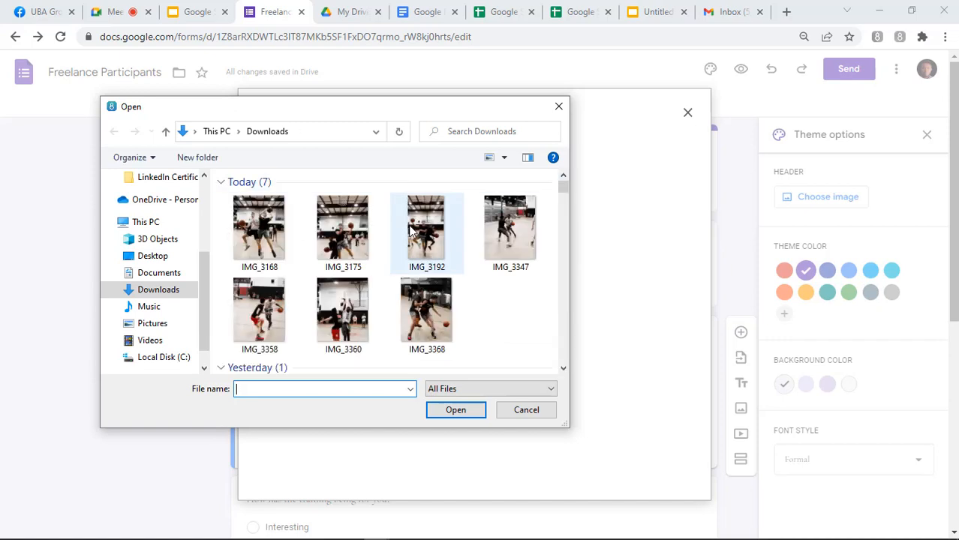
pyautogui.click(558, 105)
# Step: Apply the Work and School image of hands flicking through files as the form header and close the theme options
pyautogui.click(273, 160)
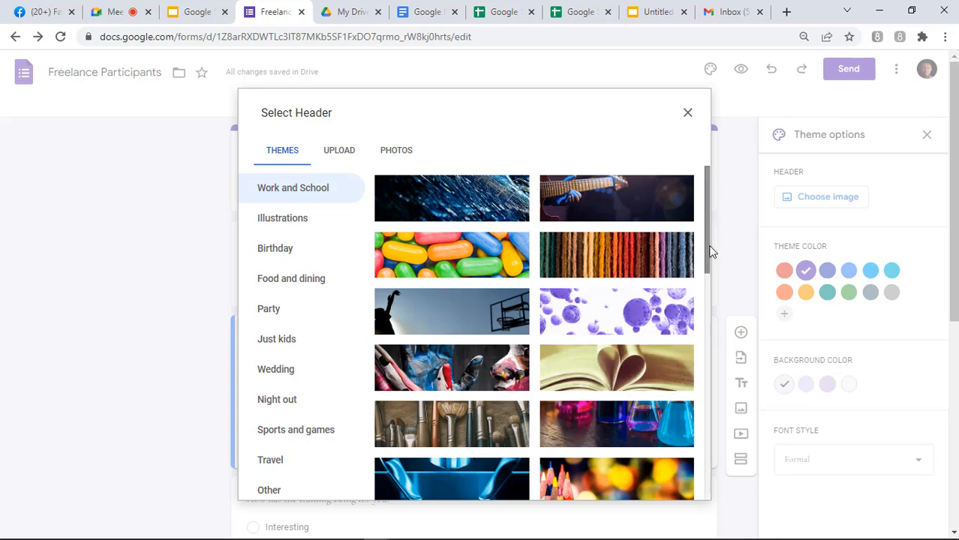
pyautogui.scroll(-1, 710, 251)
pyautogui.moveTo(711, 290); pyautogui.dragTo(719, 422)
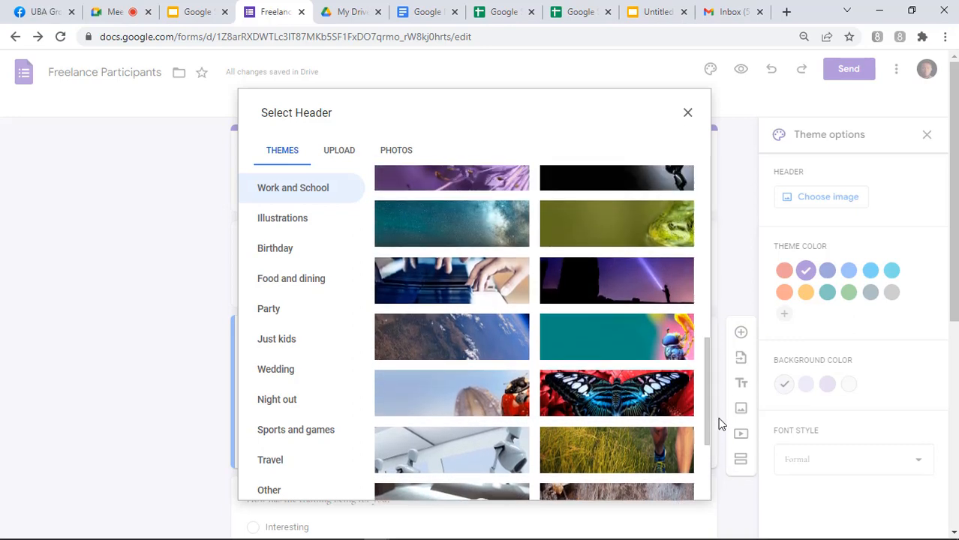
pyautogui.click(499, 294)
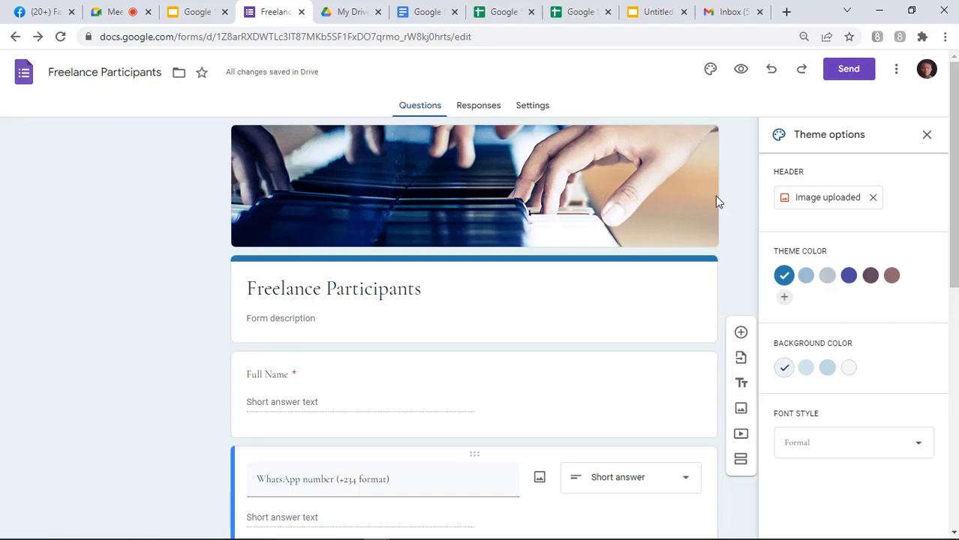
pyautogui.click(927, 137)
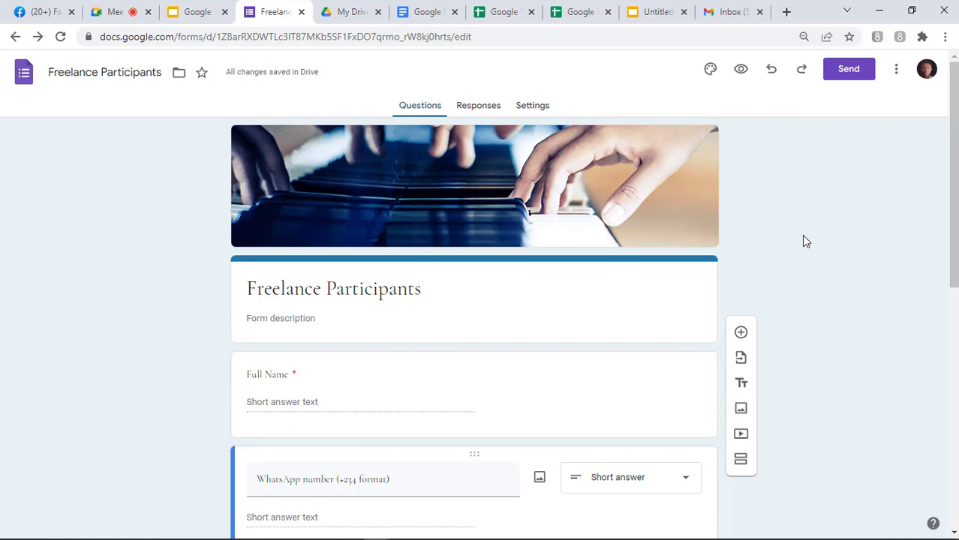
# Step: Preview the form and enter "jhkjhkj" as the full name and "nkjk" as the WhatsApp number
pyautogui.click(741, 71)
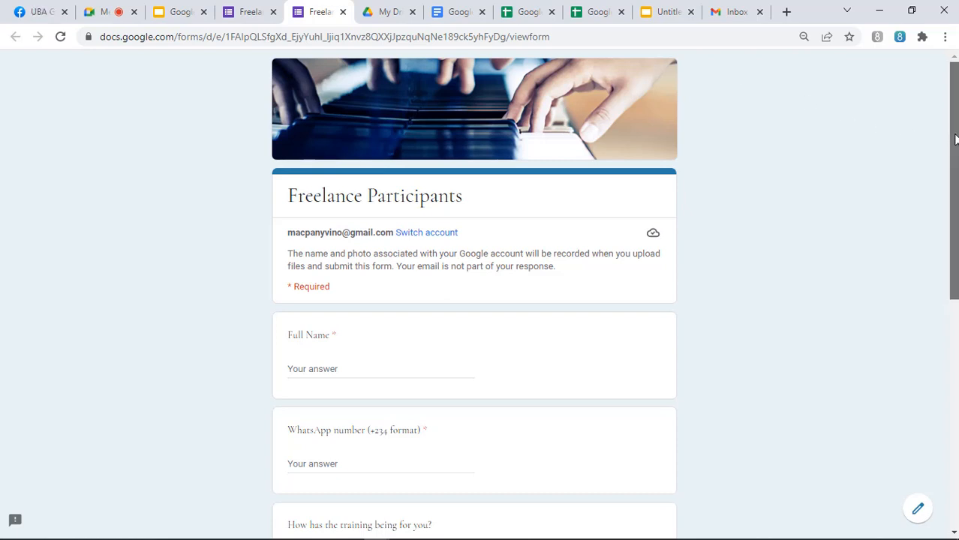
pyautogui.scroll(-2, 956, 138)
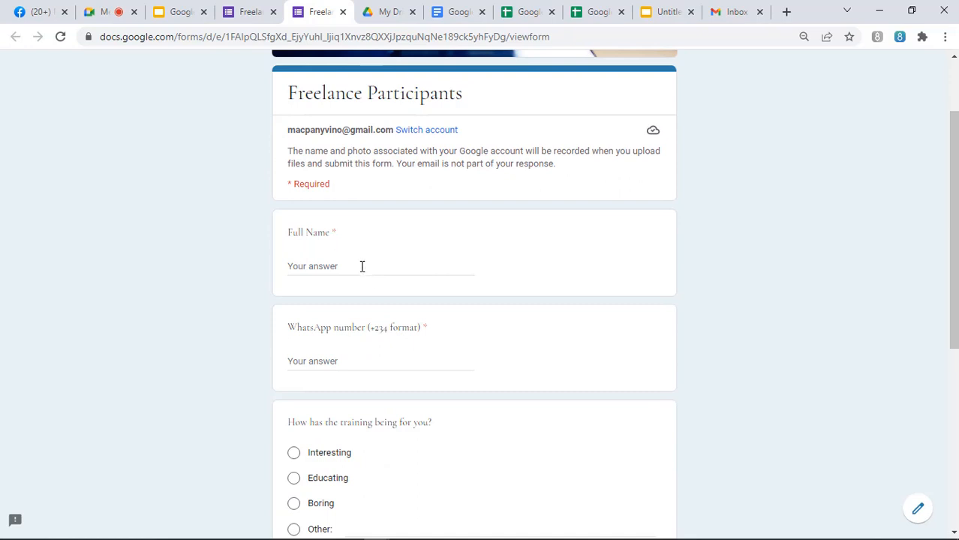
pyautogui.click(361, 267)
pyautogui.write('jhkjhkj')
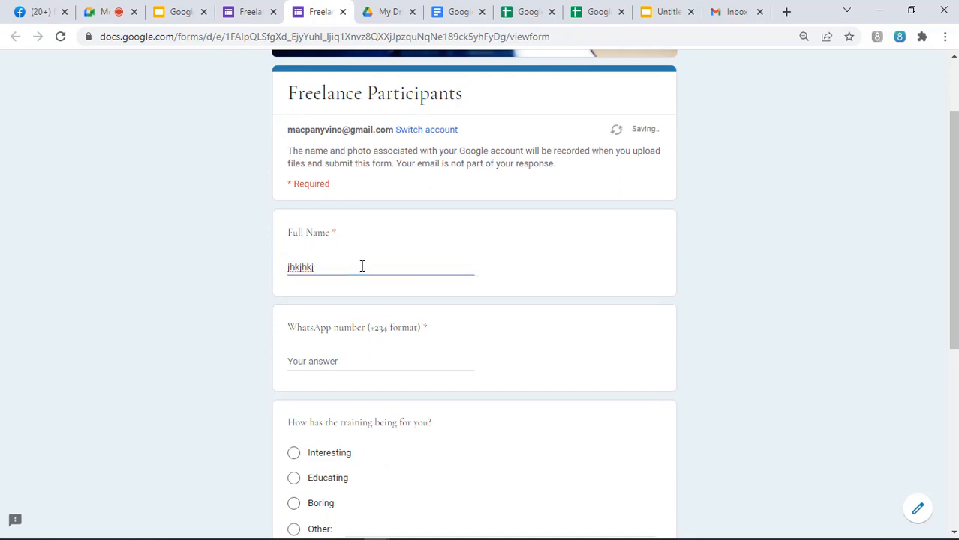
pyautogui.click(335, 361)
pyautogui.write('nkjk')
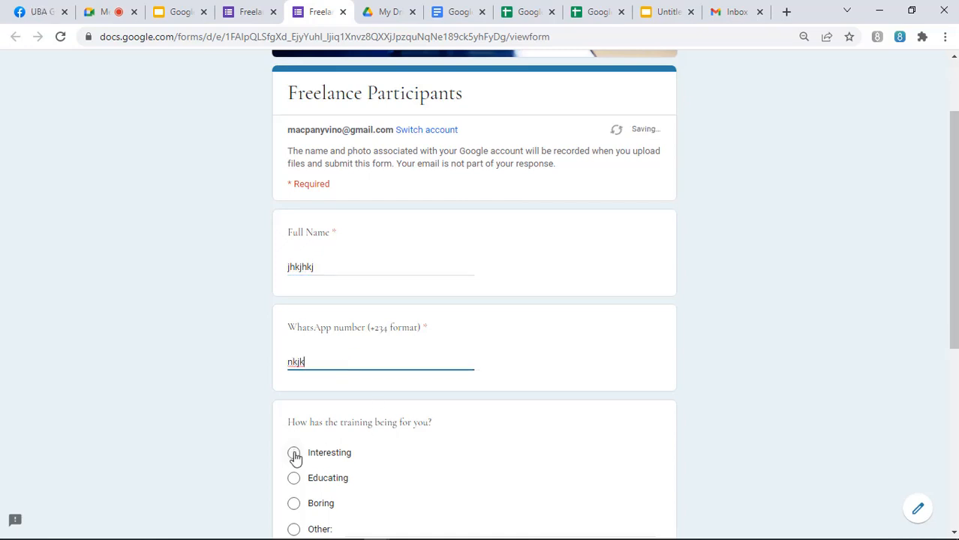
# Step: Answer Boring to the training experience question and Other to the question about recommending the training
pyautogui.click(294, 505)
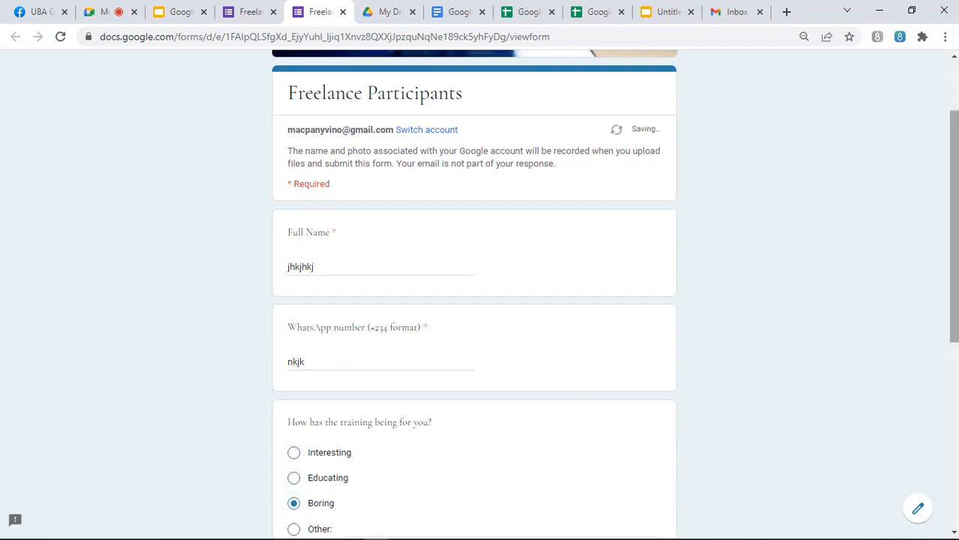
pyautogui.scroll(-4, 593, 336)
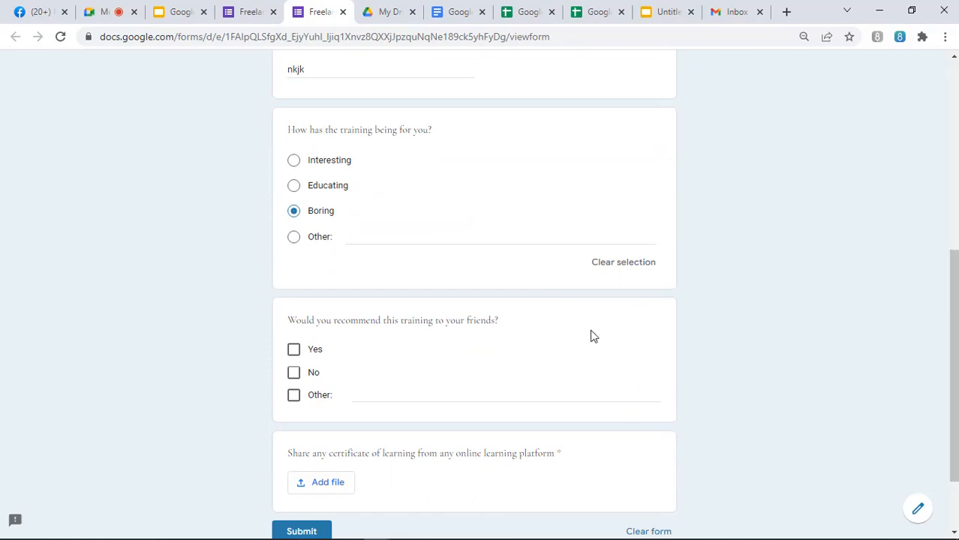
pyautogui.click(294, 397)
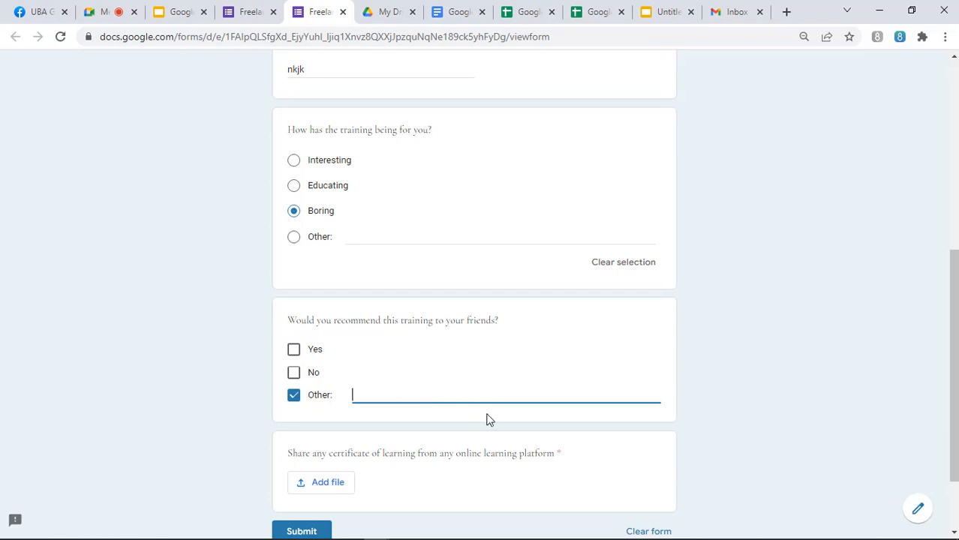
pyautogui.click(321, 484)
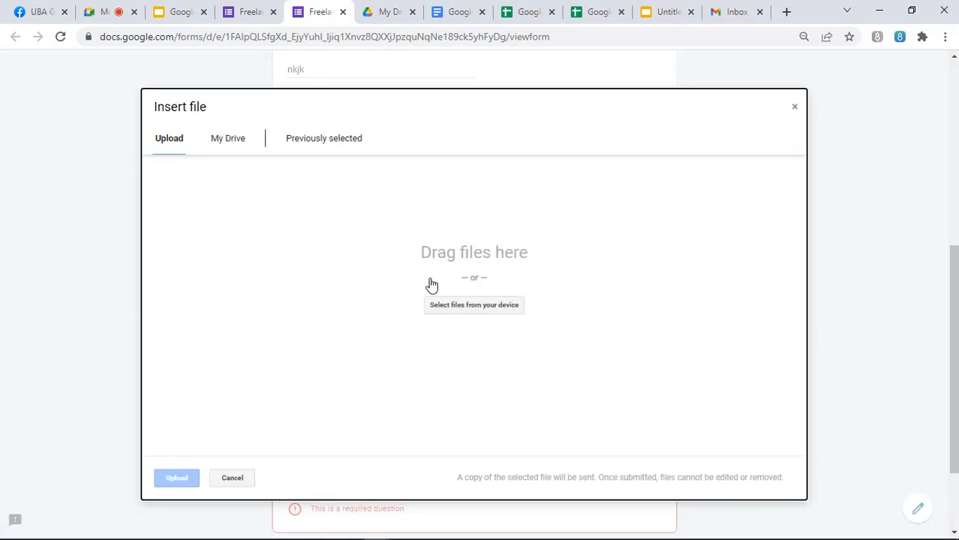
pyautogui.click(474, 304)
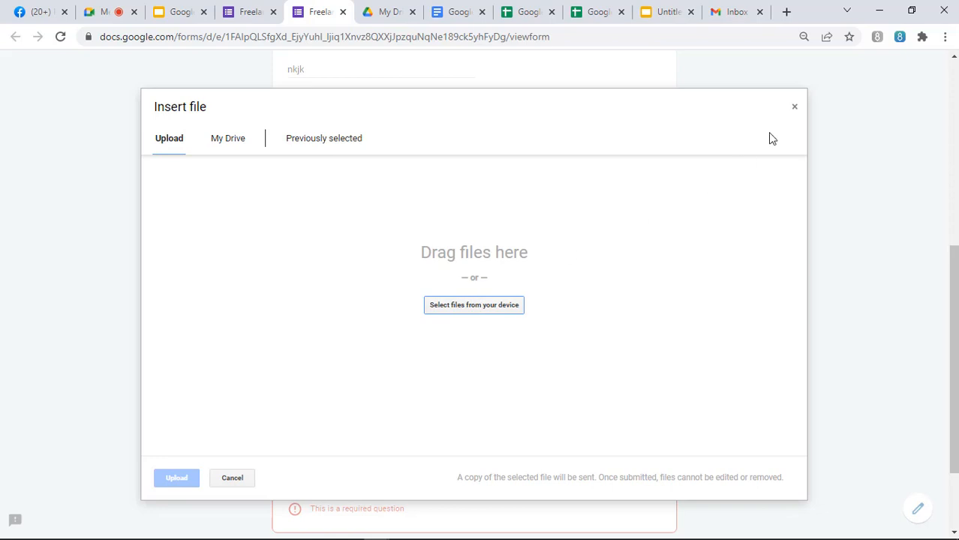
pyautogui.click(794, 109)
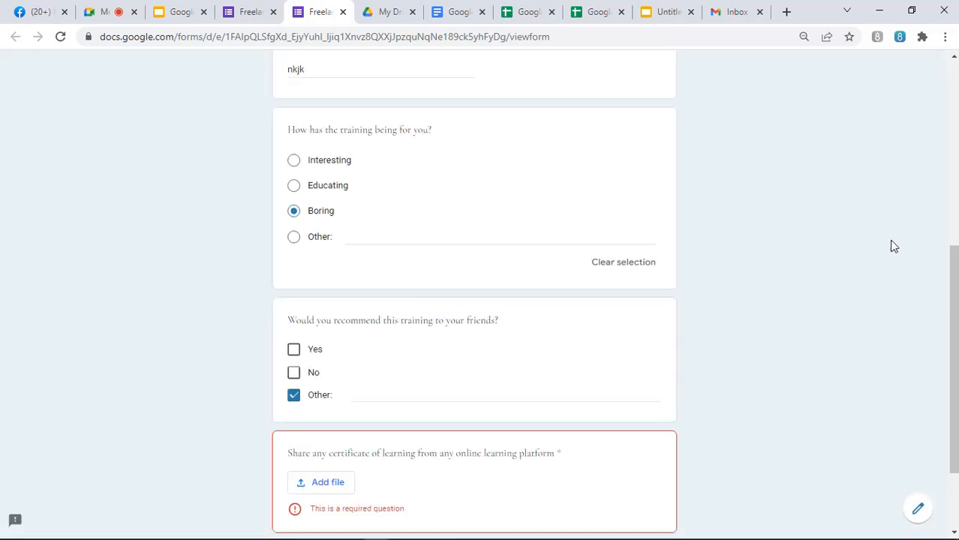
# Step: Close the form preview and turn on Collect emails in the form's email sending options
pyautogui.scroll(-2, 953, 300)
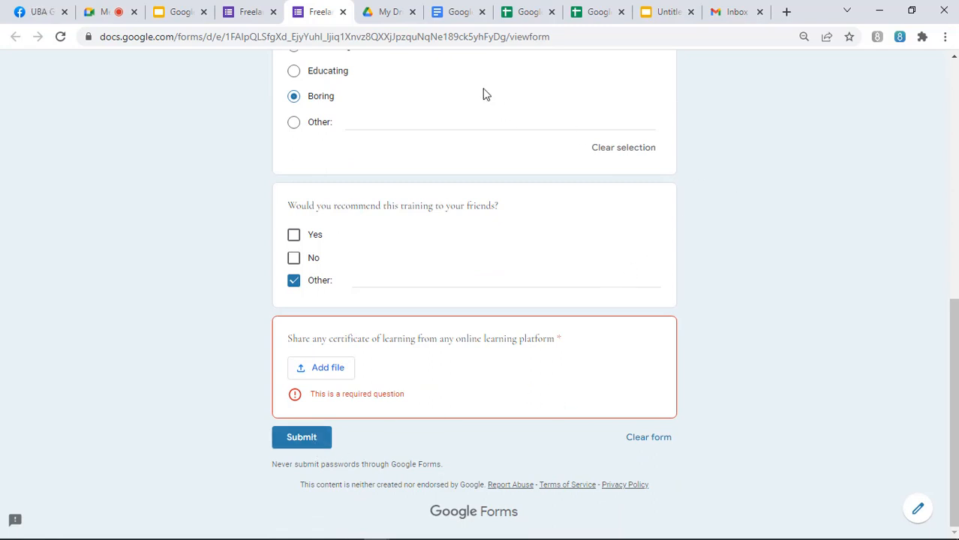
pyautogui.click(342, 12)
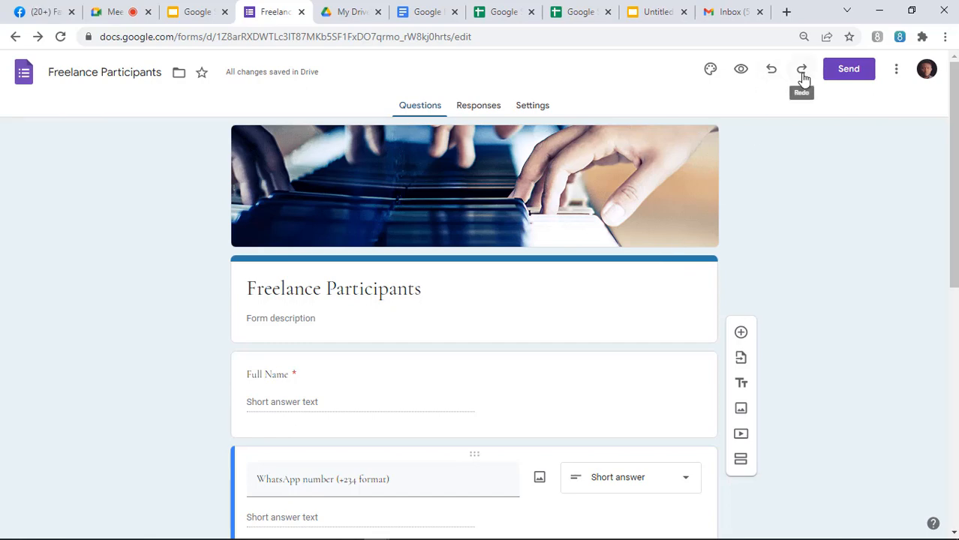
pyautogui.click(851, 72)
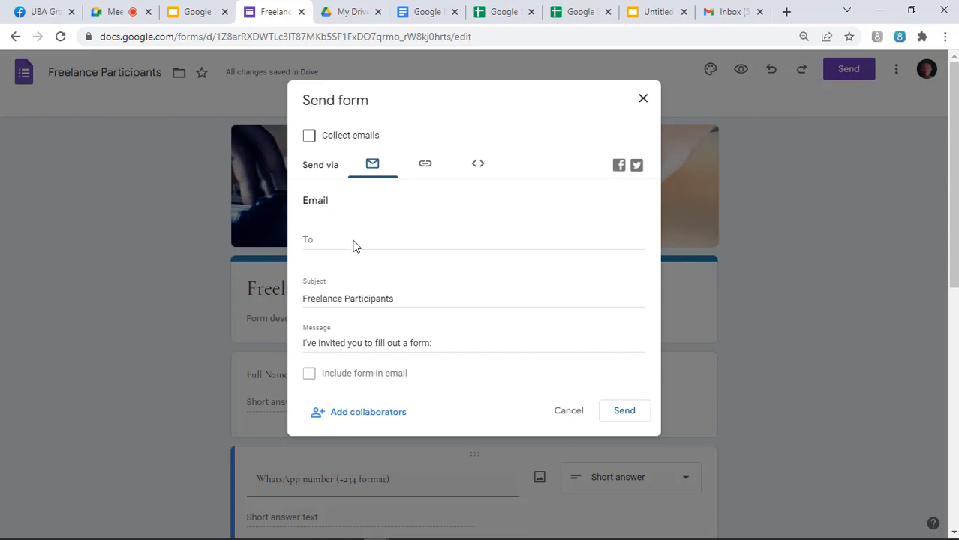
pyautogui.click(309, 138)
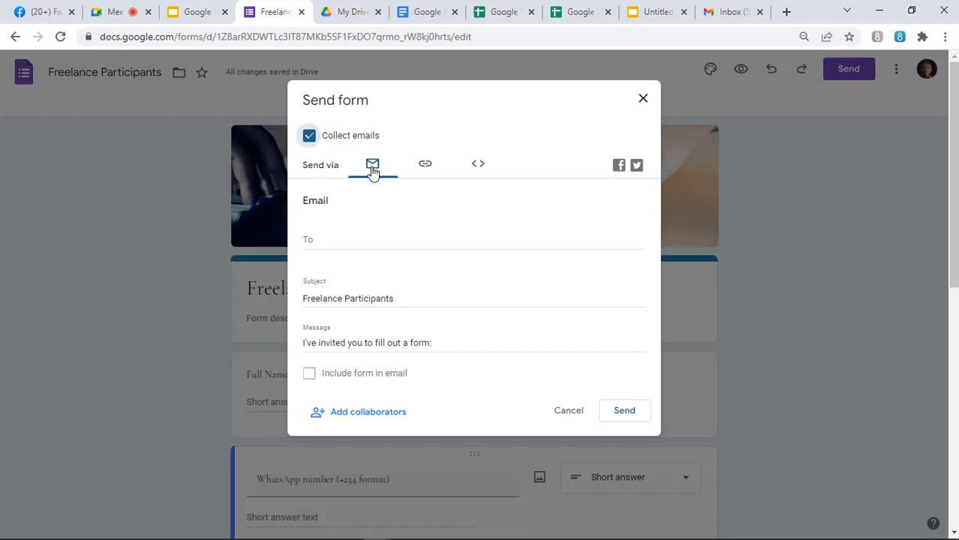
pyautogui.click(333, 239)
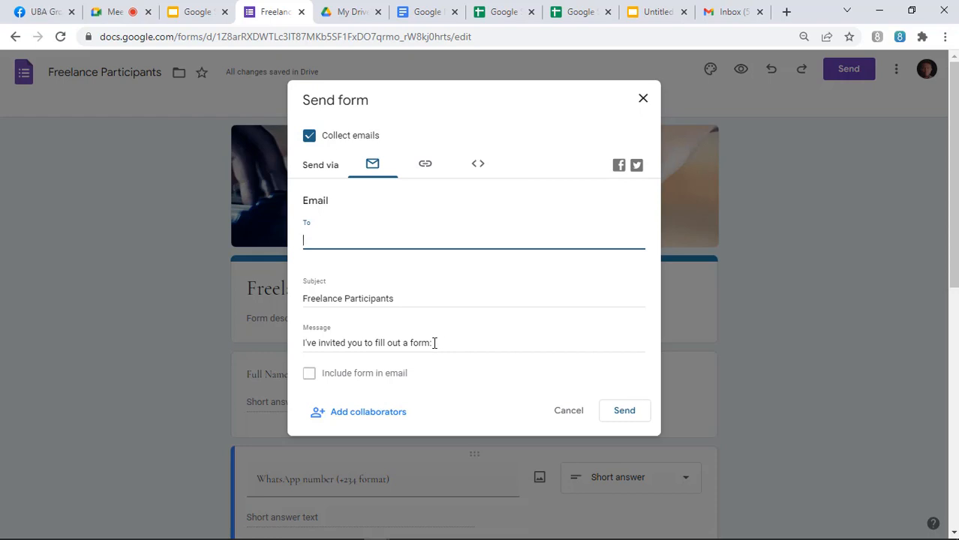
pyautogui.click(309, 375)
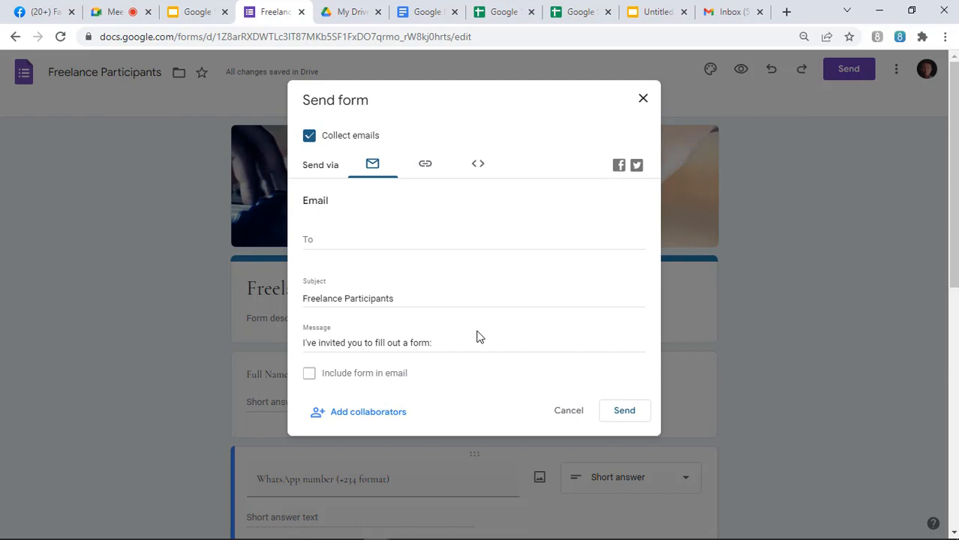
# Step: Set the form's collaborator link access to Anyone with the link and close the sharing dialog
pyautogui.click(368, 414)
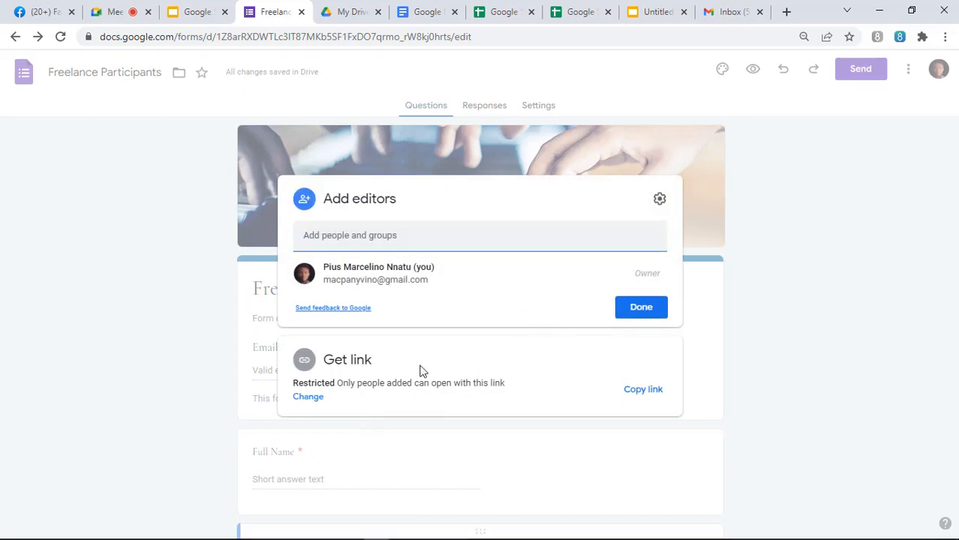
pyautogui.click(309, 398)
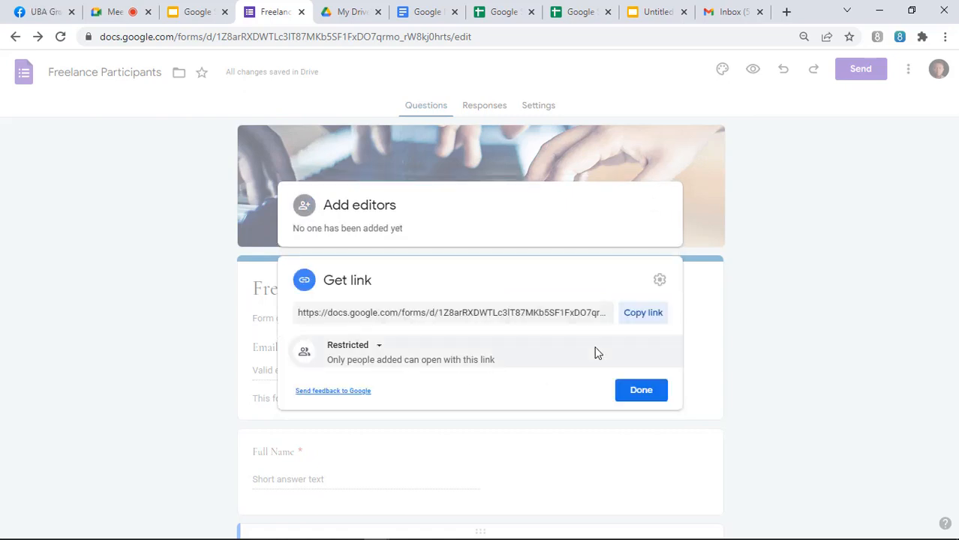
pyautogui.click(381, 346)
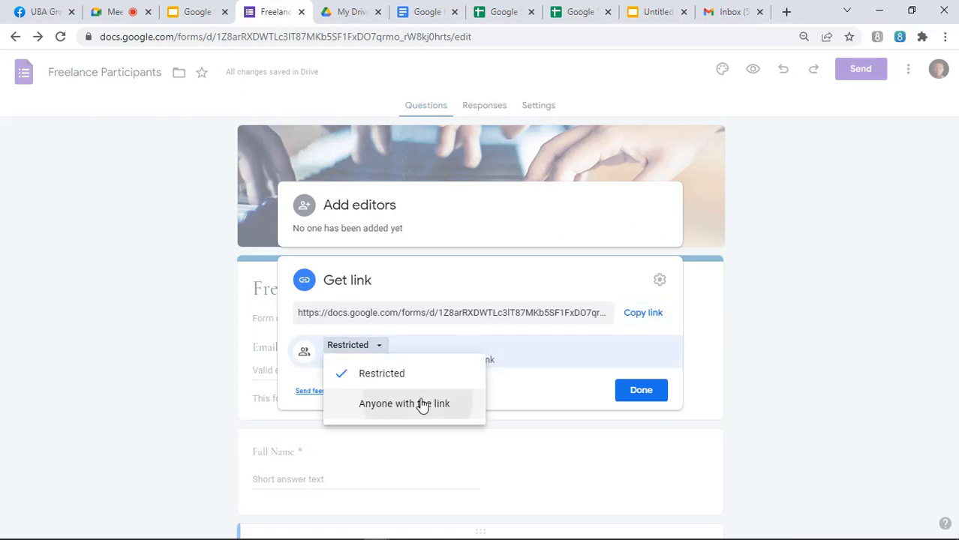
pyautogui.click(416, 403)
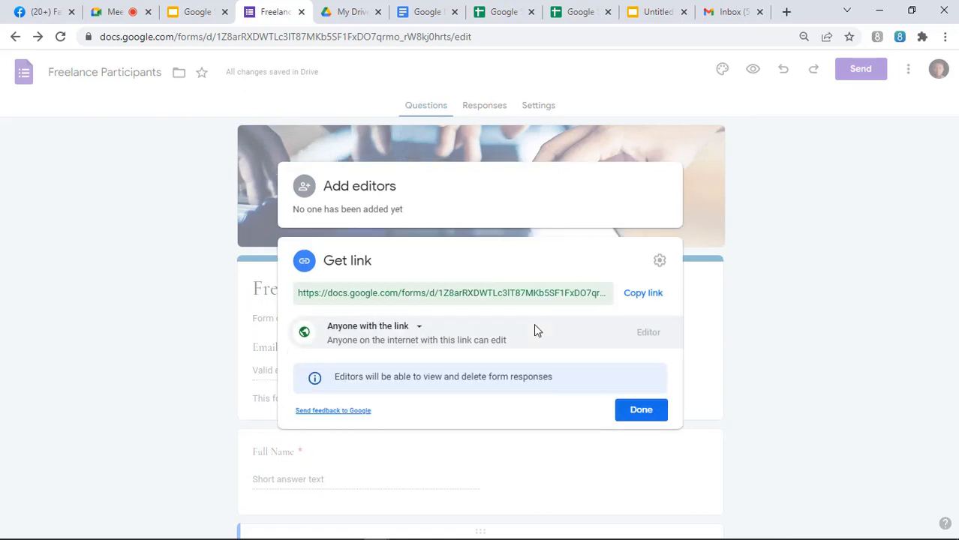
pyautogui.click(748, 242)
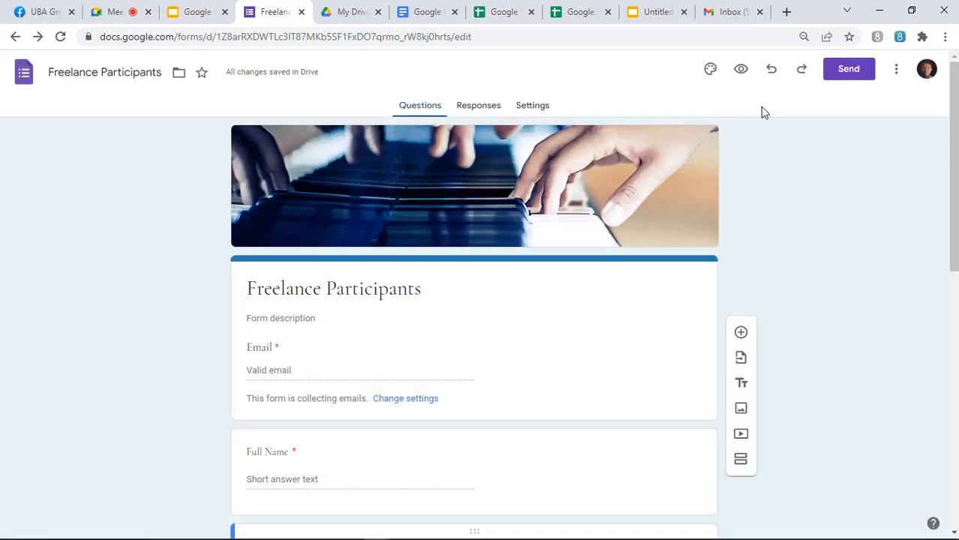
# Step: Get the form's sending link with Shorten URL turned on and copy the shortened link
pyautogui.click(847, 75)
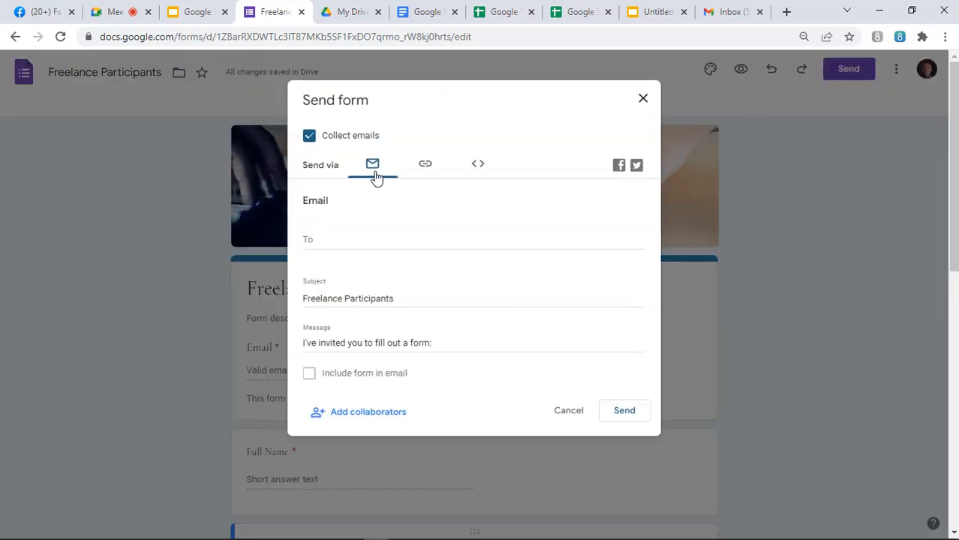
pyautogui.click(427, 166)
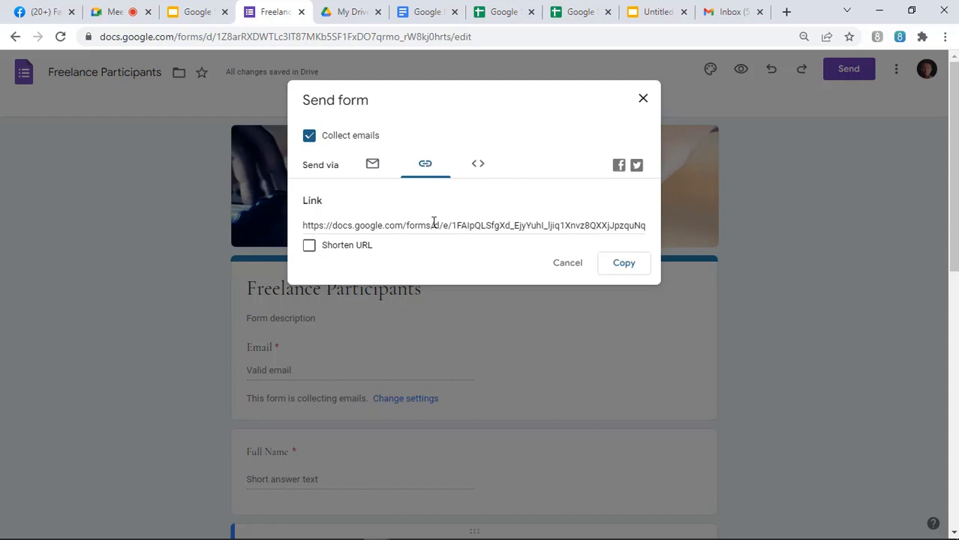
pyautogui.click(618, 265)
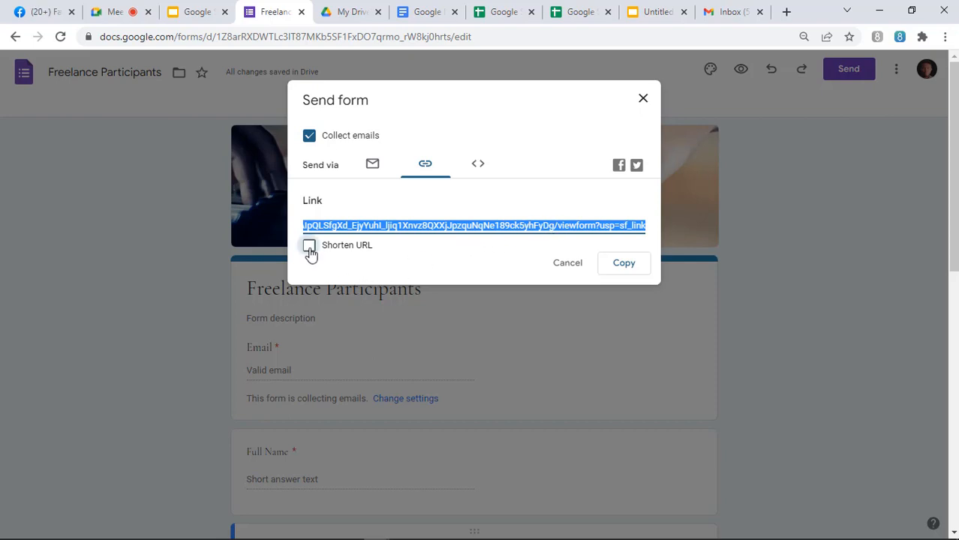
pyautogui.click(310, 251)
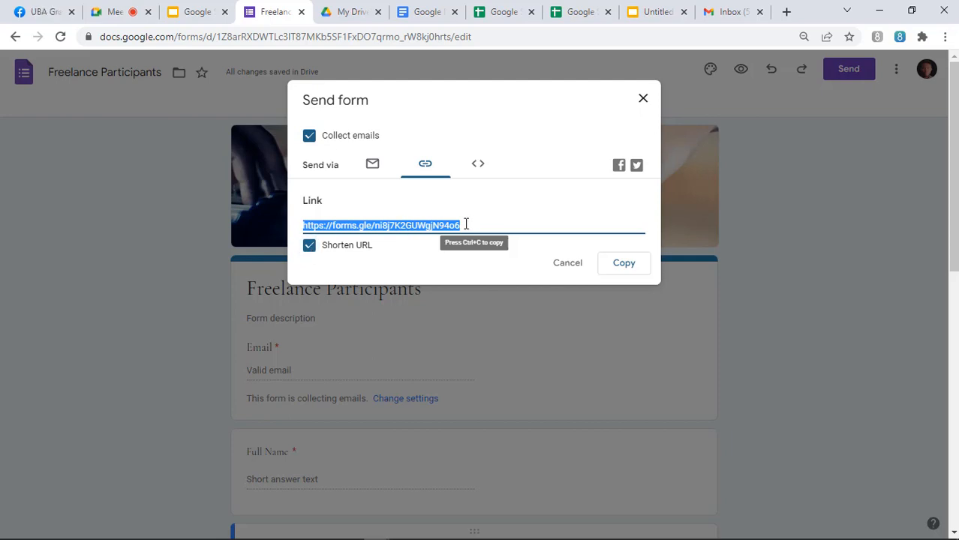
pyautogui.click(624, 264)
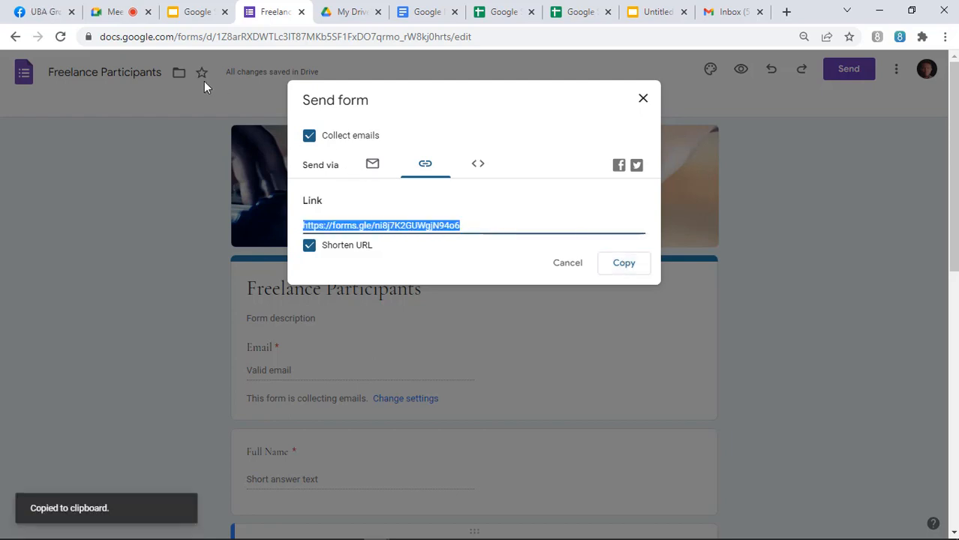
# Step: Switch to the Google Meet call and send the shortened form link to everyone in the in-call messages
pyautogui.click(116, 14)
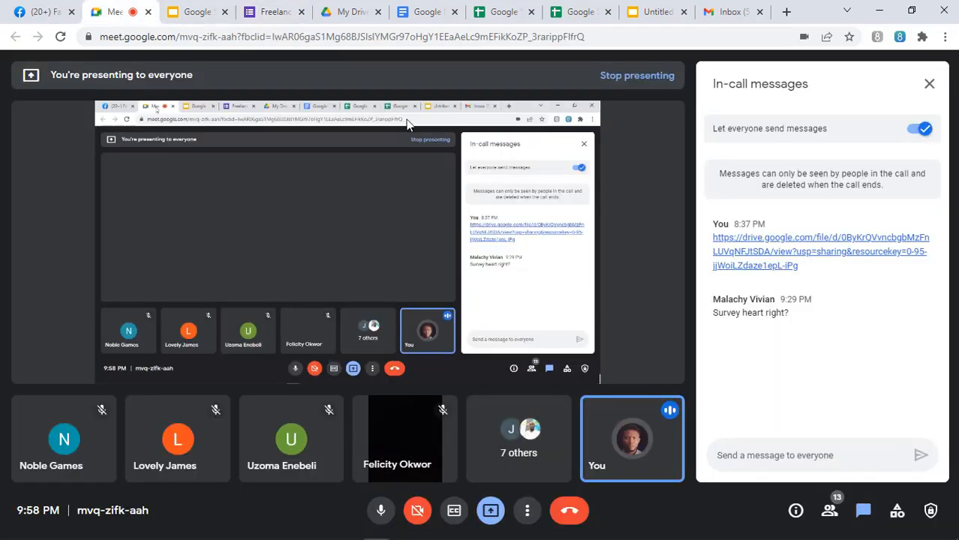
pyautogui.click(826, 455)
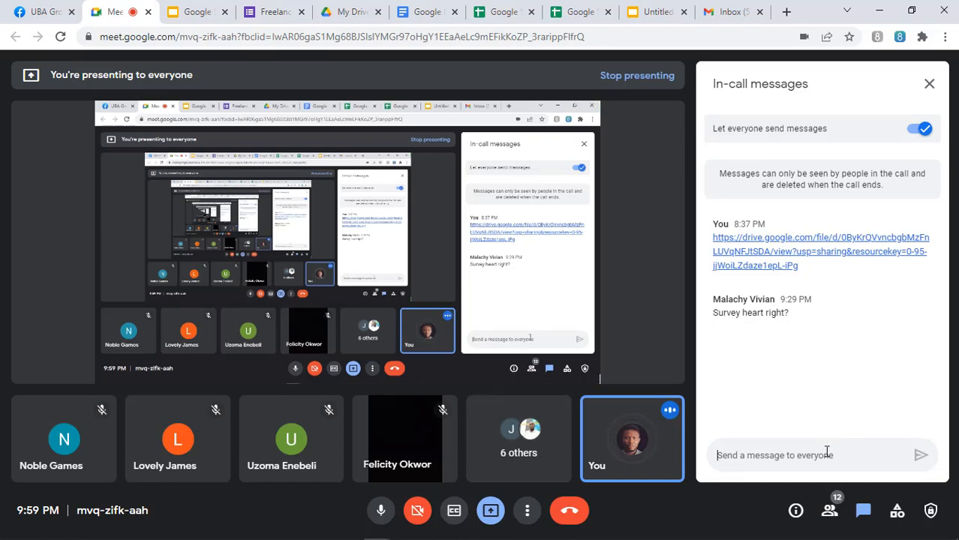
pyautogui.hotkey('ctrl', 'v')
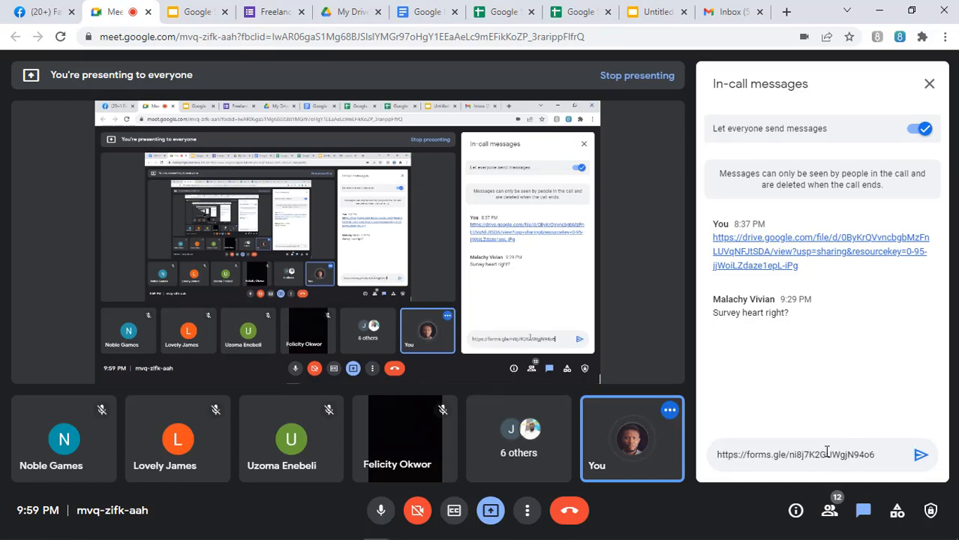
pyautogui.click(920, 457)
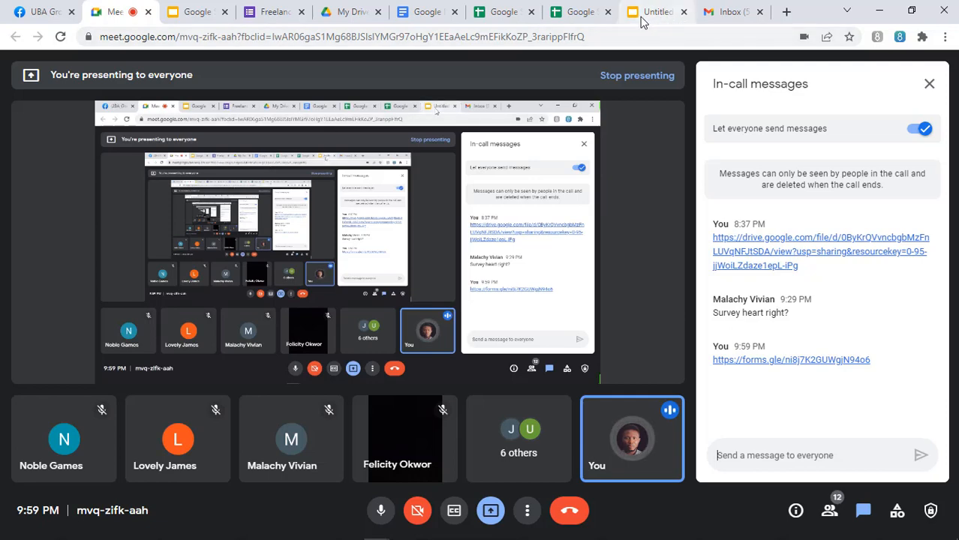
# Step: Return to the Freelance Participants form, check its Embed HTML sending option, and close the Send form dialog
pyautogui.click(190, 15)
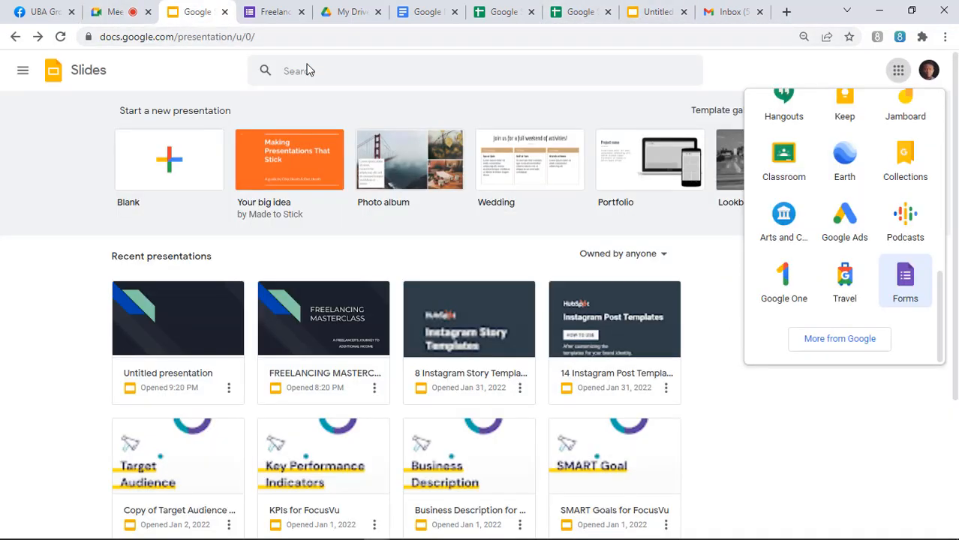
pyautogui.click(270, 13)
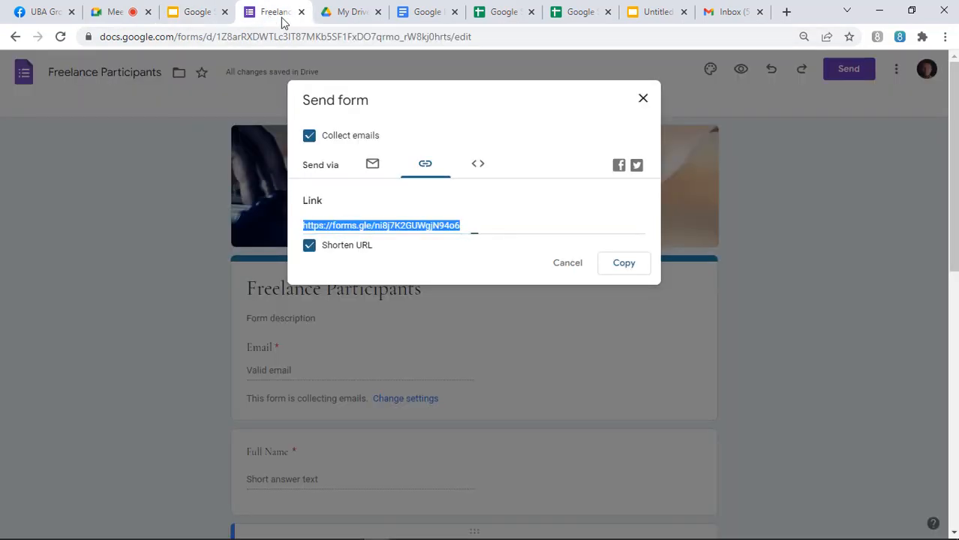
pyautogui.click(478, 168)
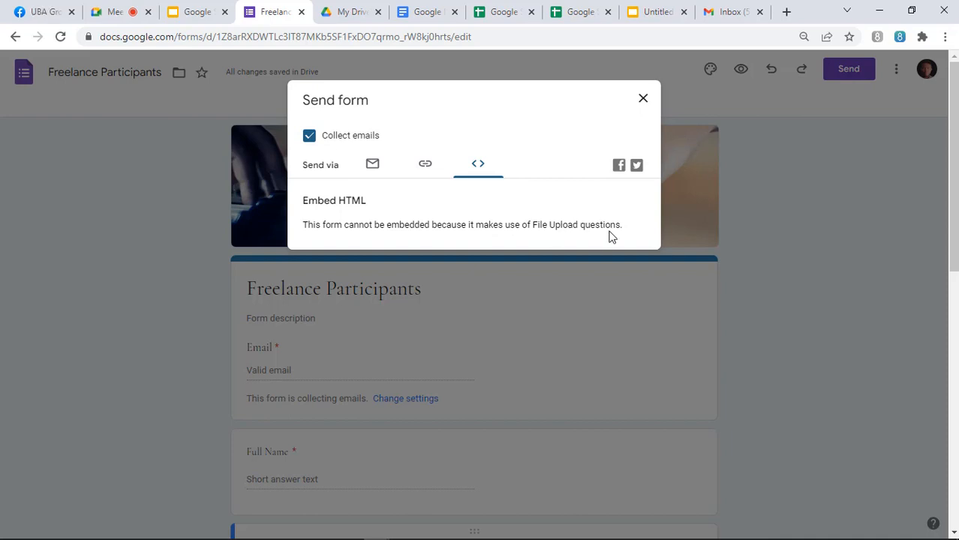
pyautogui.click(643, 102)
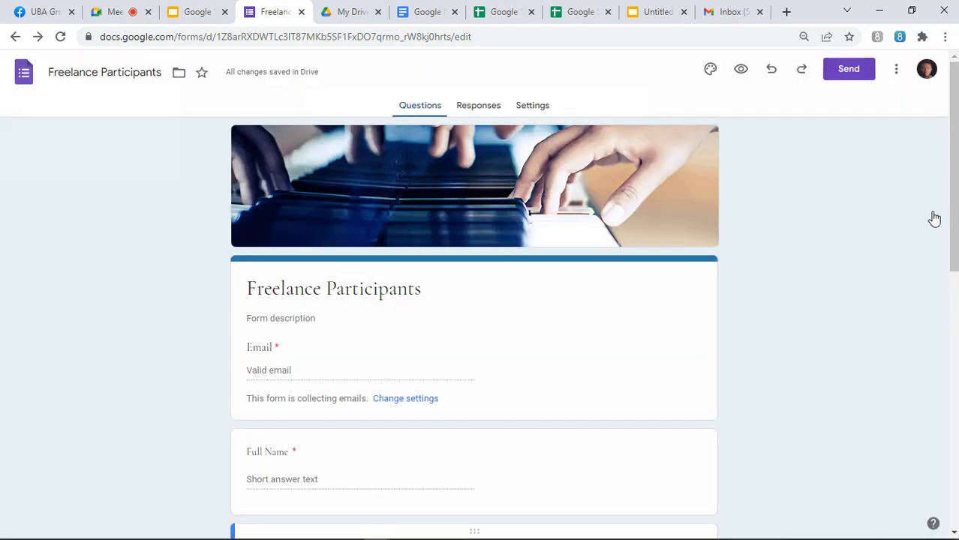
# Step: Delete the file upload question asking for a certificate of learning from the end of the form
pyautogui.moveTo(956, 201); pyautogui.dragTo(956, 456)
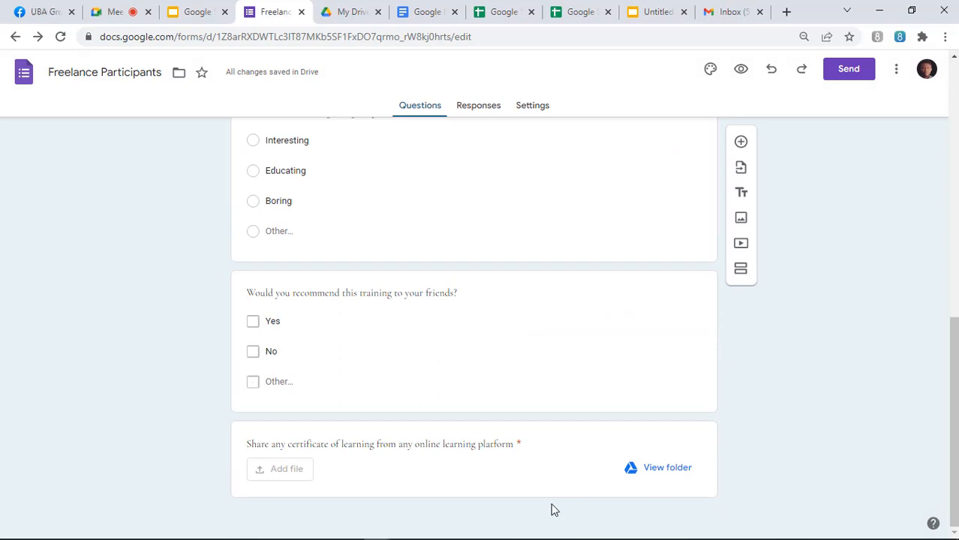
pyautogui.click(451, 446)
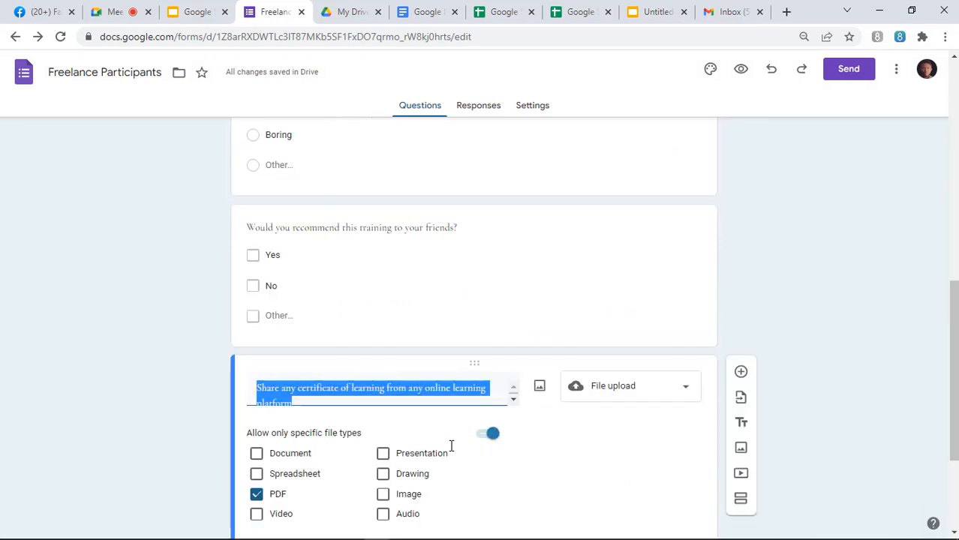
pyautogui.moveTo(953, 416); pyautogui.dragTo(953, 481)
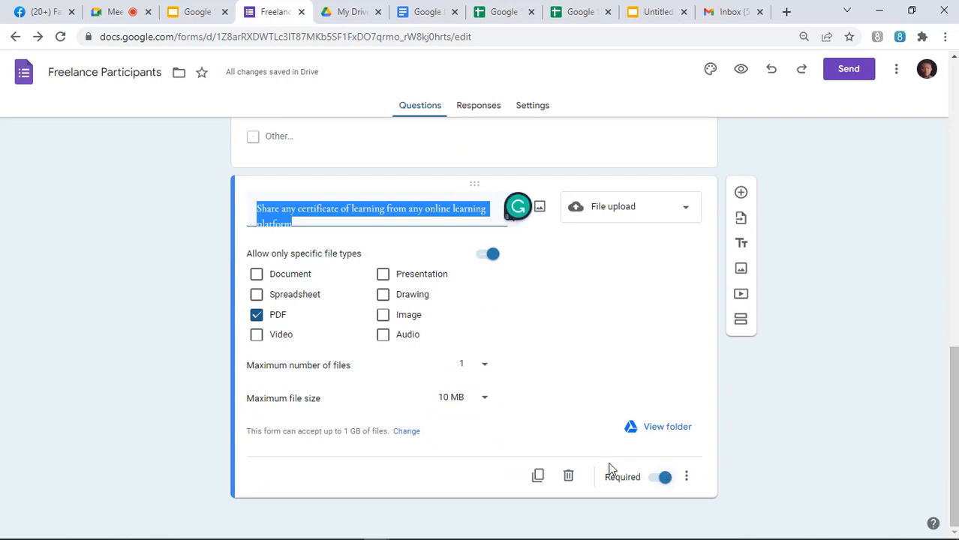
pyautogui.click(569, 481)
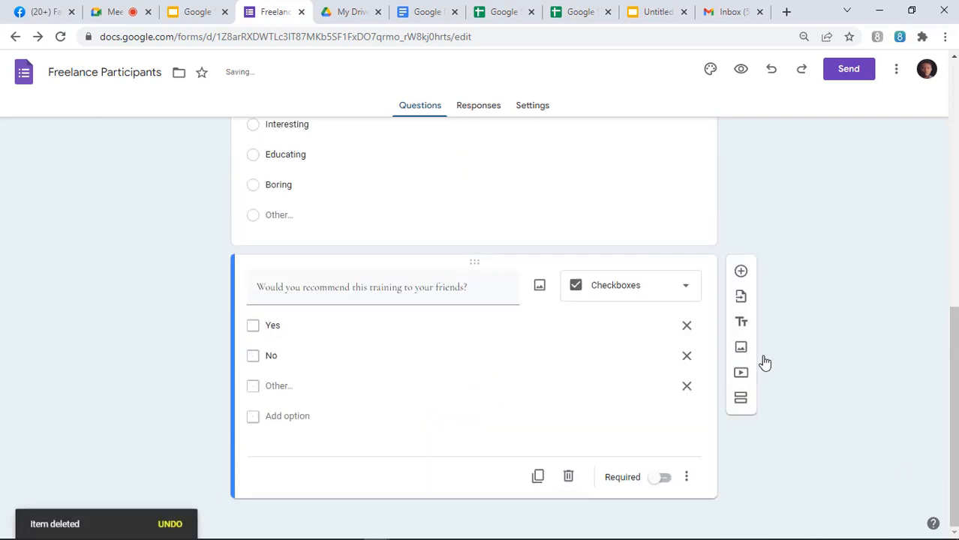
# Step: Examine the form's Embed HTML code and social sharing options, as well as its additional form actions
pyautogui.moveTo(955, 384); pyautogui.dragTo(956, 116)
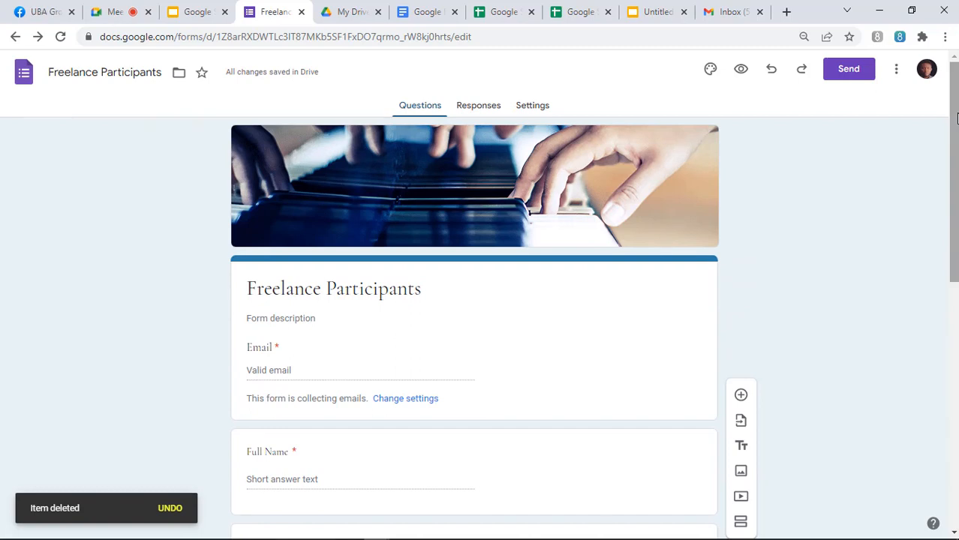
pyautogui.click(840, 71)
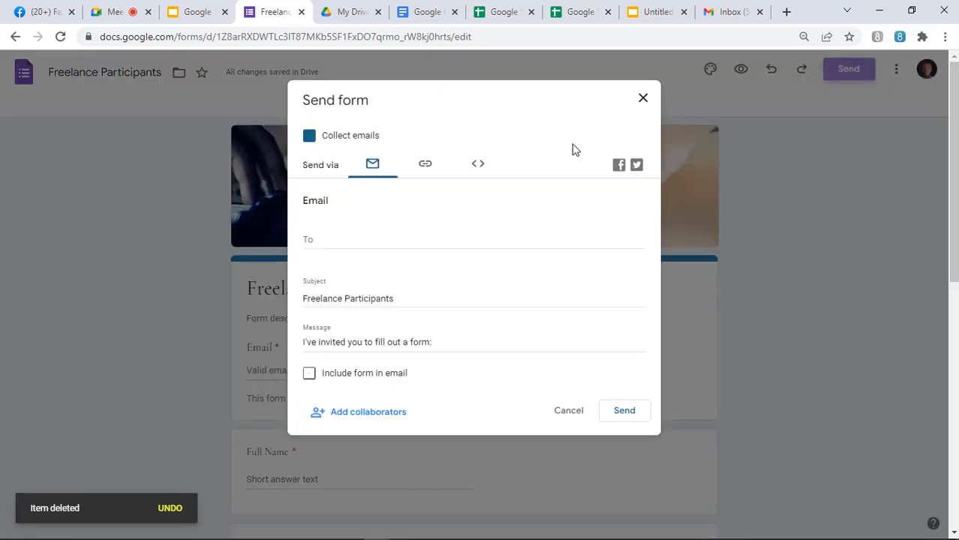
pyautogui.click(478, 166)
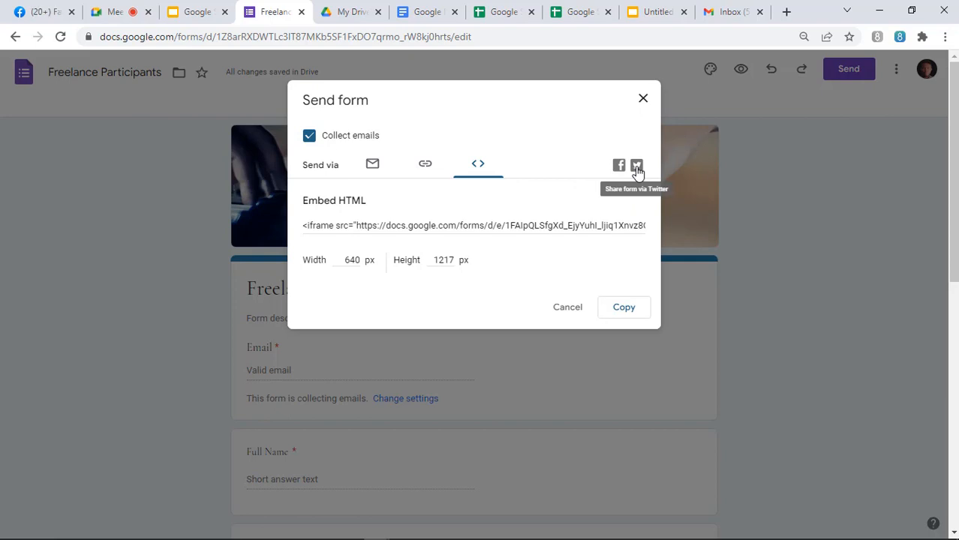
pyautogui.click(643, 101)
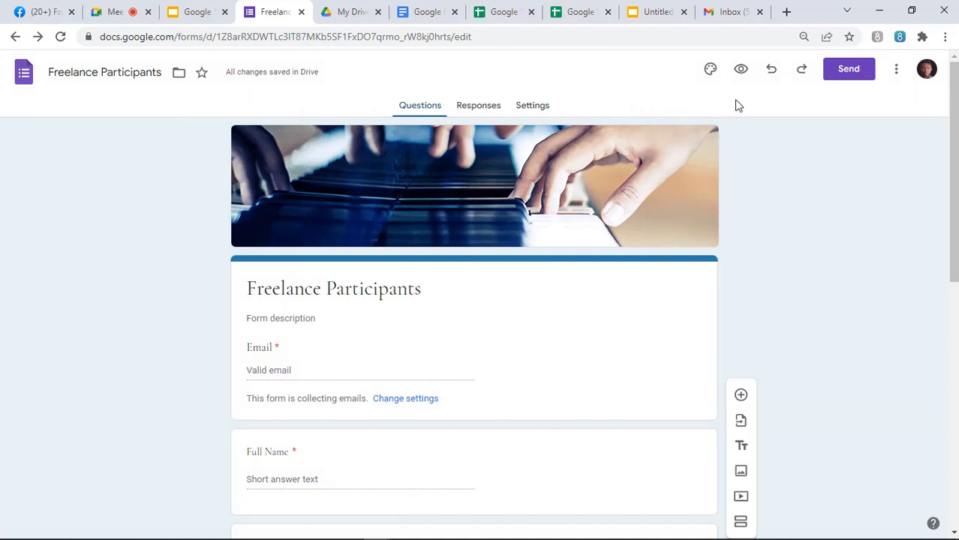
pyautogui.click(897, 73)
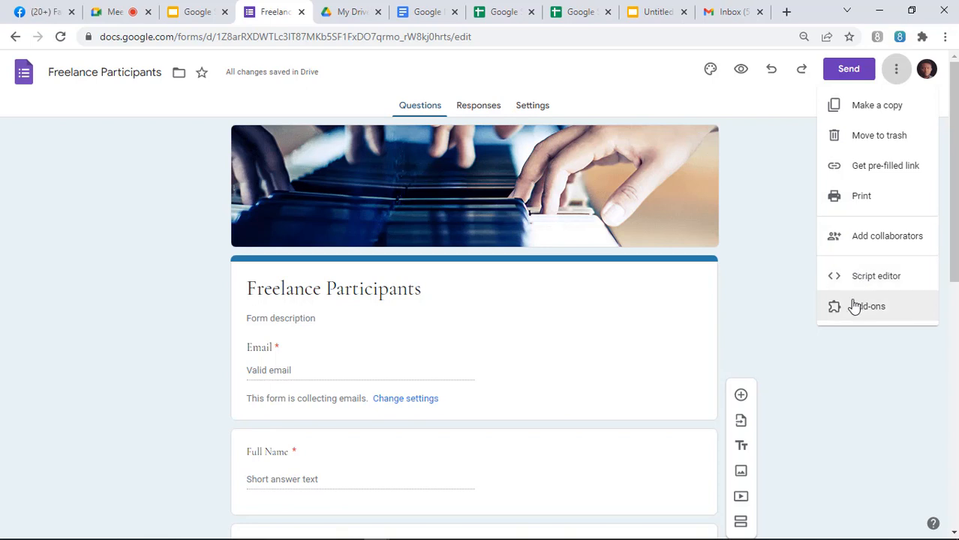
pyautogui.click(787, 248)
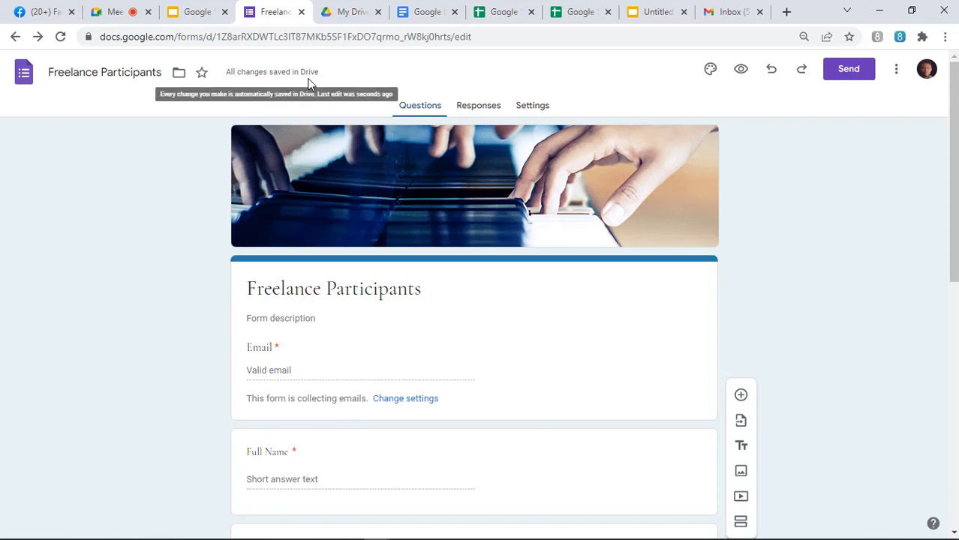
# Step: Open the Event Registration form, examine its questions from the header to the accommodation consent, and view its response summary
pyautogui.click(15, 38)
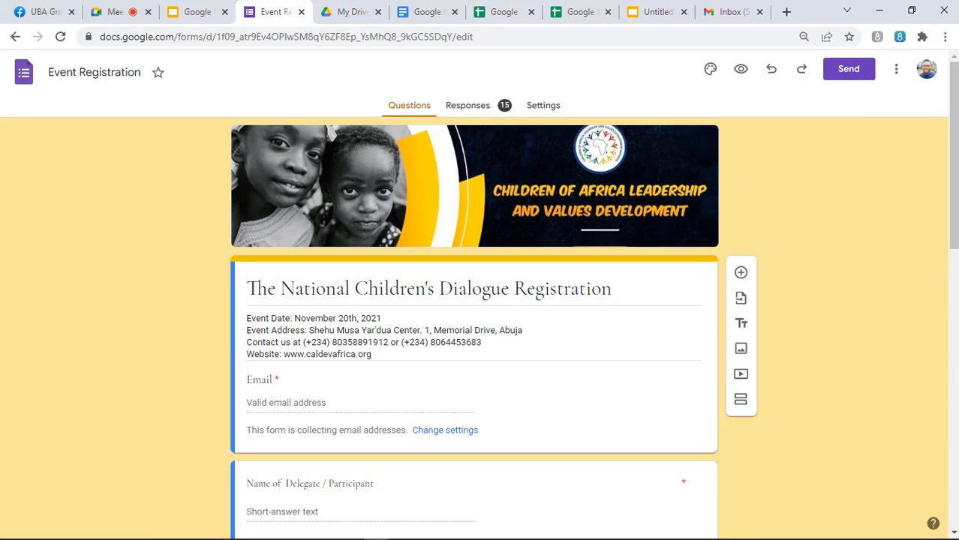
pyautogui.scroll(-3, 956, 195)
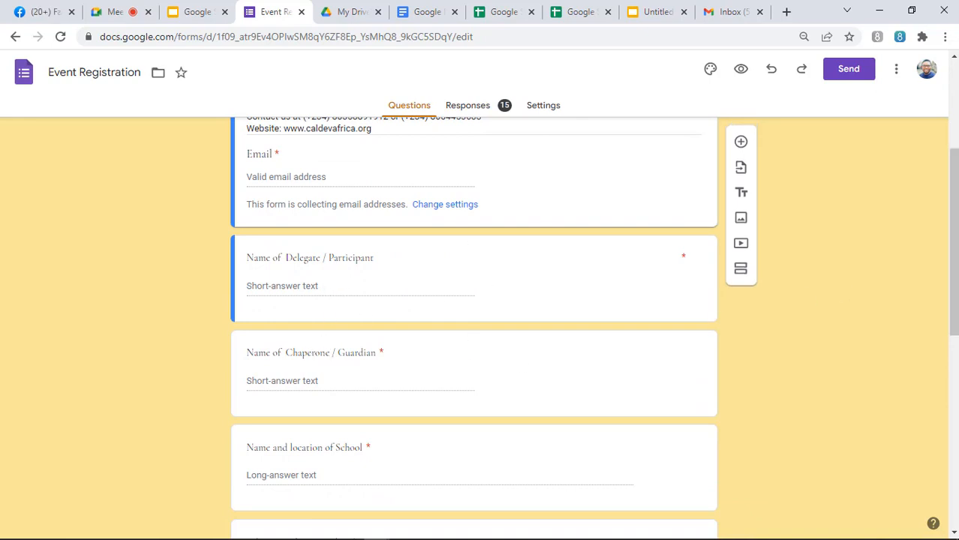
pyautogui.moveTo(953, 242); pyautogui.dragTo(954, 329)
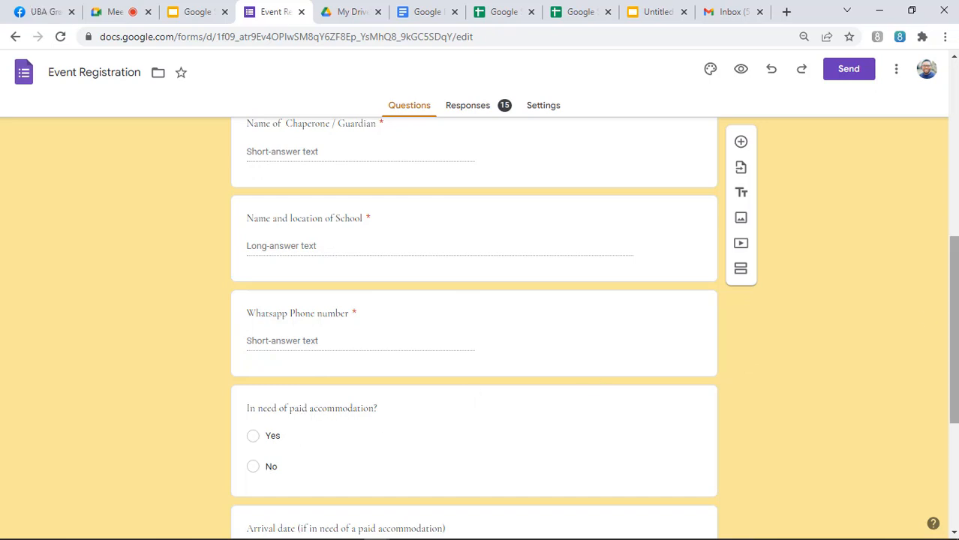
pyautogui.scroll(-3, 567, 337)
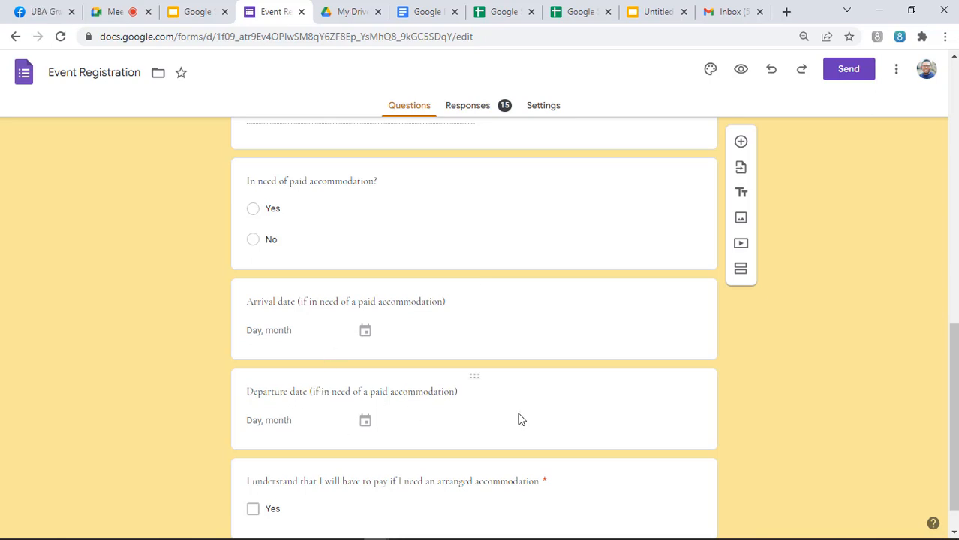
pyautogui.moveTo(955, 370); pyautogui.dragTo(955, 389)
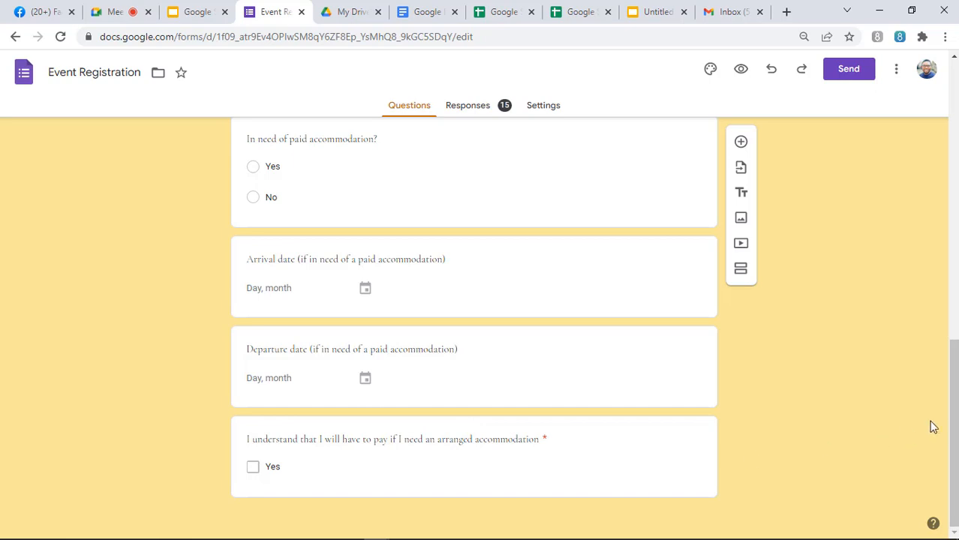
pyautogui.moveTo(956, 418); pyautogui.dragTo(955, 141)
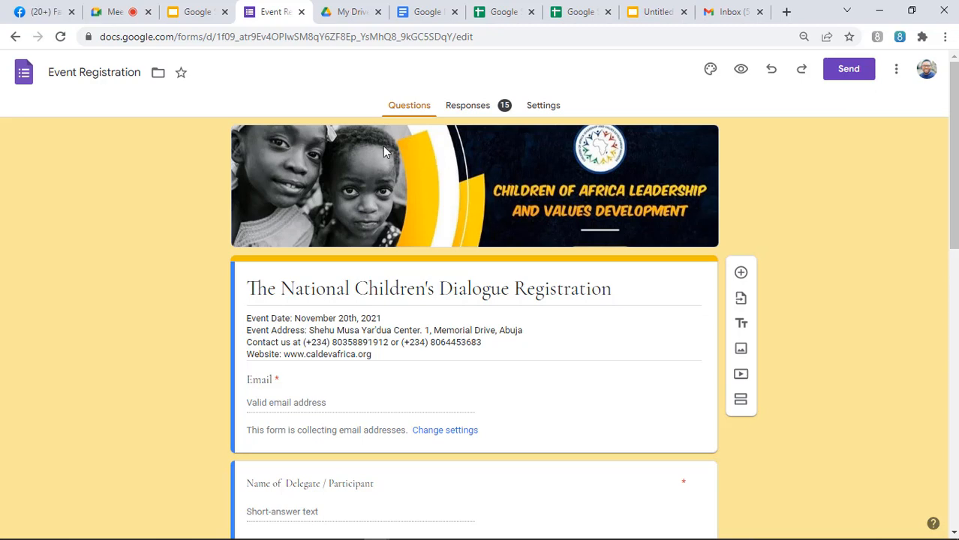
pyautogui.click(464, 108)
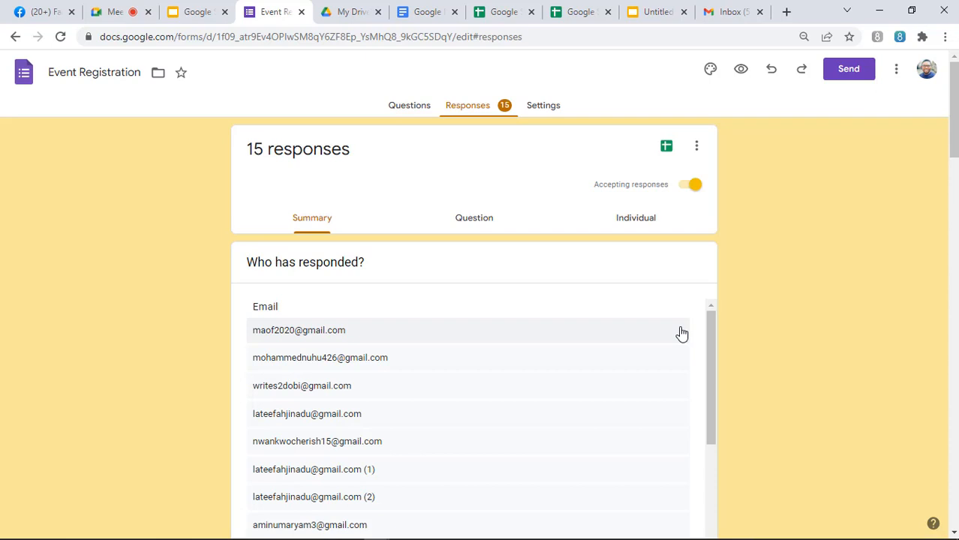
# Step: Recheck the Event Registration form's header and opening questions, and return to its response summary
pyautogui.click(408, 107)
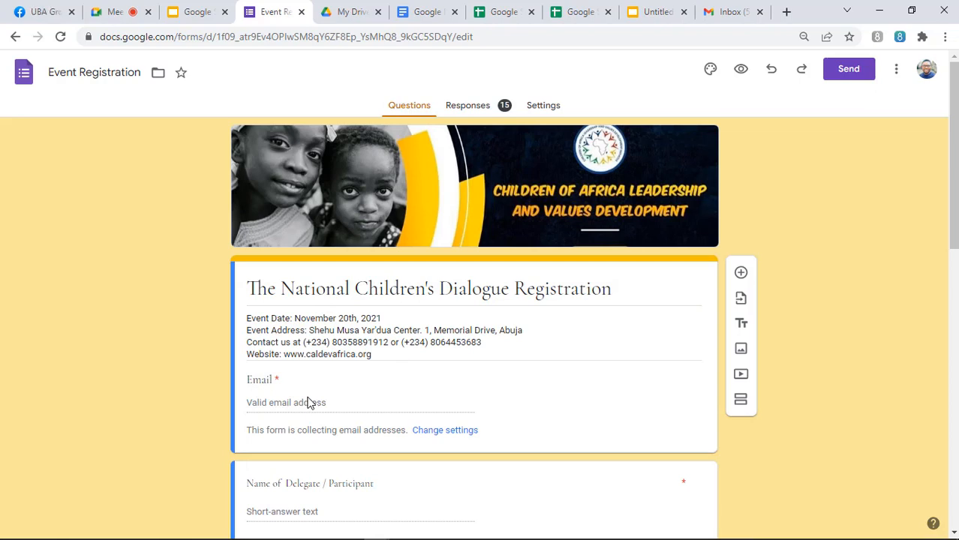
pyautogui.moveTo(954, 207); pyautogui.dragTo(947, 184)
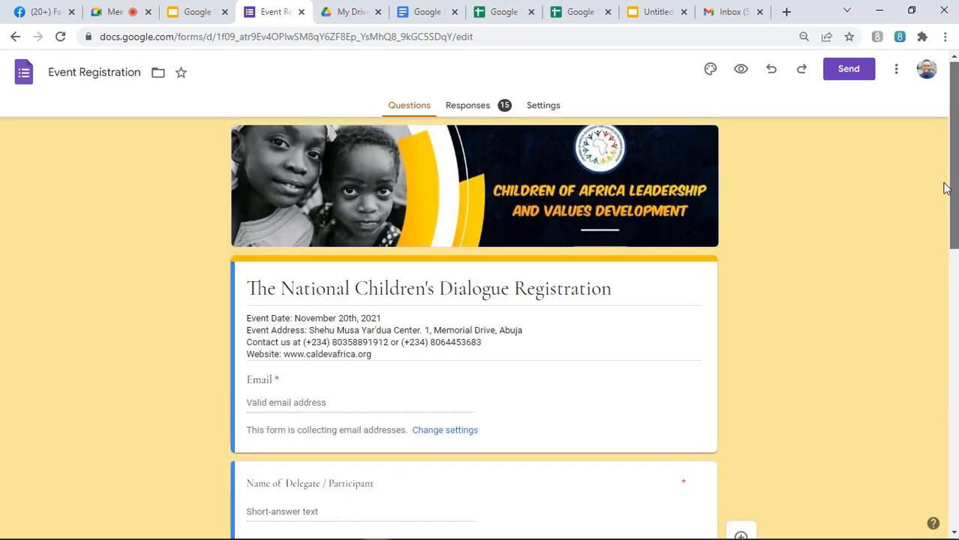
pyautogui.click(488, 105)
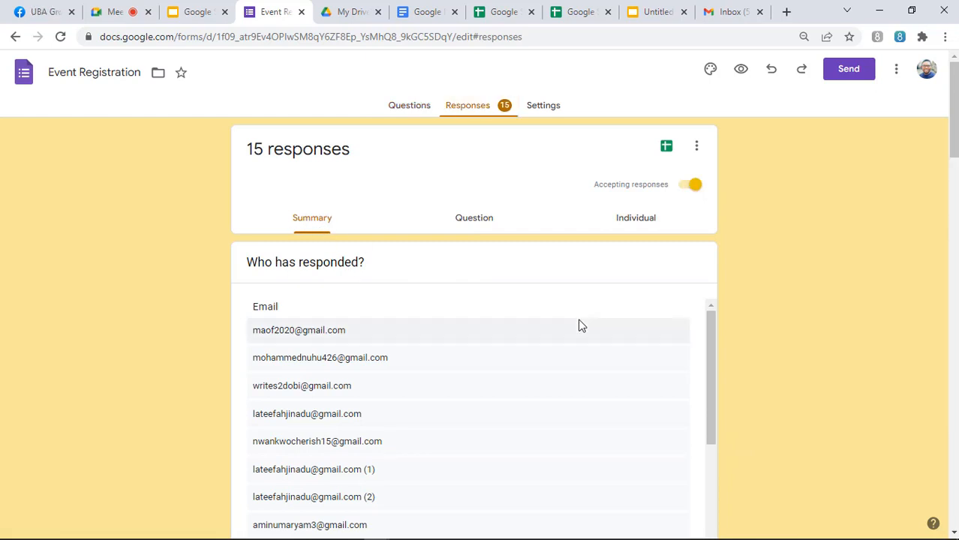
# Step: Examine the response summary from the respondent emails and participant names through the chaperone chart to the paid accommodation and arrival date answers
pyautogui.moveTo(954, 109); pyautogui.dragTo(955, 152)
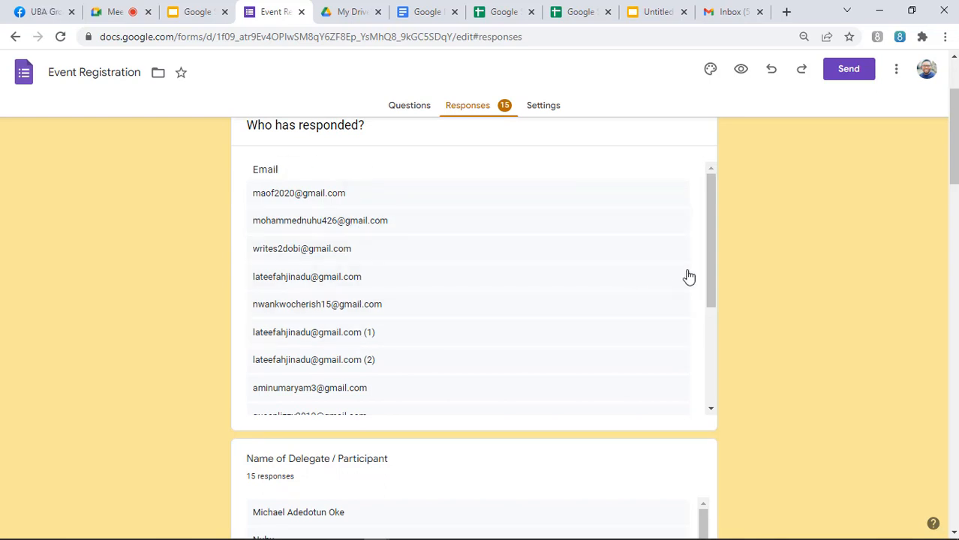
pyautogui.moveTo(706, 256); pyautogui.dragTo(724, 370)
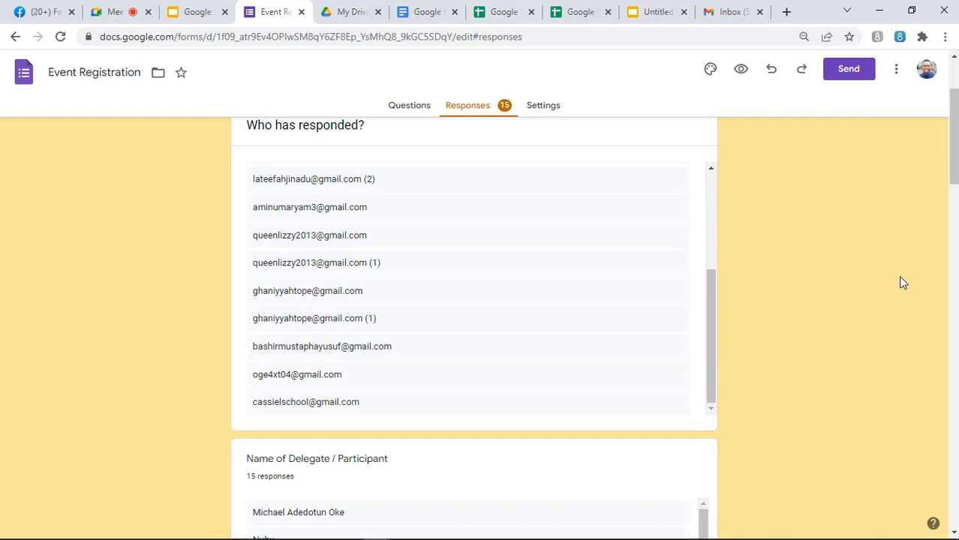
pyautogui.moveTo(957, 170); pyautogui.dragTo(956, 225)
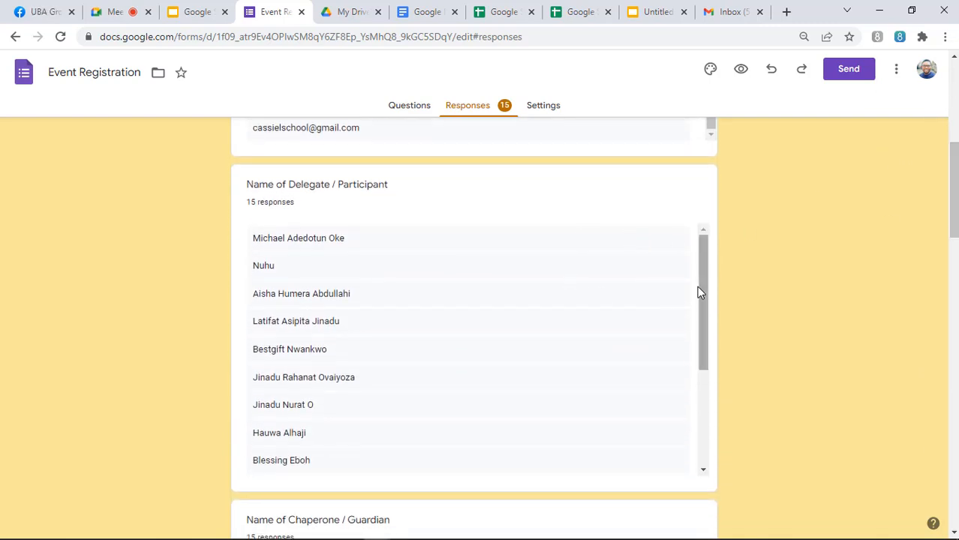
pyautogui.moveTo(702, 274); pyautogui.dragTo(713, 412)
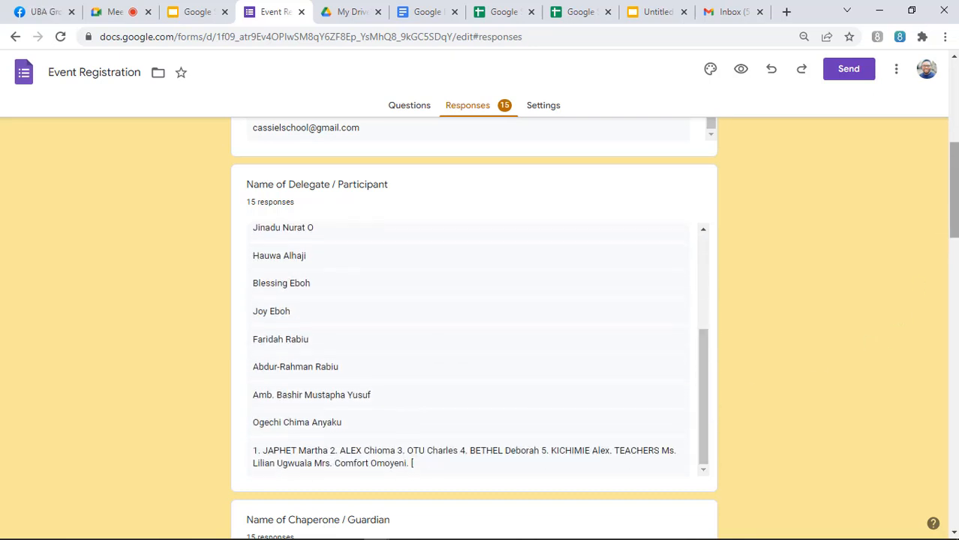
pyautogui.moveTo(954, 218); pyautogui.dragTo(954, 279)
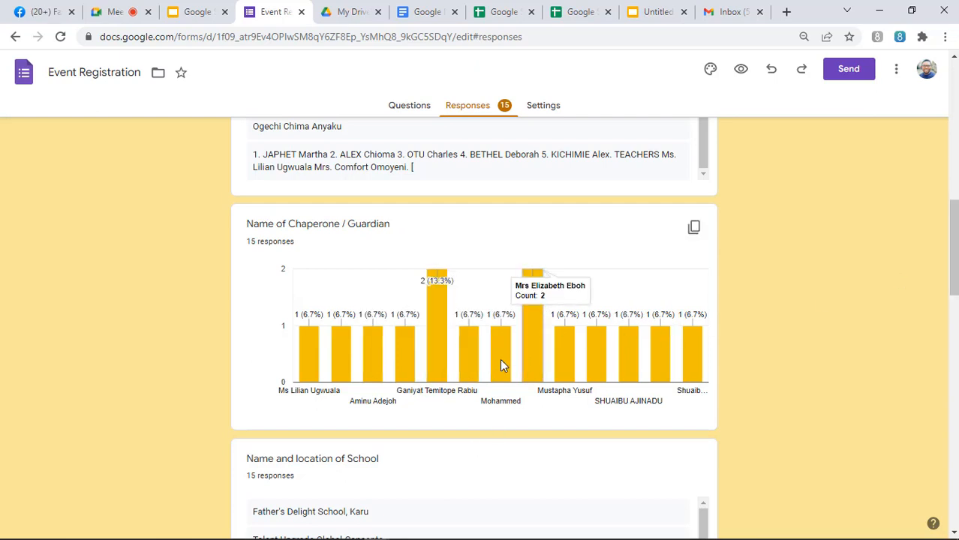
pyautogui.moveTo(955, 266); pyautogui.dragTo(956, 404)
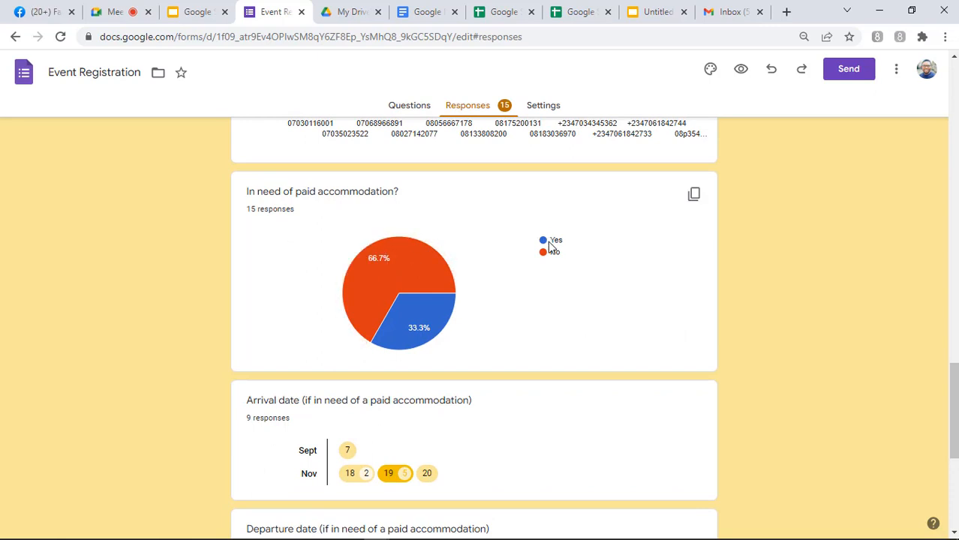
pyautogui.moveTo(419, 342)
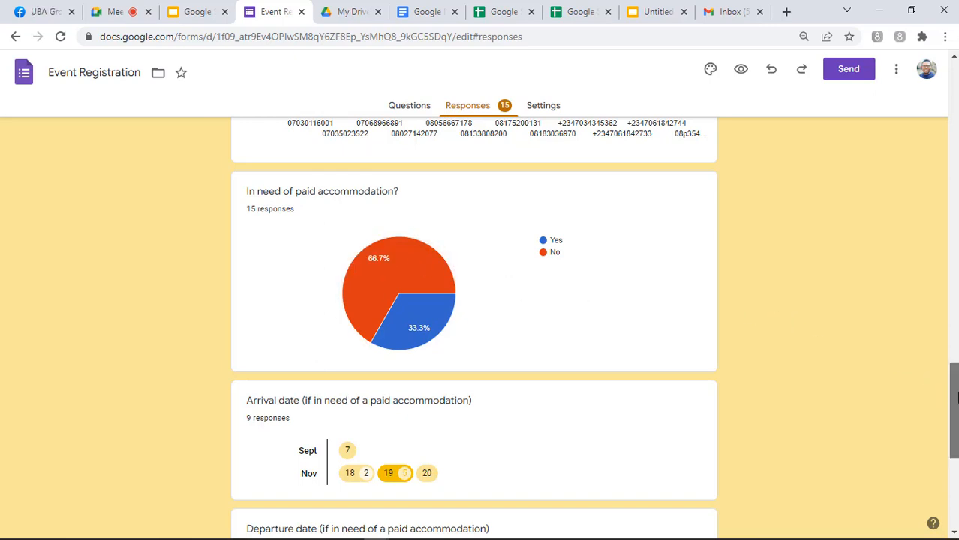
pyautogui.moveTo(955, 396); pyautogui.dragTo(957, 107)
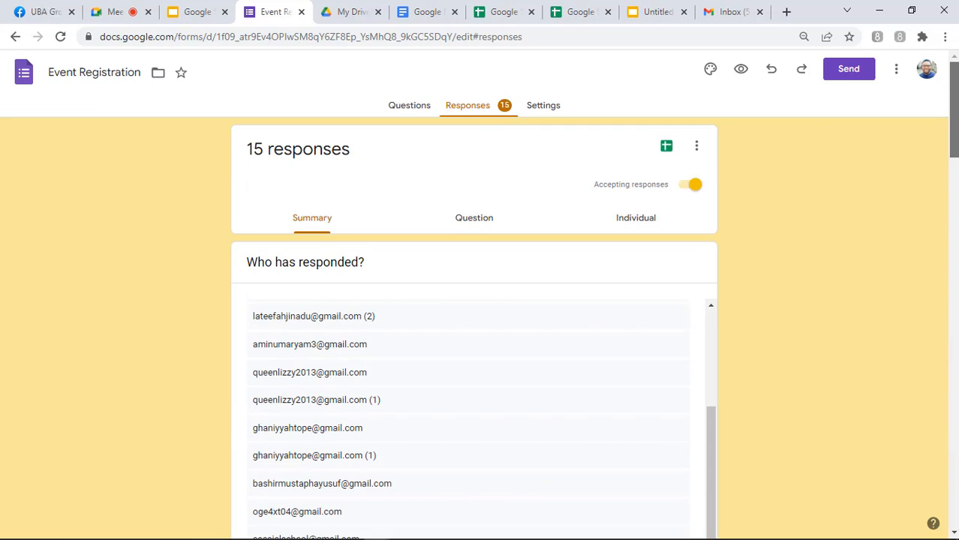
# Step: View the responses by question and read through all answers to Name of Delegate / Participant
pyautogui.click(476, 224)
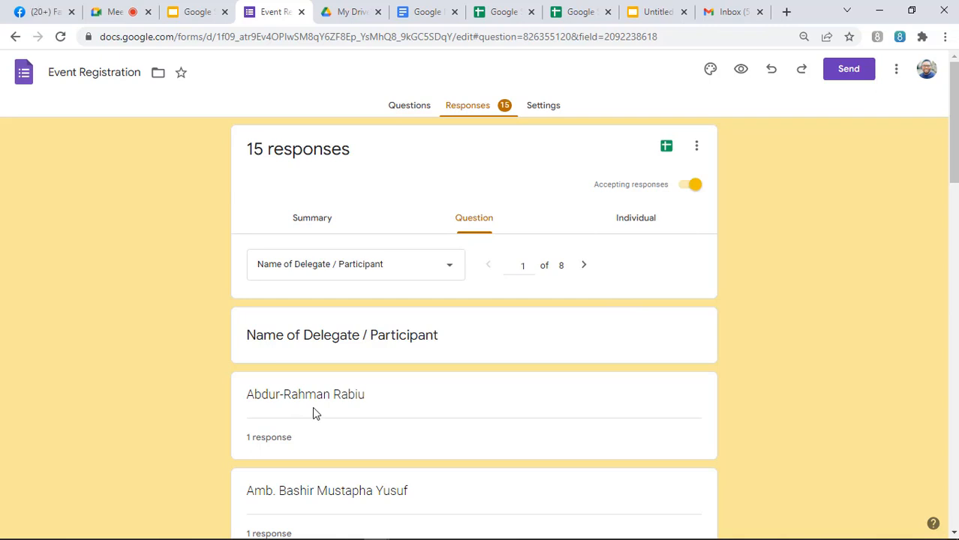
pyautogui.scroll(-2, 954, 160)
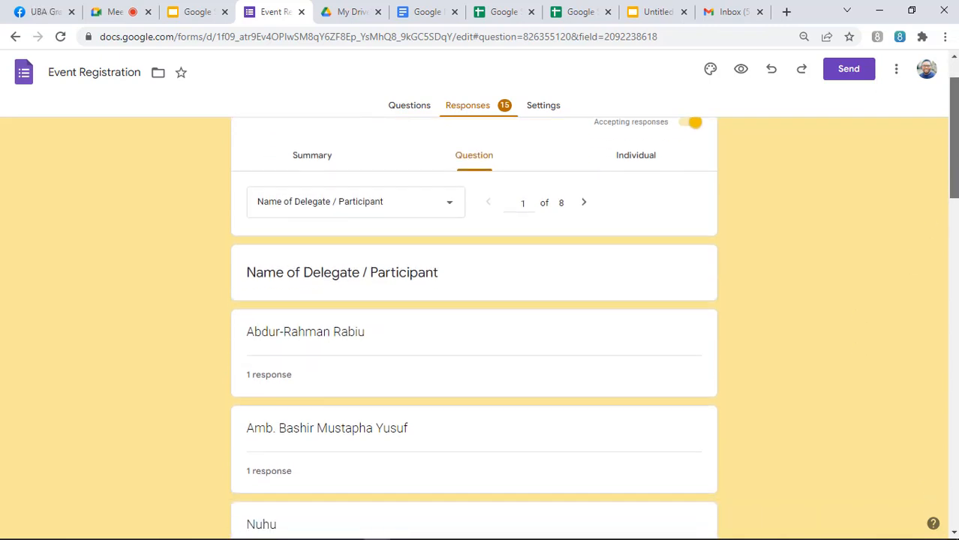
pyautogui.scroll(-3, 955, 160)
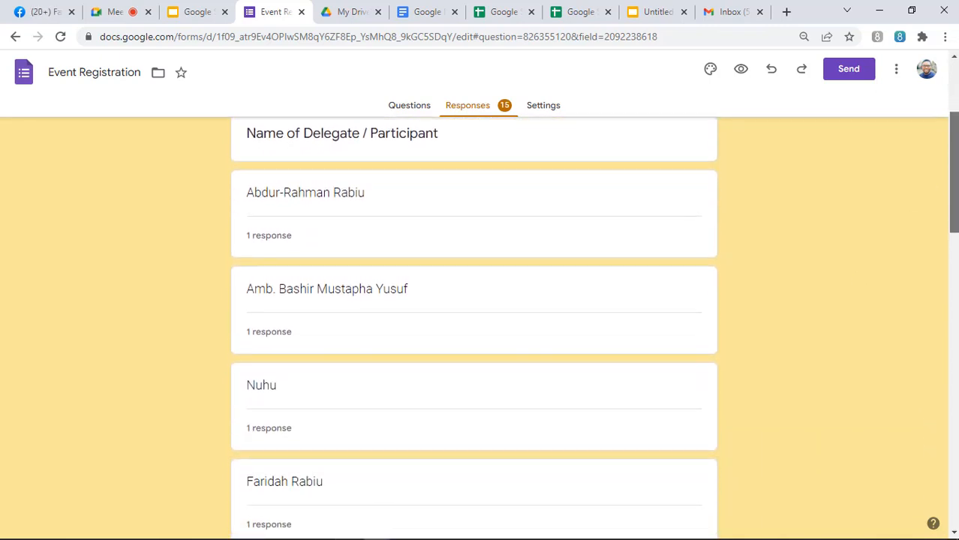
pyautogui.scroll(-8, 954, 180)
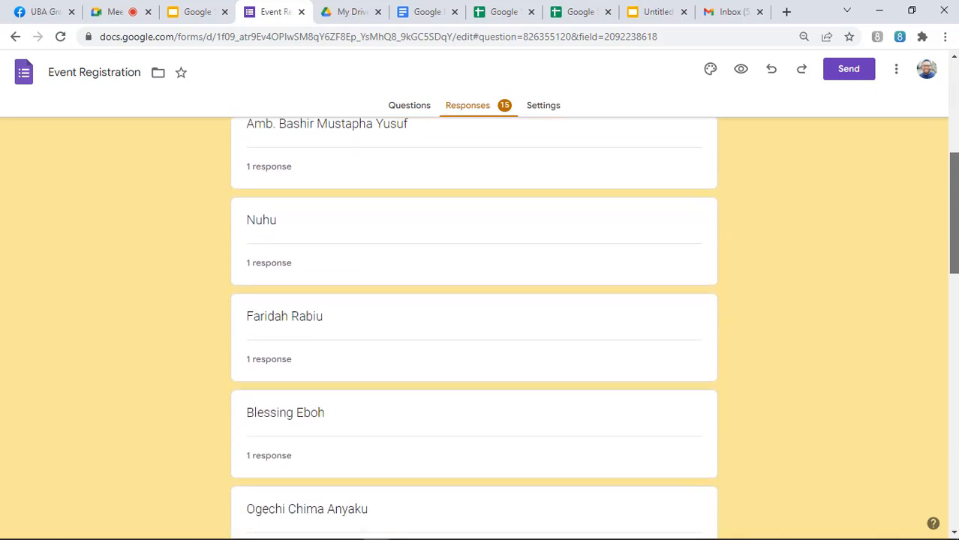
pyautogui.scroll(-6, 955, 180)
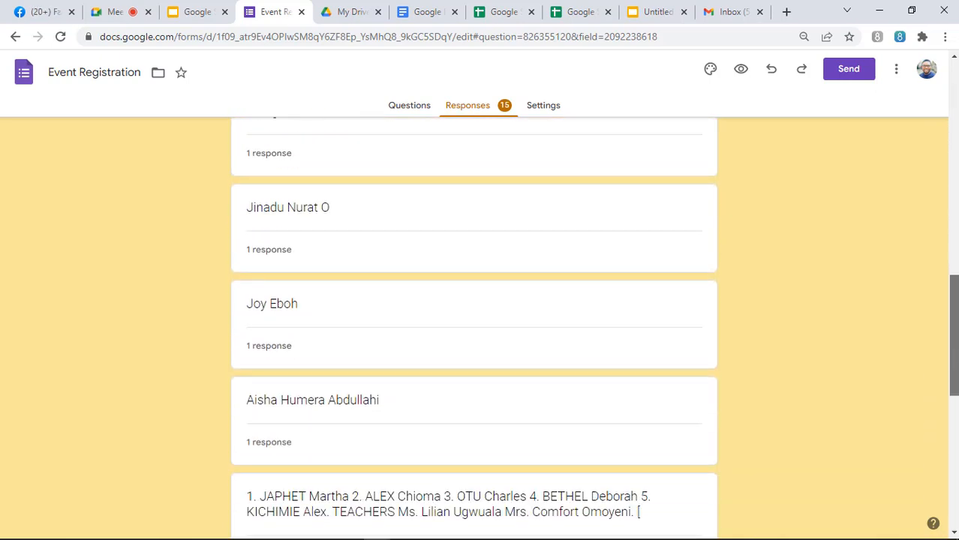
pyautogui.scroll(-5, 474, 322)
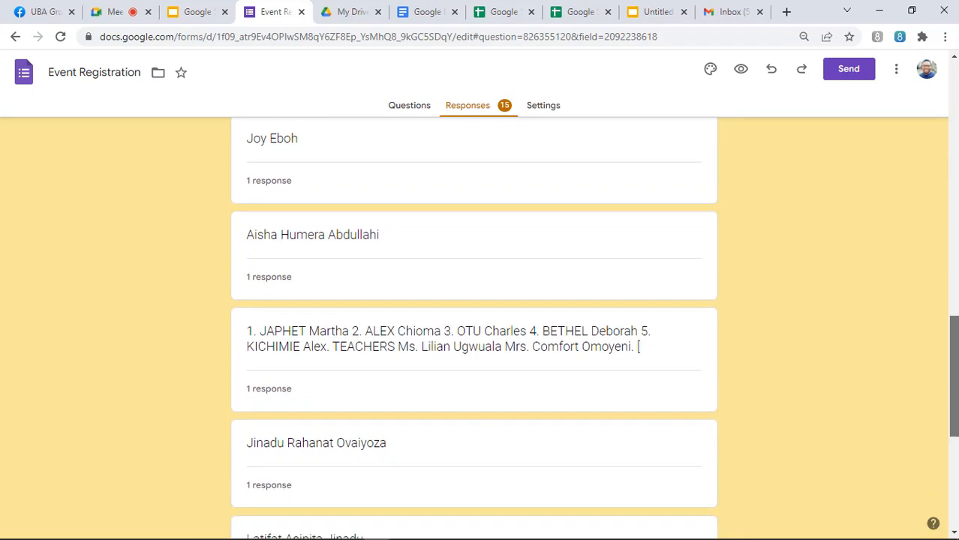
pyautogui.moveTo(954, 457); pyautogui.dragTo(942, 138)
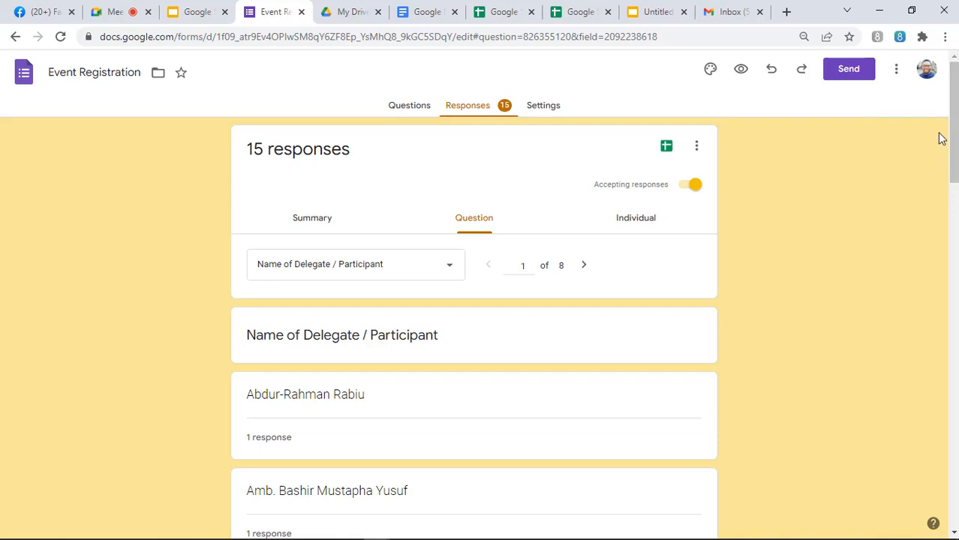
# Step: View the per-question answers for Name of Chaperone / Guardian, Whatsapp Phone number, and Departure date
pyautogui.click(450, 276)
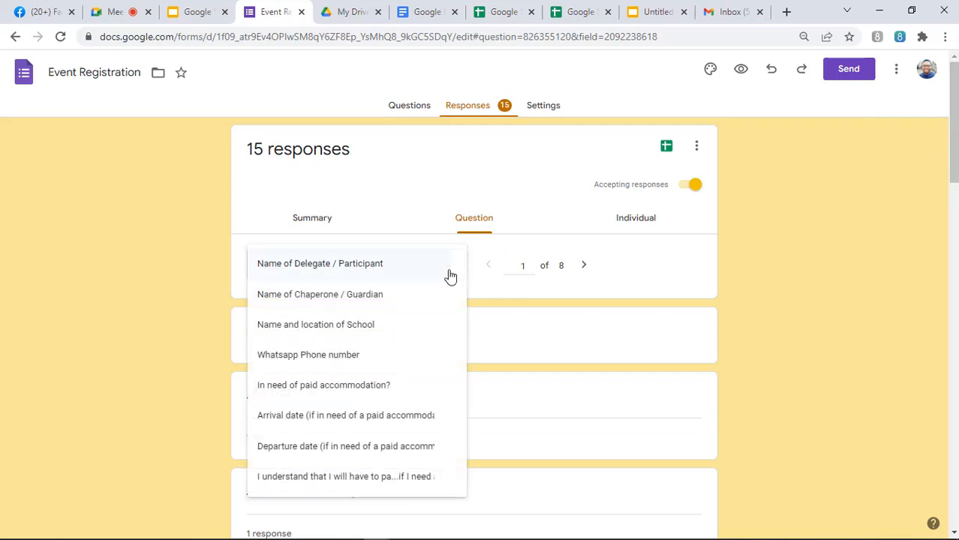
pyautogui.click(359, 300)
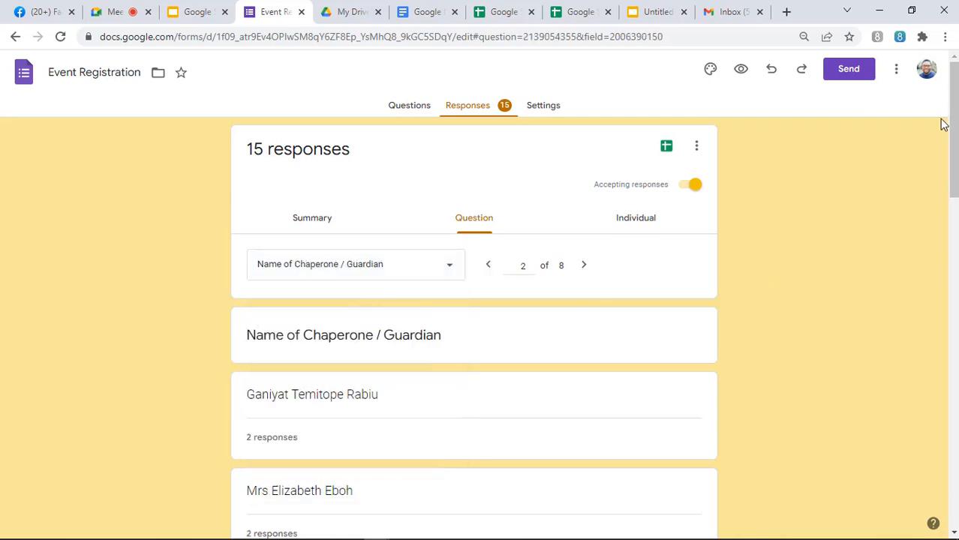
pyautogui.moveTo(953, 130); pyautogui.dragTo(955, 89)
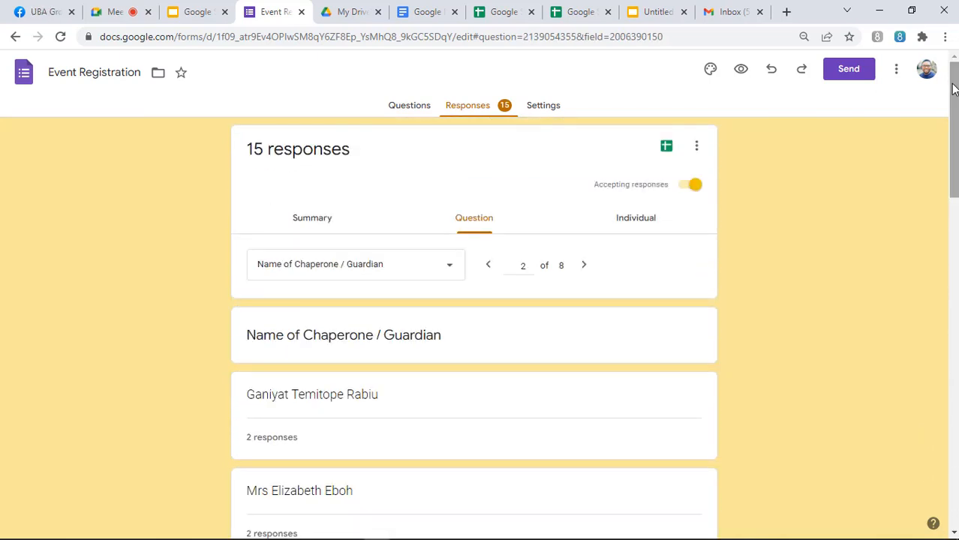
pyautogui.click(453, 269)
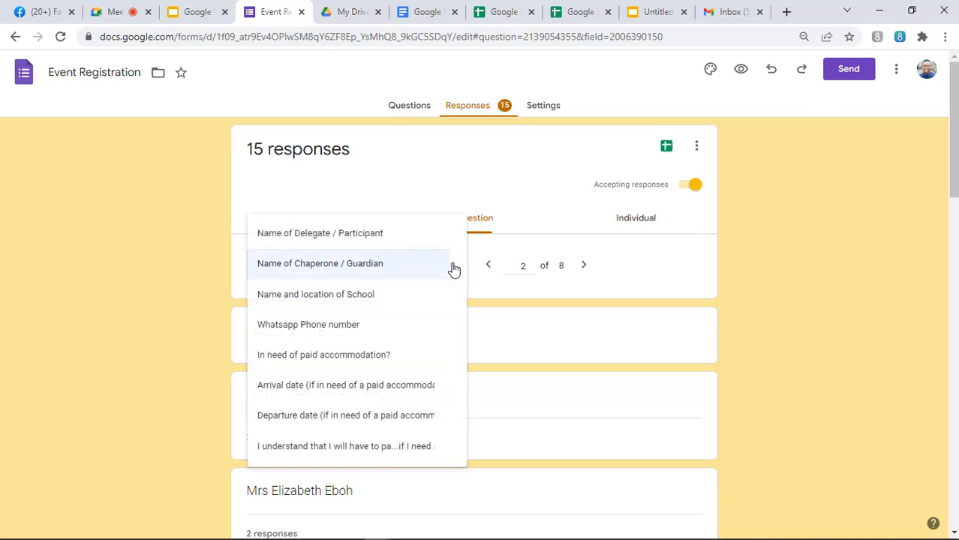
pyautogui.click(379, 325)
pyautogui.moveTo(954, 150); pyautogui.dragTo(934, 90)
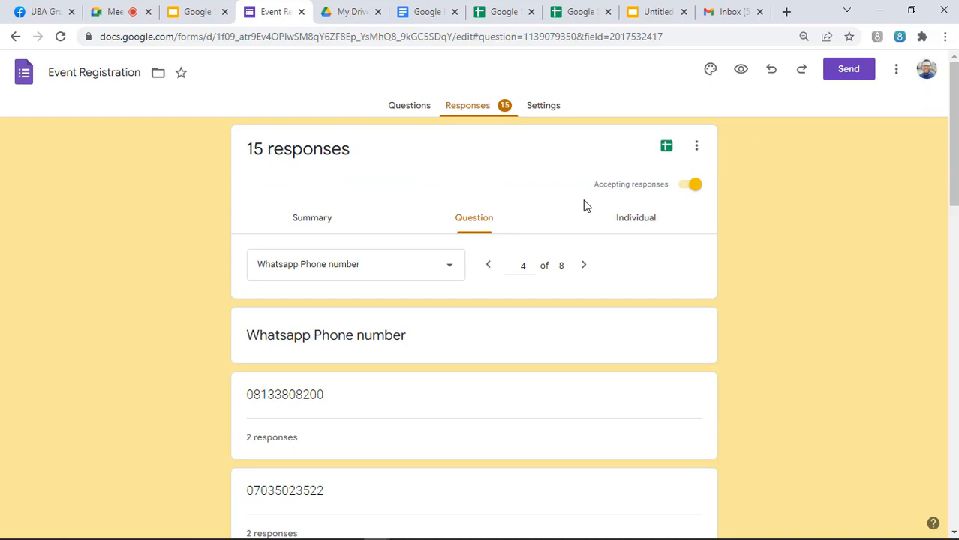
pyautogui.click(435, 272)
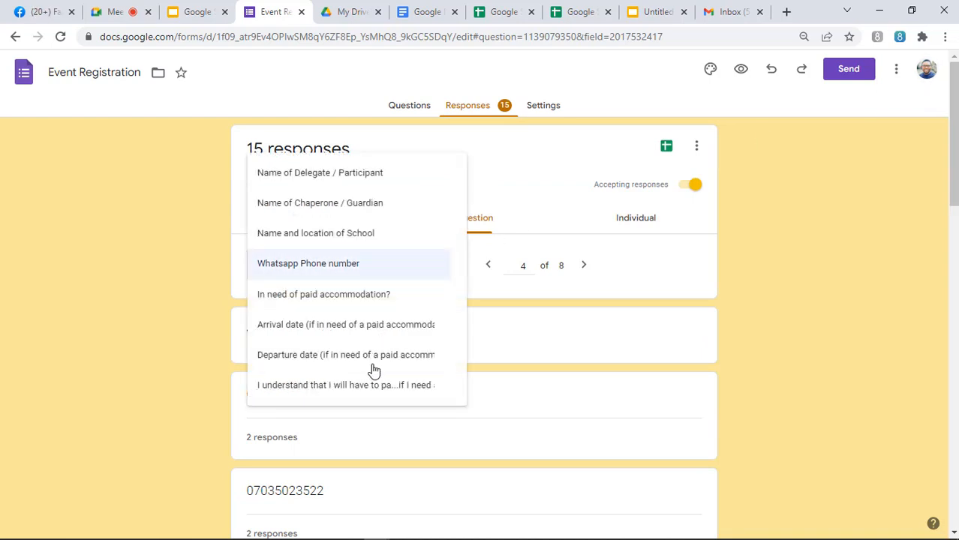
pyautogui.click(370, 355)
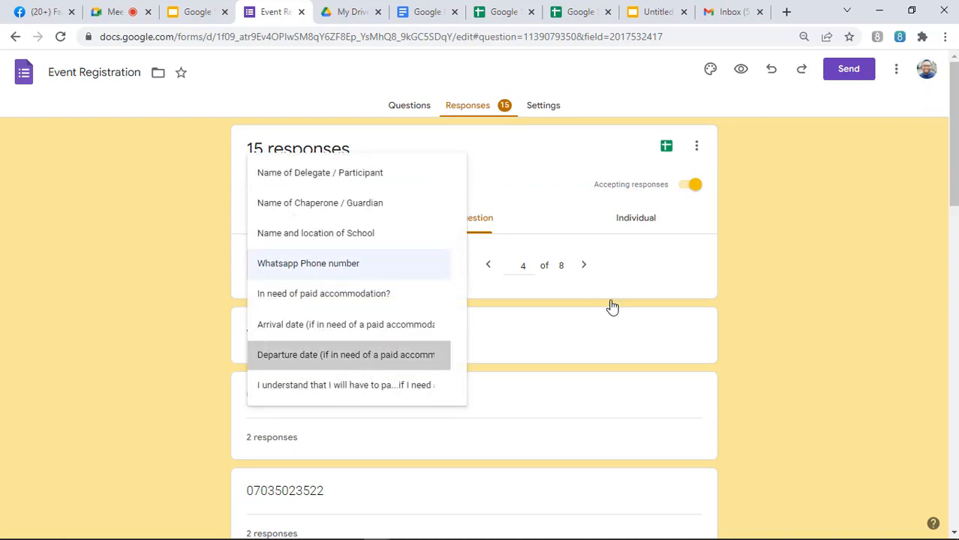
pyautogui.moveTo(953, 180)
pyautogui.mouseDown()
pyautogui.moveTo(953, 323)
pyautogui.moveTo(954, 166)
pyautogui.mouseUp()
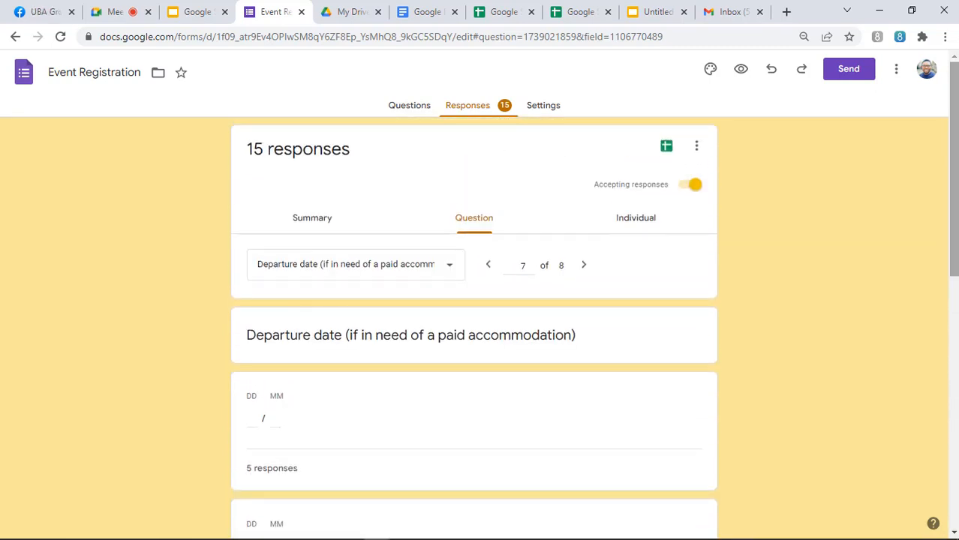
# Step: View the responses individually, examining the first respondent's submission and the second one down to the accommodation dates
pyautogui.click(639, 219)
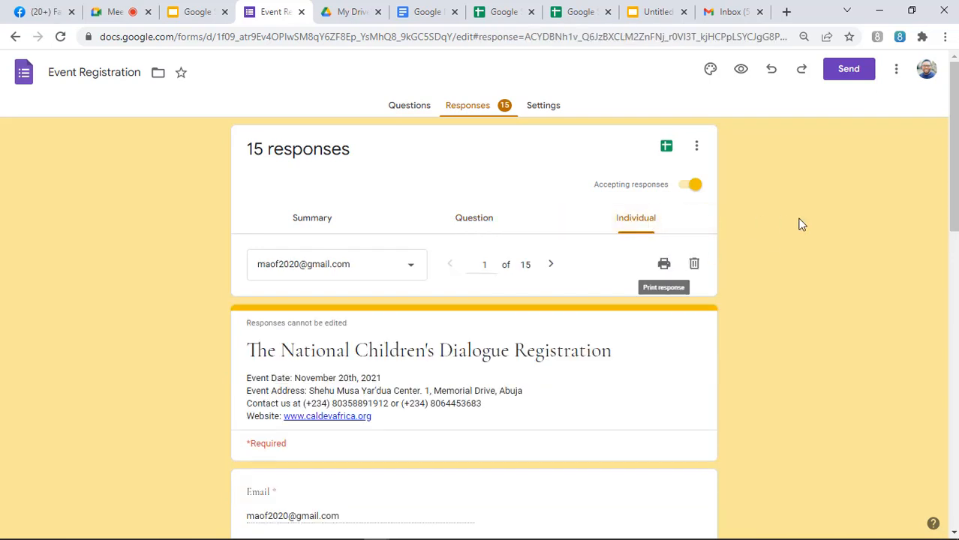
pyautogui.moveTo(954, 174); pyautogui.dragTo(957, 101)
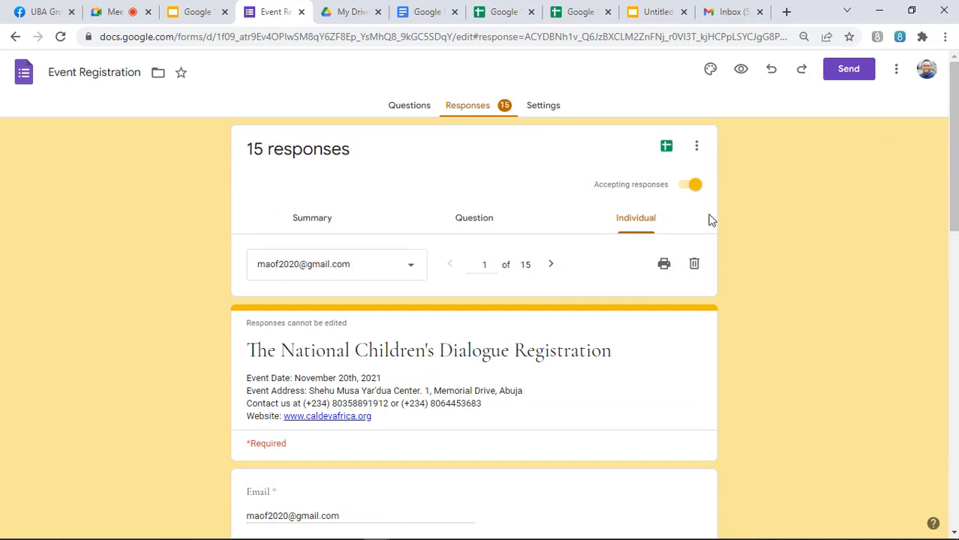
pyautogui.click(550, 263)
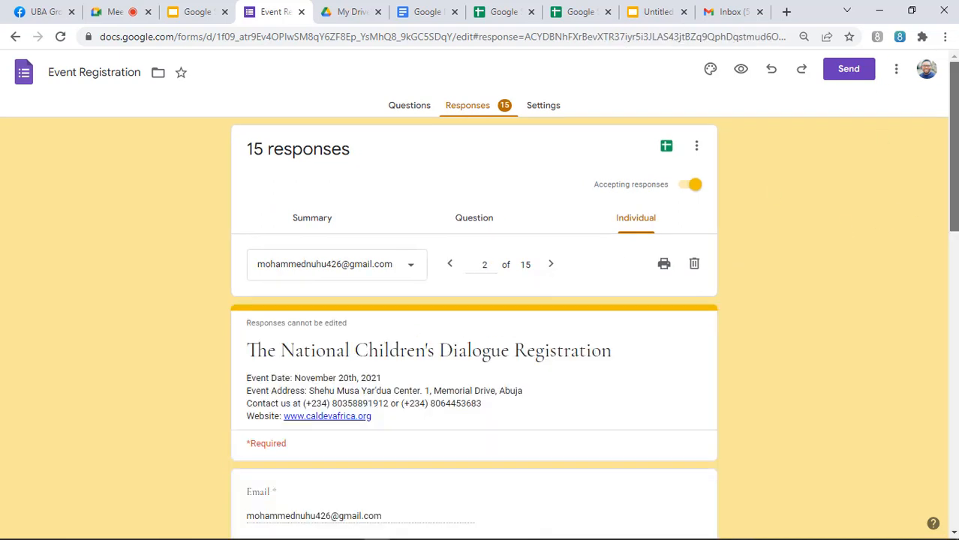
pyautogui.scroll(-5, 474, 330)
pyautogui.scroll(-6, 474, 331)
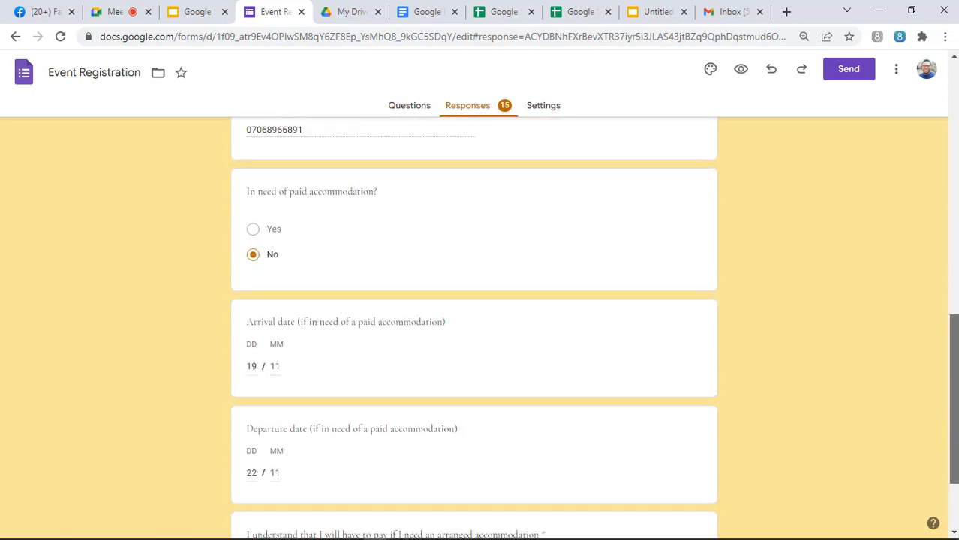
pyautogui.scroll(5, 474, 330)
pyautogui.scroll(6, 474, 330)
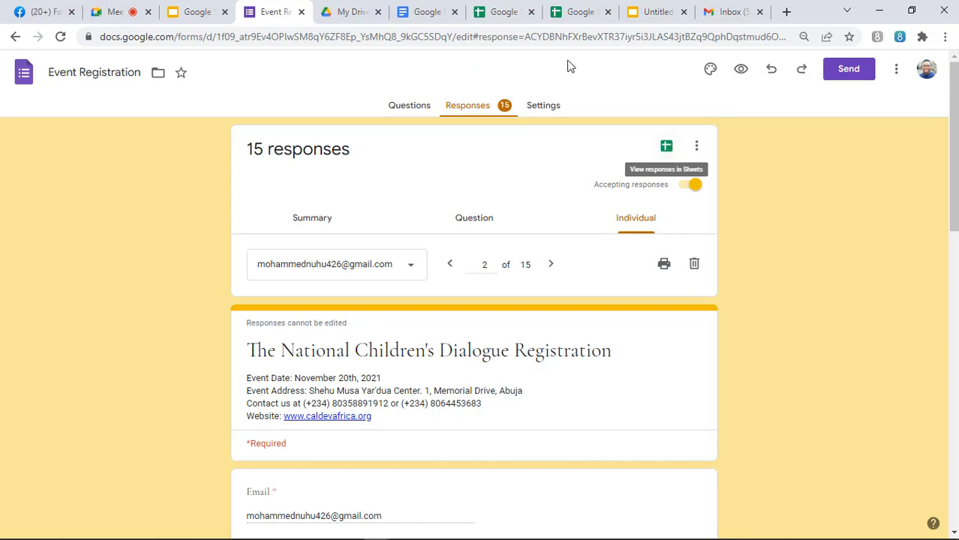
# Step: Open the Freelancing Masterclass 1 (Responses) spreadsheet in Google Sheets to view its collected answers, and switch to the Google Slides home page
pyautogui.click(570, 13)
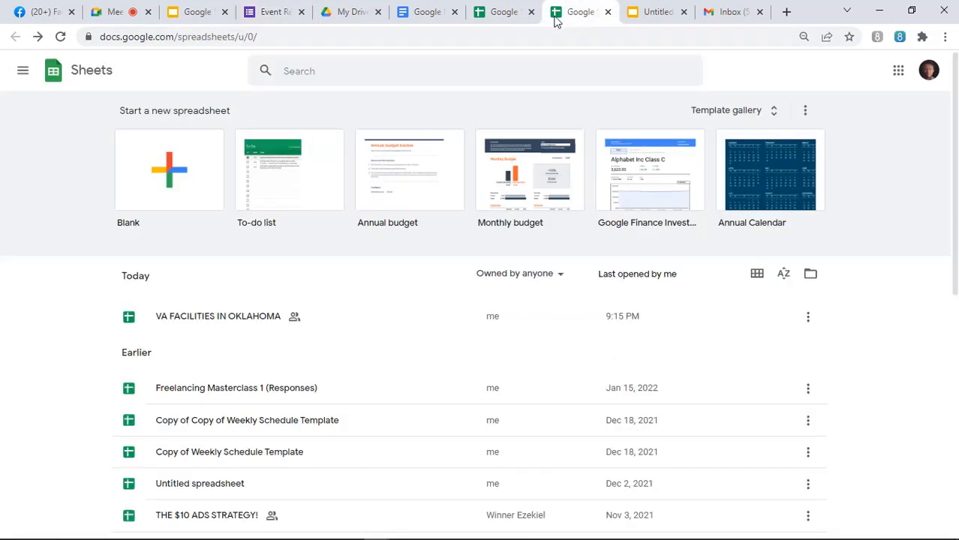
pyautogui.click(504, 14)
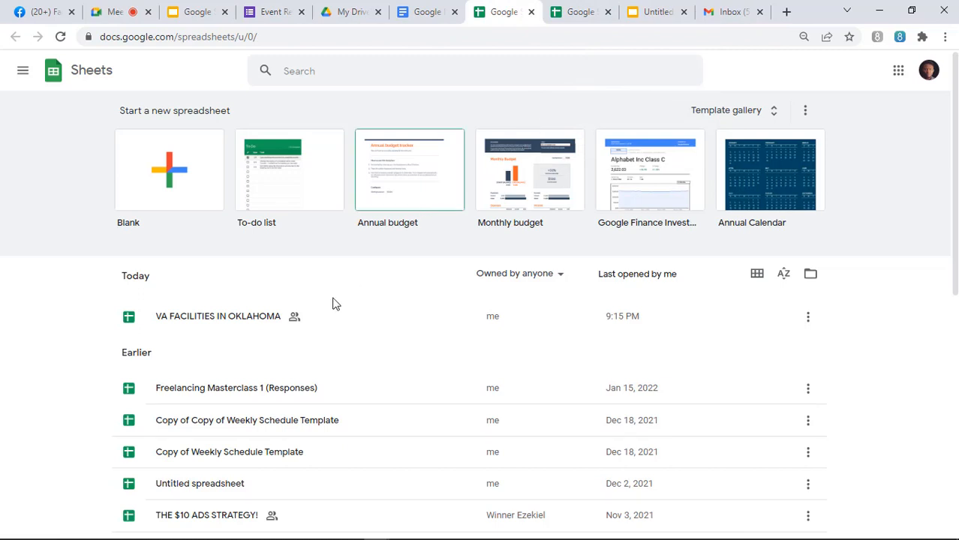
pyautogui.click(288, 398)
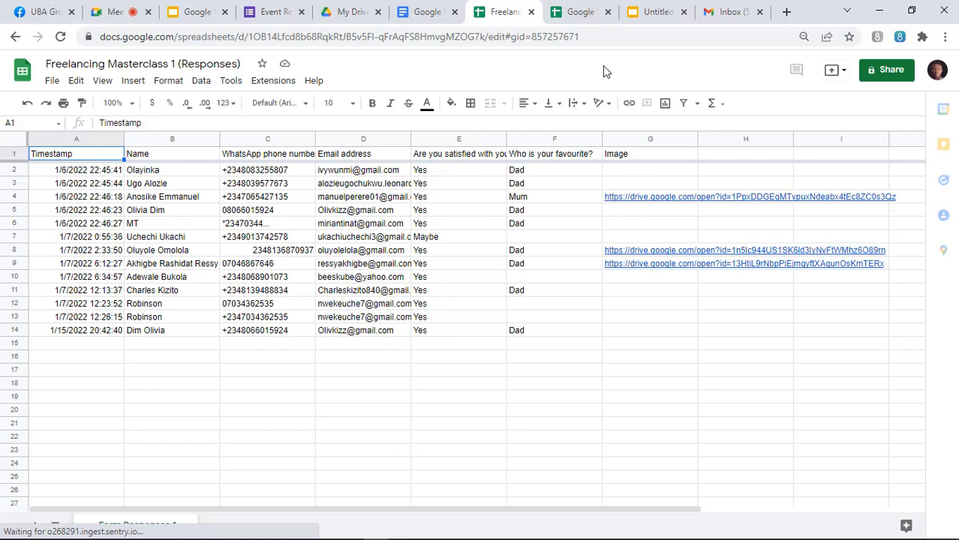
pyautogui.click(189, 15)
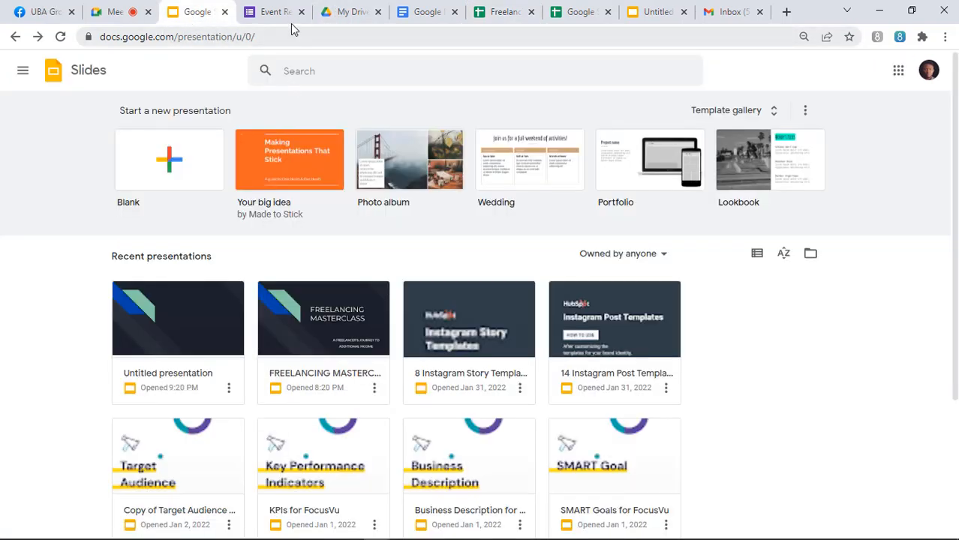
# Step: Leave the Event Registration form's responses and return to the Google Forms home page
pyautogui.click(272, 15)
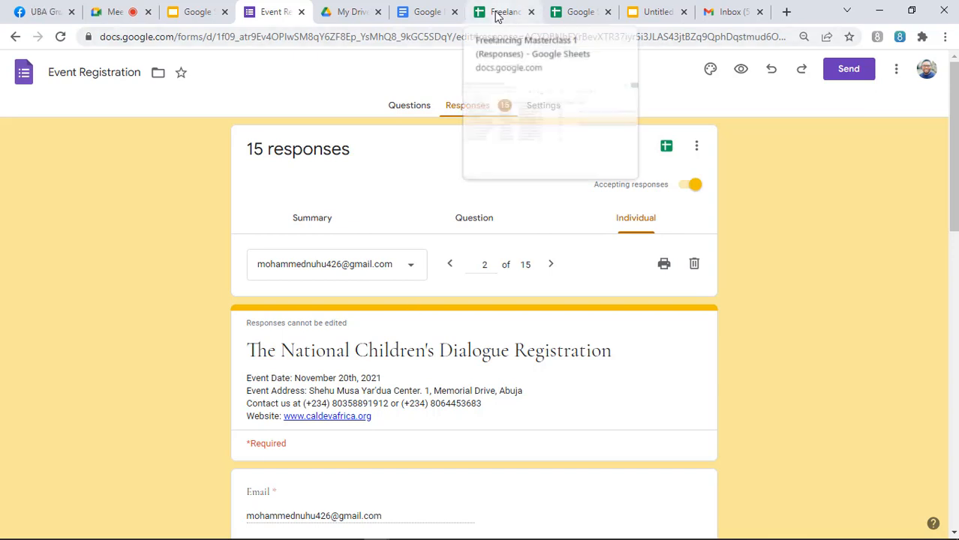
pyautogui.click(15, 37)
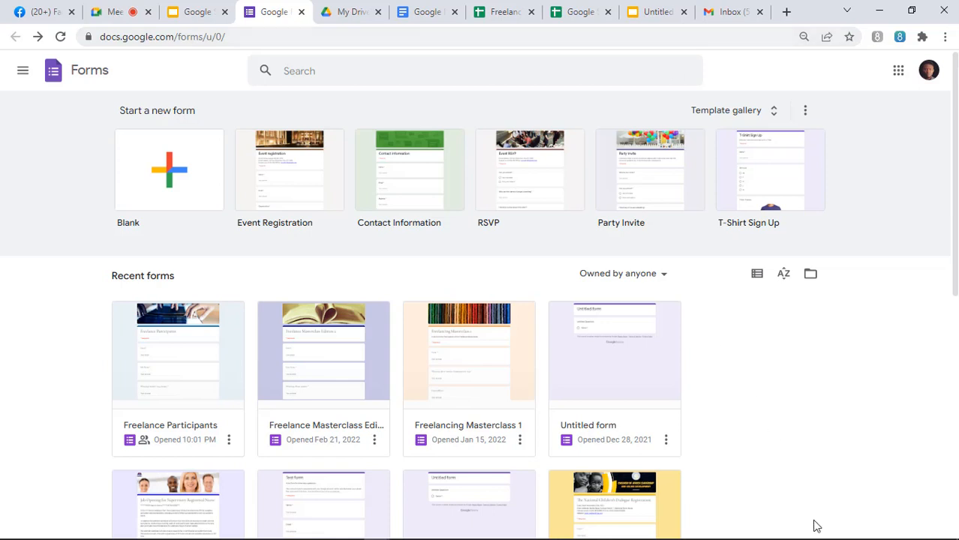
pyautogui.moveTo(832, 537)
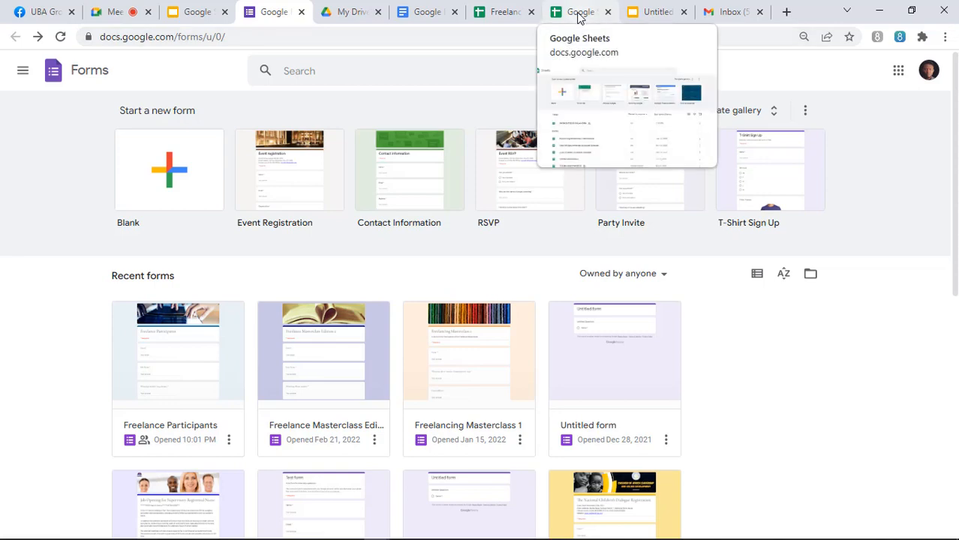
# Step: Look at the untitled presentation, and open the FREELANCING MASTERCLASS presentation from the Google Slides home page
pyautogui.click(172, 16)
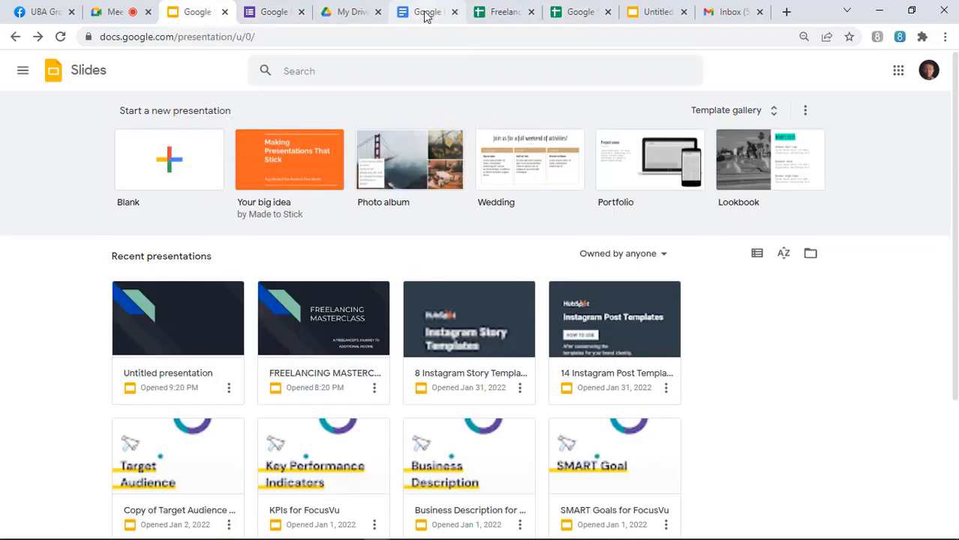
pyautogui.click(643, 15)
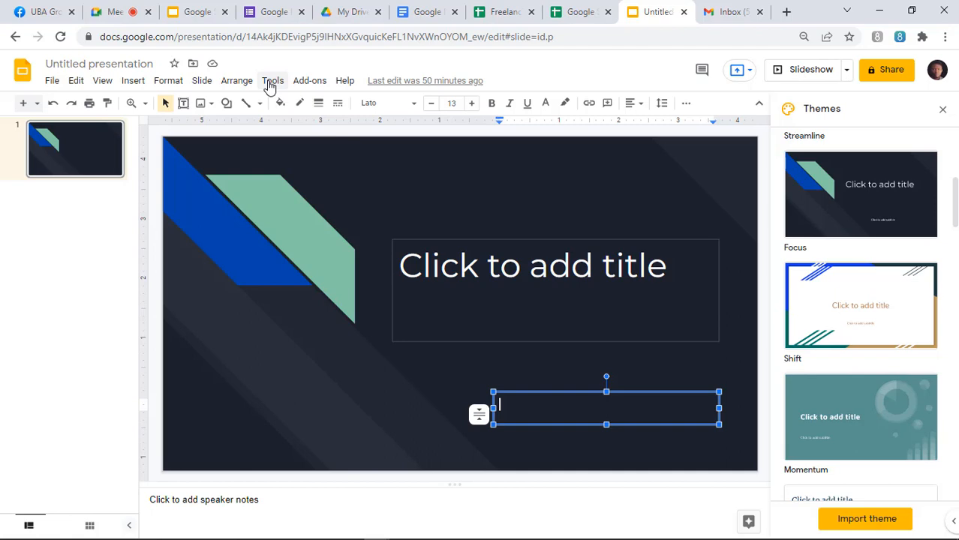
pyautogui.click(192, 12)
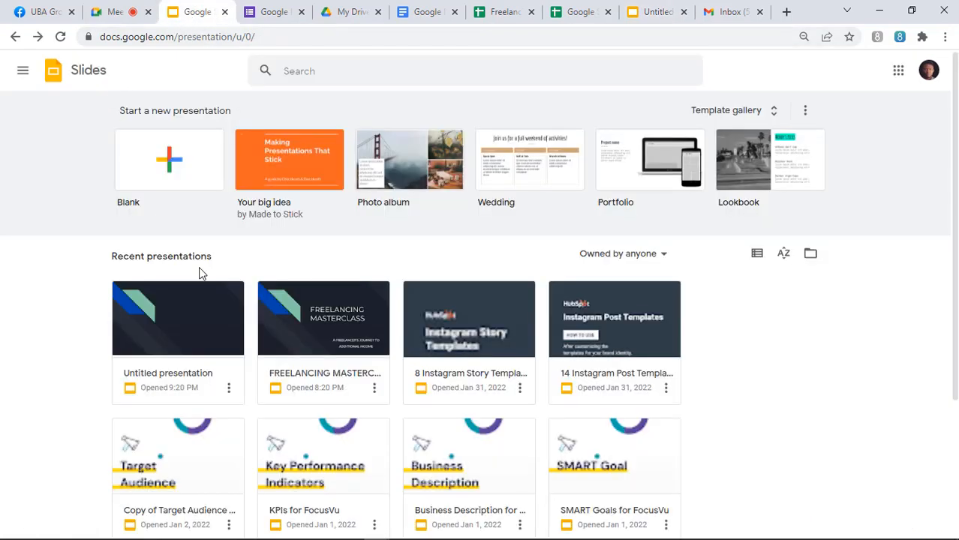
pyautogui.click(343, 330)
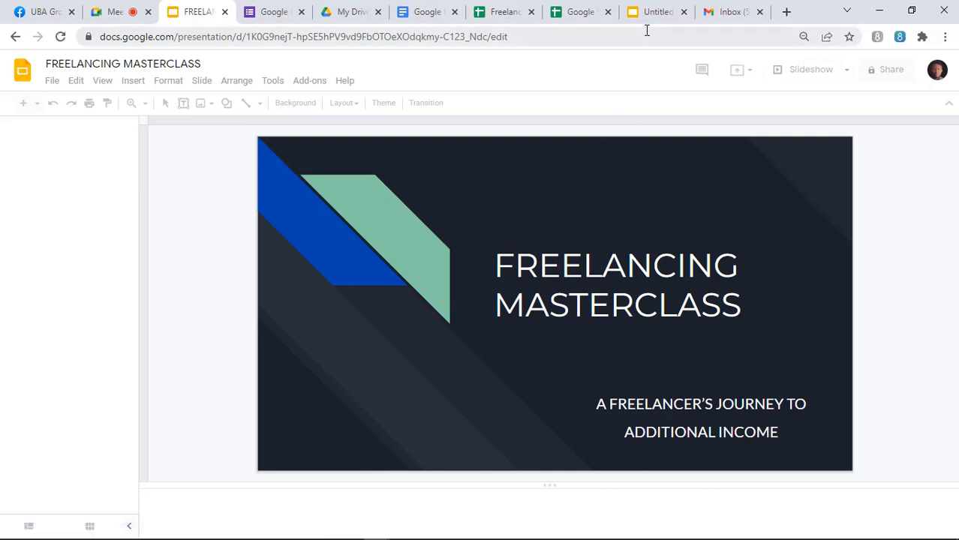
pyautogui.moveTo(298, 535)
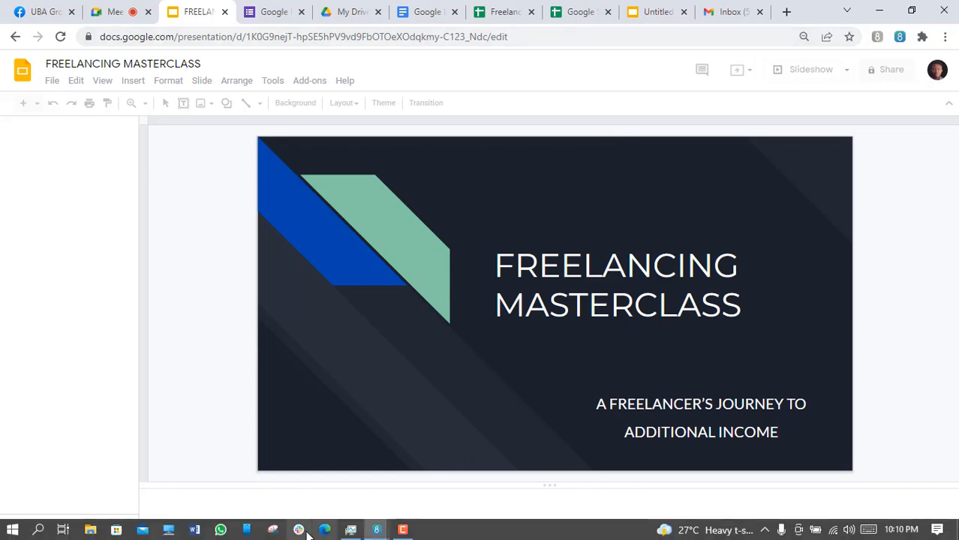
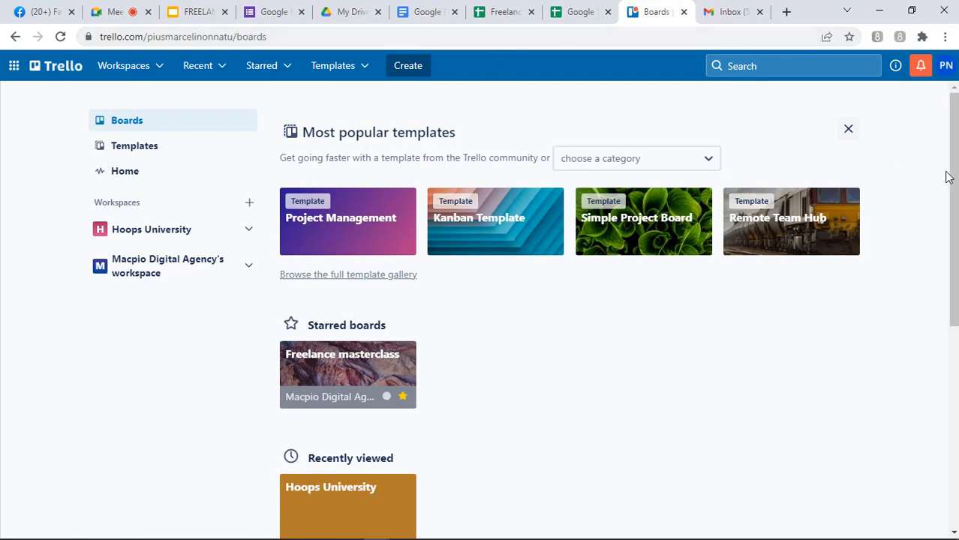
# Step: In Trello, open the recently viewed Hoops University board and examine its lists through to the last one
pyautogui.scroll(-1, 950, 180)
pyautogui.scroll(-3, 950, 180)
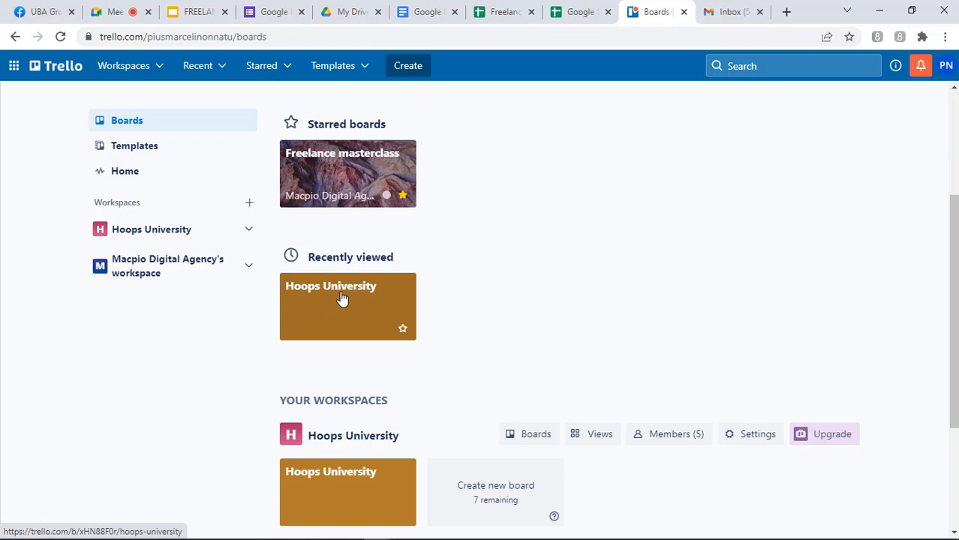
pyautogui.click(342, 297)
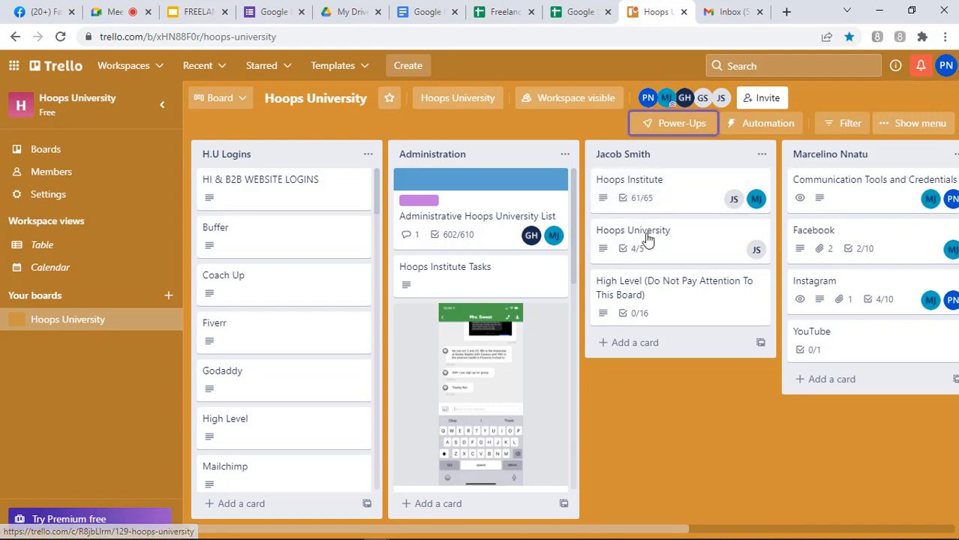
pyautogui.moveTo(488, 531)
pyautogui.mouseDown()
pyautogui.moveTo(629, 529)
pyautogui.moveTo(702, 514)
pyautogui.mouseUp()
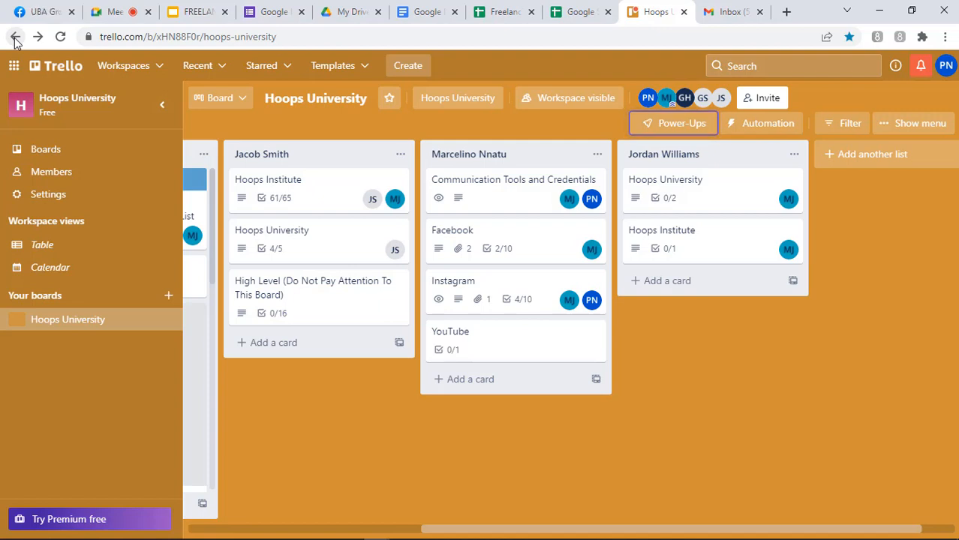
pyautogui.click(14, 36)
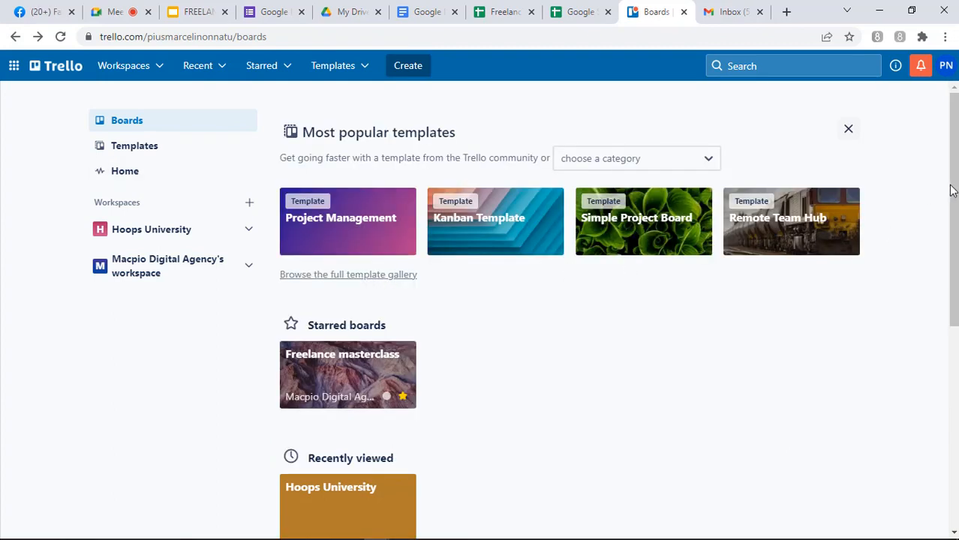
pyautogui.scroll(-3, 956, 185)
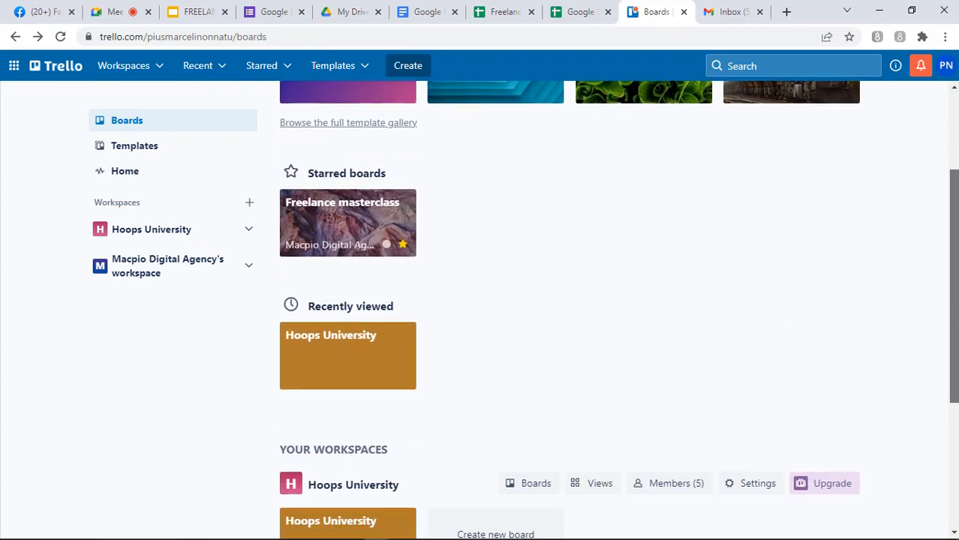
pyautogui.scroll(-3, 955, 300)
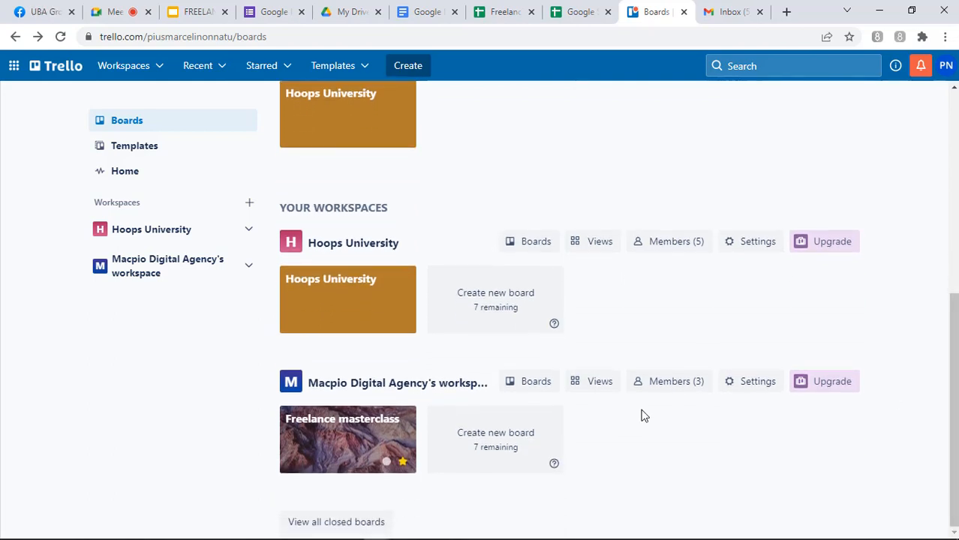
pyautogui.click(503, 453)
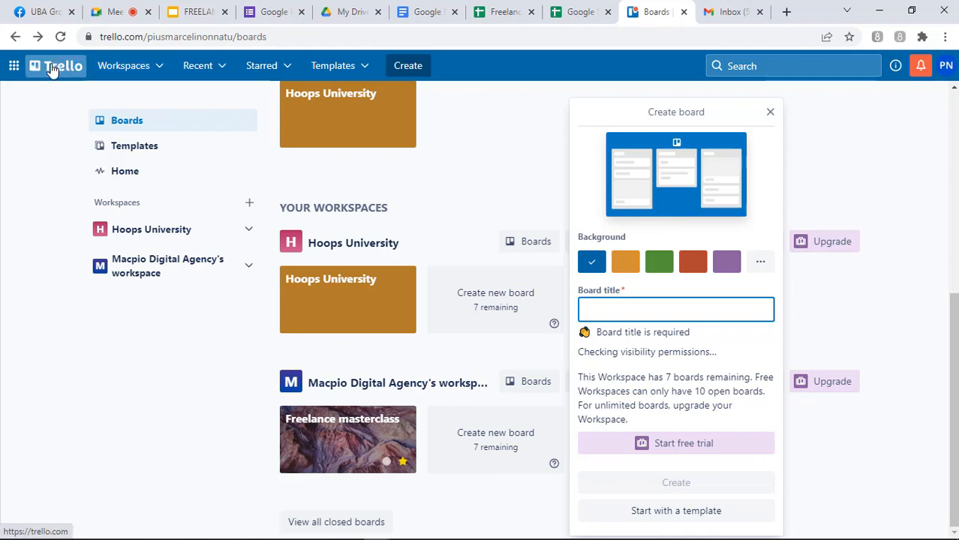
# Step: Examine the Atlassian product switcher and the lists of workspaces, recent boards, starred boards and templates
pyautogui.click(13, 68)
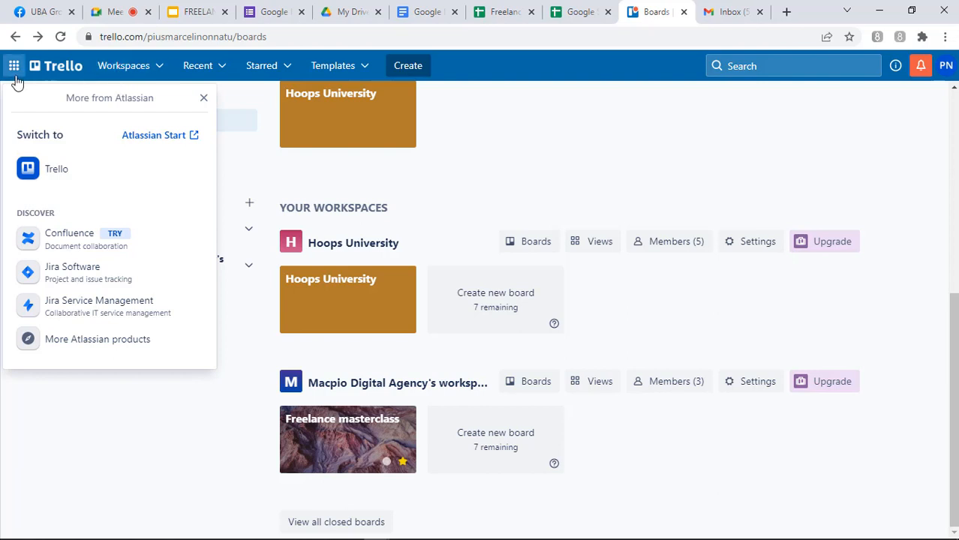
pyautogui.click(204, 98)
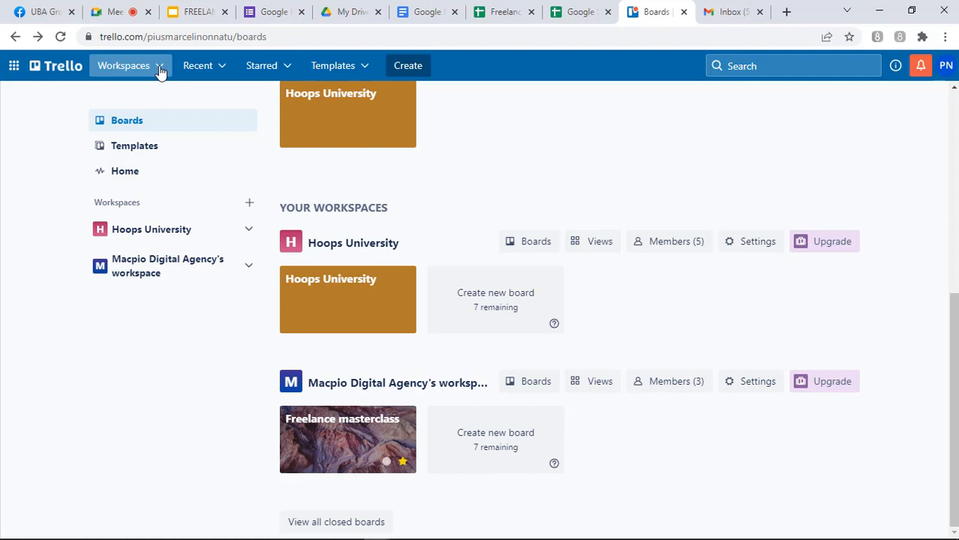
pyautogui.click(158, 69)
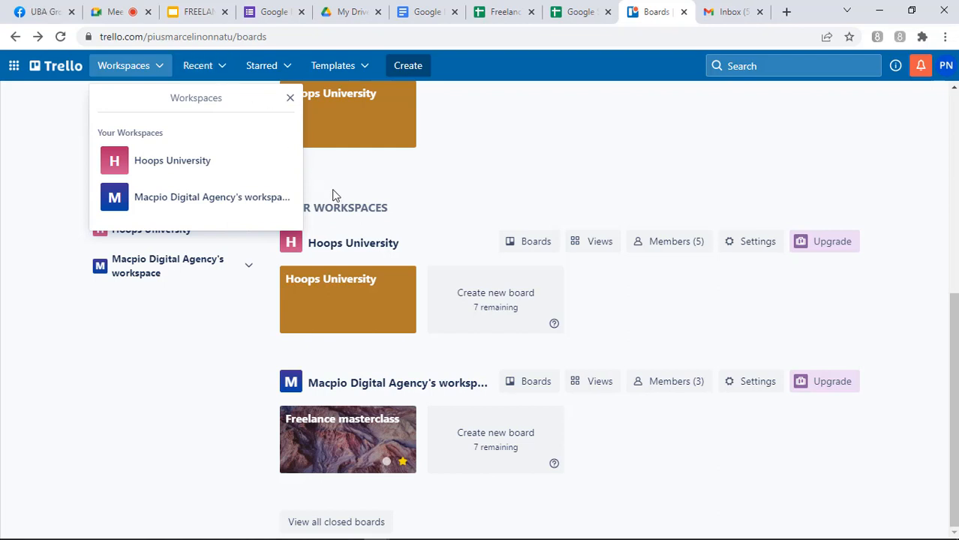
pyautogui.click(223, 71)
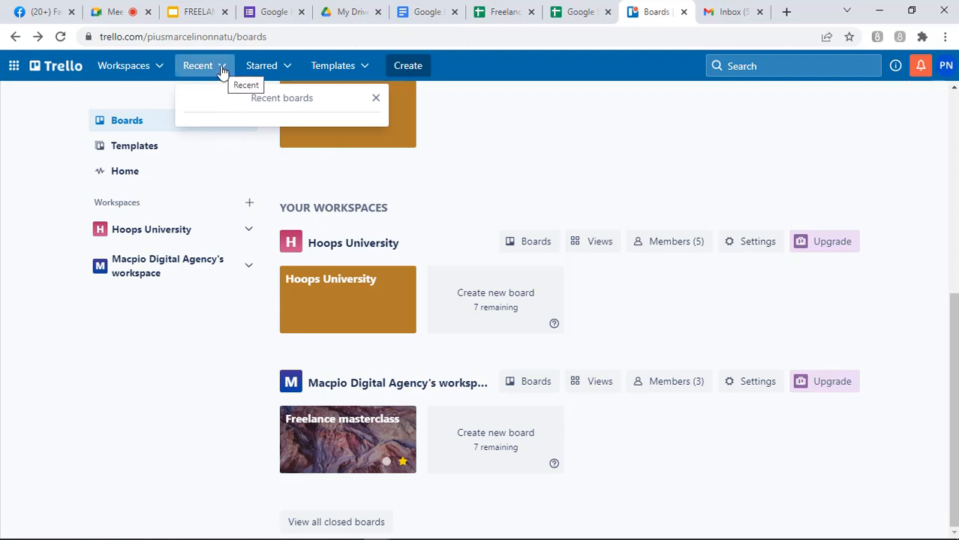
pyautogui.click(288, 67)
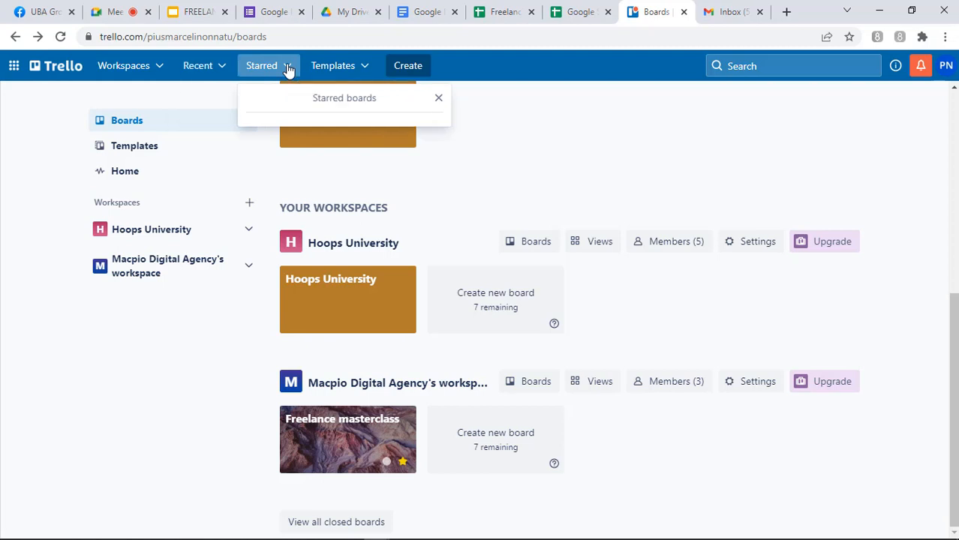
pyautogui.click(366, 72)
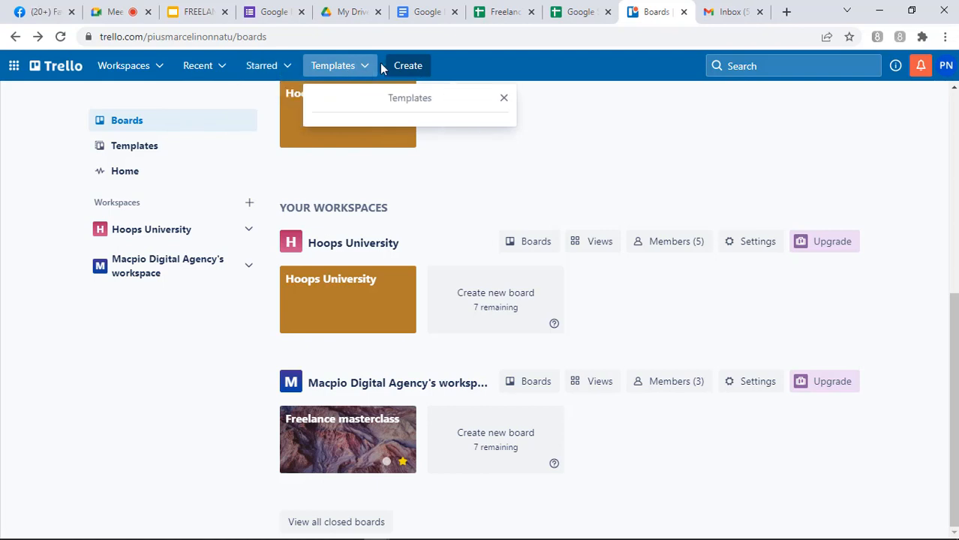
pyautogui.click(453, 75)
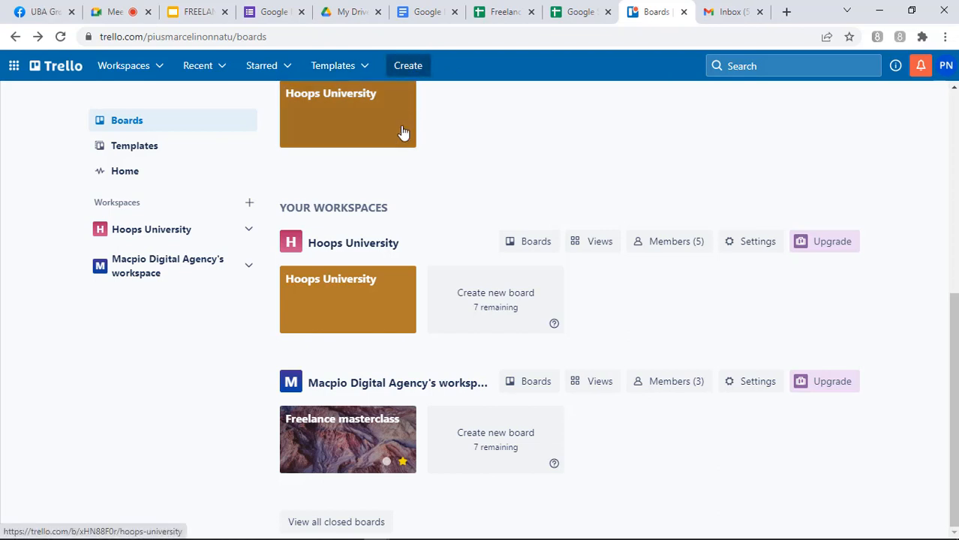
# Step: View the options for creating boards and workspaces, and the saved searches and recent boards offered by search
pyautogui.click(416, 68)
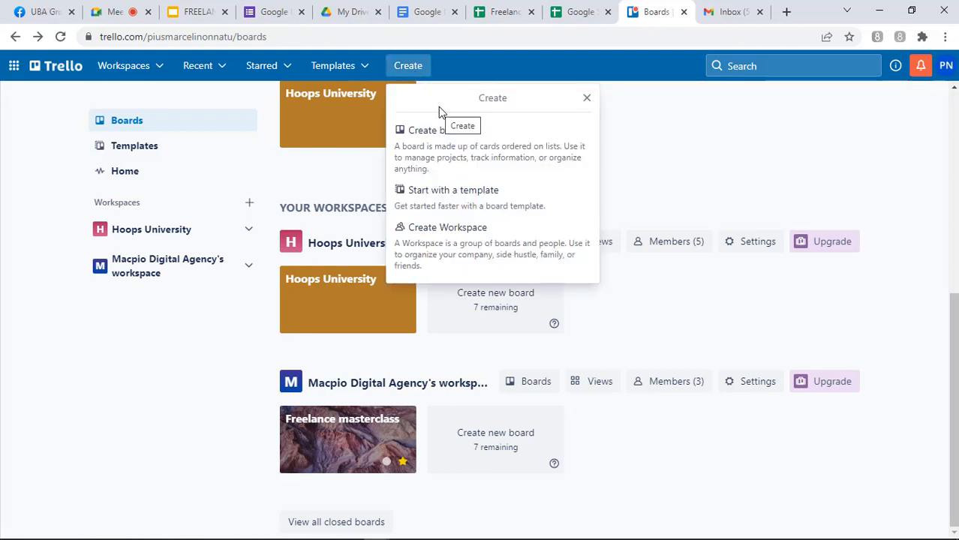
pyautogui.click(586, 100)
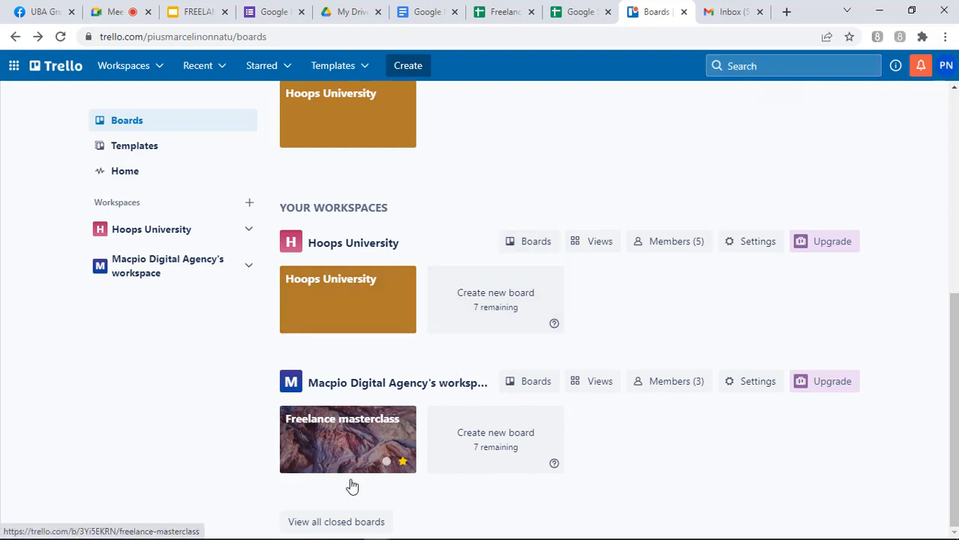
pyautogui.click(757, 66)
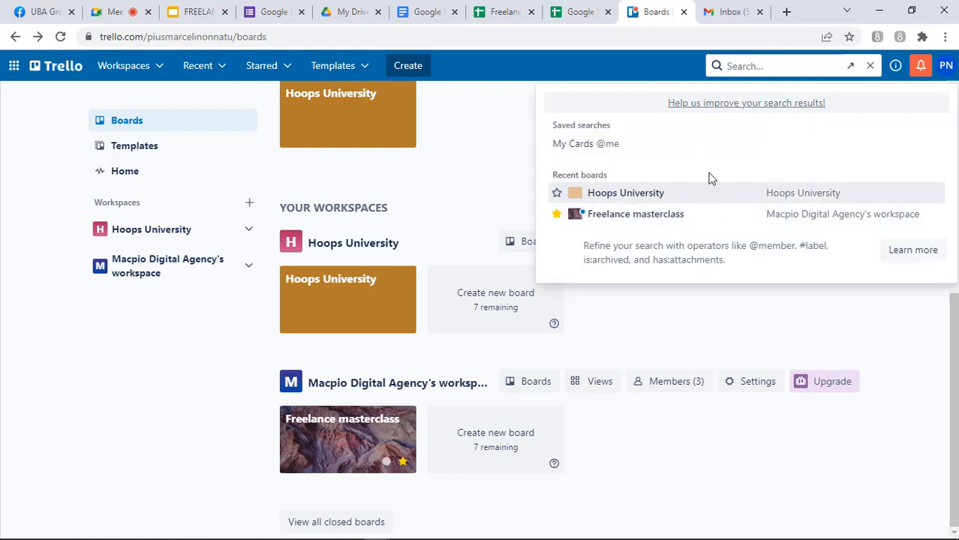
pyautogui.click(493, 183)
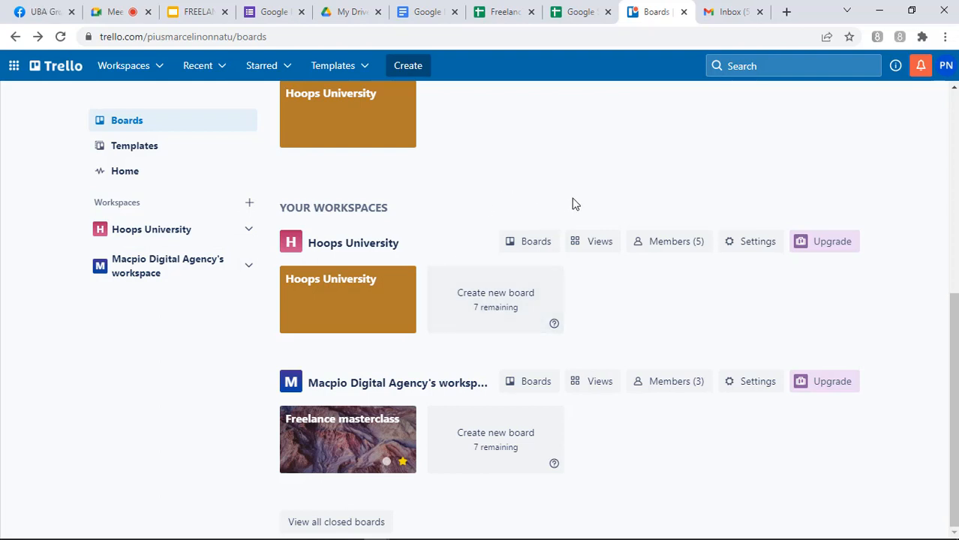
pyautogui.click(502, 442)
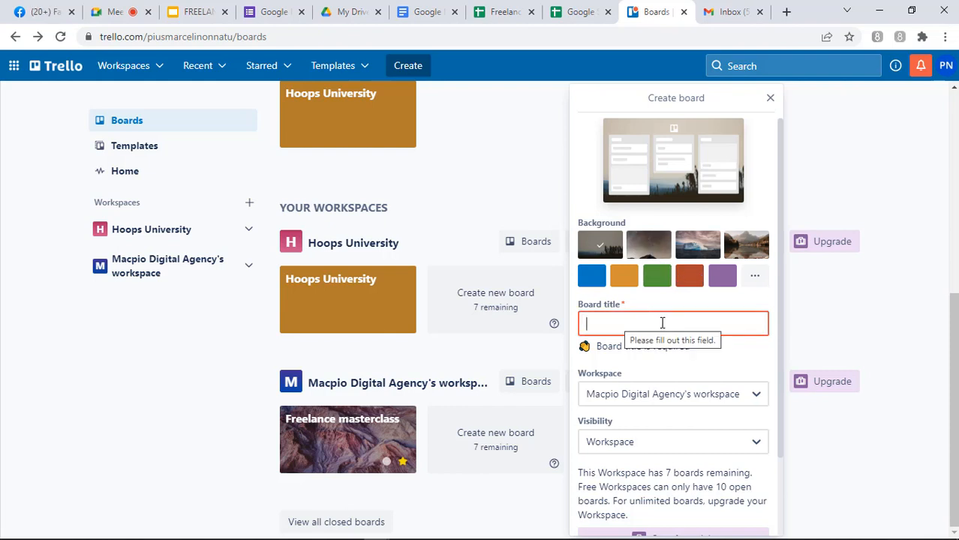
pyautogui.click(629, 402)
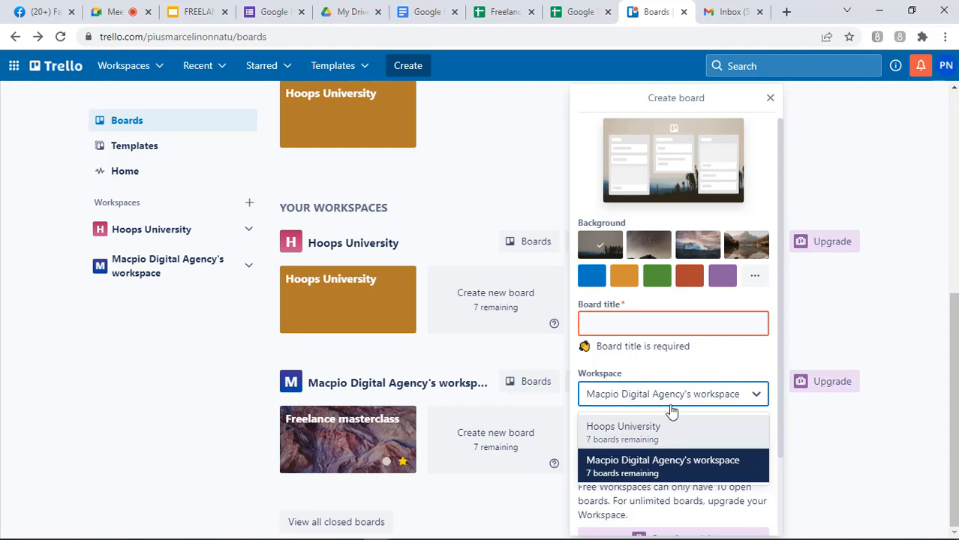
pyautogui.click(740, 395)
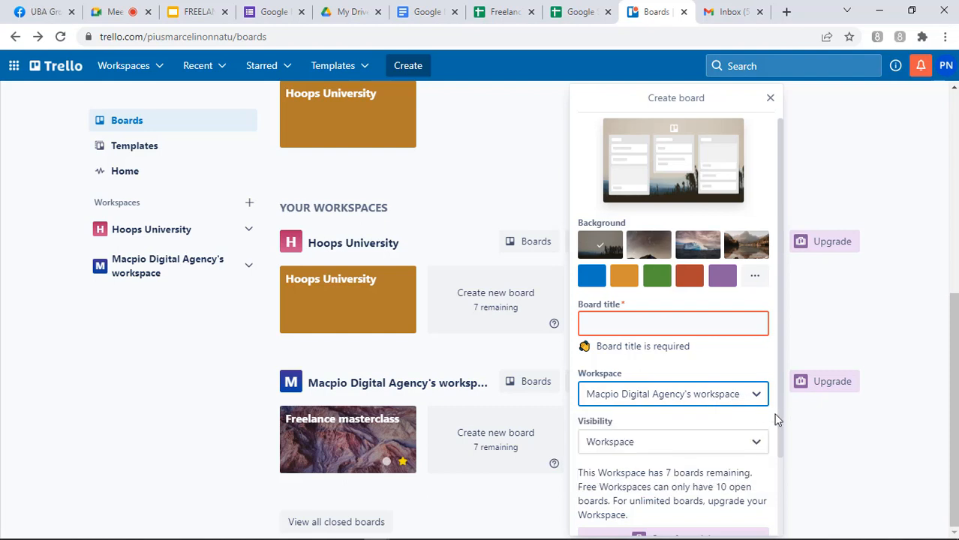
pyautogui.moveTo(783, 397); pyautogui.dragTo(783, 423)
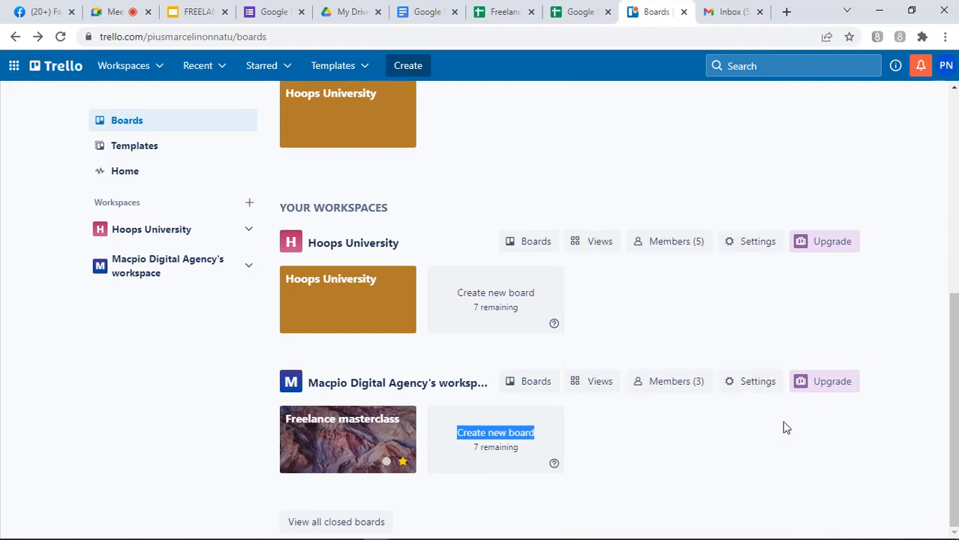
pyautogui.click(480, 435)
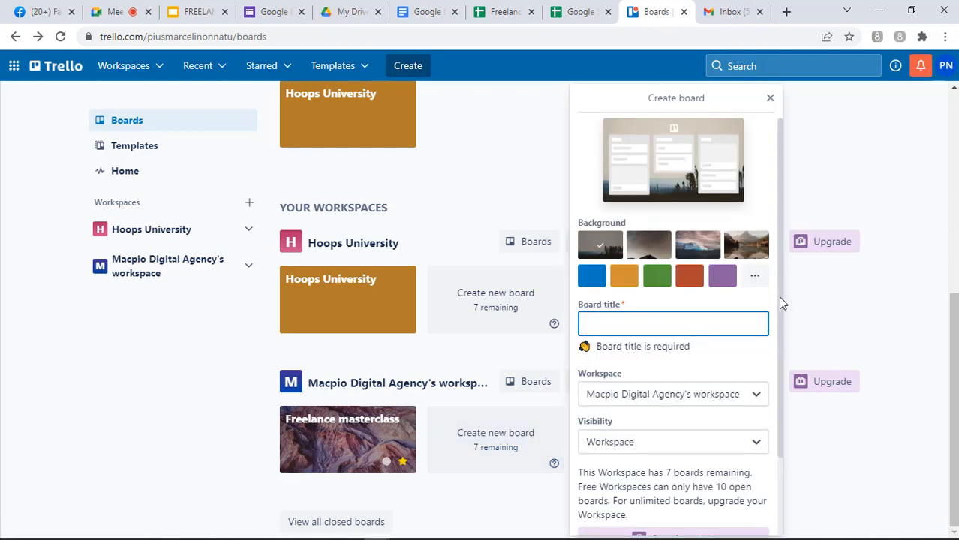
pyautogui.moveTo(779, 303); pyautogui.dragTo(782, 413)
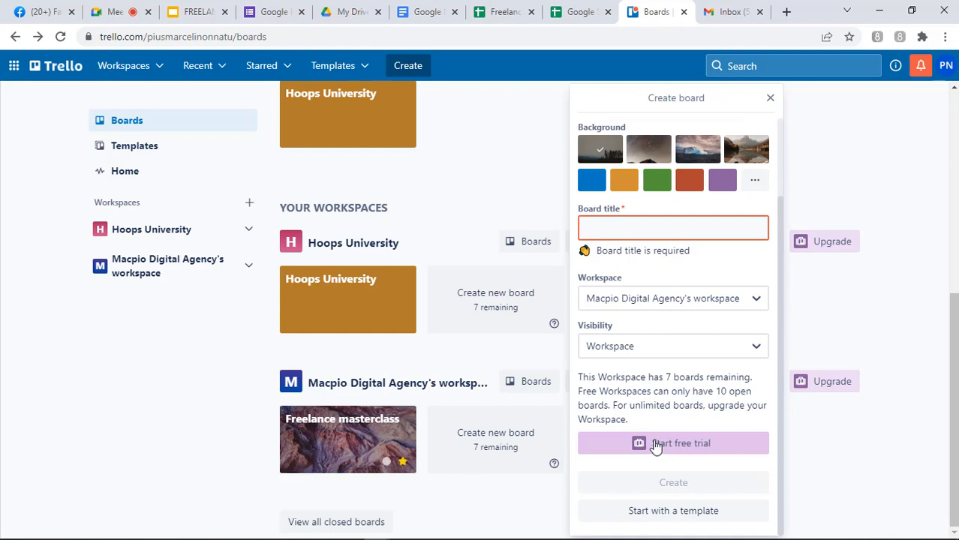
pyautogui.click(665, 348)
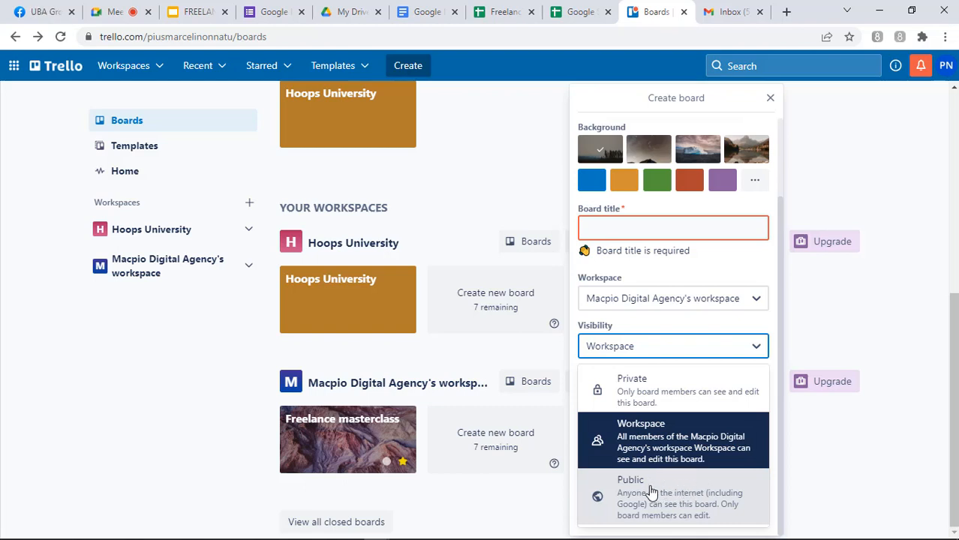
pyautogui.click(781, 371)
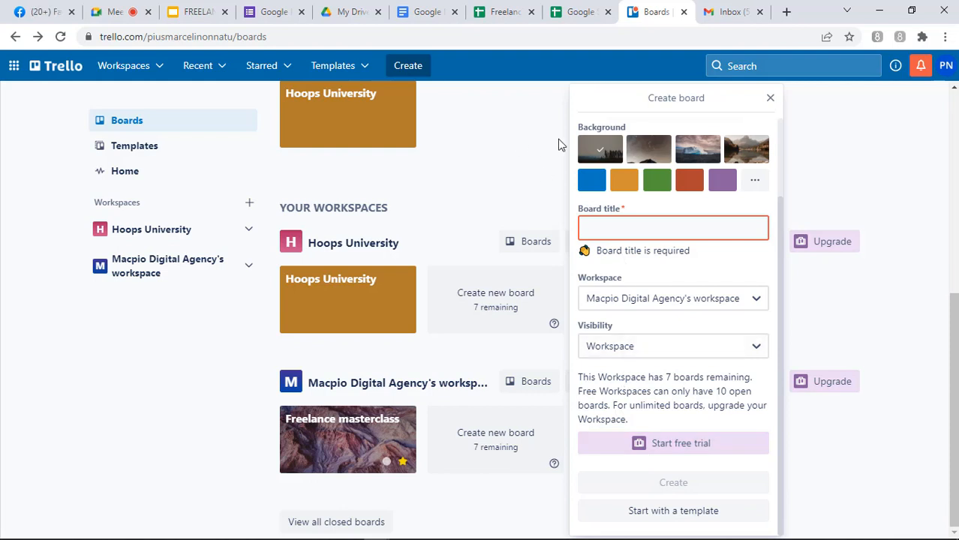
# Step: Open the Freelance masterclass board without creating a new board, and view the alternative views offered for it
pyautogui.click(466, 172)
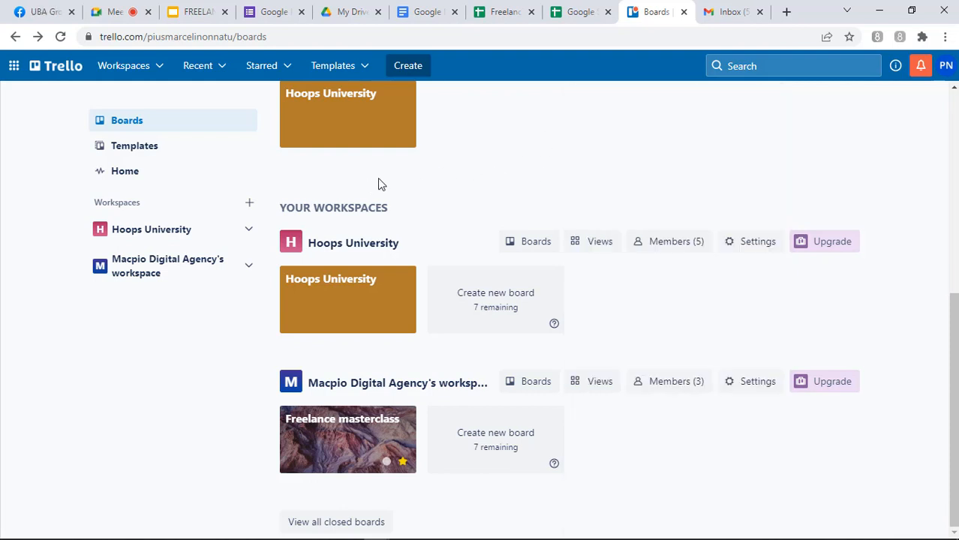
pyautogui.click(355, 435)
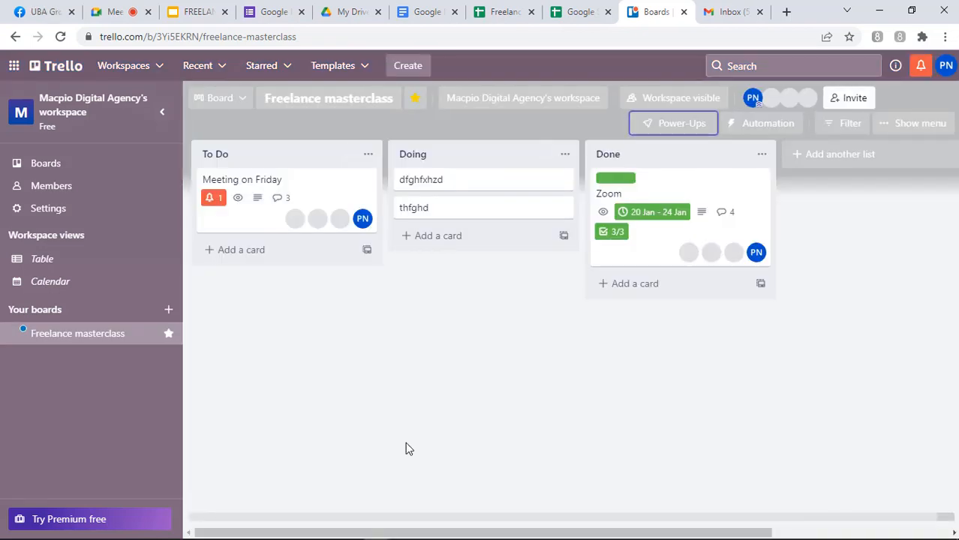
pyautogui.doubleClick(406, 443)
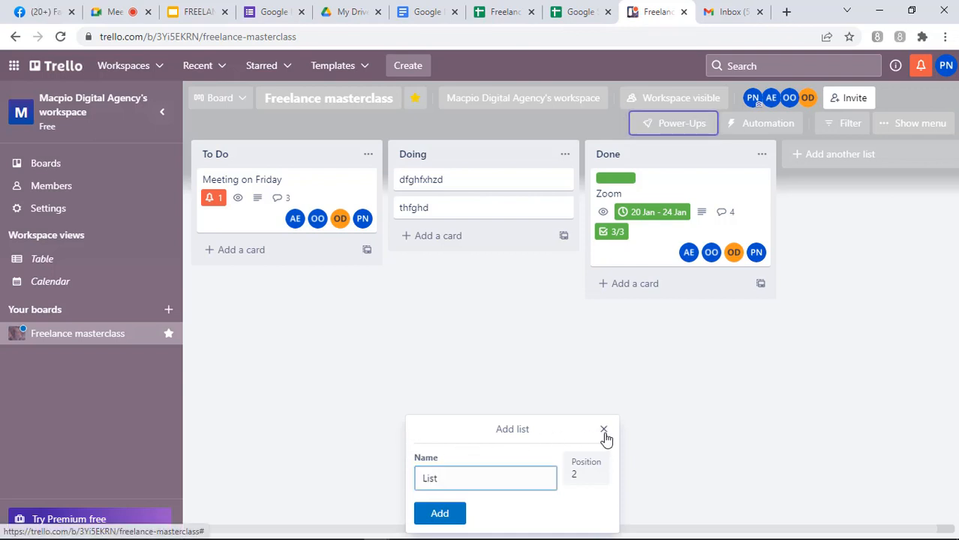
pyautogui.click(604, 432)
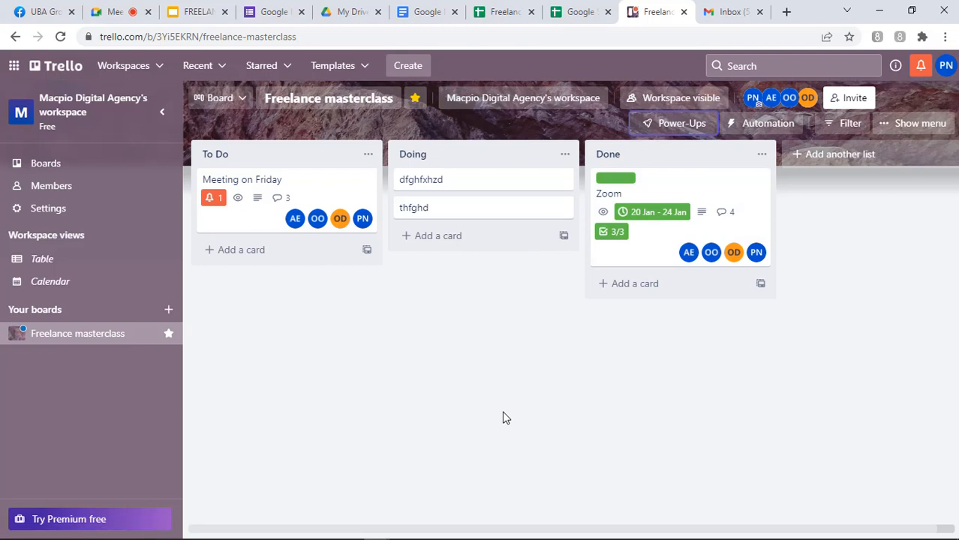
pyautogui.click(242, 99)
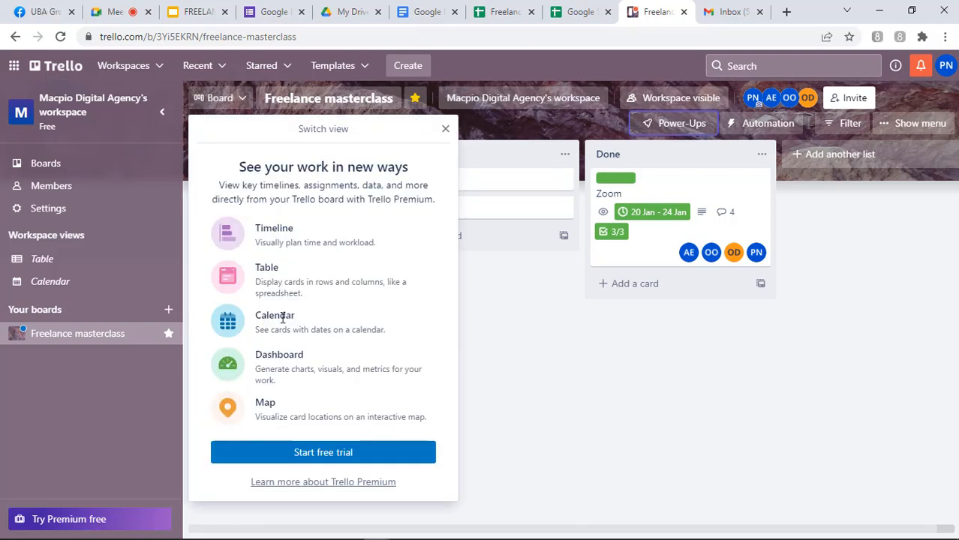
pyautogui.click(446, 132)
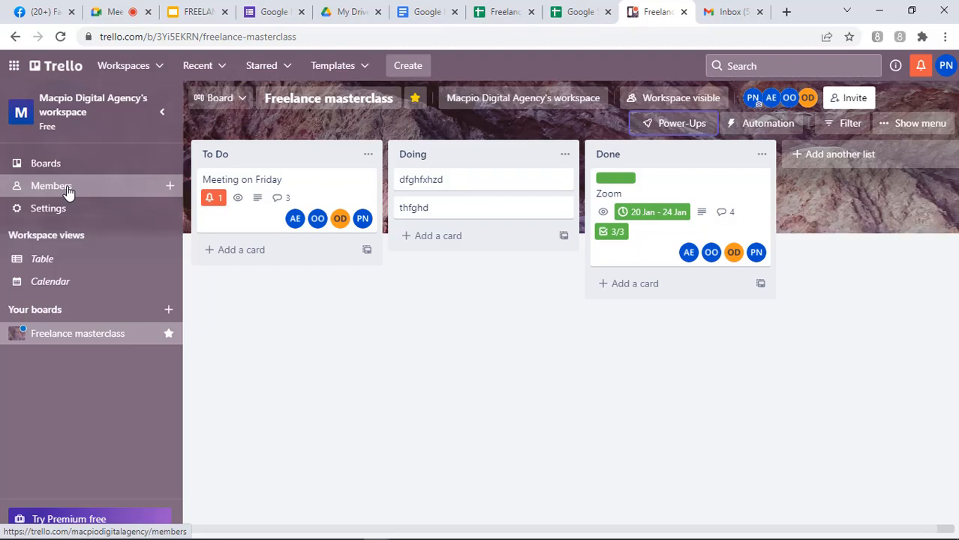
pyautogui.click(170, 188)
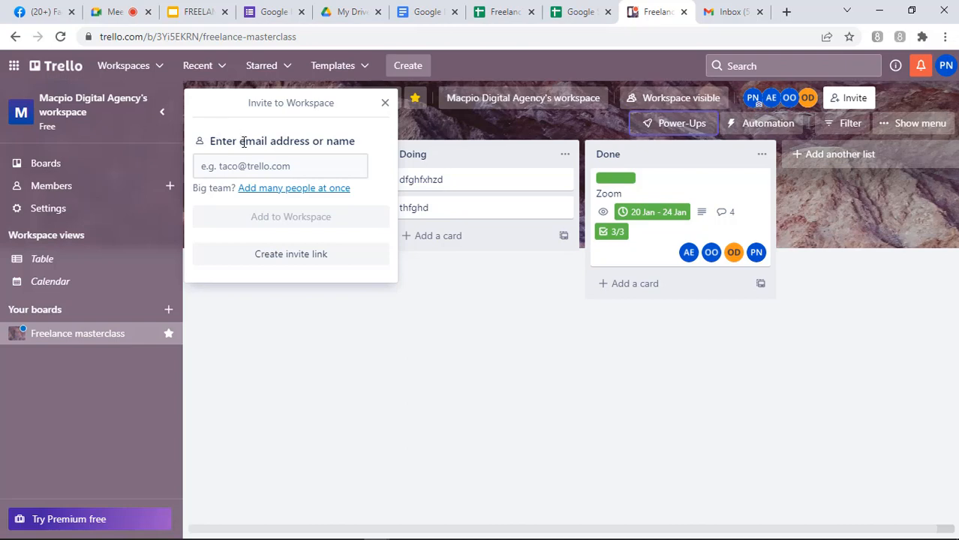
pyautogui.click(288, 255)
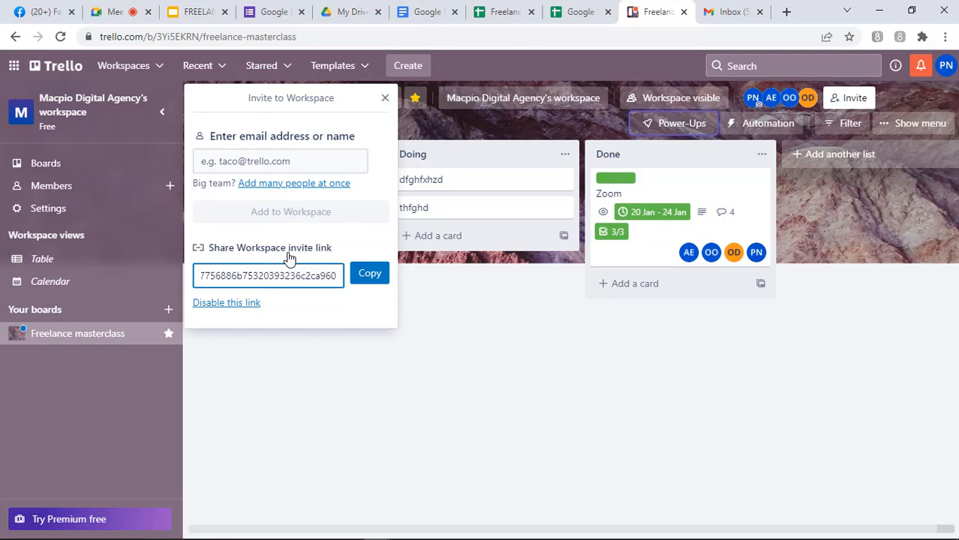
pyautogui.click(360, 279)
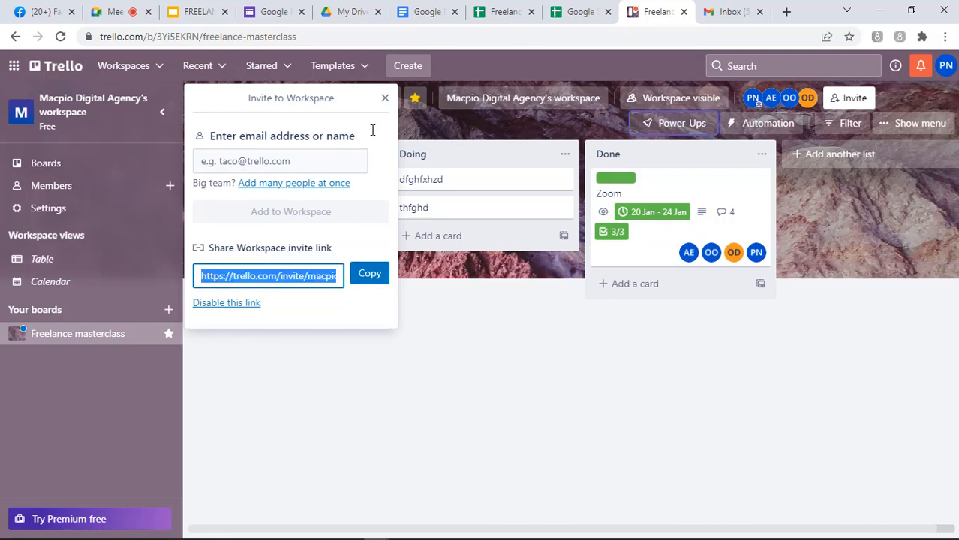
# Step: Switch to the Google Meet call and send the copied workspace invite link to everyone in the in-call messages
pyautogui.click(130, 21)
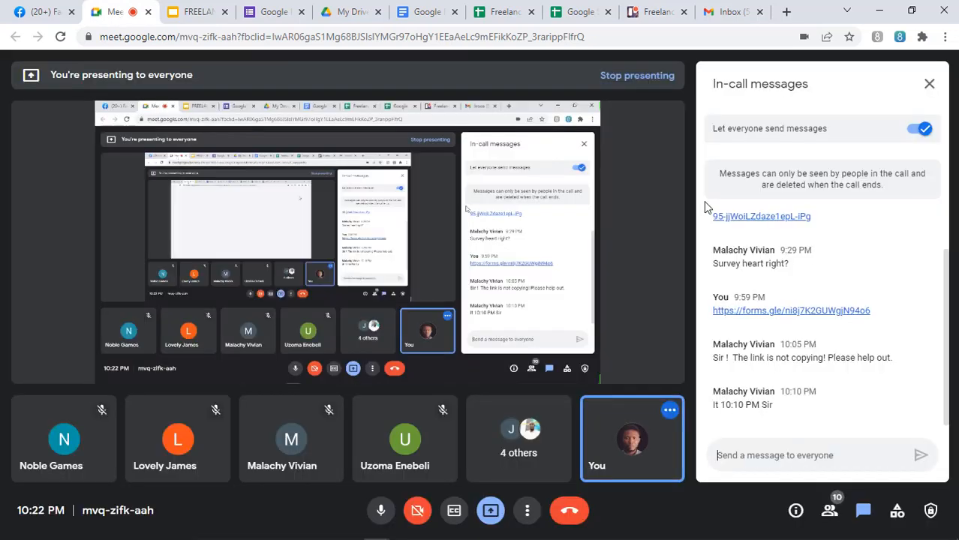
pyautogui.click(794, 456)
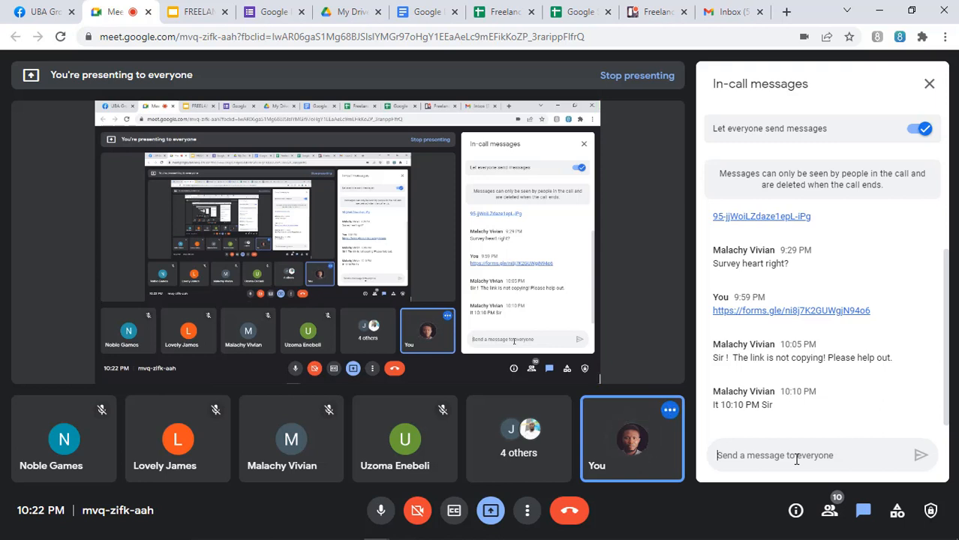
pyautogui.hotkey('ctrl', 'v')
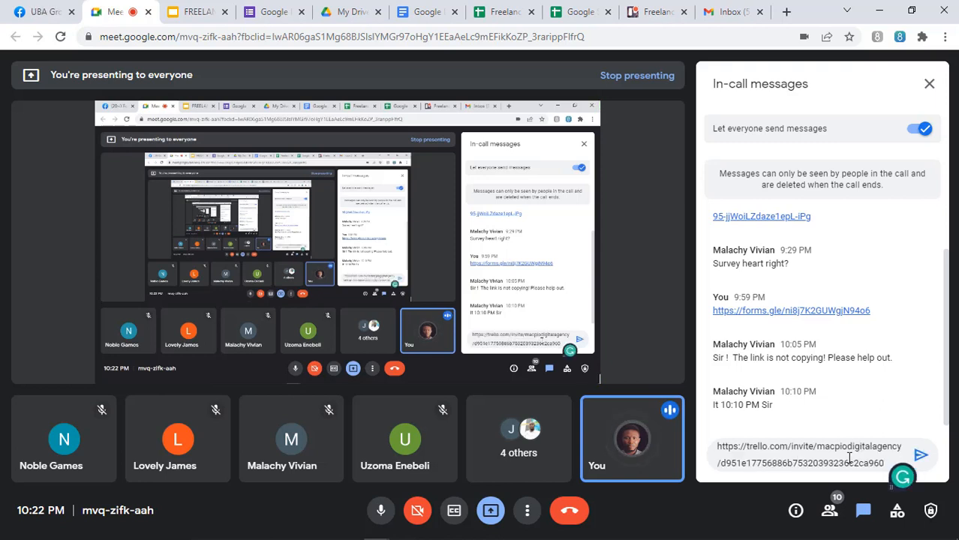
pyautogui.click(921, 458)
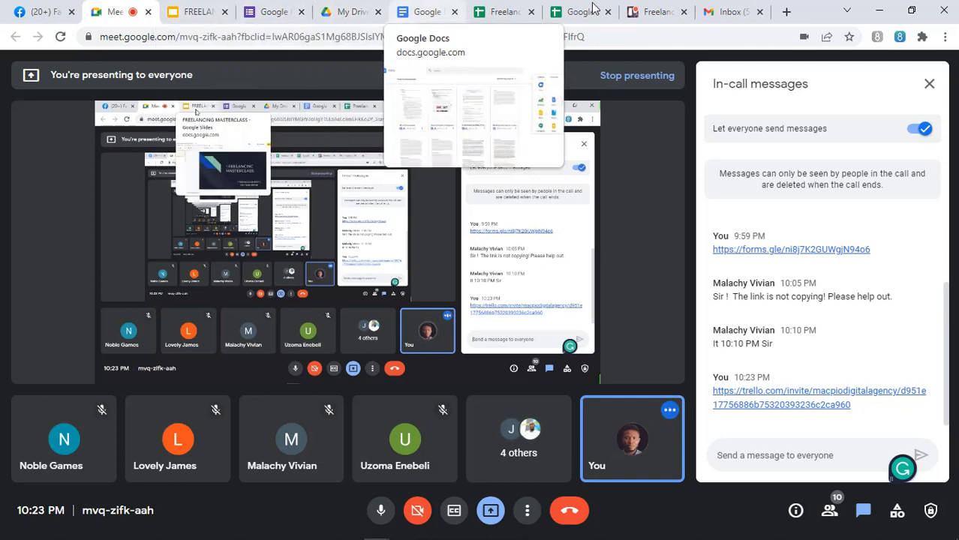
# Step: Return to the Freelance masterclass board in Trello and view its invitation and automation options
pyautogui.click(650, 21)
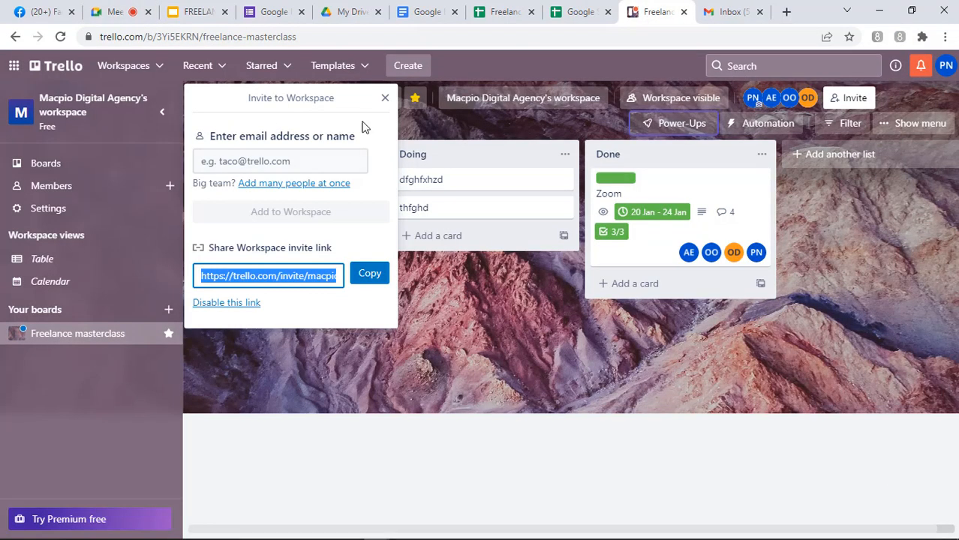
pyautogui.click(385, 98)
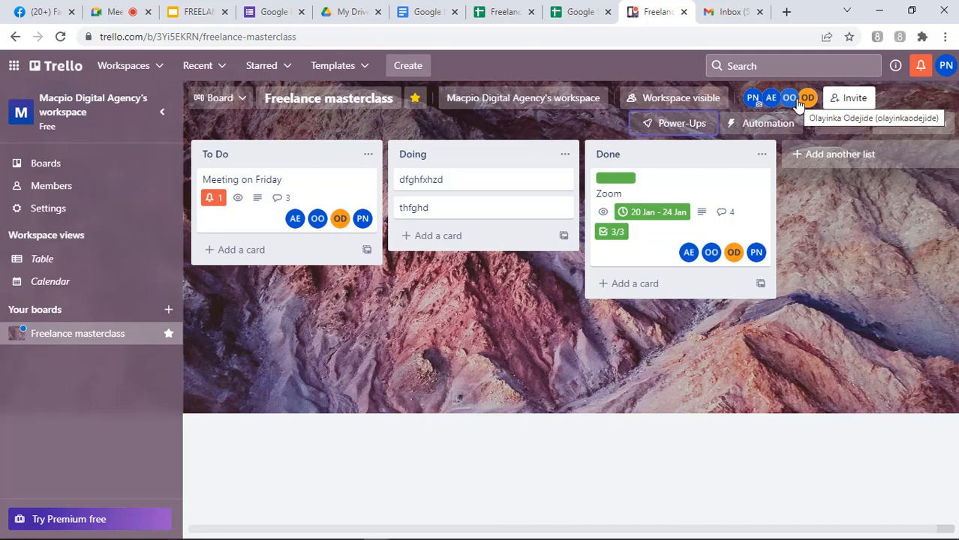
pyautogui.click(851, 106)
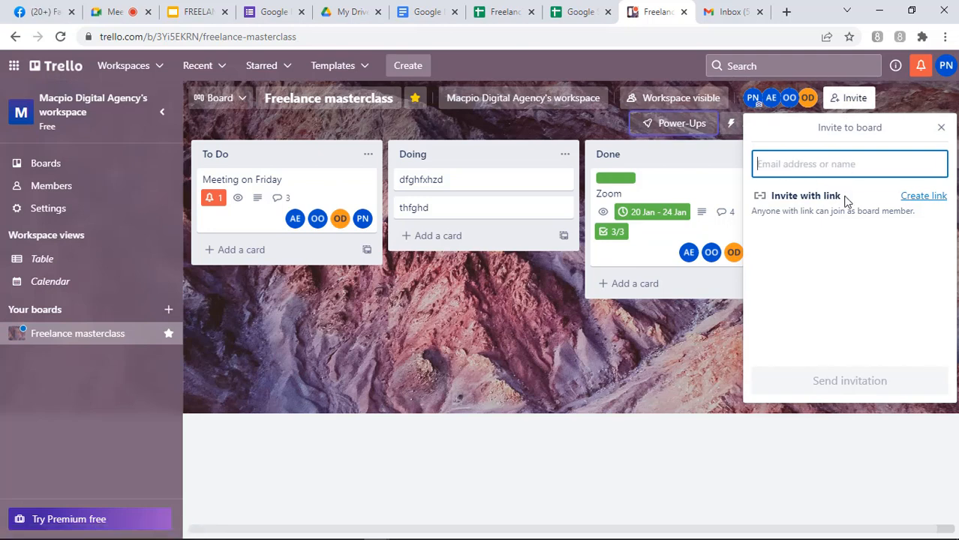
pyautogui.click(941, 129)
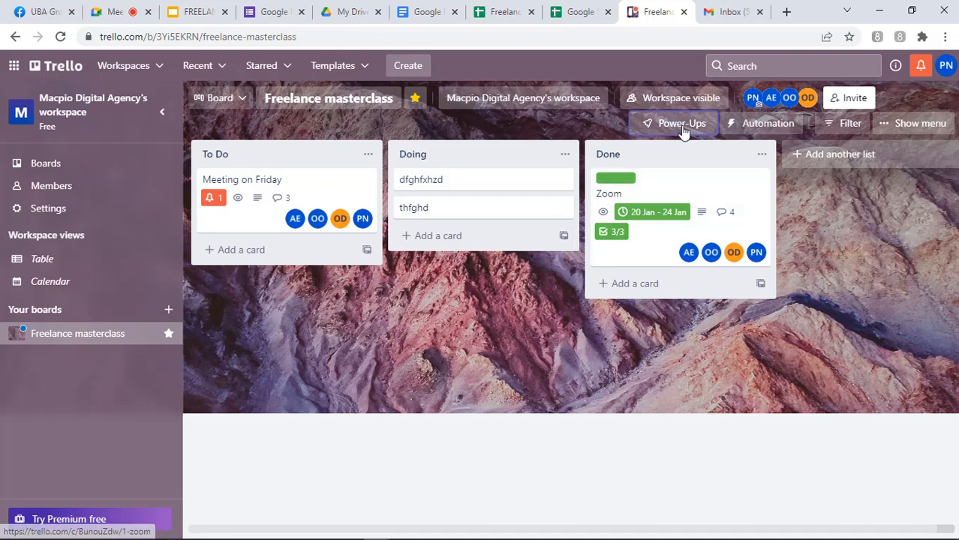
pyautogui.click(764, 129)
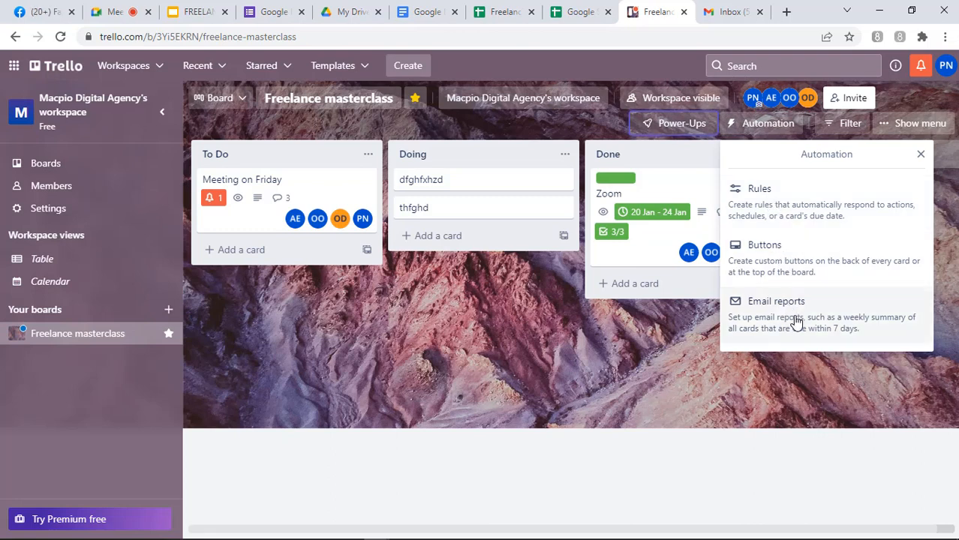
pyautogui.click(656, 320)
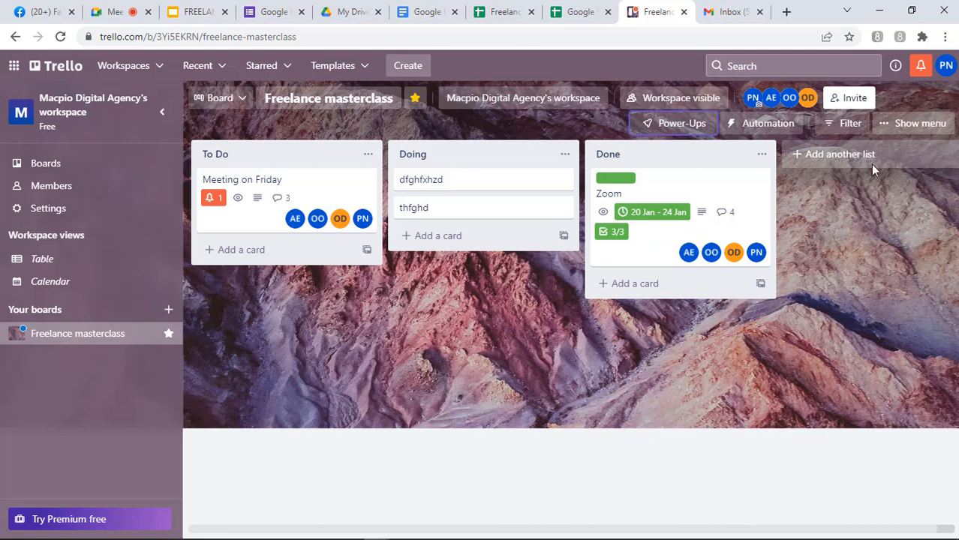
# Step: Examine the board's card filter options for keyword, members, due date and labels
pyautogui.click(846, 126)
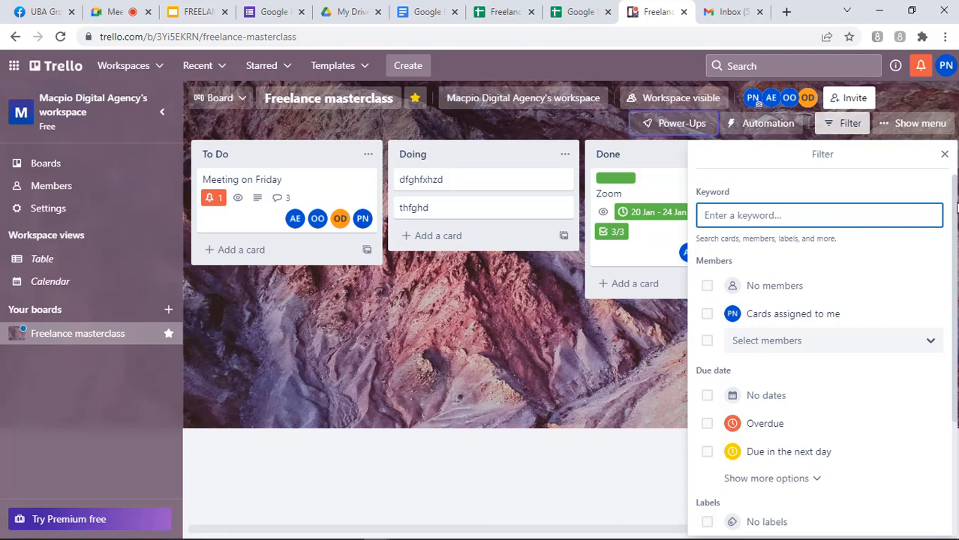
pyautogui.scroll(-1, 836, 239)
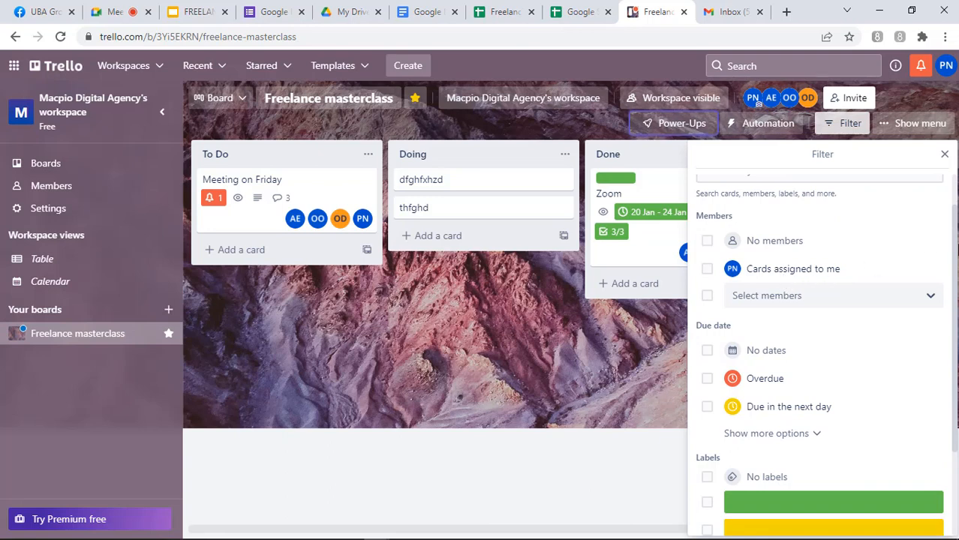
pyautogui.press('Escape')
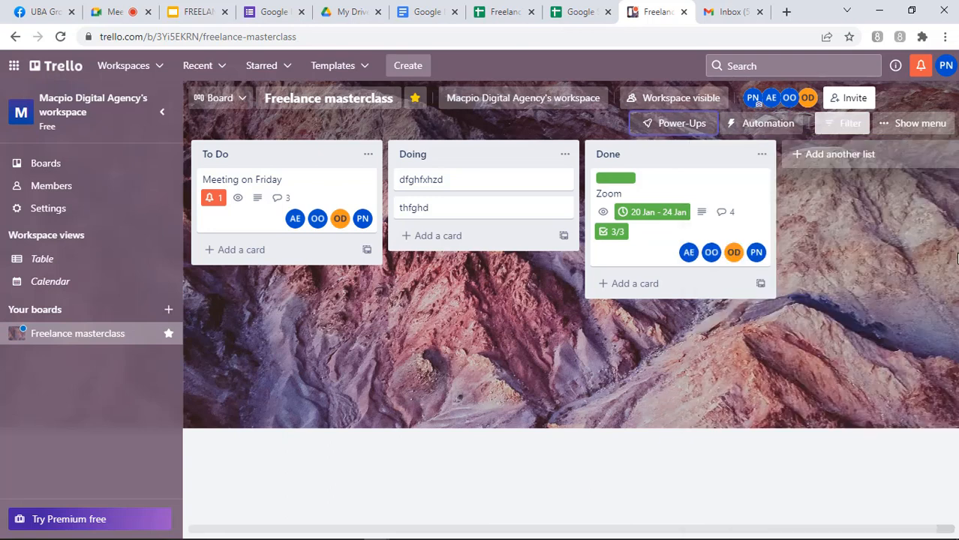
pyautogui.click(847, 125)
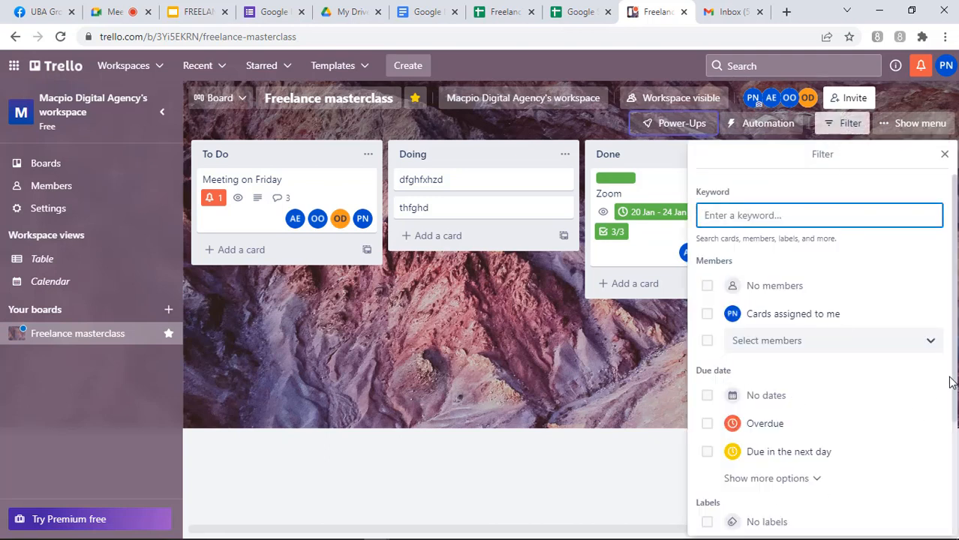
pyautogui.moveTo(953, 374); pyautogui.dragTo(956, 526)
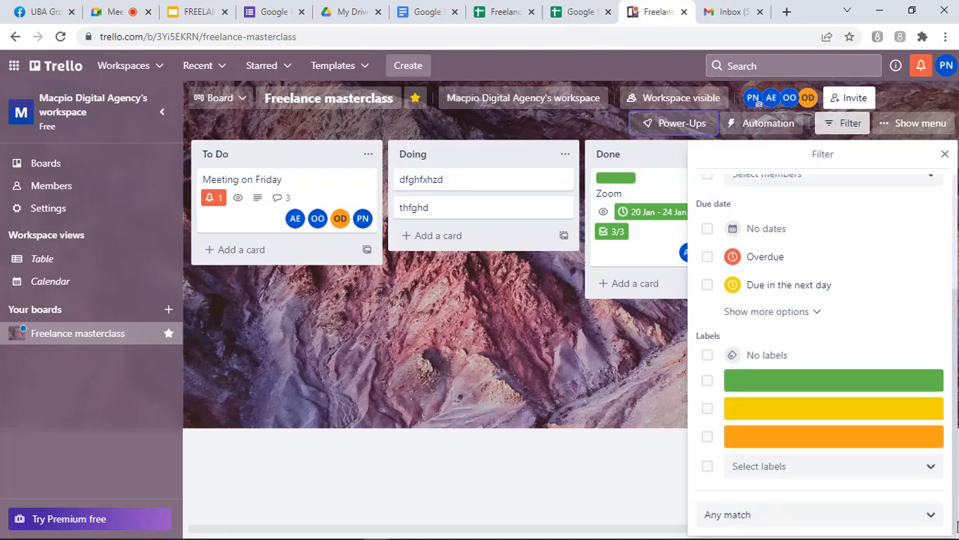
pyautogui.click(846, 126)
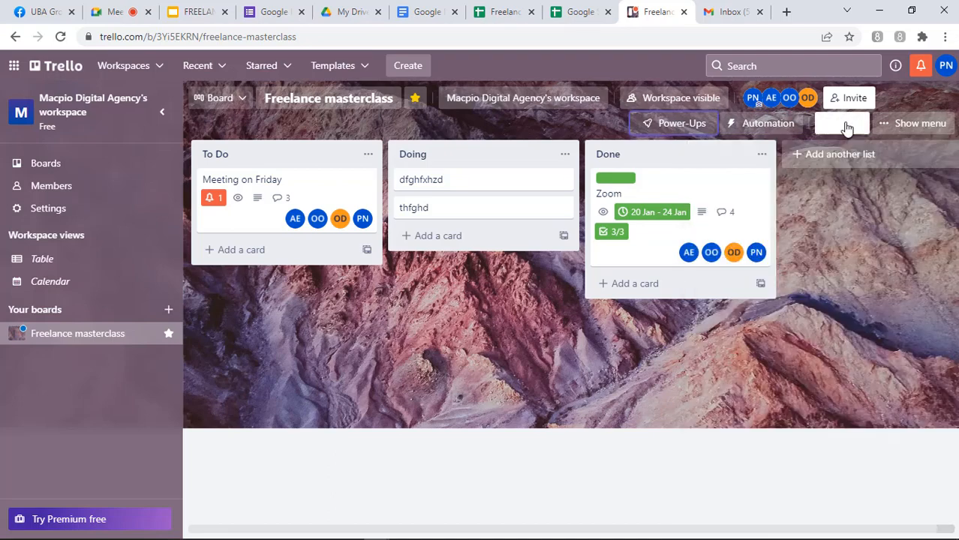
# Step: View the board menu, its additional options and the board settings for workspace, card covers and permissions
pyautogui.click(908, 129)
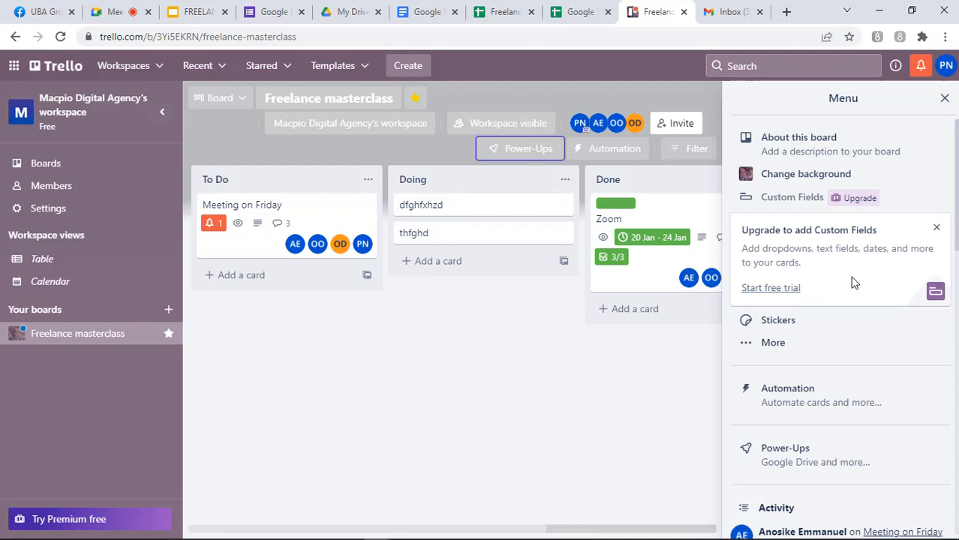
pyautogui.click(747, 351)
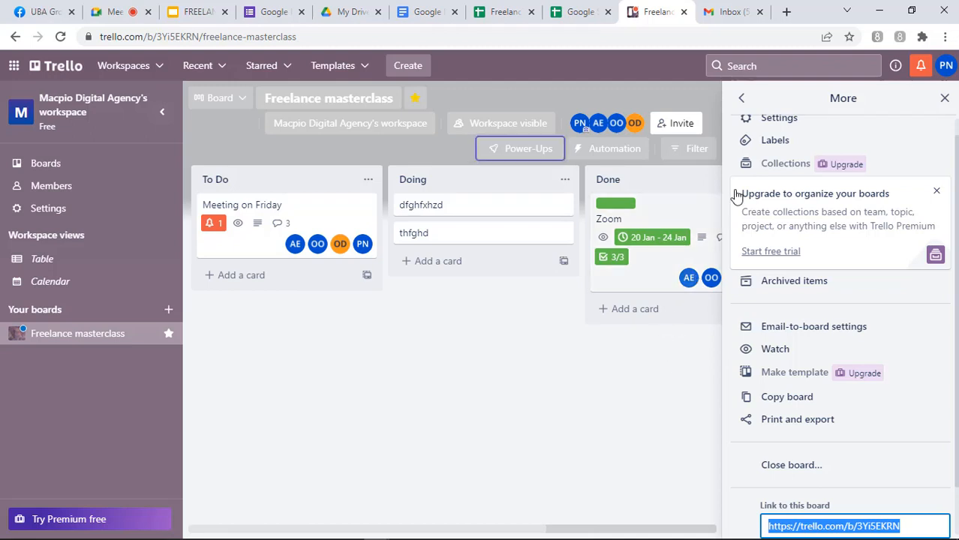
pyautogui.click(762, 120)
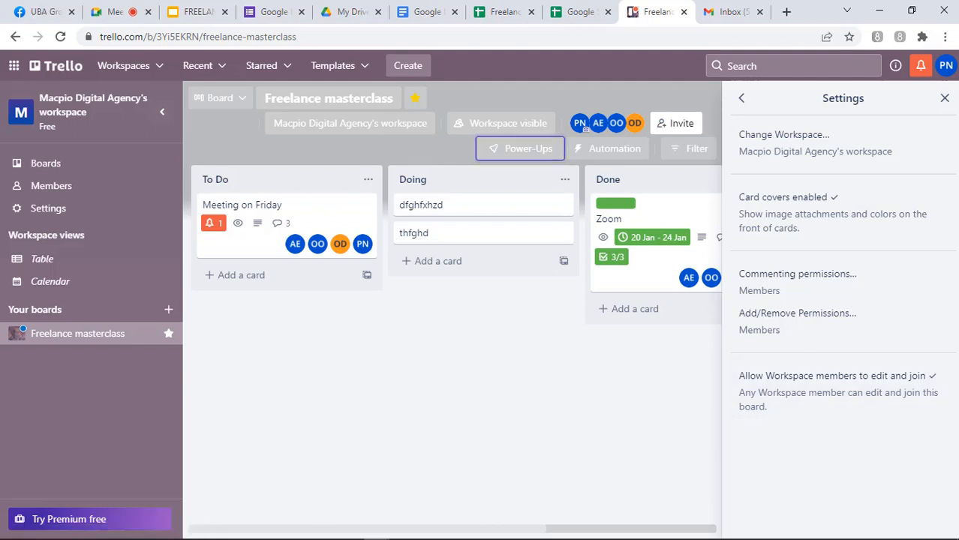
pyautogui.click(945, 100)
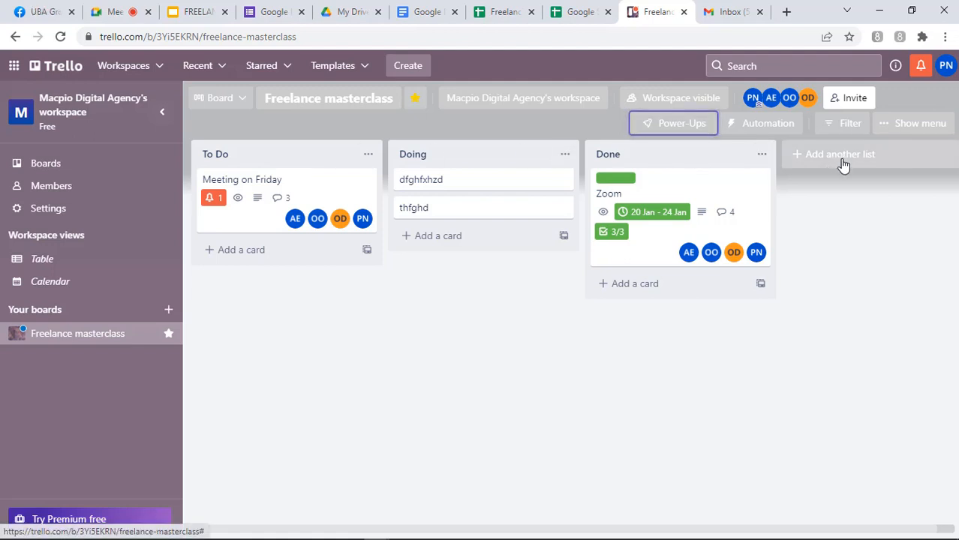
# Step: Leave the Doing list's title unchanged and move the thfghd and dfghfxhzd cards from Doing to Done
pyautogui.click(415, 155)
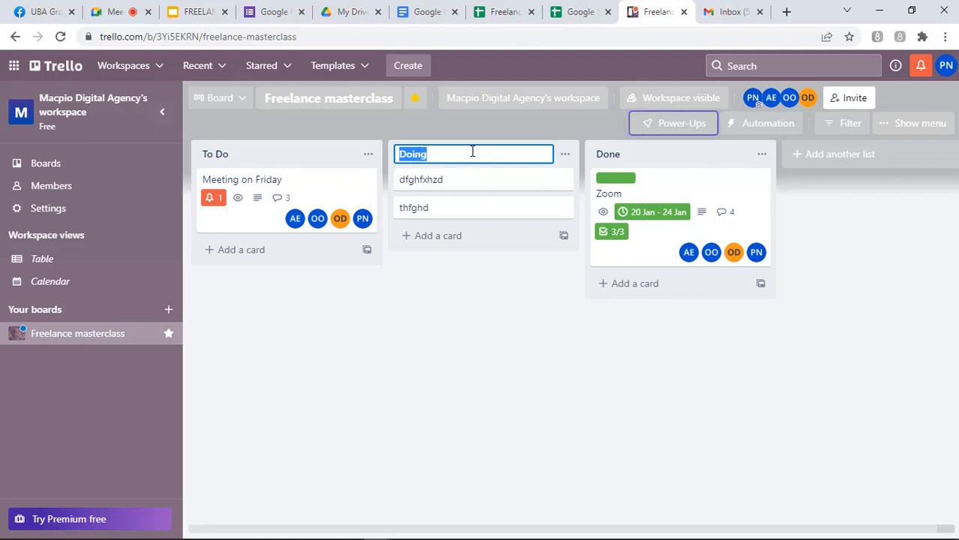
pyautogui.click(433, 315)
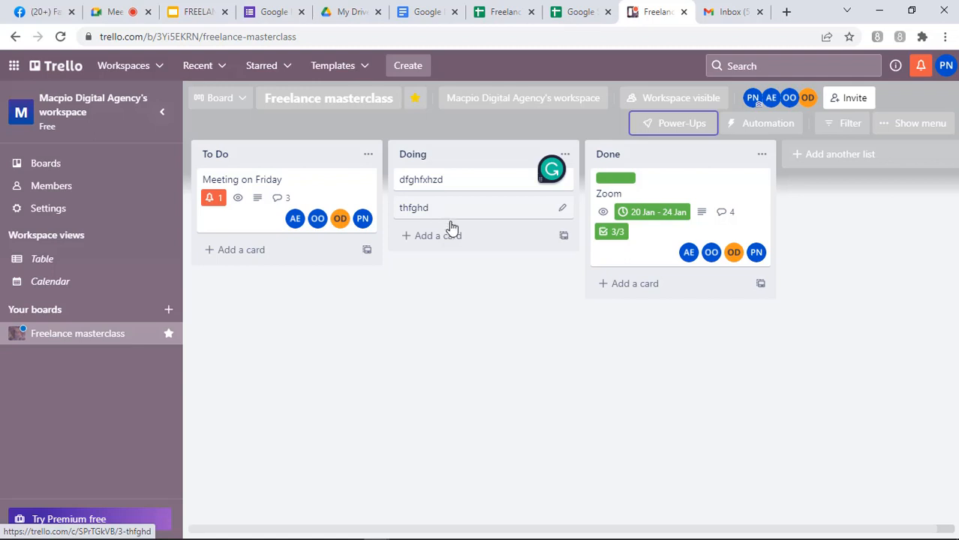
pyautogui.moveTo(450, 221); pyautogui.dragTo(644, 284)
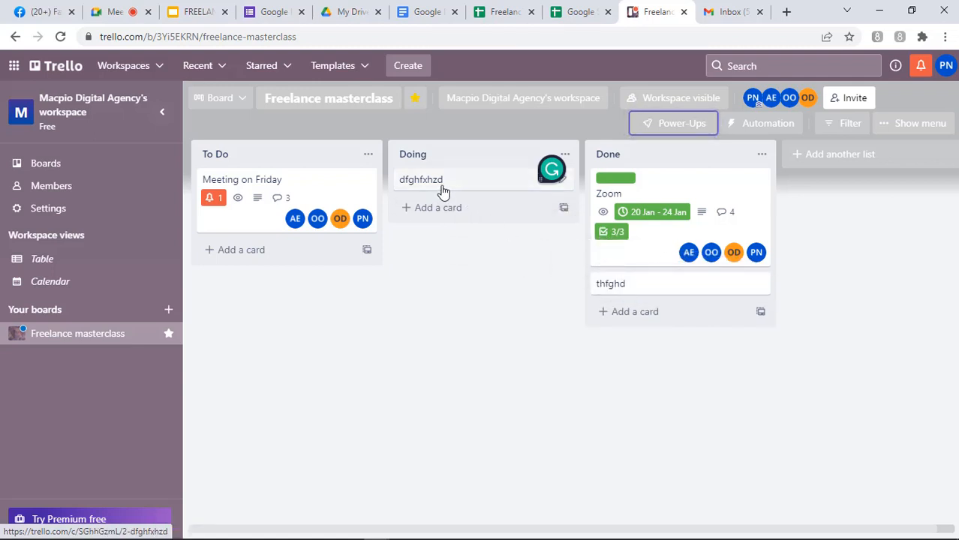
pyautogui.moveTo(447, 186); pyautogui.dragTo(643, 285)
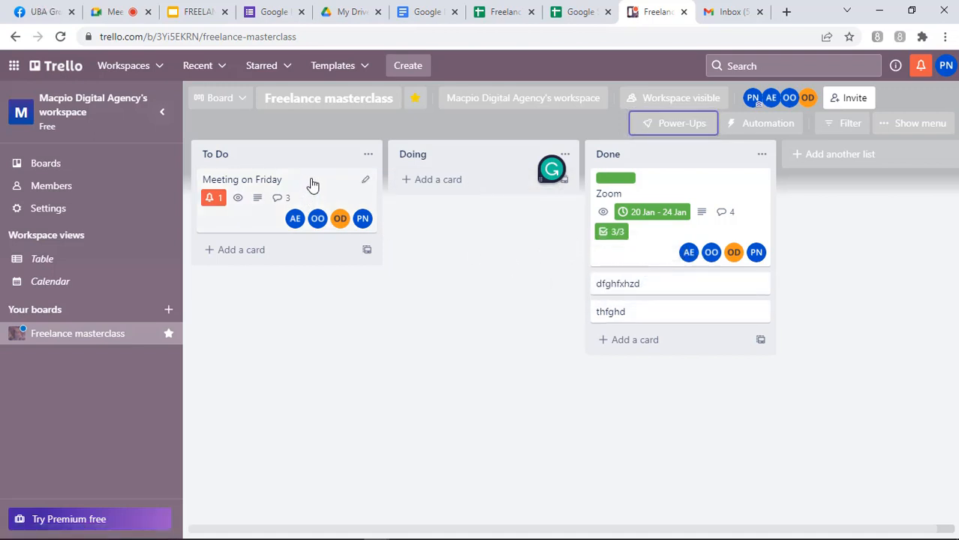
# Step: Move the dfghfxhzd card back from the Done list to the Doing list
pyautogui.moveTo(312, 186); pyautogui.dragTo(282, 190)
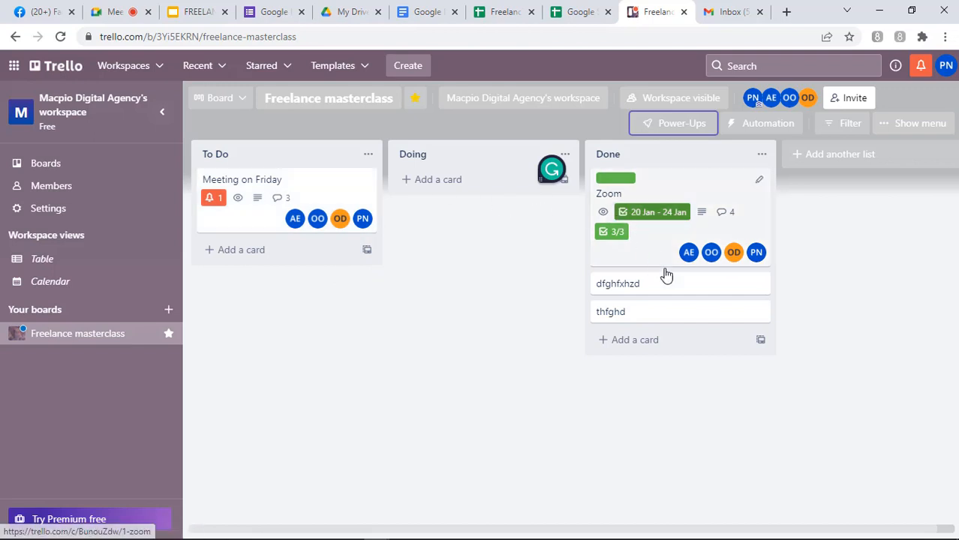
pyautogui.moveTo(668, 283); pyautogui.dragTo(479, 186)
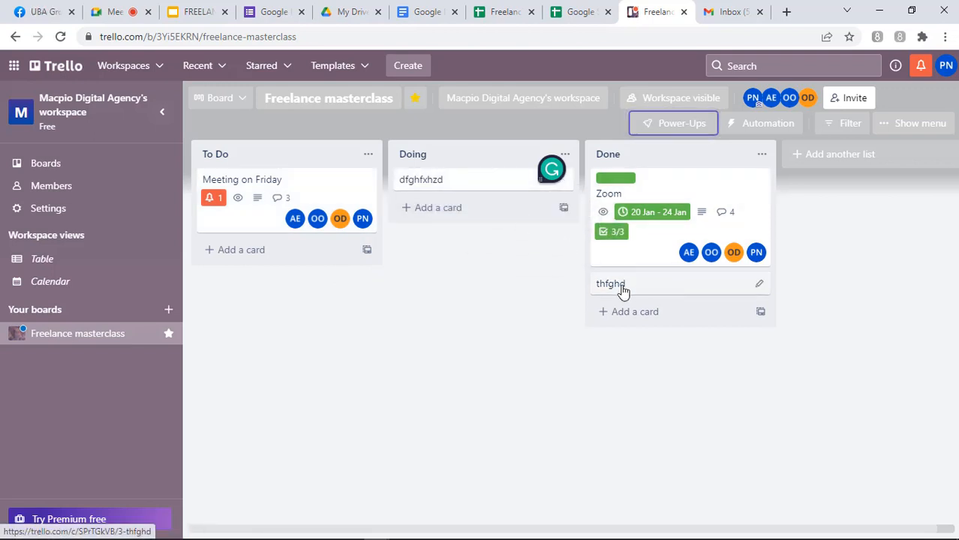
# Step: Move the thfghd card from the Done list back to the Doing list
pyautogui.moveTo(623, 291); pyautogui.dragTo(471, 204)
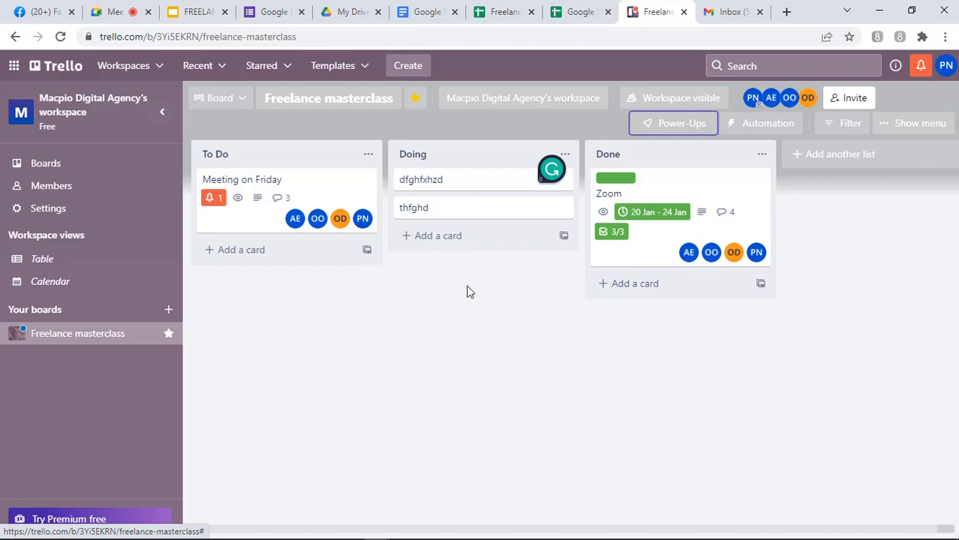
# Step: Add a card titled "Freelance training for Monday" to the To Do list, accepting the suggested capitalisation of Monday
pyautogui.click(253, 252)
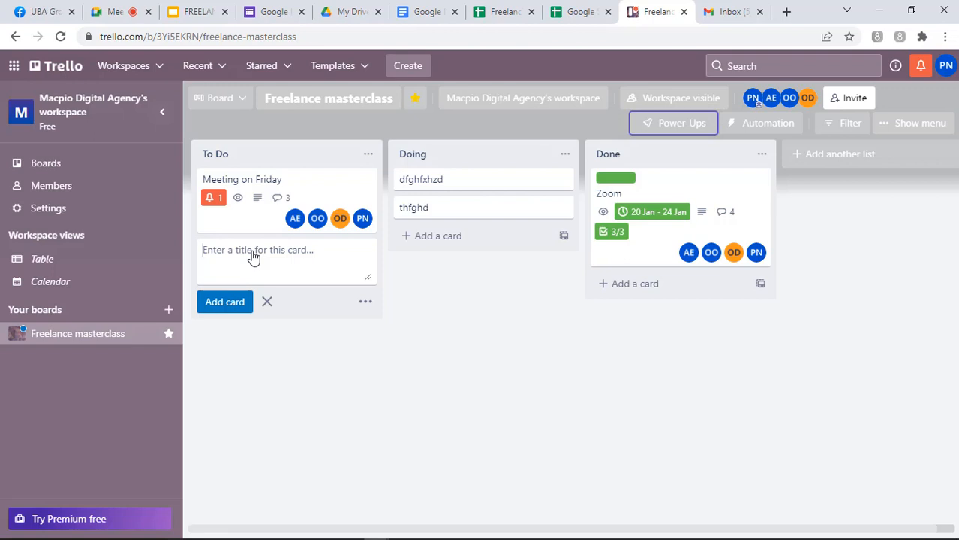
pyautogui.write('F')
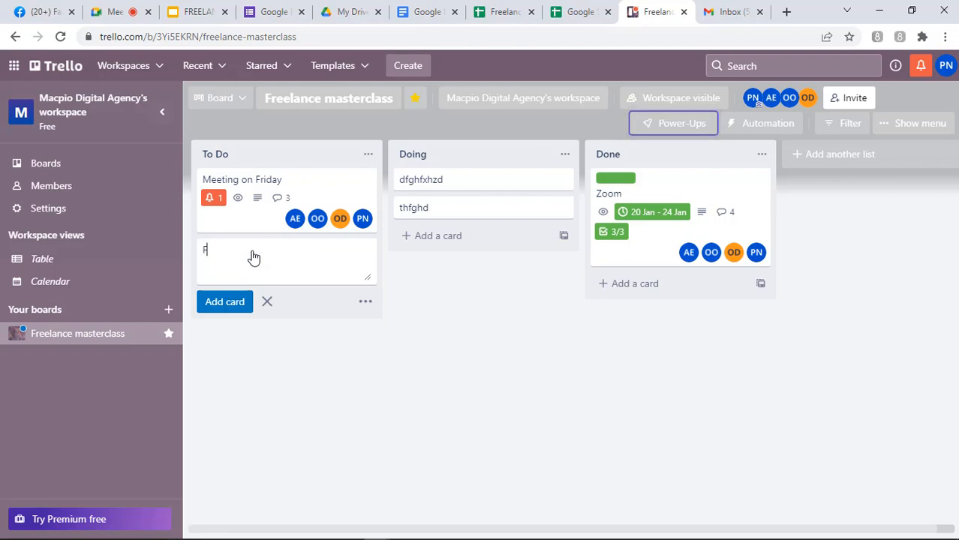
pyautogui.write('reelance')
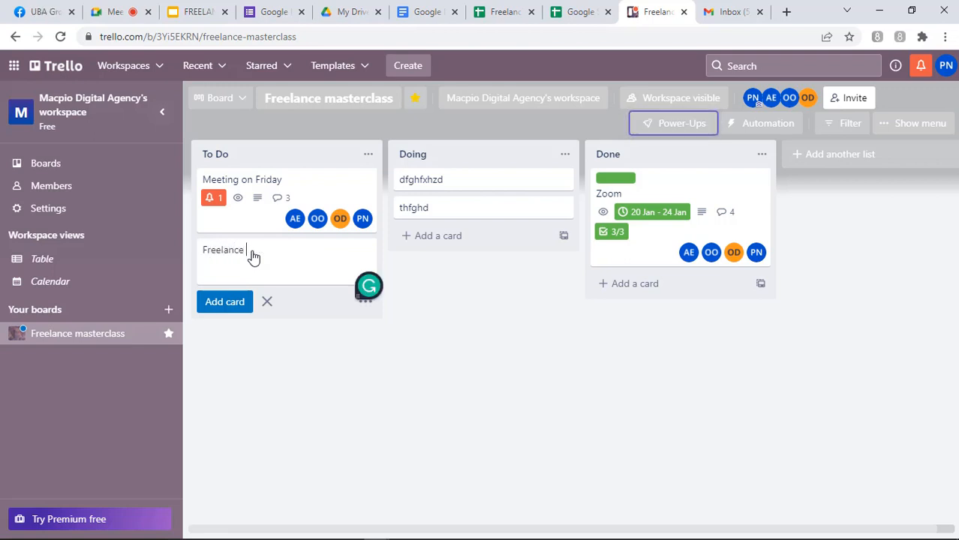
pyautogui.write(' training for monday')
pyautogui.moveTo(359, 294); pyautogui.dragTo(403, 295)
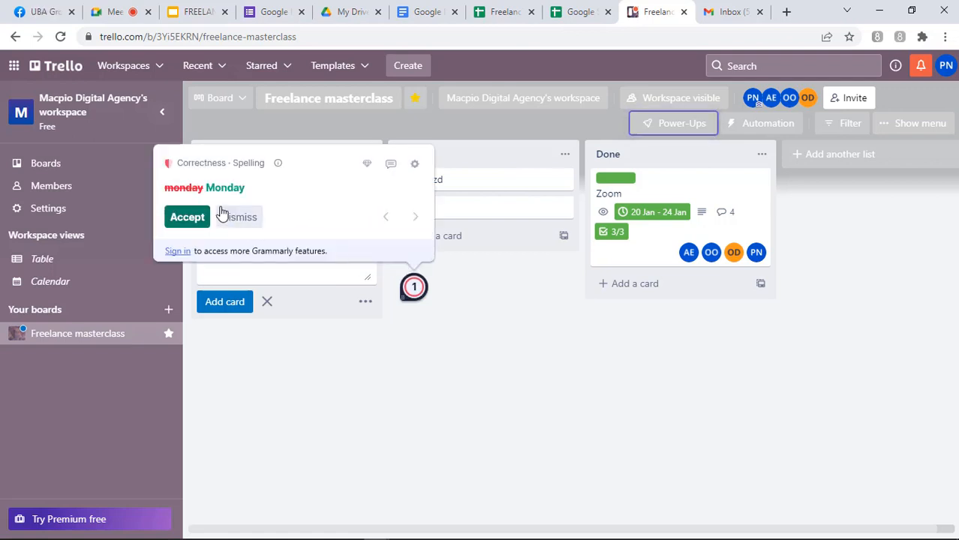
pyautogui.click(193, 219)
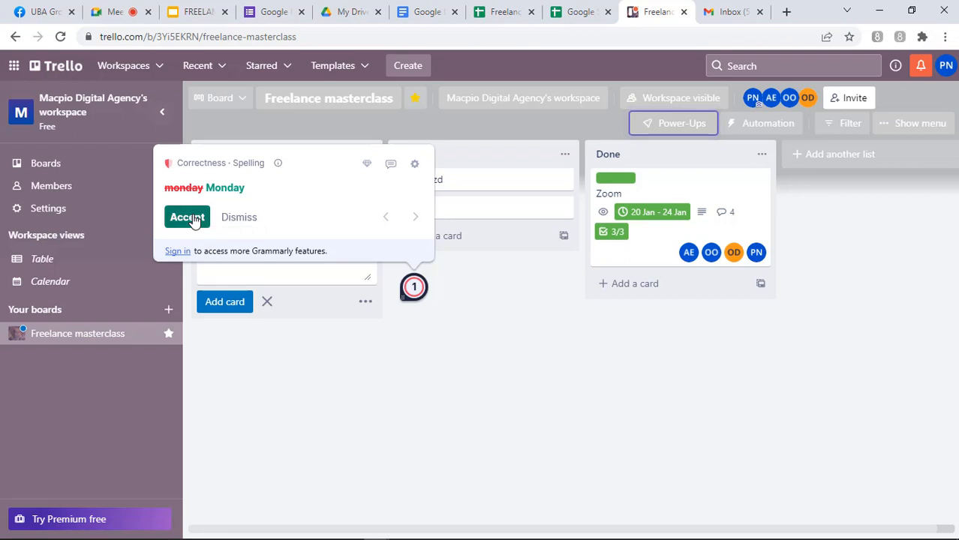
pyautogui.click(418, 338)
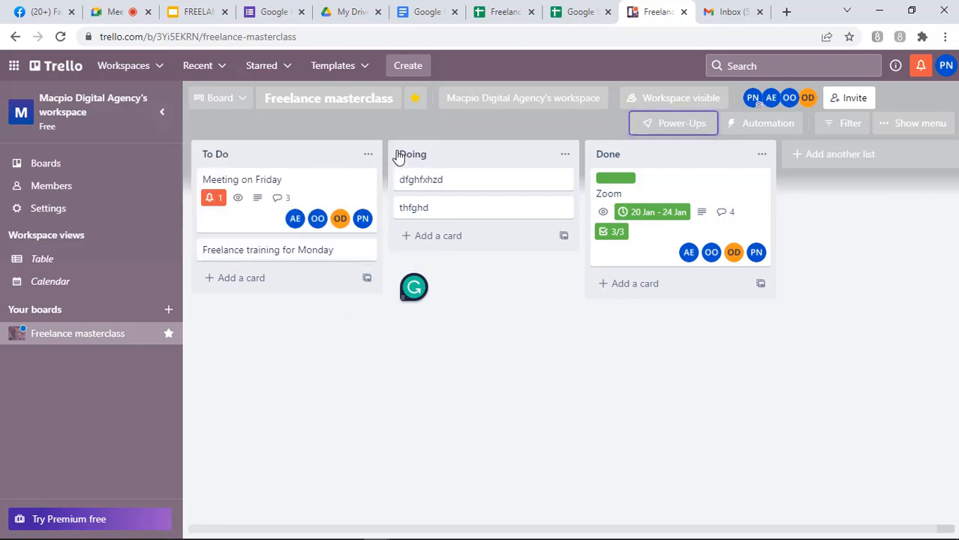
pyautogui.click(332, 300)
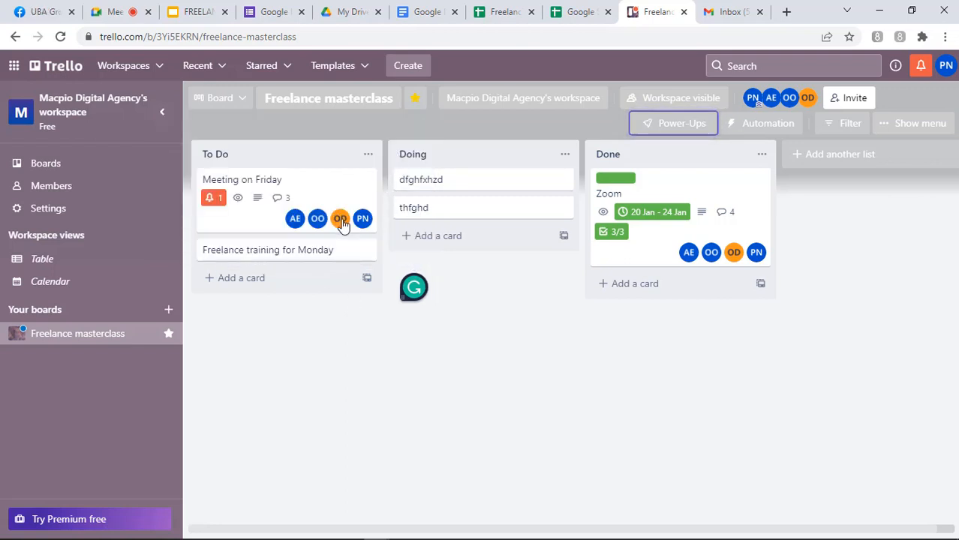
# Step: View the details of the Freelance training for Monday and thfghd cards, and the quick-edit options of the Freelance training card
pyautogui.click(297, 257)
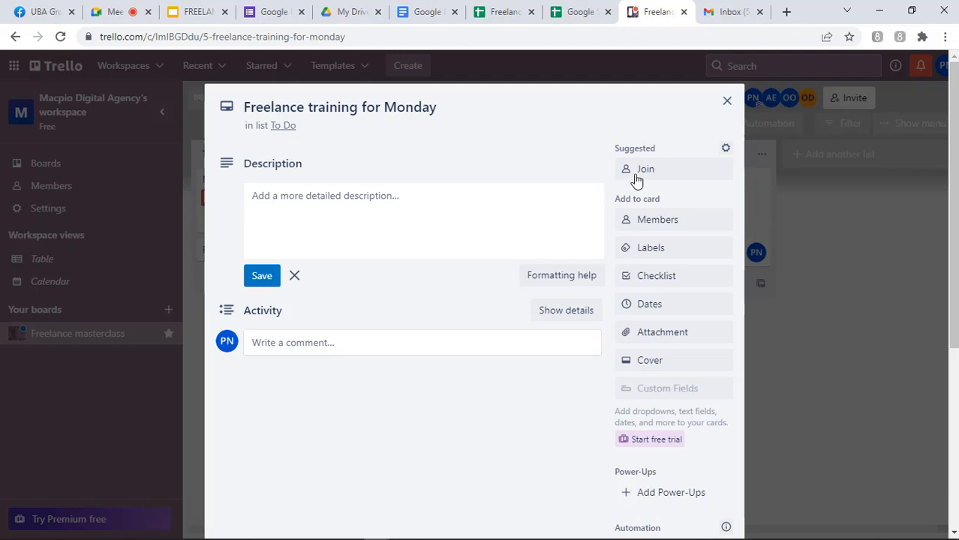
pyautogui.click(726, 102)
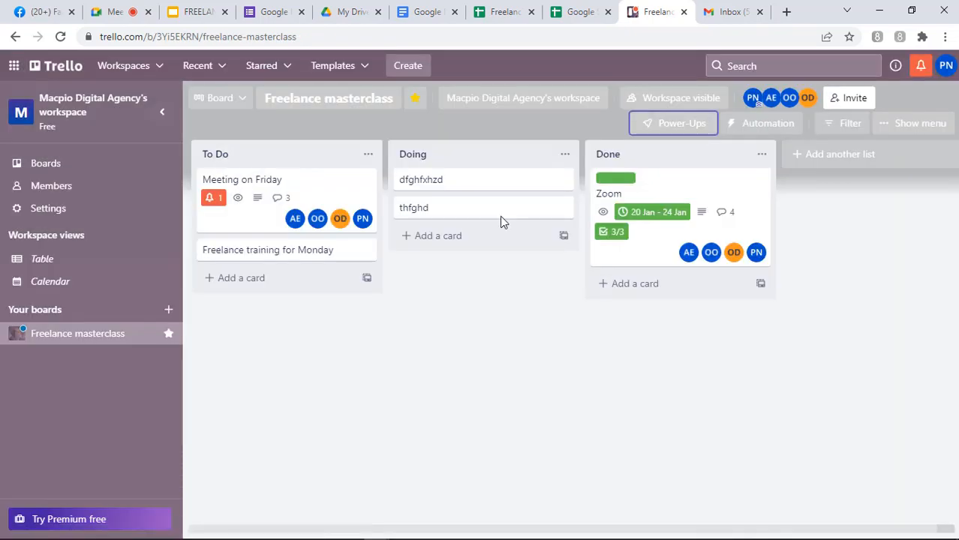
pyautogui.click(451, 217)
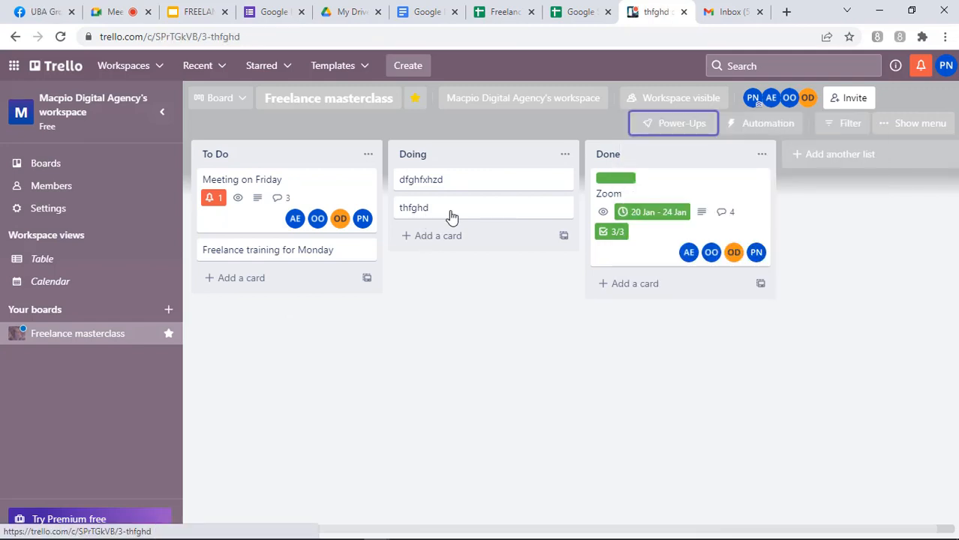
pyautogui.click(451, 217)
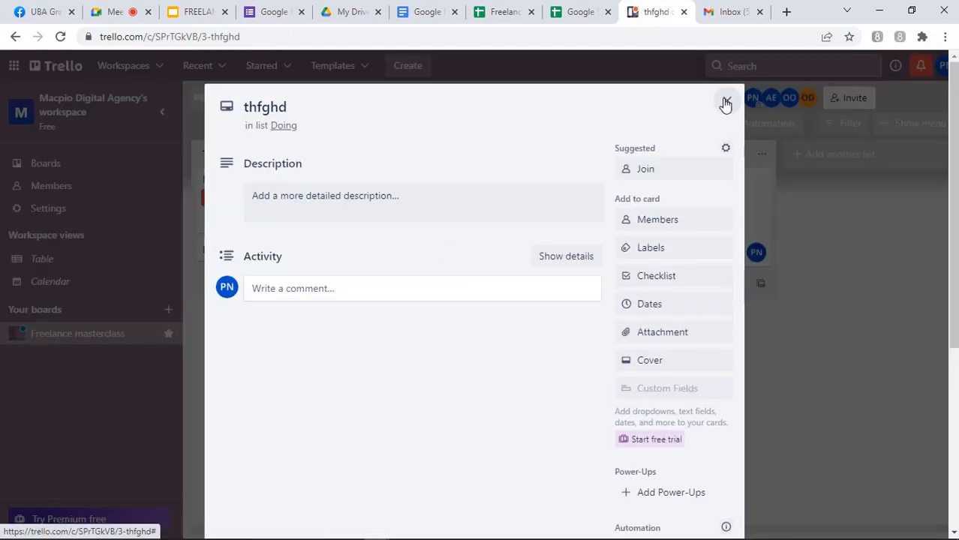
pyautogui.click(725, 105)
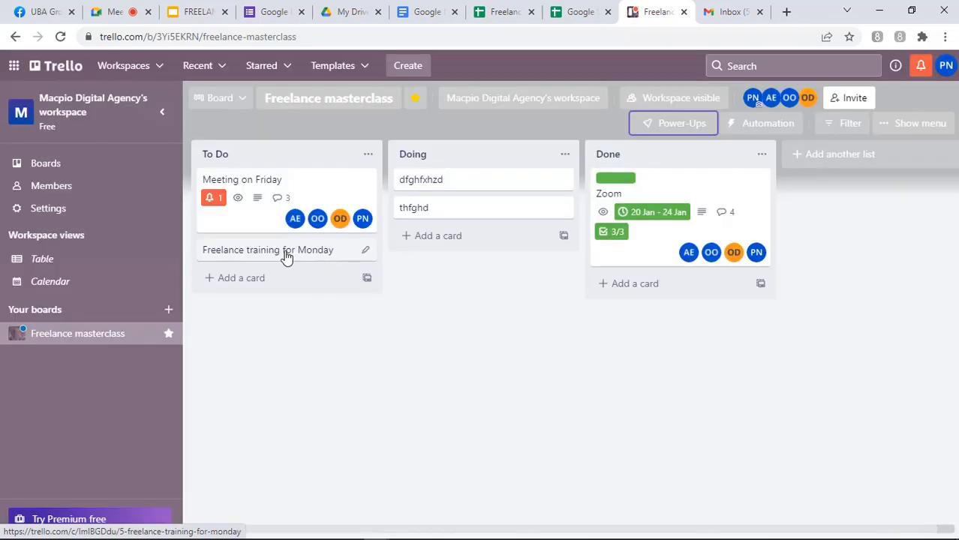
pyautogui.click(366, 254)
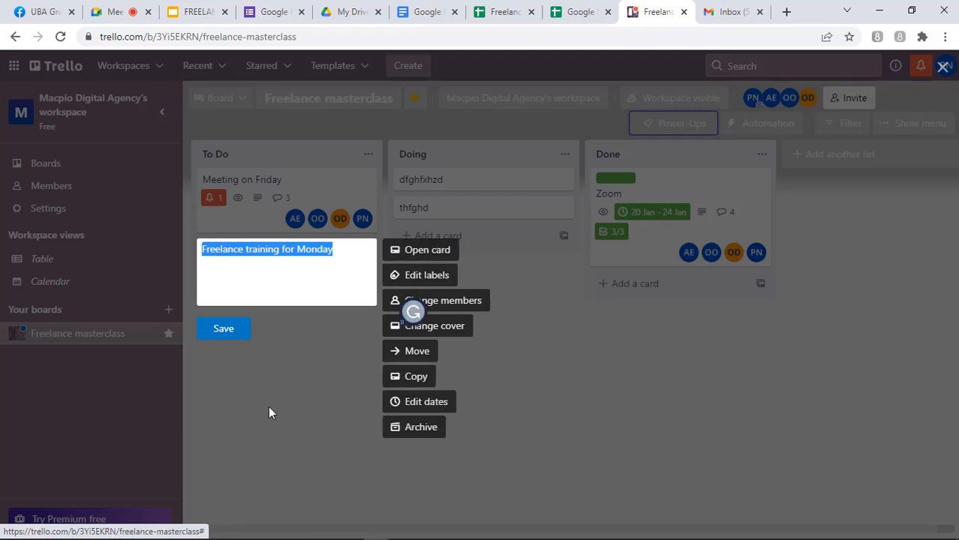
pyautogui.click(269, 385)
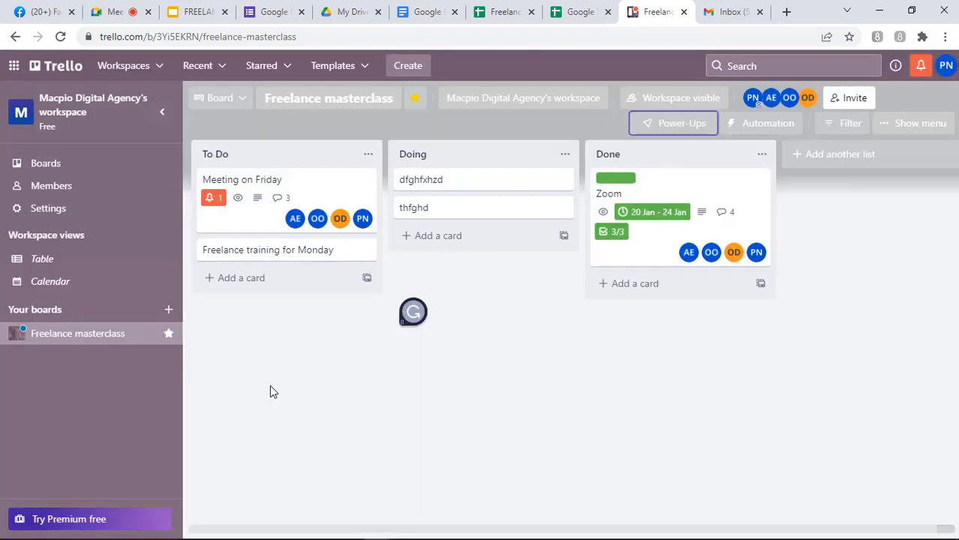
# Step: Save the description "On Monday, we would Slack, Zoom, and share the link to Zendesk video to participant" on the Freelance training for Monday card
pyautogui.click(297, 256)
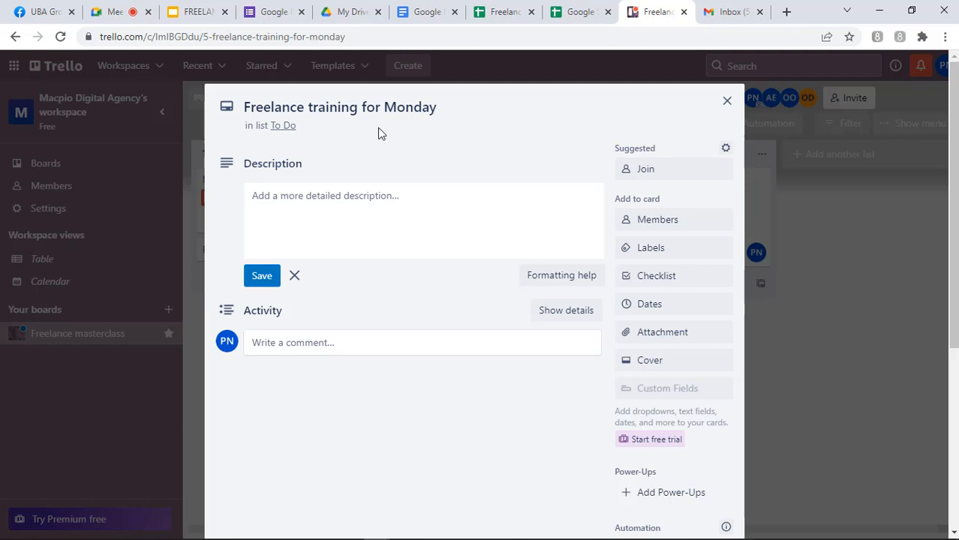
pyautogui.click(273, 204)
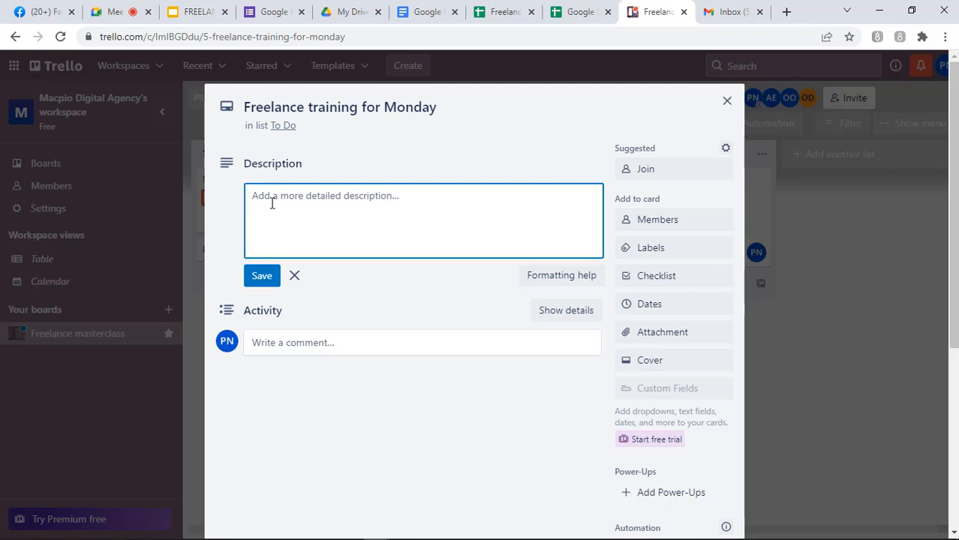
pyautogui.write('On ')
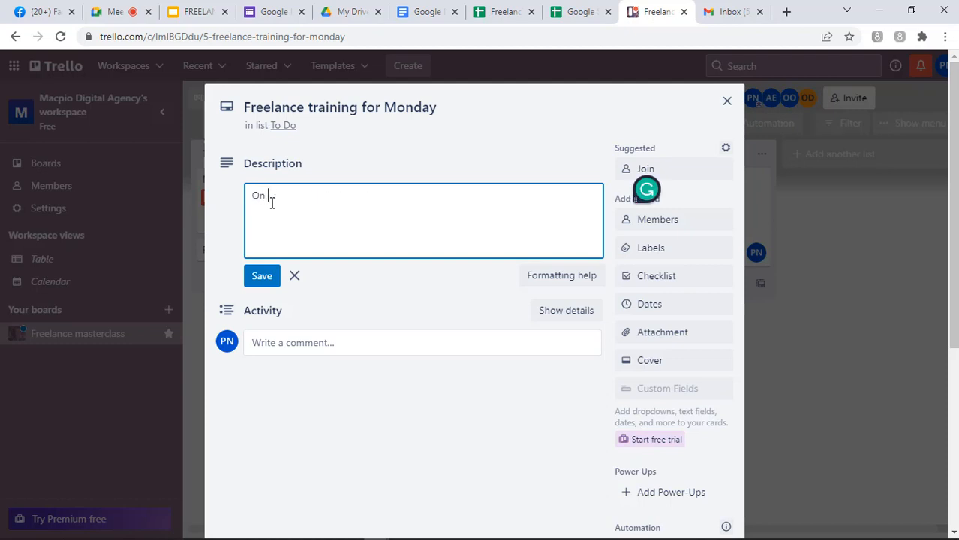
pyautogui.write('Monday, we would')
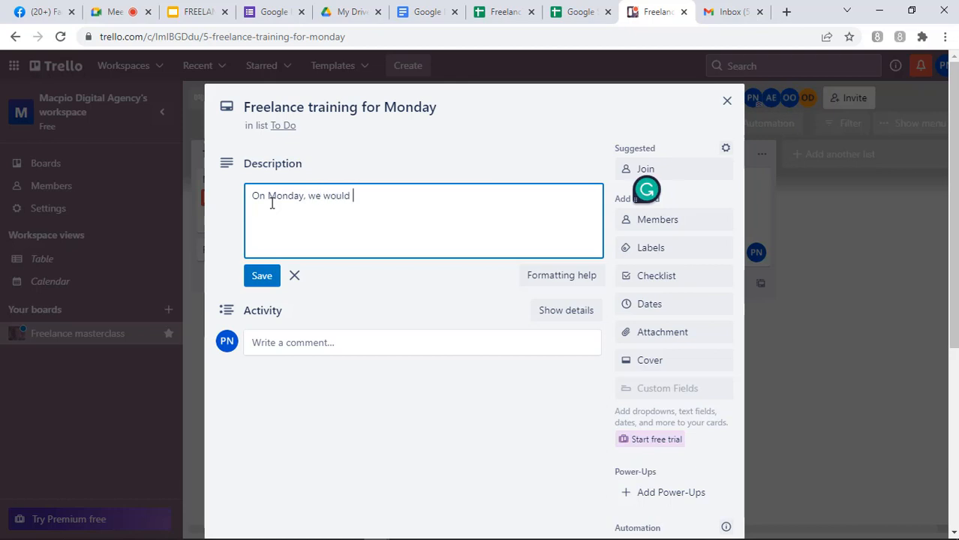
pyautogui.write(' Slack, Z')
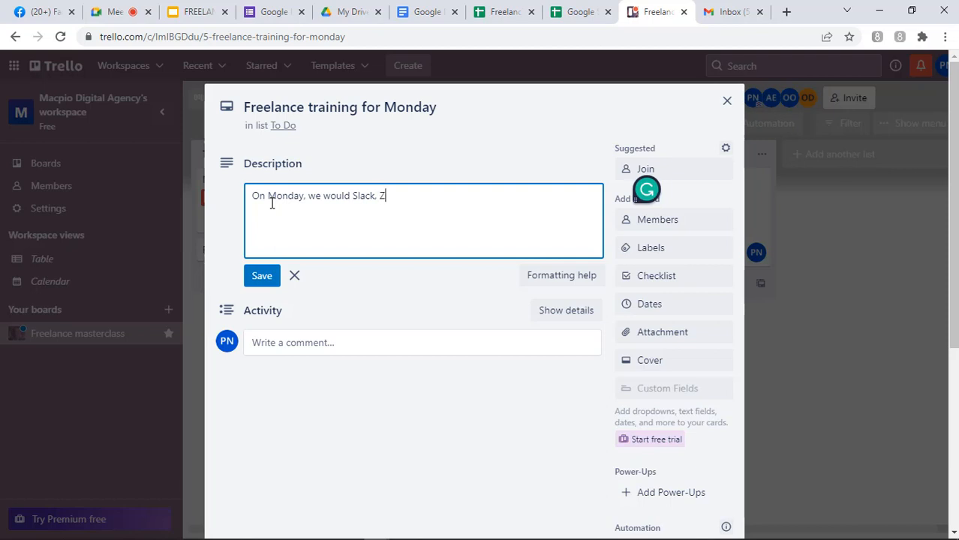
pyautogui.write('oom,')
pyautogui.write('and share ')
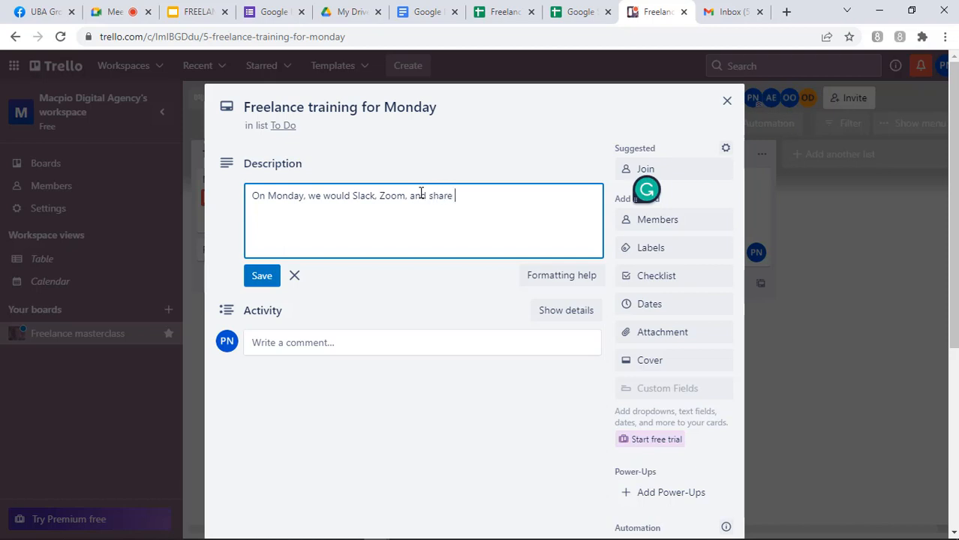
pyautogui.write('the link to Zende')
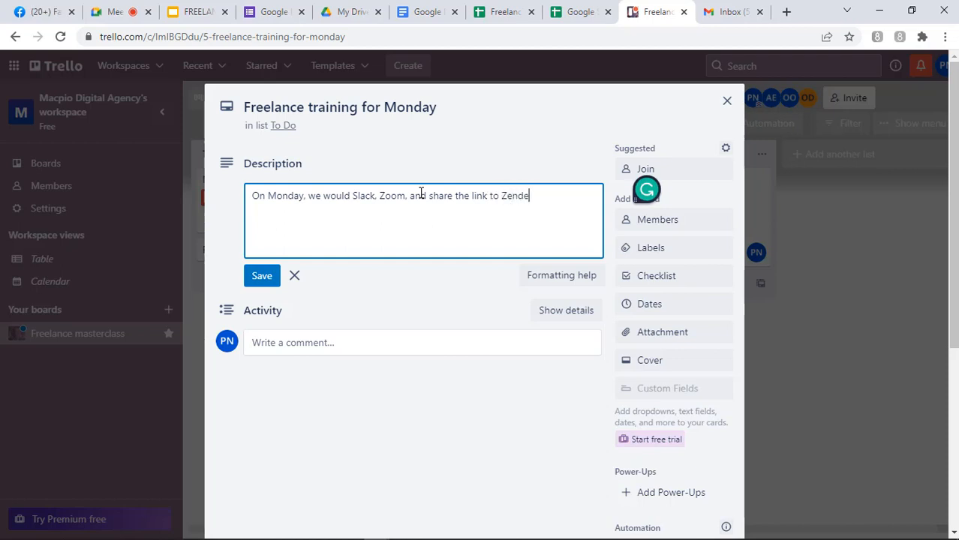
pyautogui.write('sk video to partic')
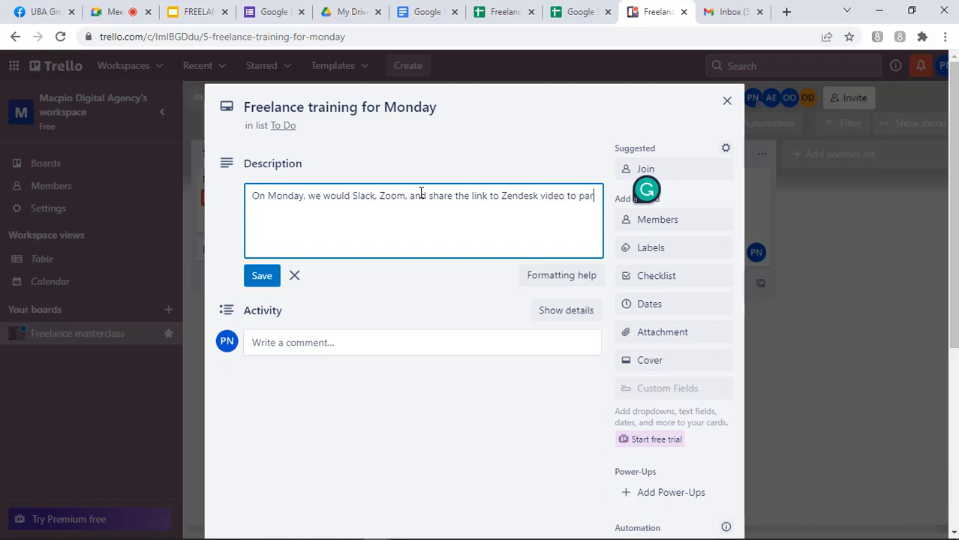
pyautogui.write('ipant')
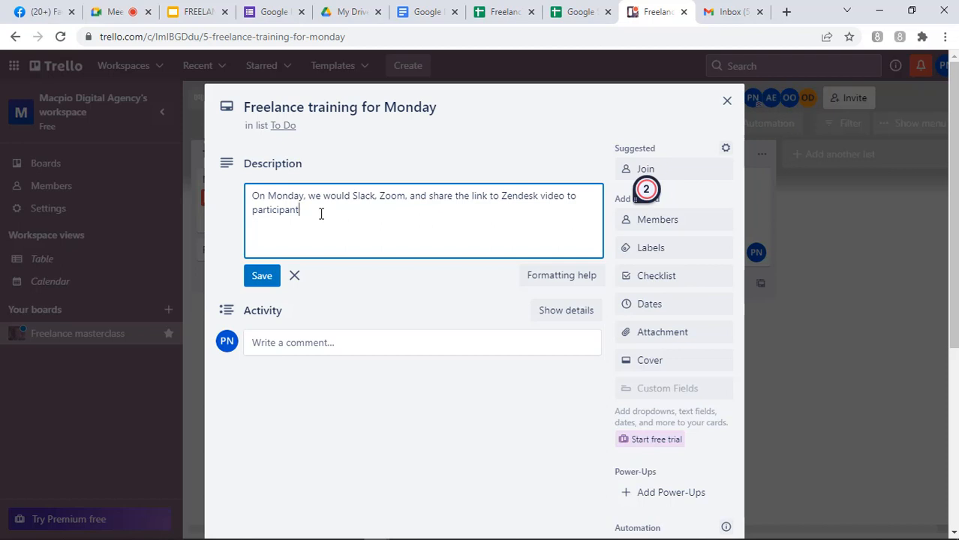
pyautogui.click(262, 276)
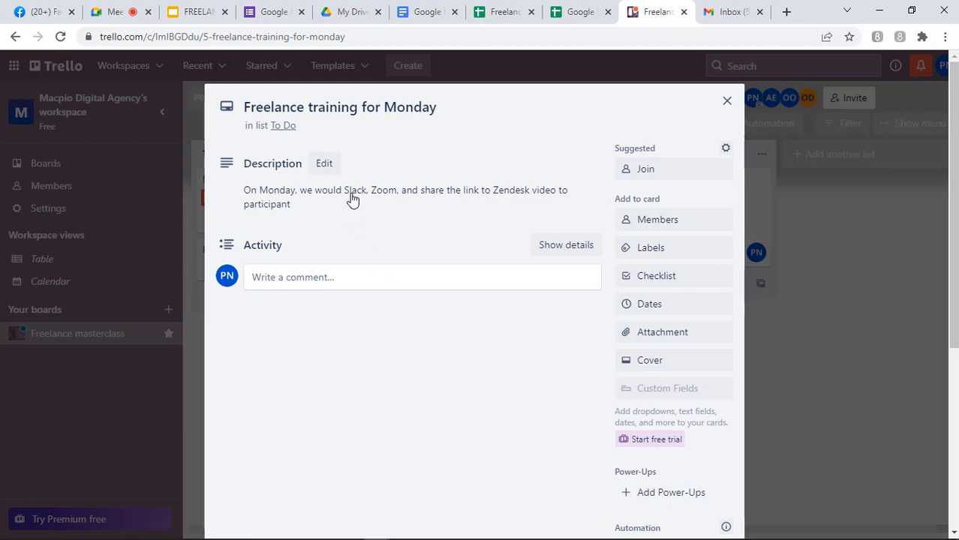
# Step: Post the comment "Slack has been covered and other tasks are yet to be attended to" on the Freelance training for Monday card
pyautogui.click(350, 282)
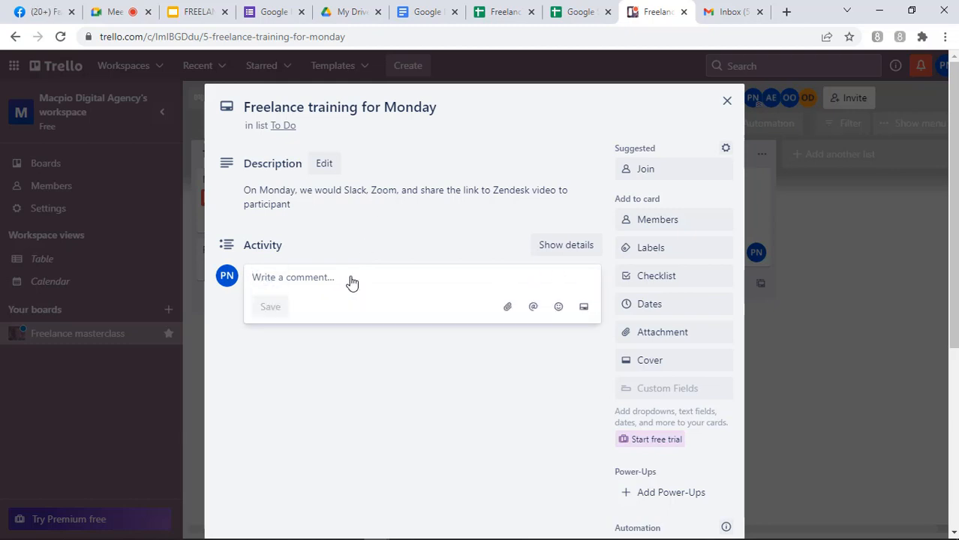
pyautogui.write('Slac')
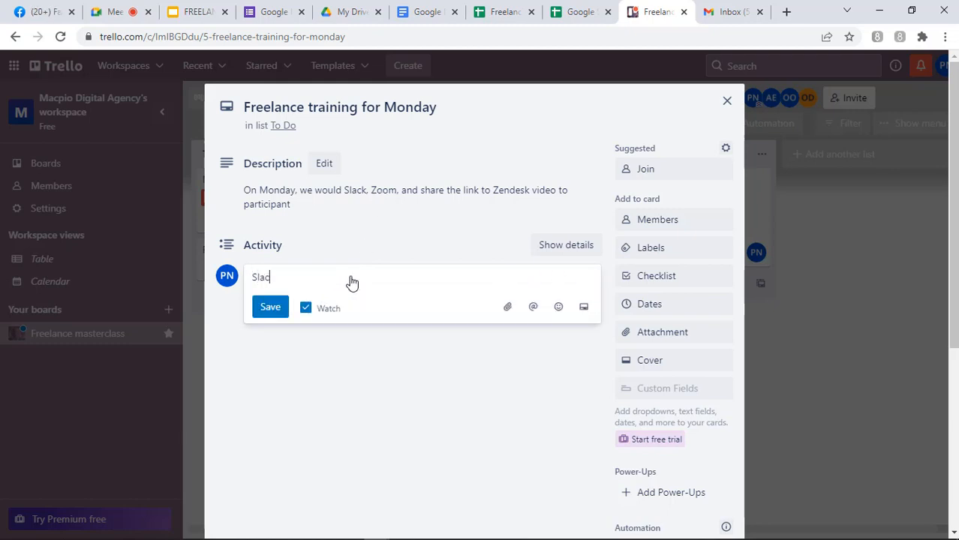
pyautogui.write('k has be')
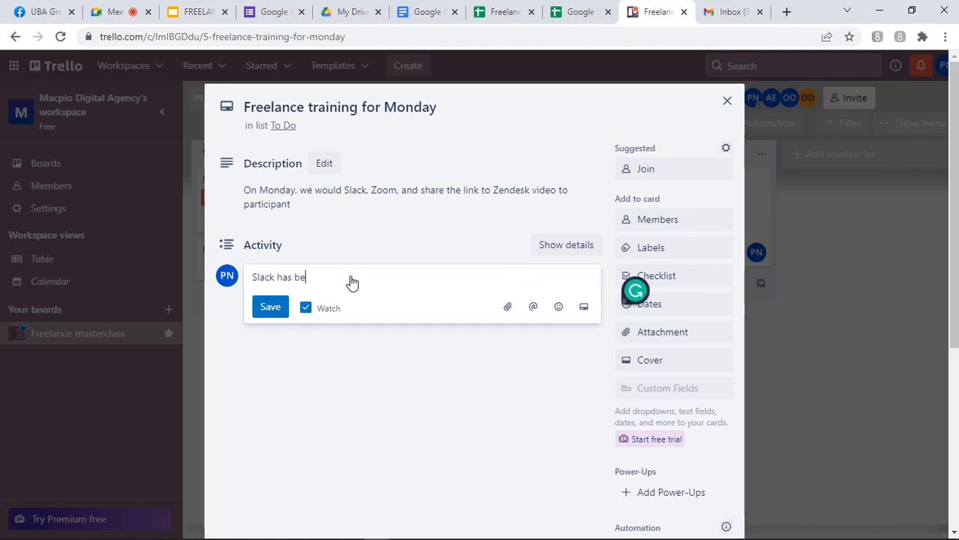
pyautogui.write('en covered and other tasks are')
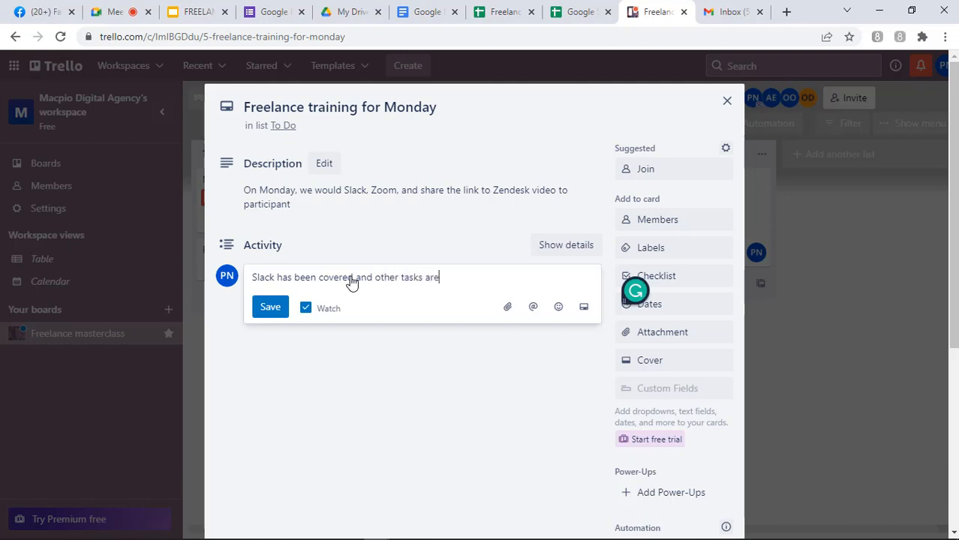
pyautogui.write(' yet to be  attended to')
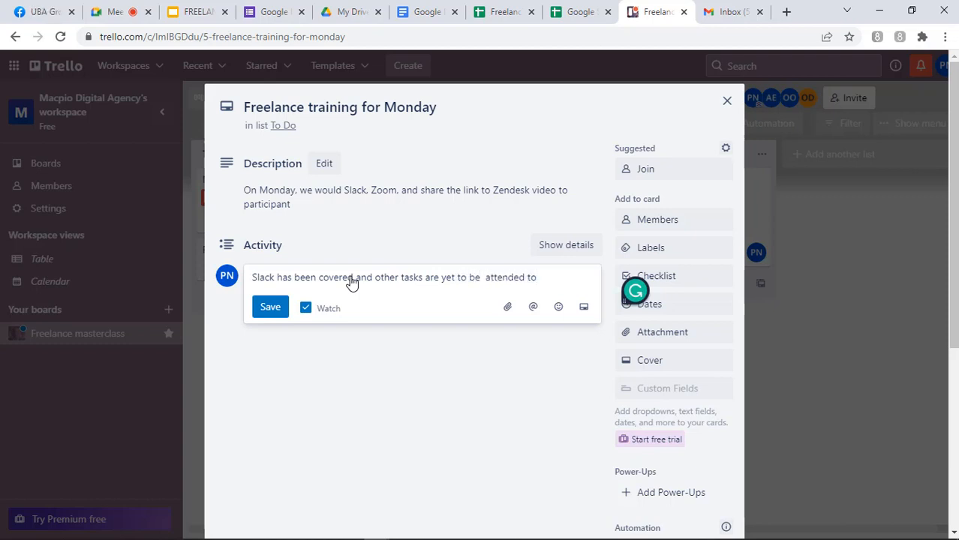
pyautogui.click(271, 308)
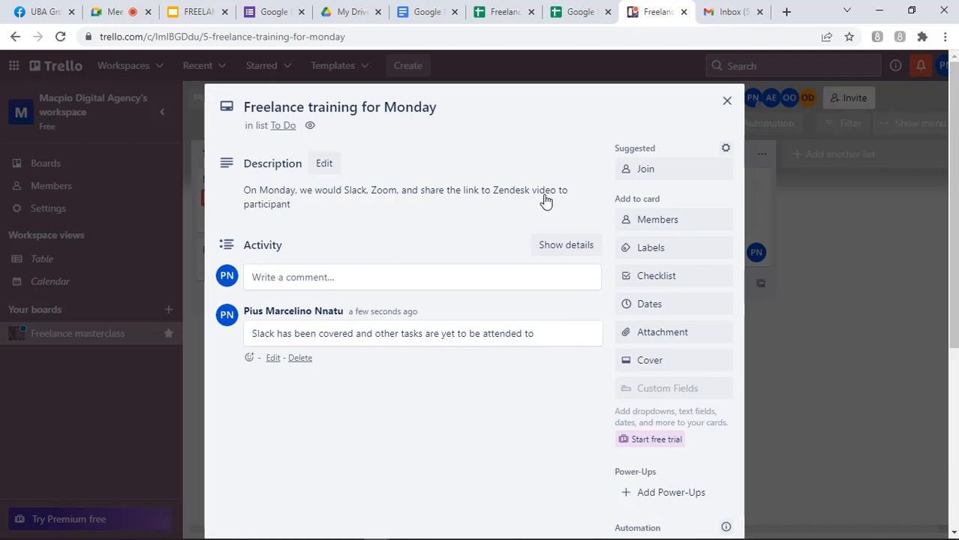
# Step: Show the card's activity details, and open the posted comment for editing and save it again
pyautogui.click(555, 250)
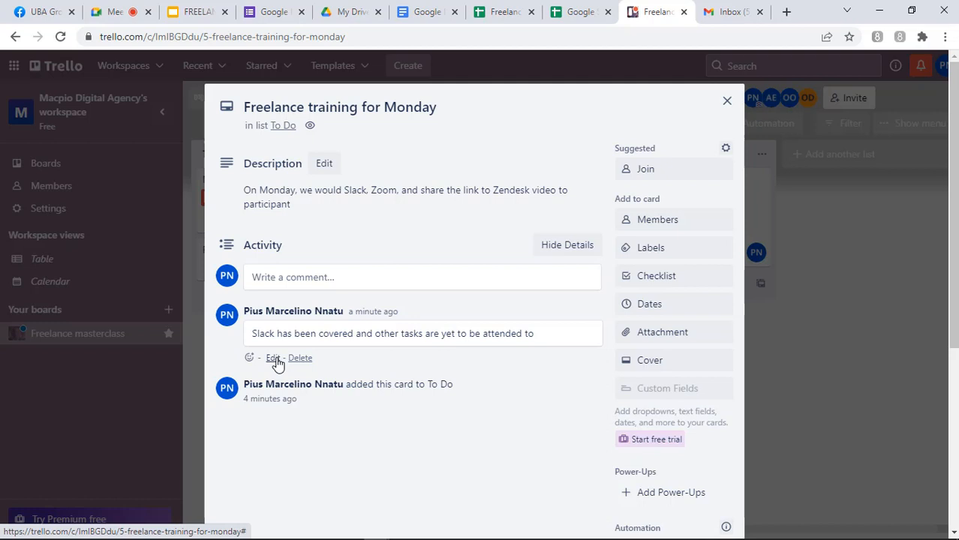
pyautogui.click(305, 334)
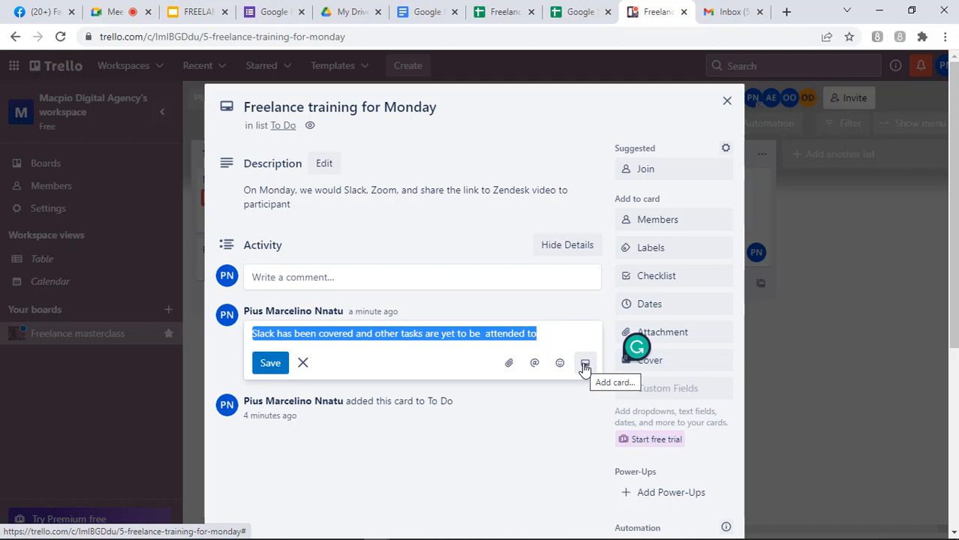
pyautogui.click(271, 364)
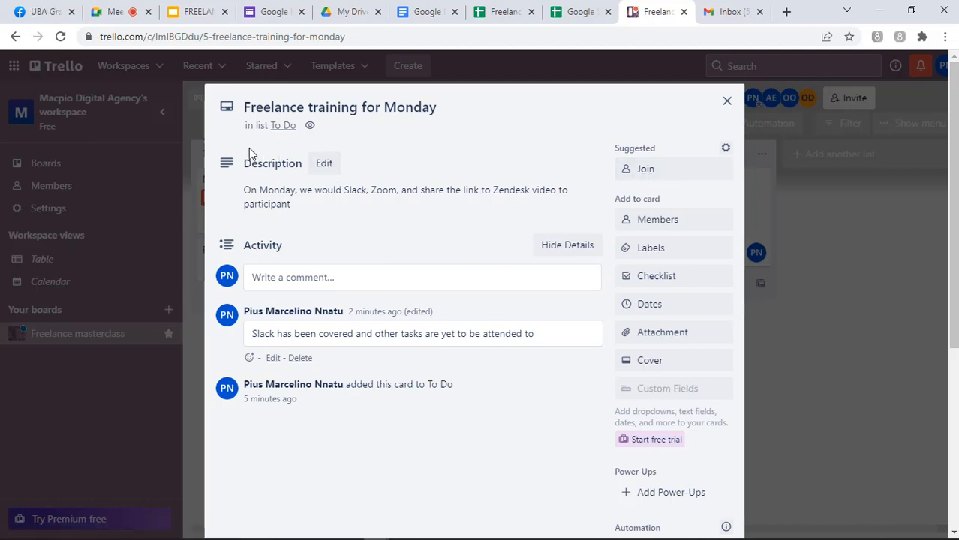
# Step: Join the Freelance training for Monday card as a member
pyautogui.click(653, 170)
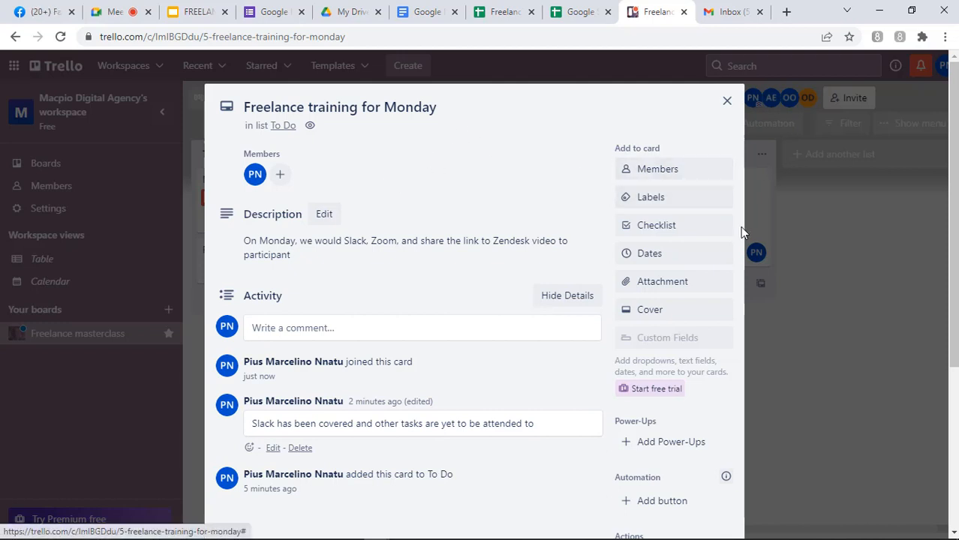
pyautogui.moveTo(954, 159); pyautogui.dragTo(954, 260)
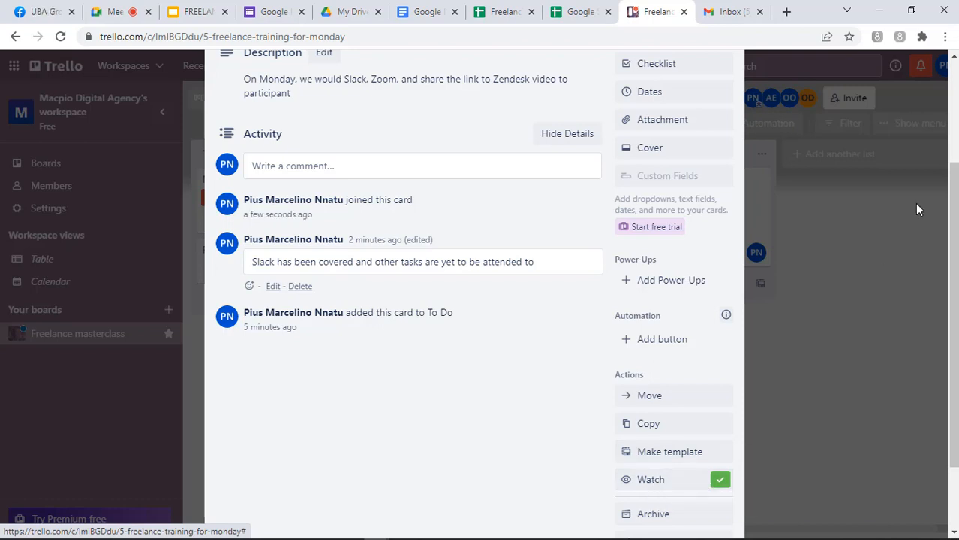
pyautogui.moveTo(954, 210); pyautogui.dragTo(954, 101)
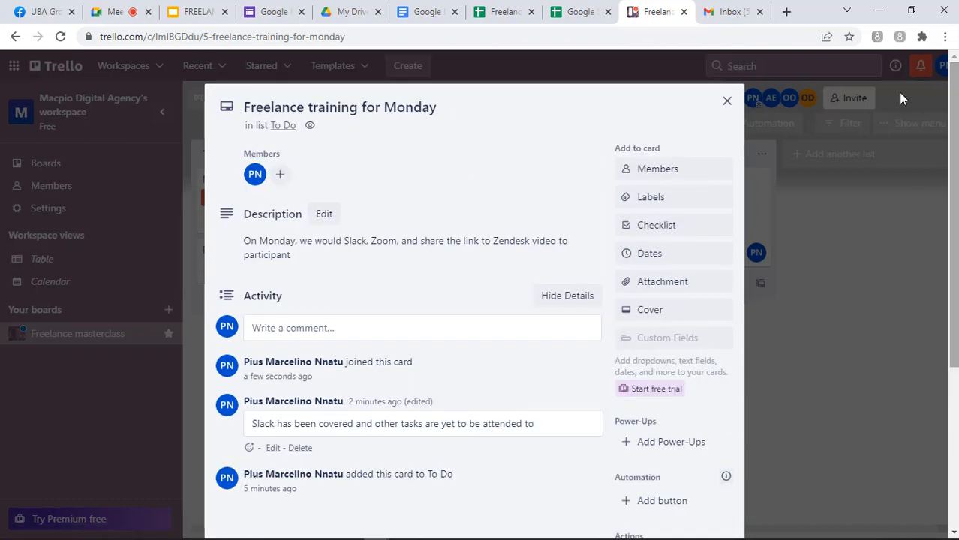
pyautogui.click(281, 177)
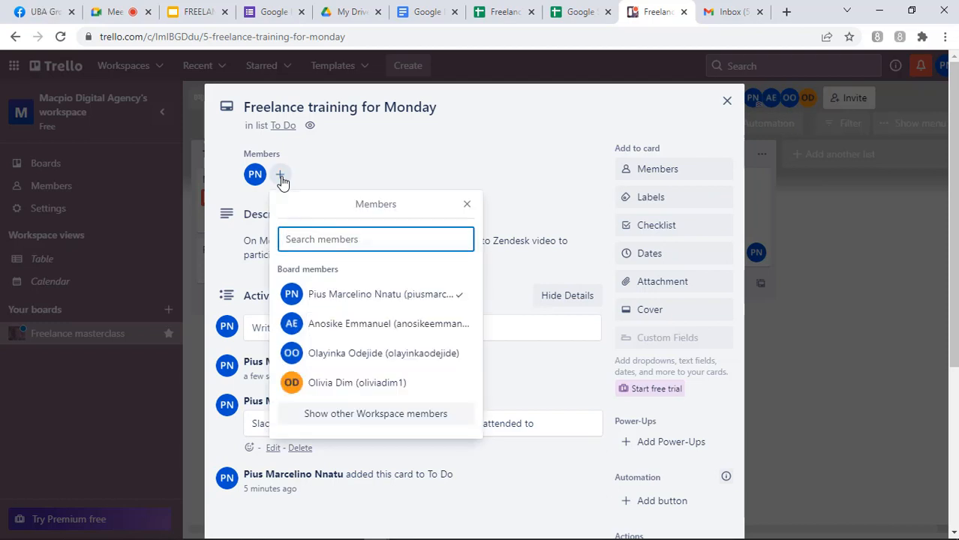
pyautogui.click(112, 12)
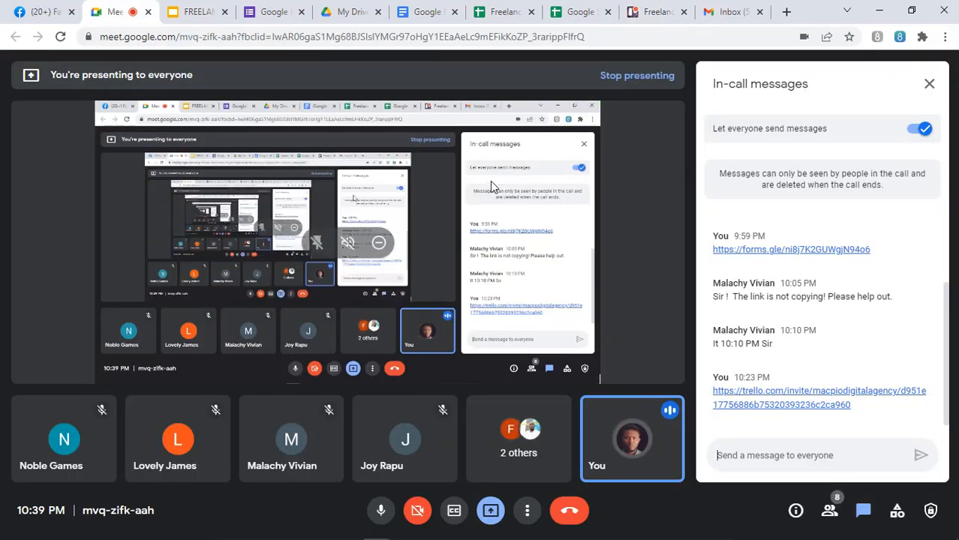
pyautogui.click(636, 15)
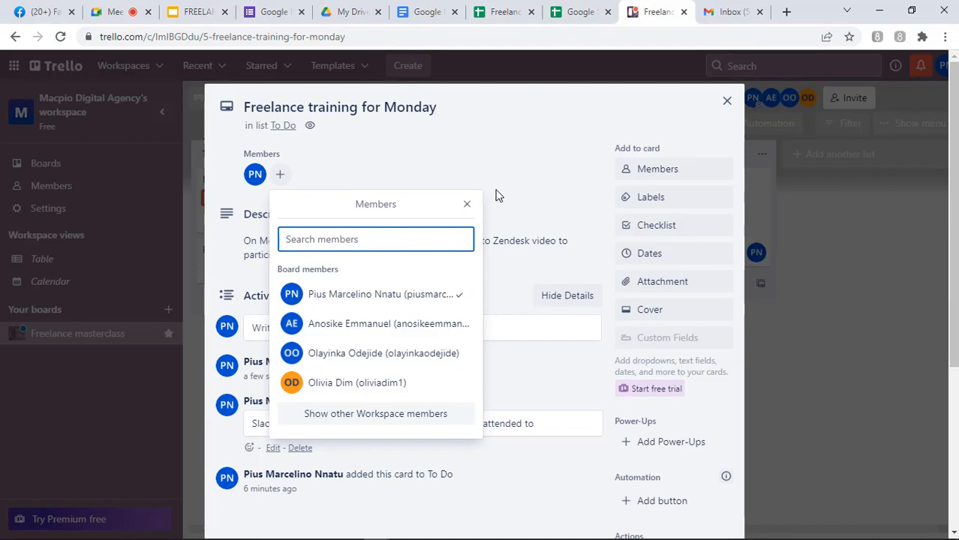
pyautogui.click(467, 205)
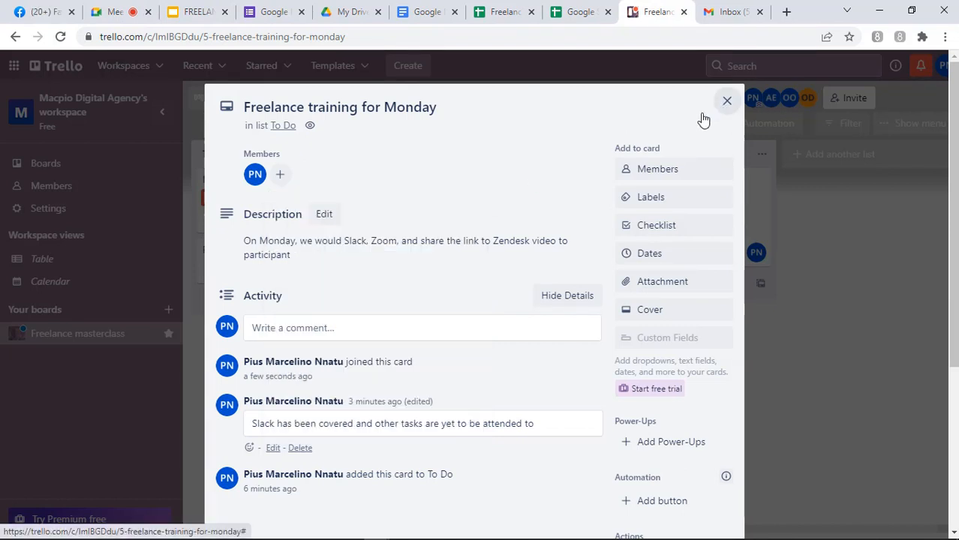
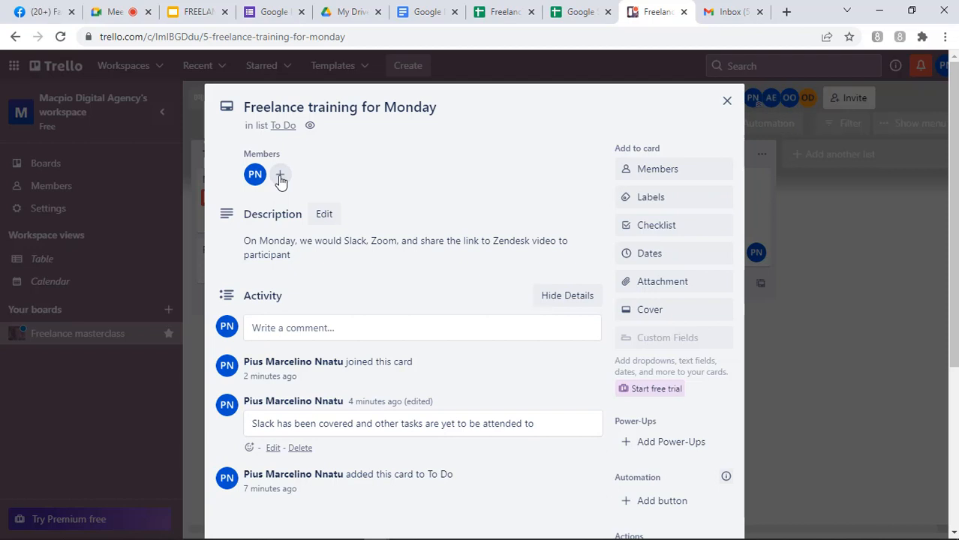
# Step: Add the second listed board member to the Freelance training for Monday card, and review the card's updated activity
pyautogui.click(280, 178)
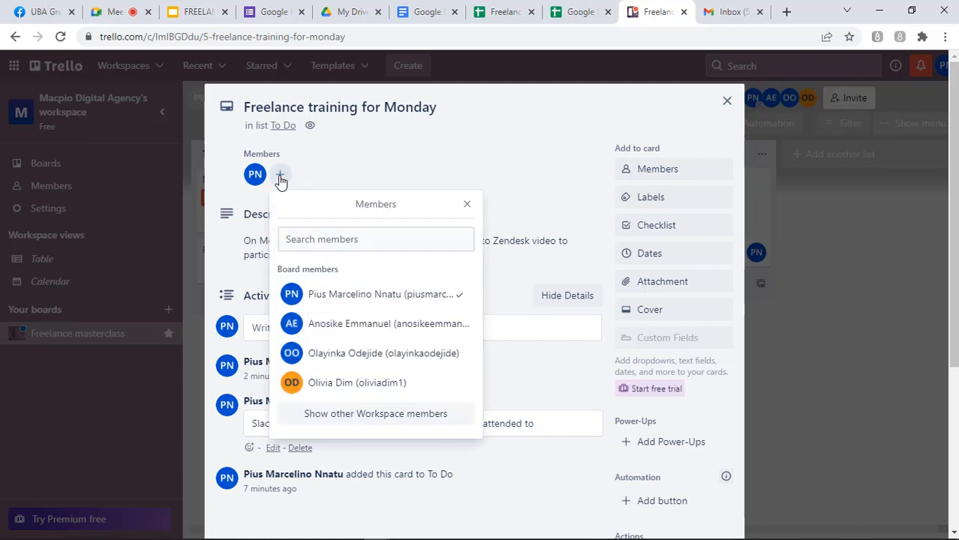
pyautogui.click(332, 327)
pyautogui.click(365, 171)
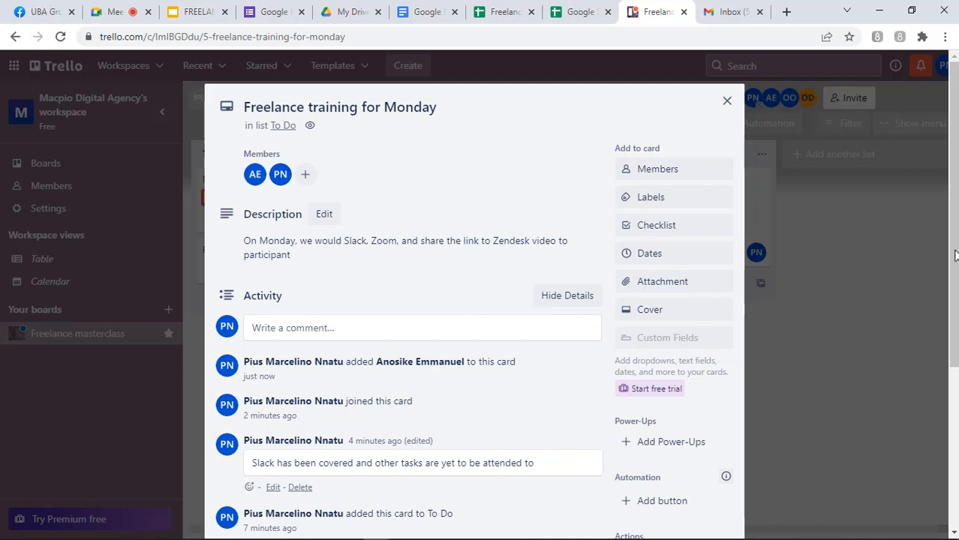
pyautogui.scroll(-3, 783, 368)
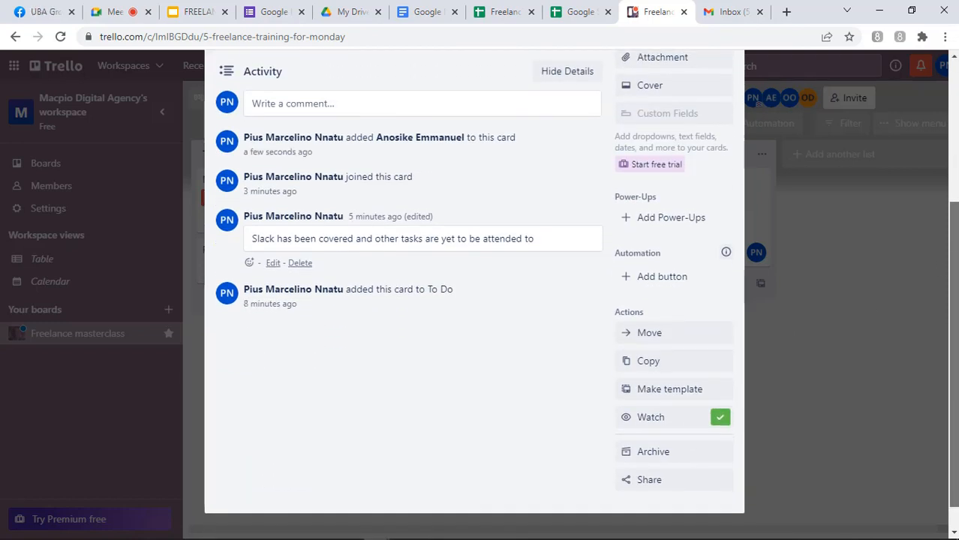
pyautogui.scroll(1, 622, 465)
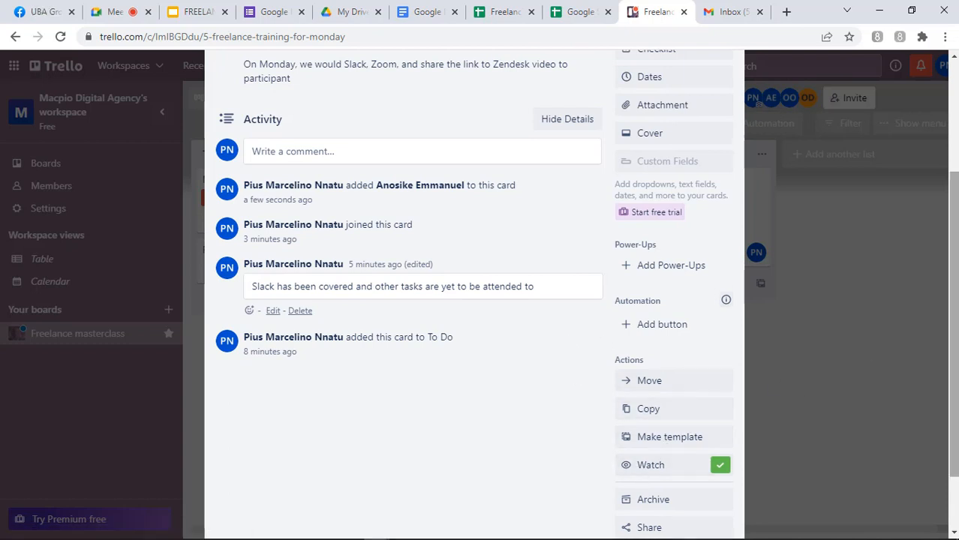
pyautogui.moveTo(954, 290); pyautogui.dragTo(952, 178)
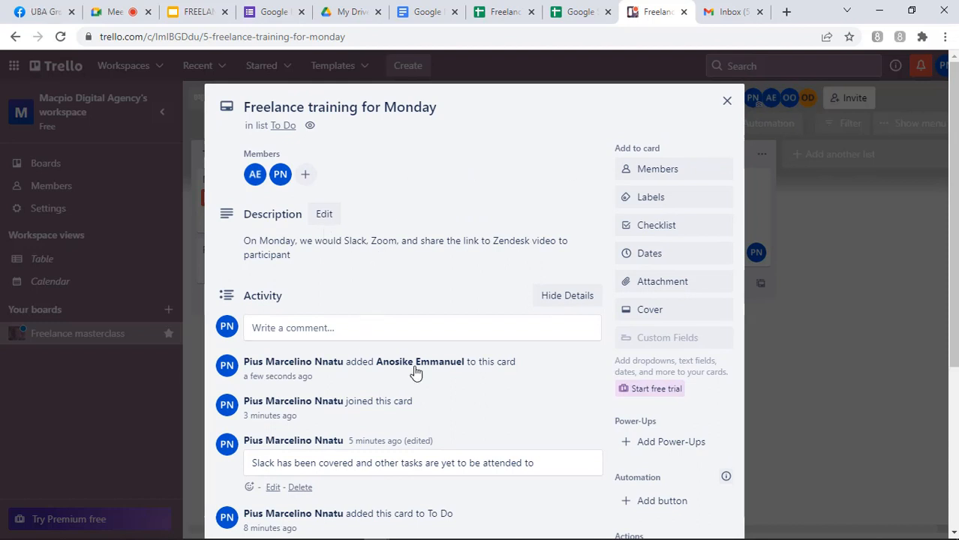
# Step: Post a comment on the card that mentions the newly added member and reads "attend to the other task on this card"
pyautogui.click(351, 335)
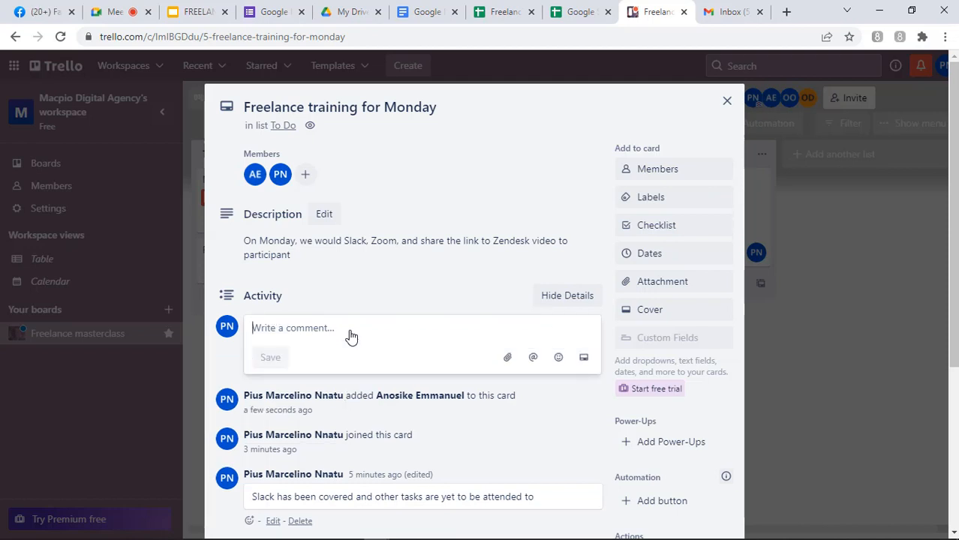
pyautogui.write('@')
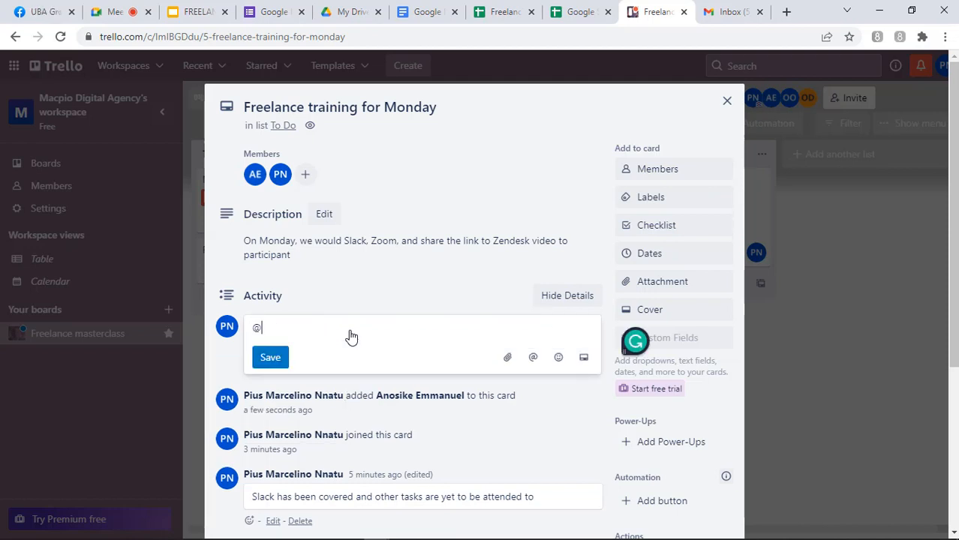
pyautogui.write('emma')
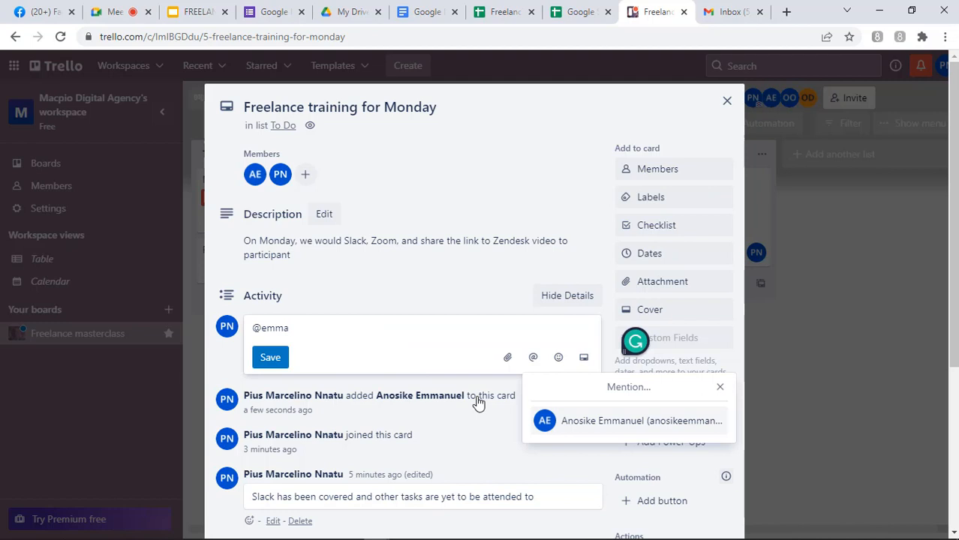
pyautogui.click(647, 434)
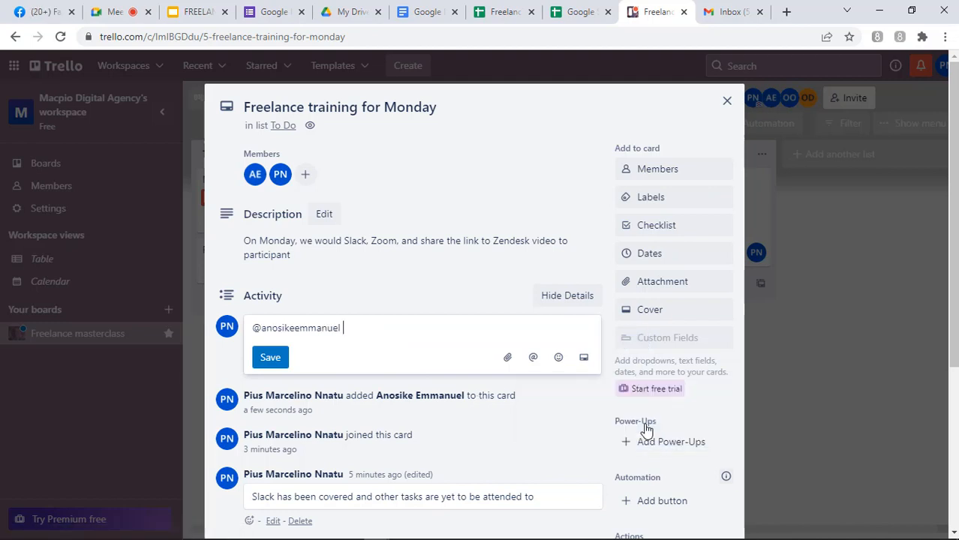
pyautogui.write('attend ')
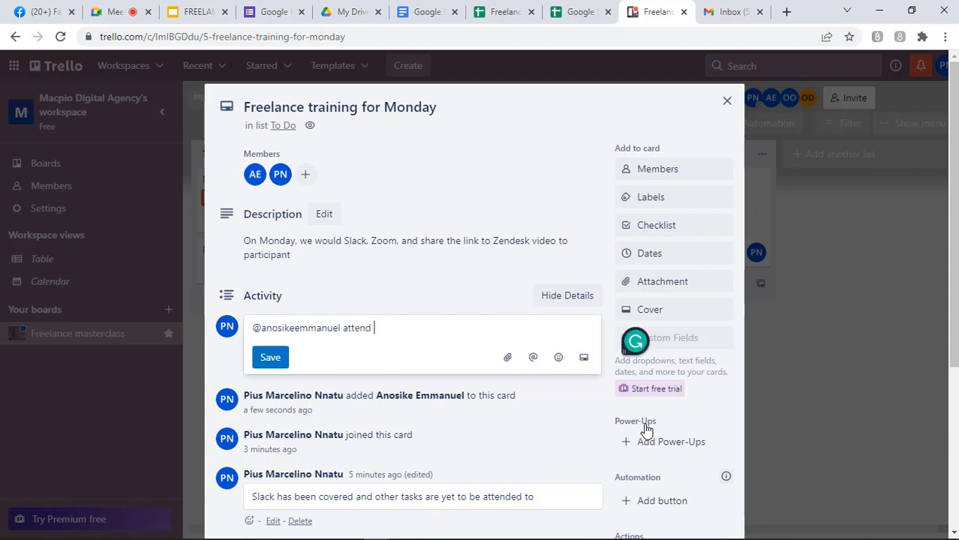
pyautogui.write('to the othe')
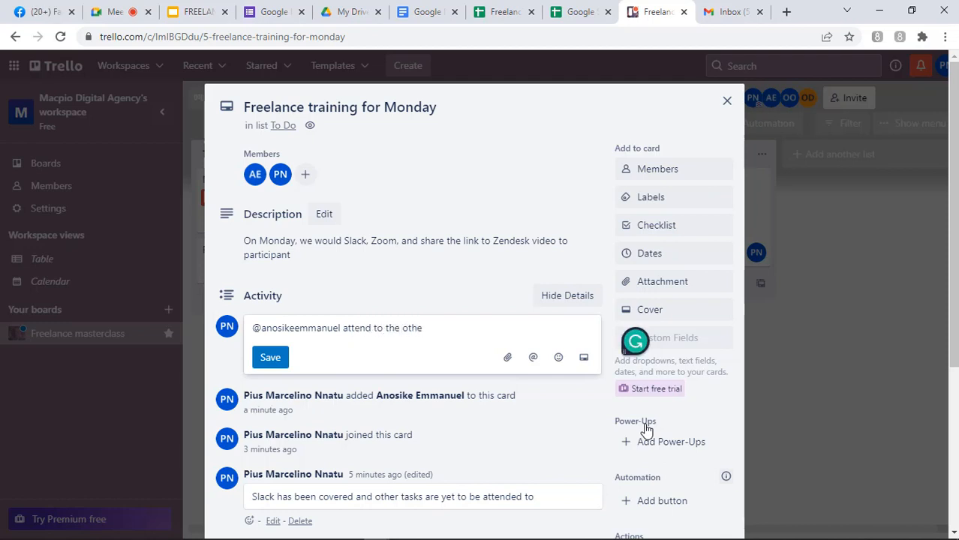
pyautogui.write('r task on this card')
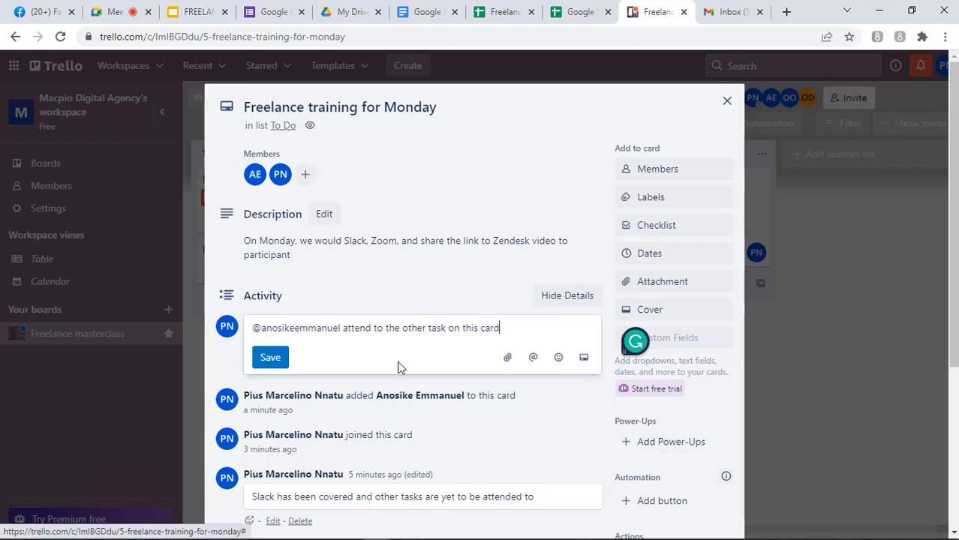
pyautogui.click(270, 358)
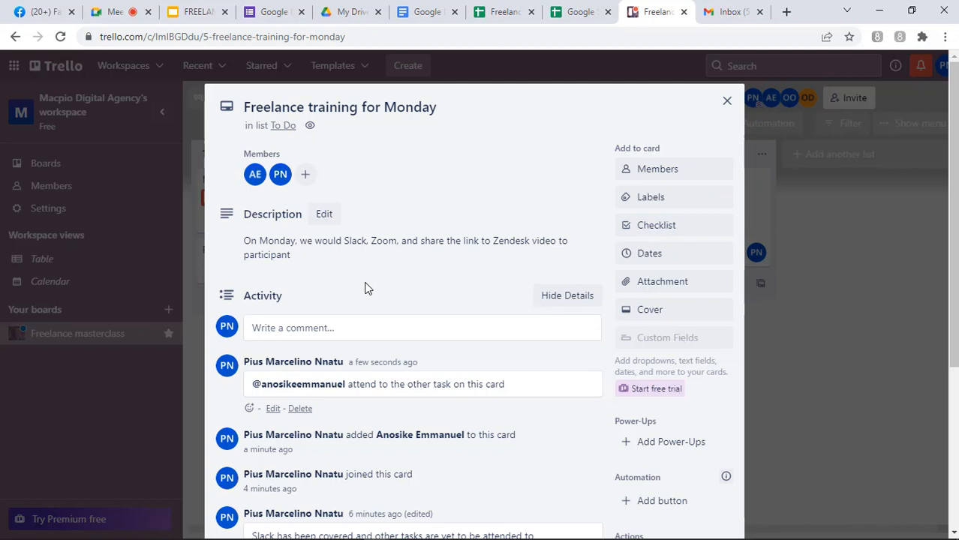
# Step: Check which board members are assigned to the Freelance training for Monday card
pyautogui.click(659, 171)
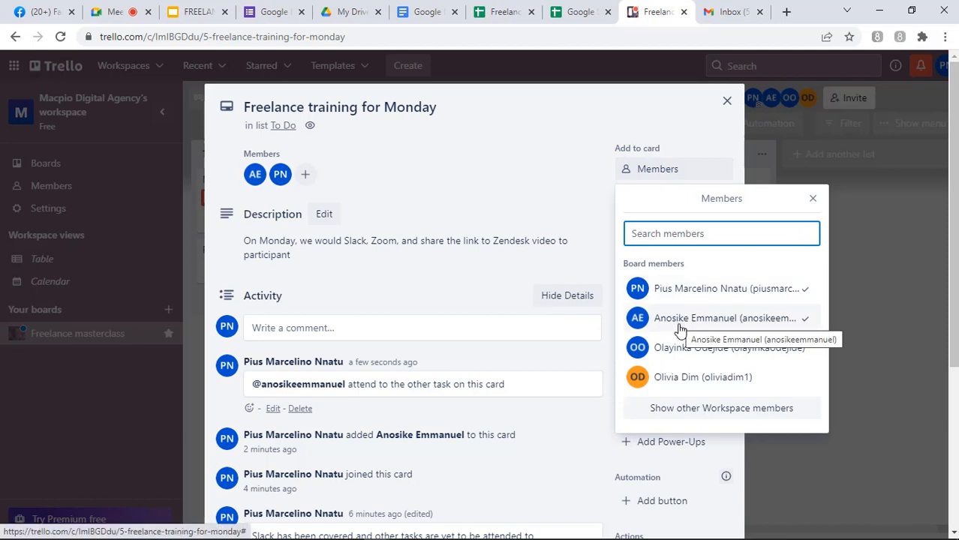
pyautogui.click(808, 313)
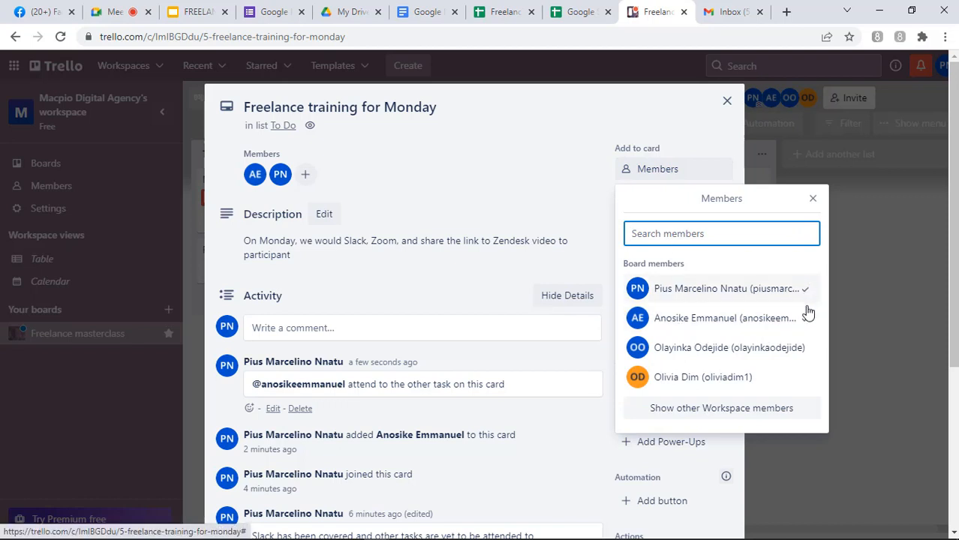
pyautogui.click(536, 216)
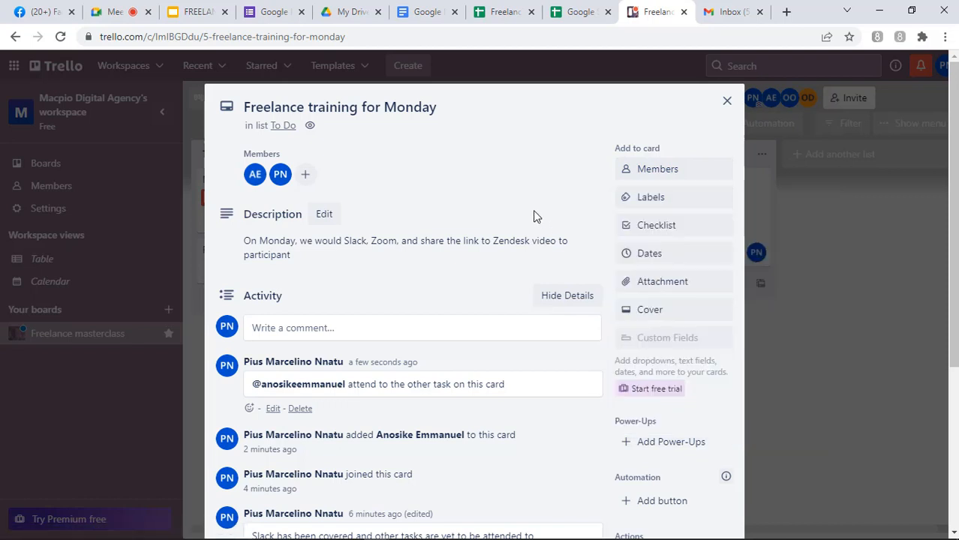
# Step: Apply the red label to the Freelance training for Monday card
pyautogui.click(649, 199)
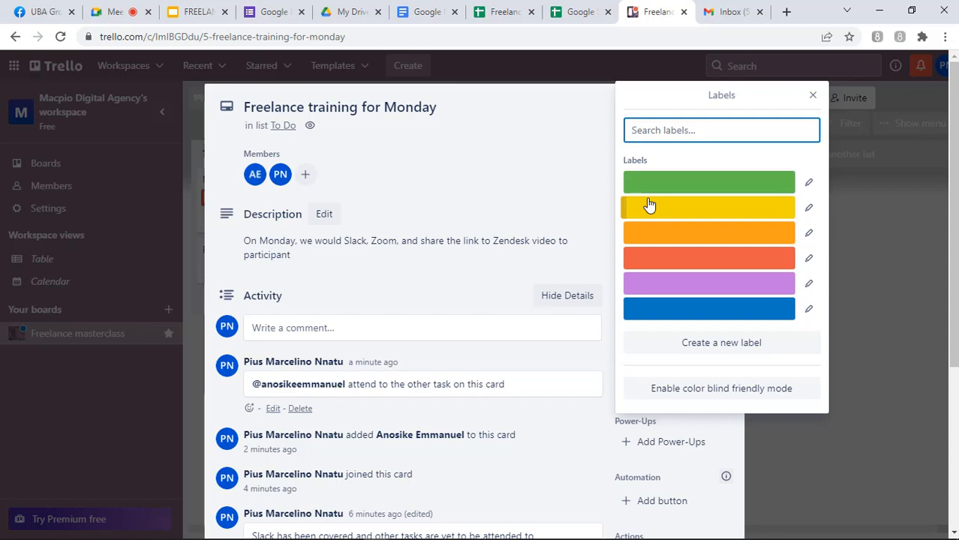
pyautogui.click(700, 262)
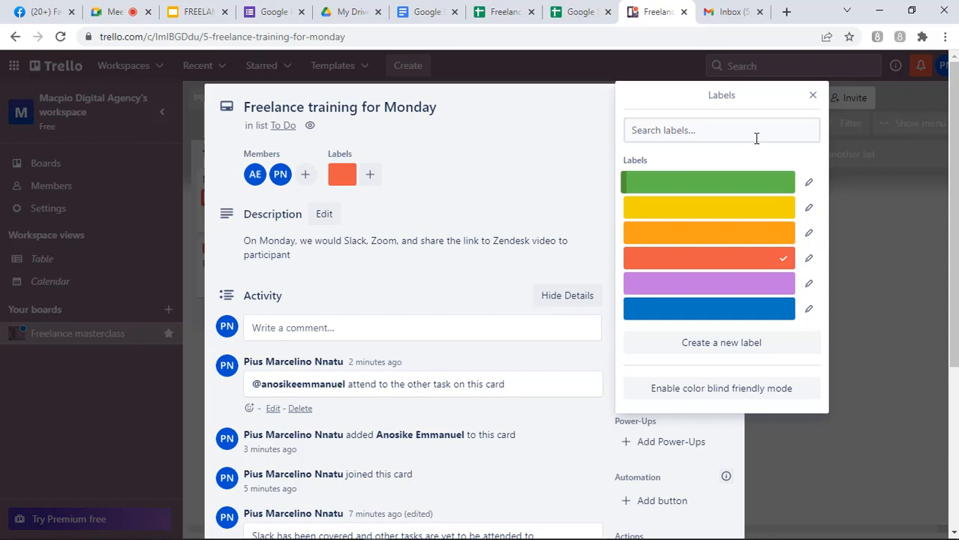
pyautogui.click(813, 98)
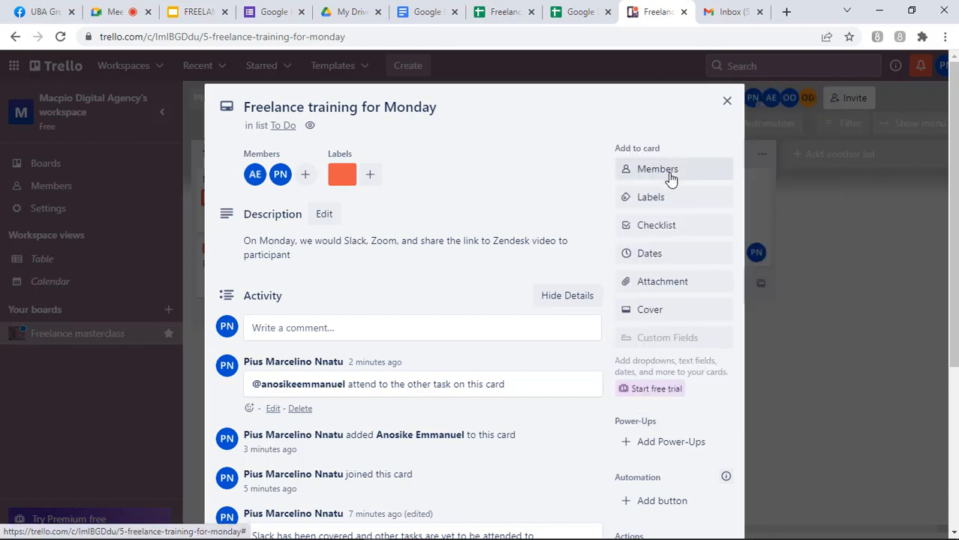
# Step: Add a checklist titled "CRM and Communication tools" to the Freelance training for Monday card
pyautogui.click(658, 227)
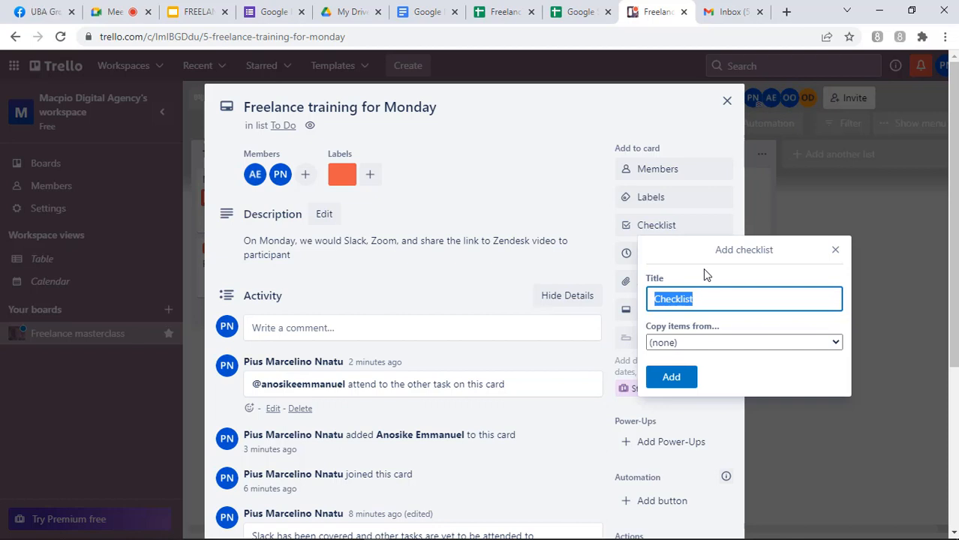
pyautogui.write('C')
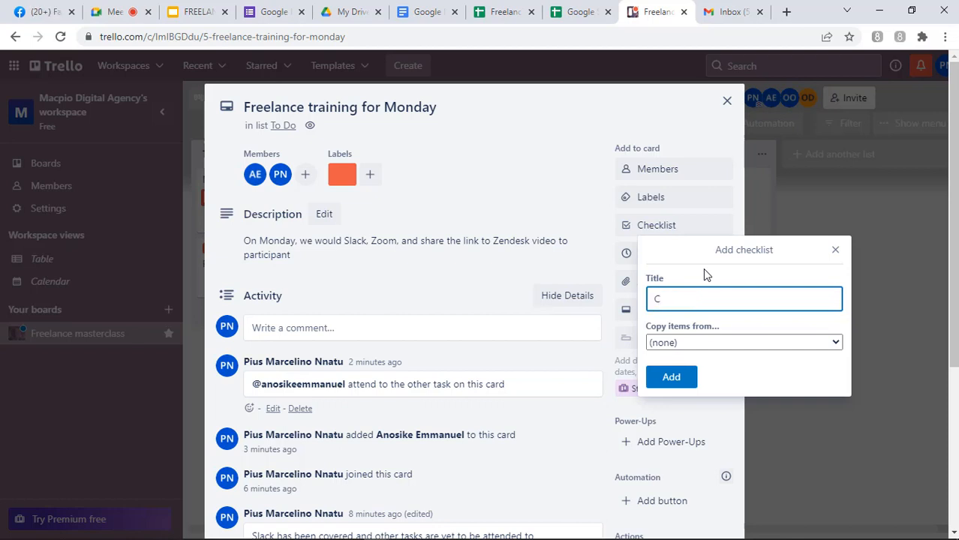
pyautogui.write('RM and Communicatio')
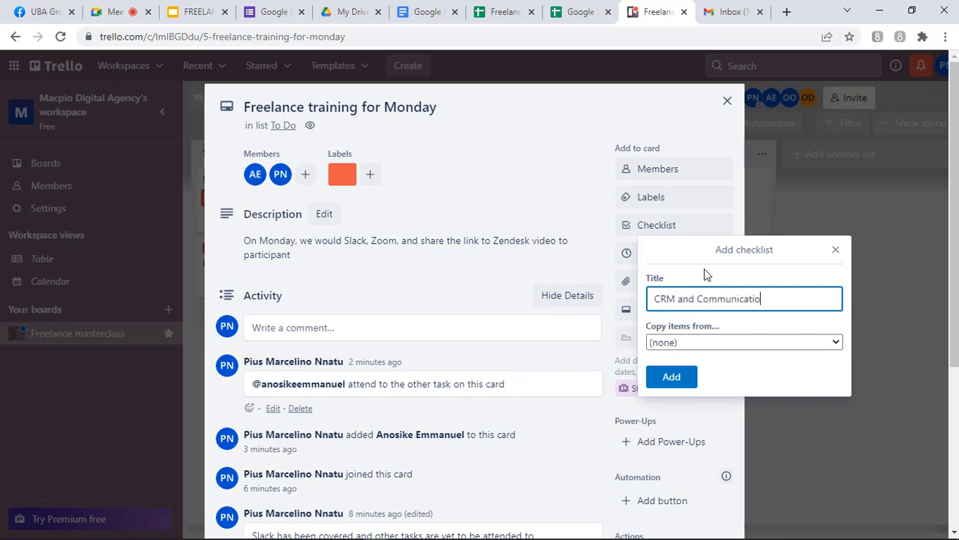
pyautogui.write('n tools')
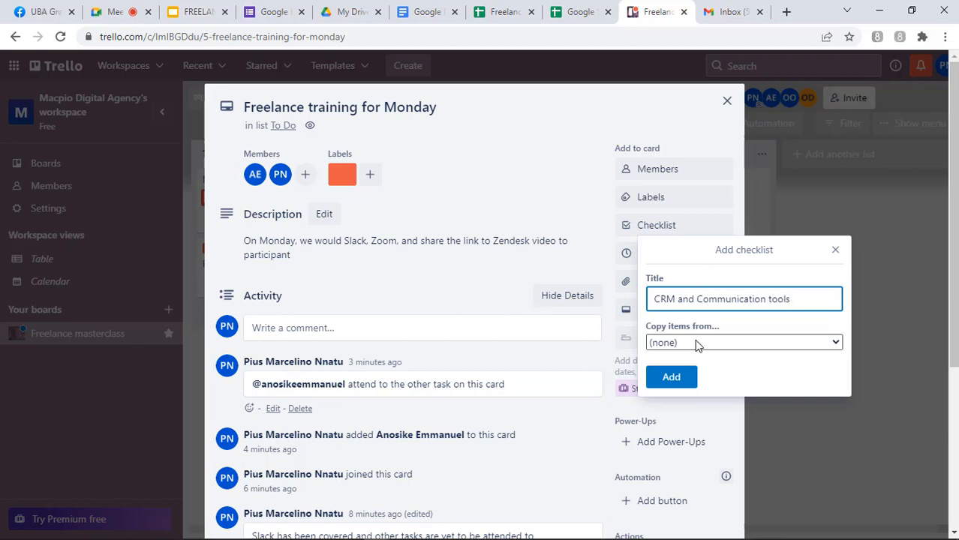
pyautogui.click(672, 378)
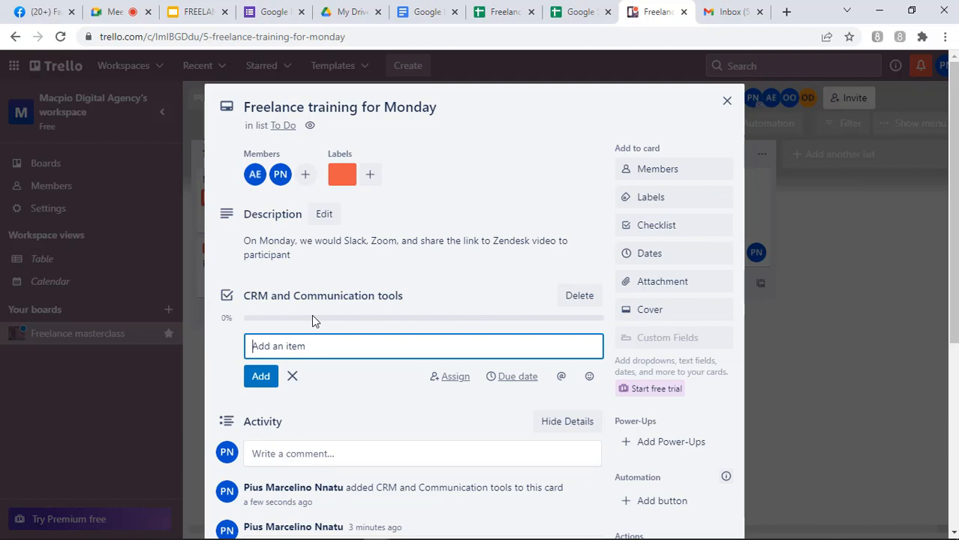
# Step: Add the items "Google suite", "Slack" and "Trello" to the CRM and Communication tools checklist
pyautogui.write('Google')
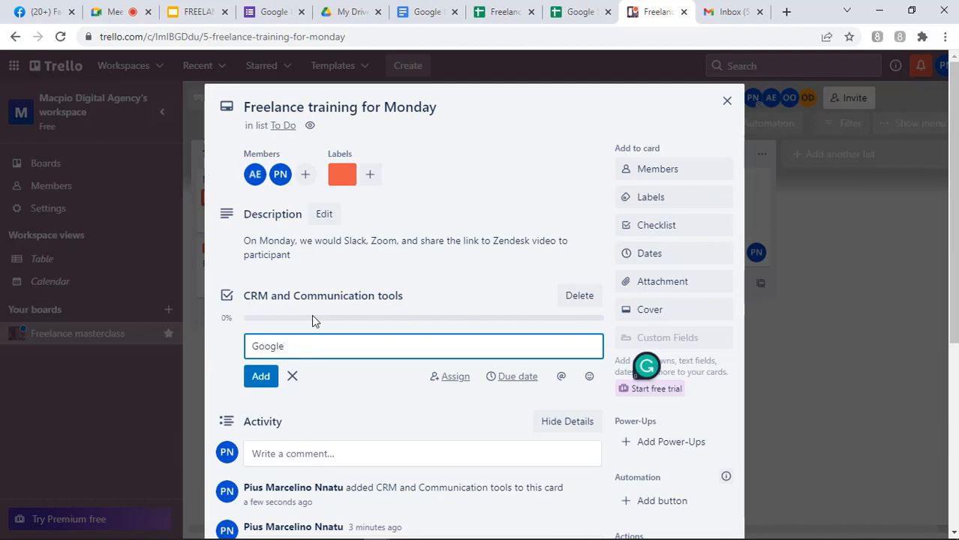
pyautogui.write(' suite')
pyautogui.press('Return')
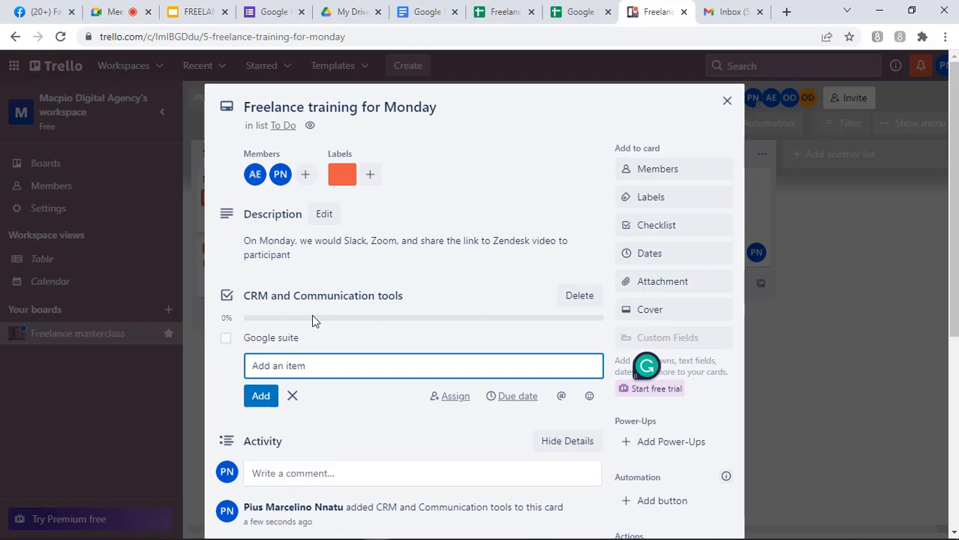
pyautogui.write('Slack')
pyautogui.press('Return')
pyautogui.write('T')
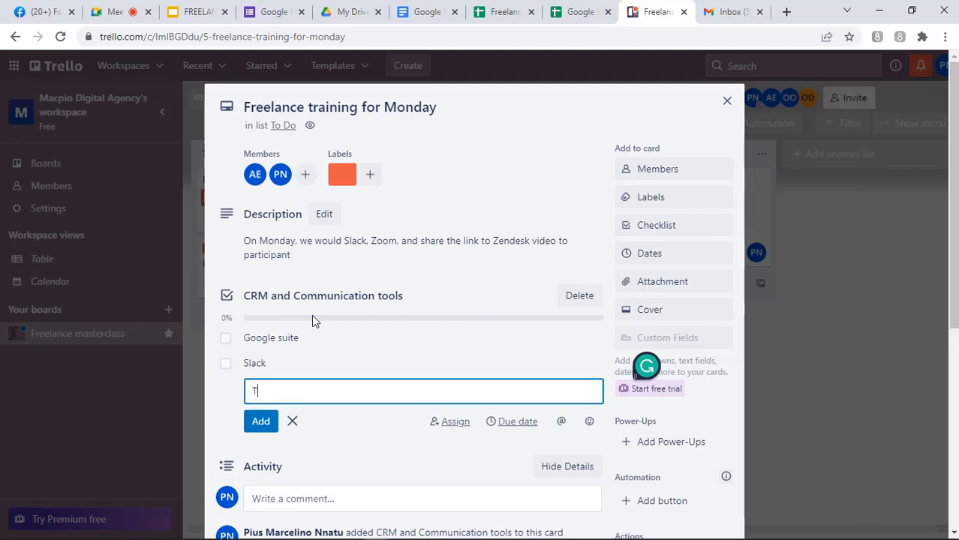
pyautogui.write('rello')
pyautogui.press('Return')
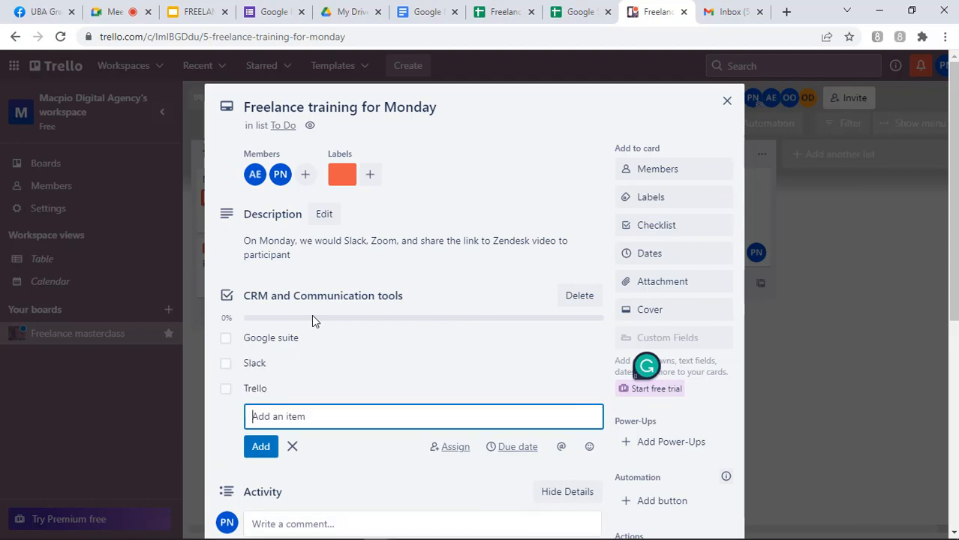
# Step: Add the items "Zoom" and "Zendesk" to the CRM and Communication tools checklist
pyautogui.write('Z')
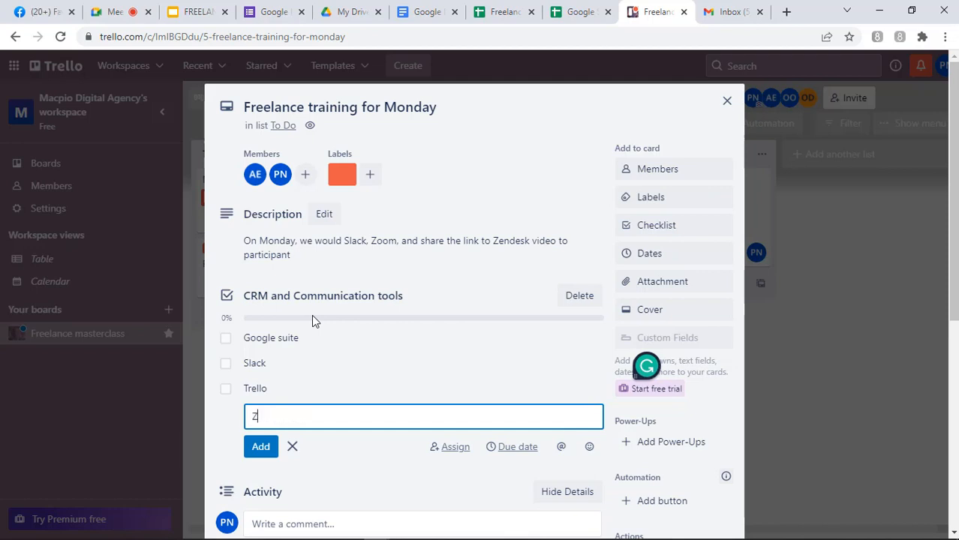
pyautogui.write('oom')
pyautogui.press('Return')
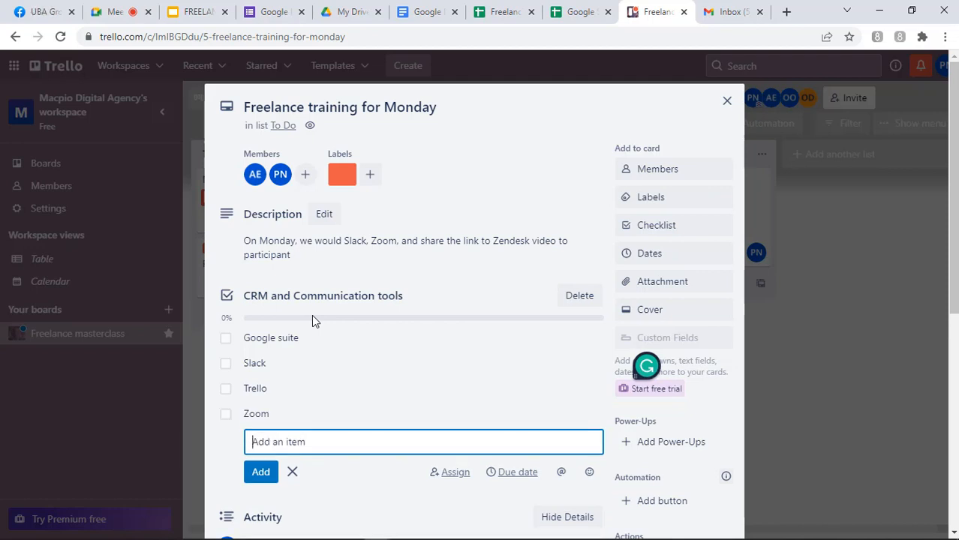
pyautogui.write('Zendes')
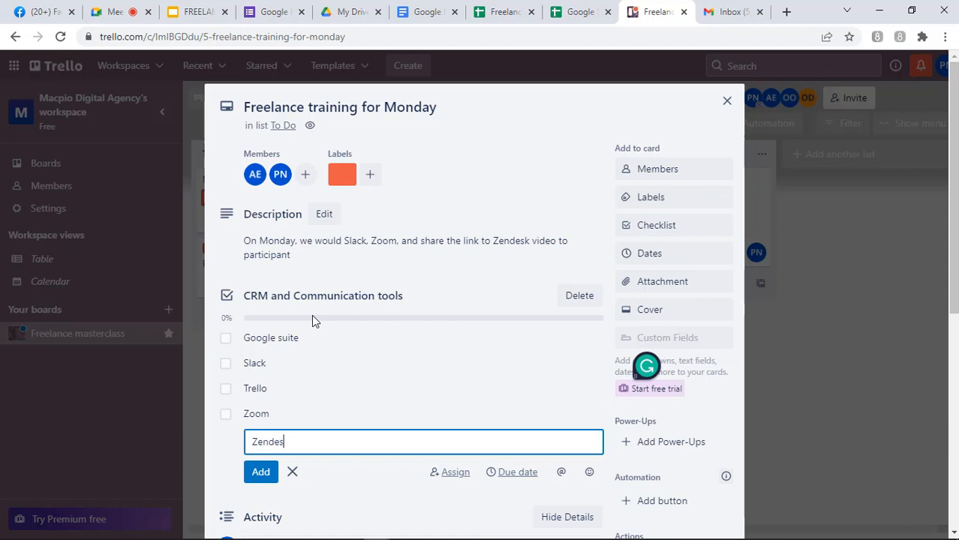
pyautogui.write('l')
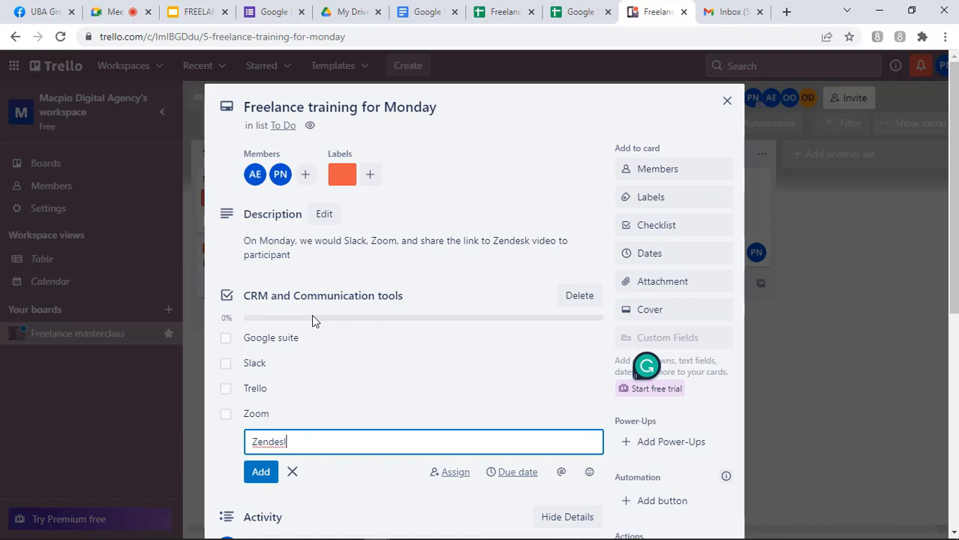
pyautogui.press('BackSpace')
pyautogui.write('k')
pyautogui.press('Return')
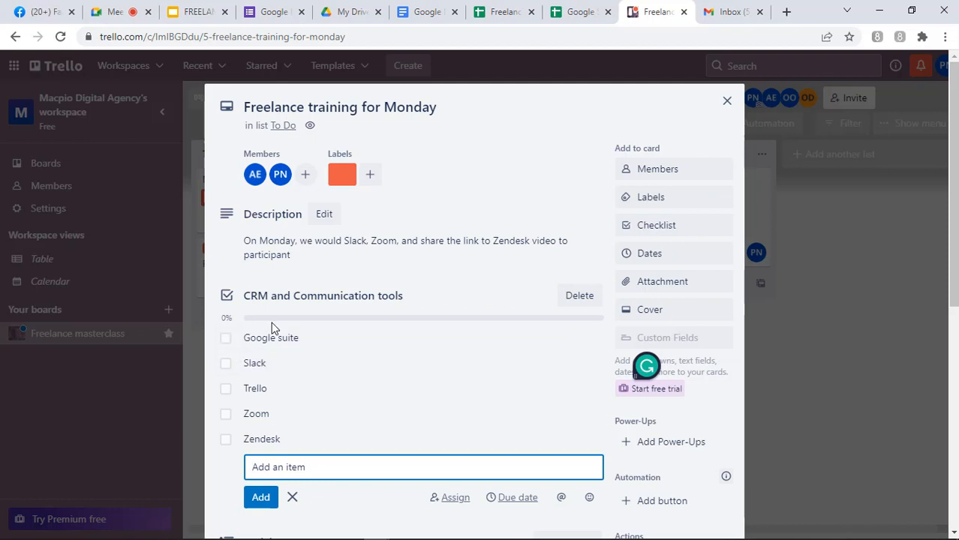
# Step: Mark the Google suite and Trello checklist items as done and look over the card's activity
pyautogui.click(226, 339)
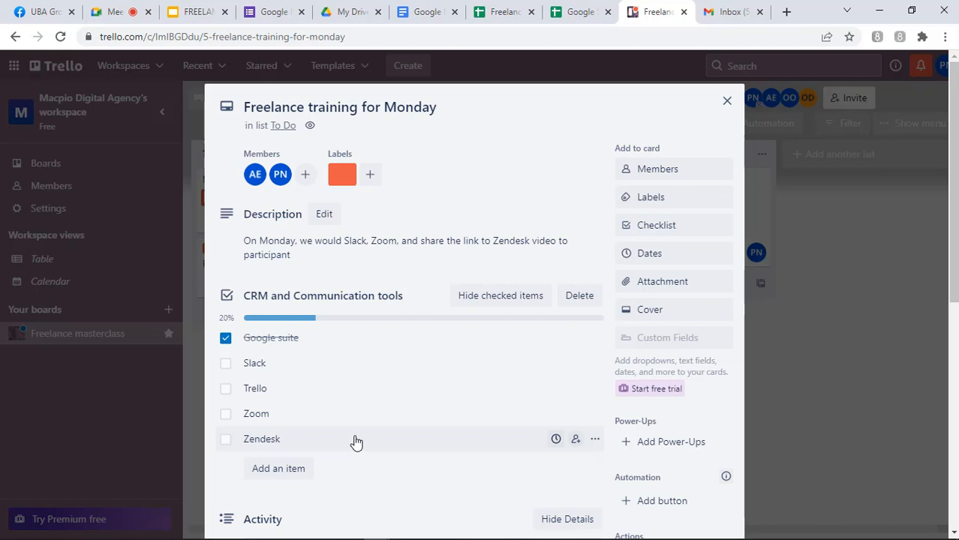
pyautogui.click(226, 390)
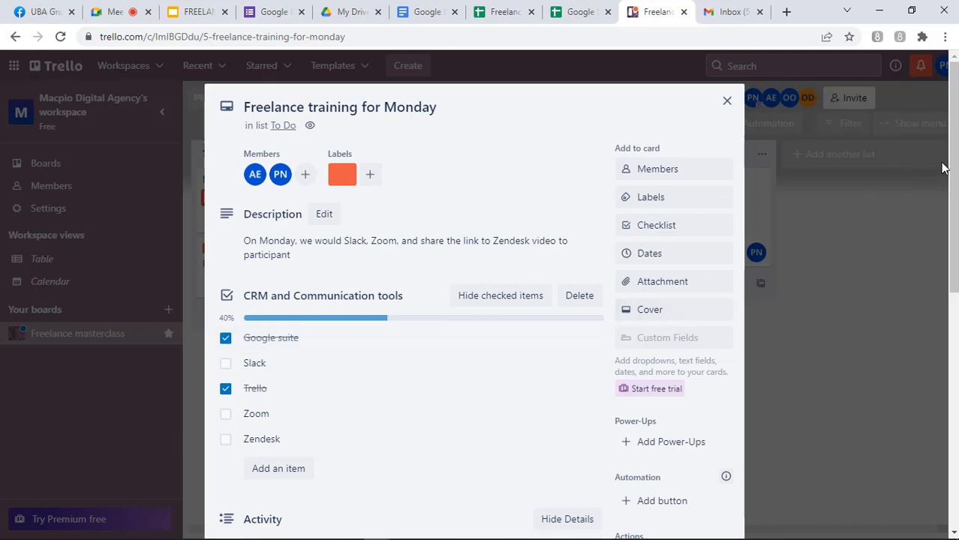
pyautogui.scroll(-3, 657, 326)
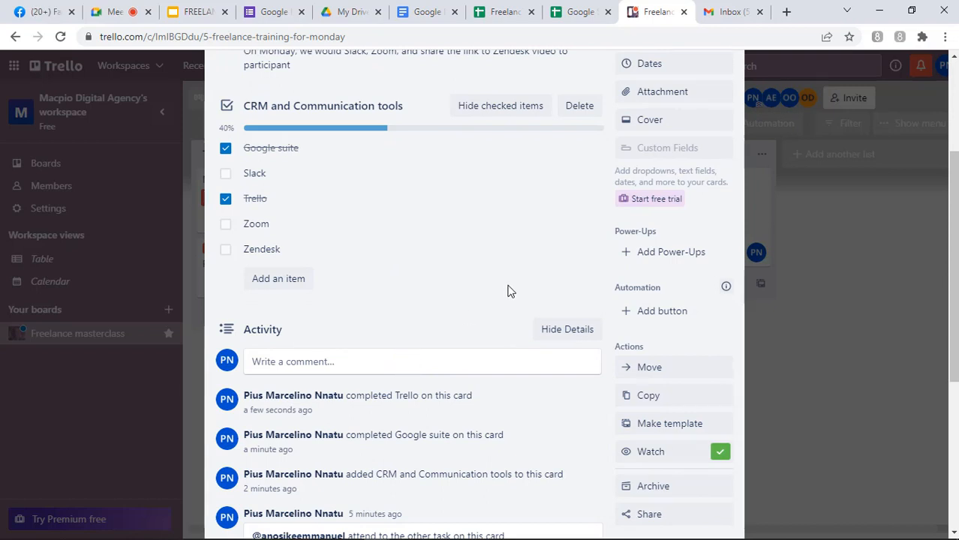
pyautogui.scroll(3, 474, 300)
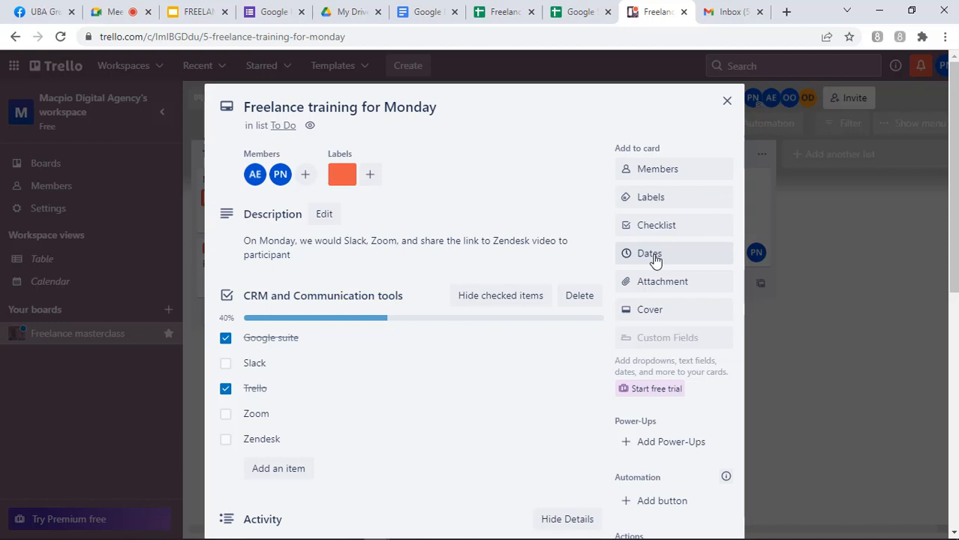
# Step: Set the card's due date to 09/03/2022 and enable a start date of 04/03/2022
pyautogui.click(653, 257)
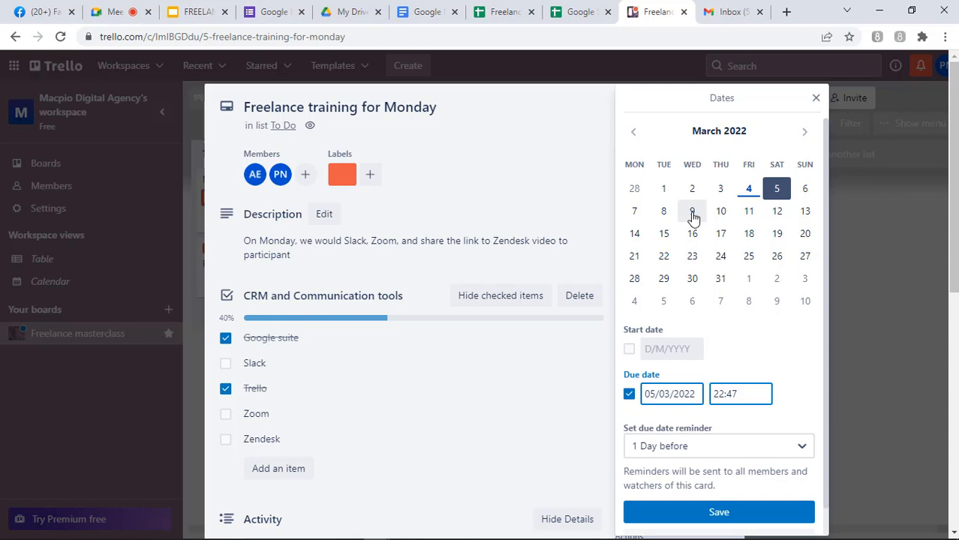
pyautogui.click(693, 217)
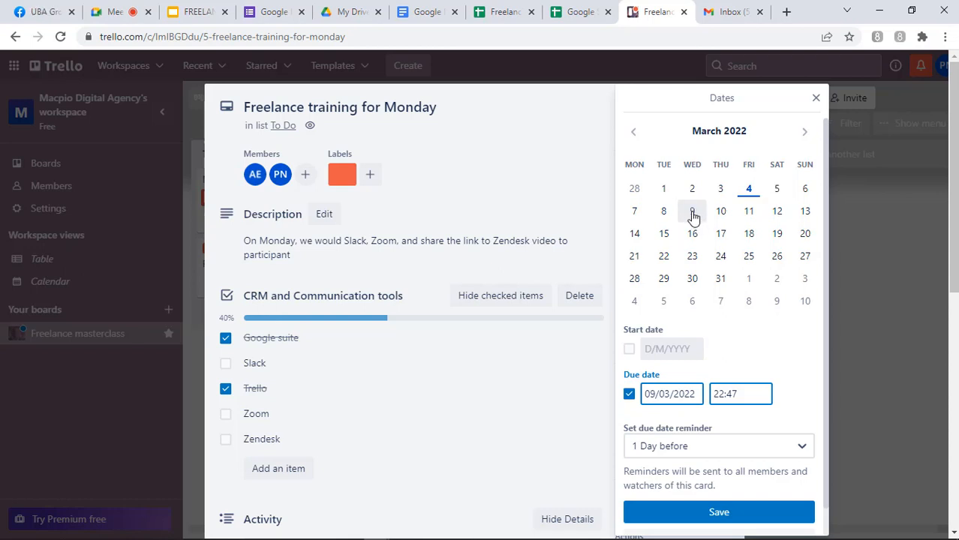
pyautogui.click(629, 350)
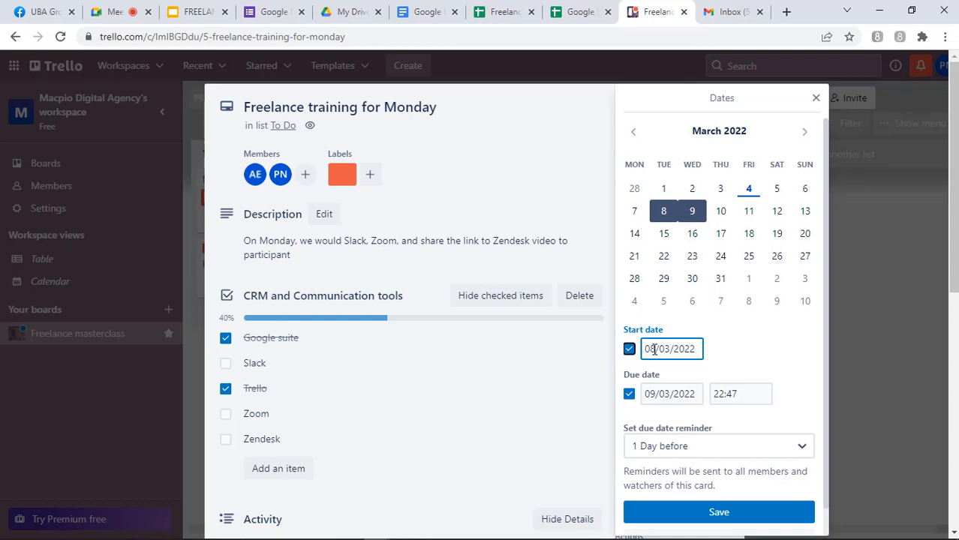
pyautogui.click(653, 350)
pyautogui.press('BackSpace')
pyautogui.write('4')
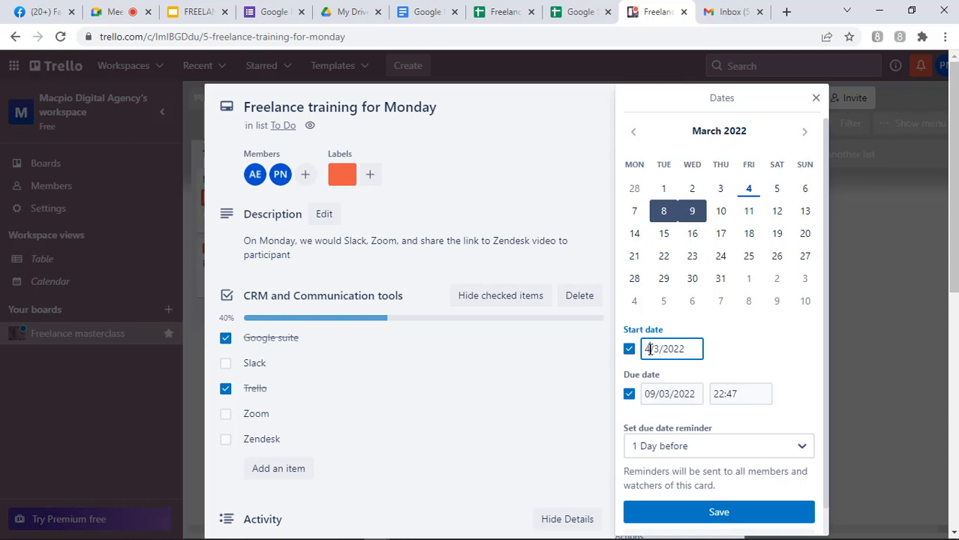
pyautogui.click(747, 354)
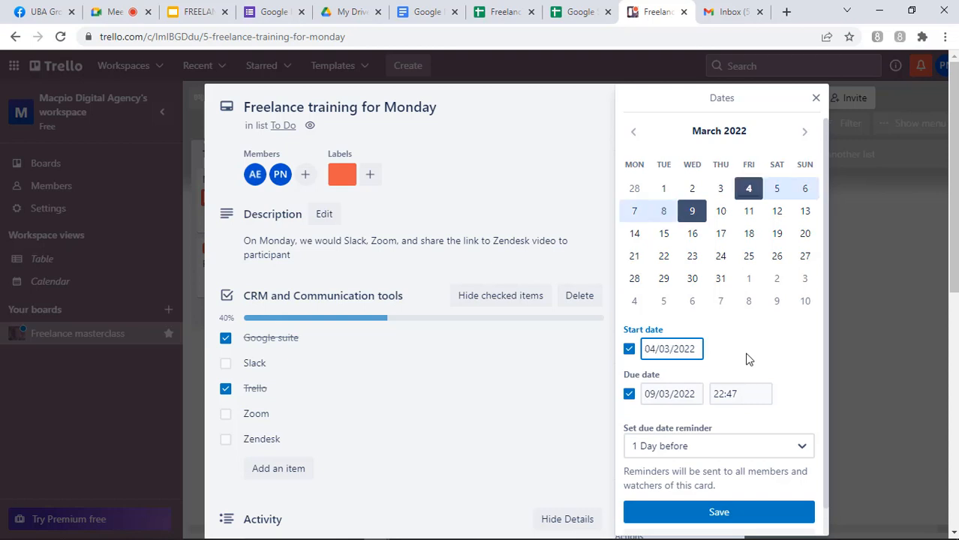
pyautogui.click(748, 192)
pyautogui.click(693, 213)
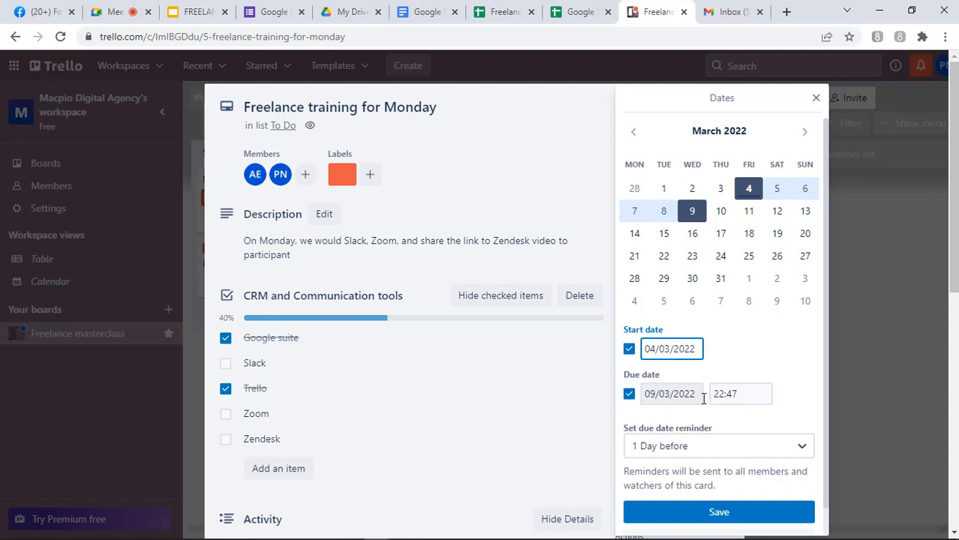
# Step: Set the card's due time to 02:00
pyautogui.click(740, 395)
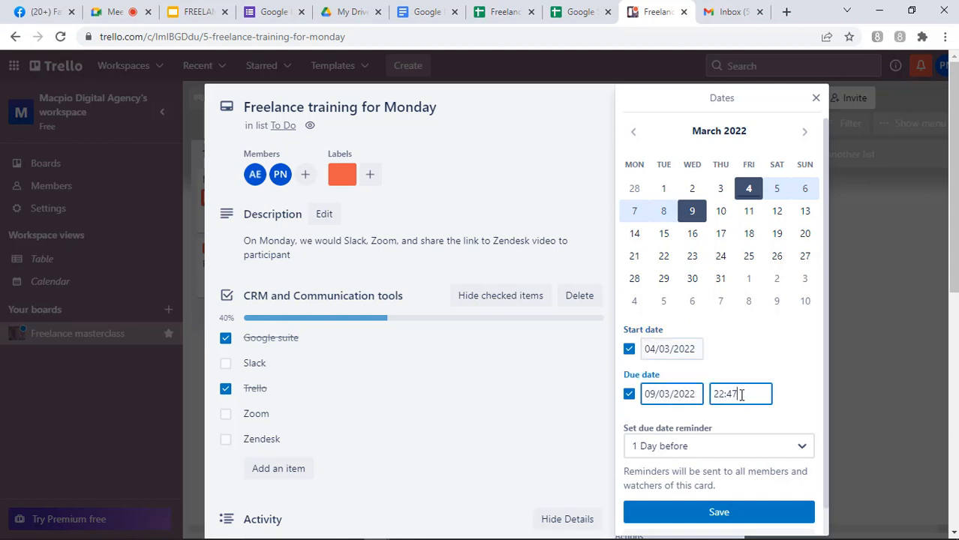
pyautogui.press('BackSpace')
pyautogui.press('BackSpace')
pyautogui.press('BackSpace')
pyautogui.press('BackSpace')
pyautogui.press('BackSpace')
pyautogui.write('2')
pyautogui.click(781, 360)
# Step: Set the due date reminder to 1 Hour before and save the card's dates
pyautogui.click(709, 448)
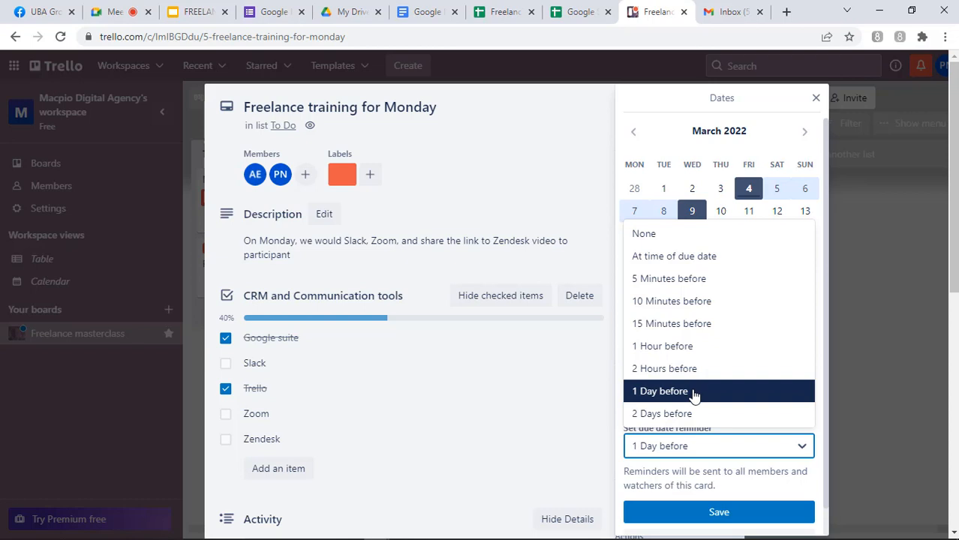
pyautogui.click(693, 350)
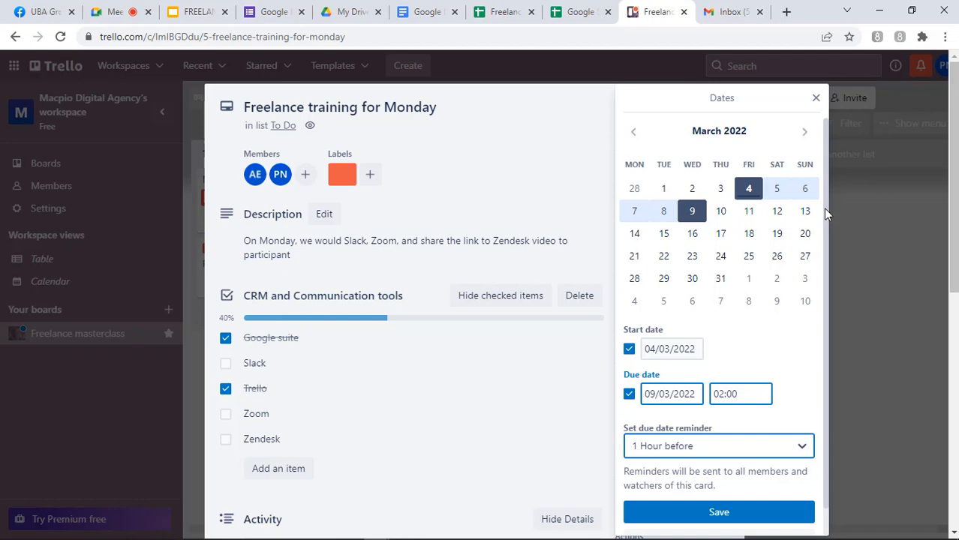
pyautogui.scroll(-1, 823, 208)
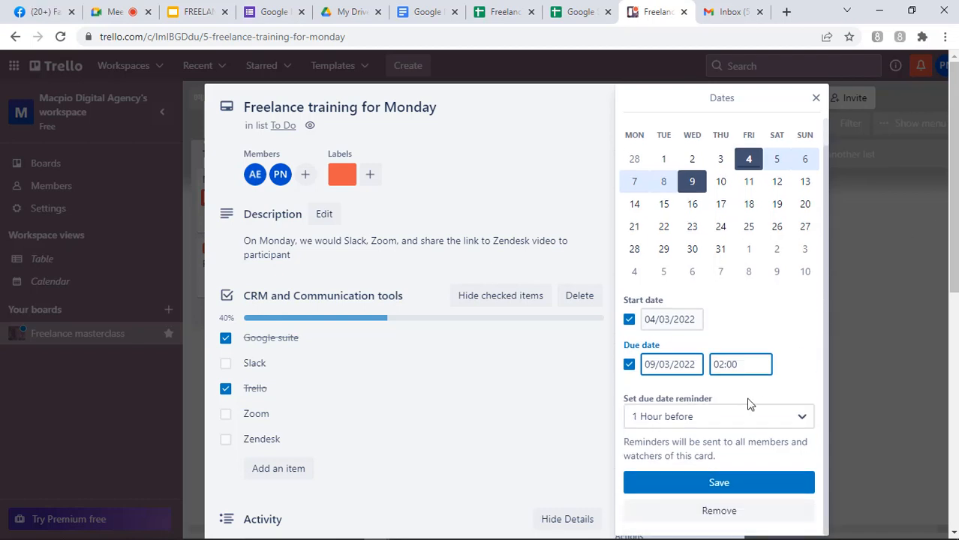
pyautogui.click(700, 486)
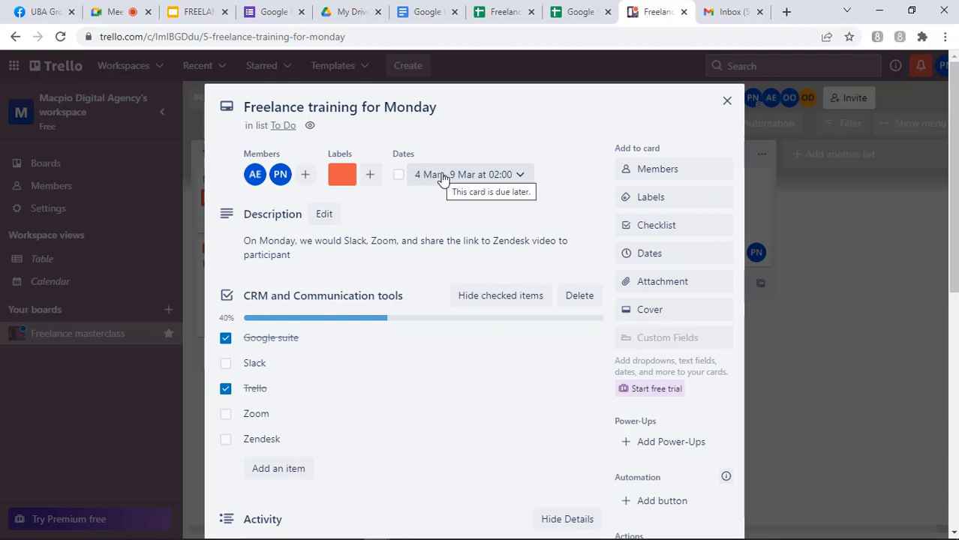
# Step: Mark the card's due date as complete, then revert it to incomplete
pyautogui.click(399, 174)
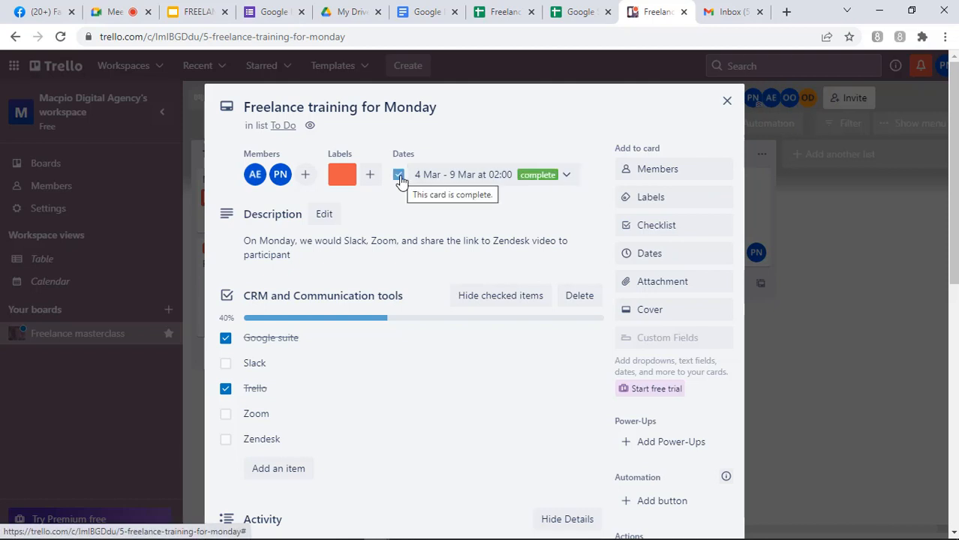
pyautogui.click(567, 179)
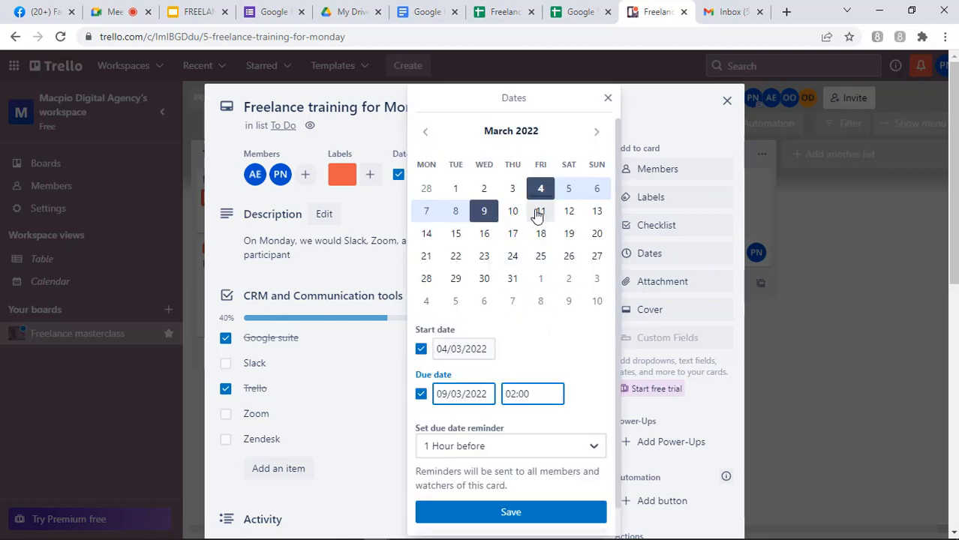
pyautogui.click(604, 98)
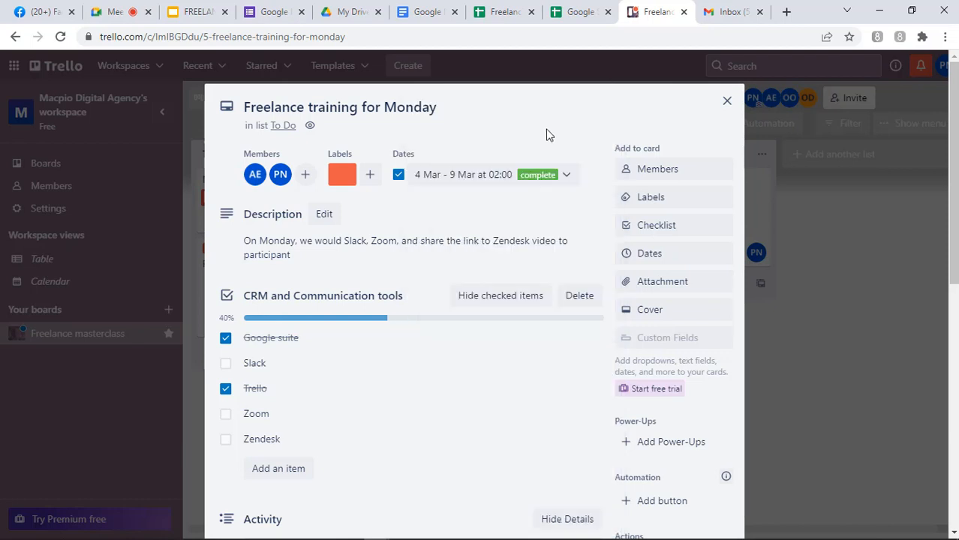
pyautogui.click(397, 175)
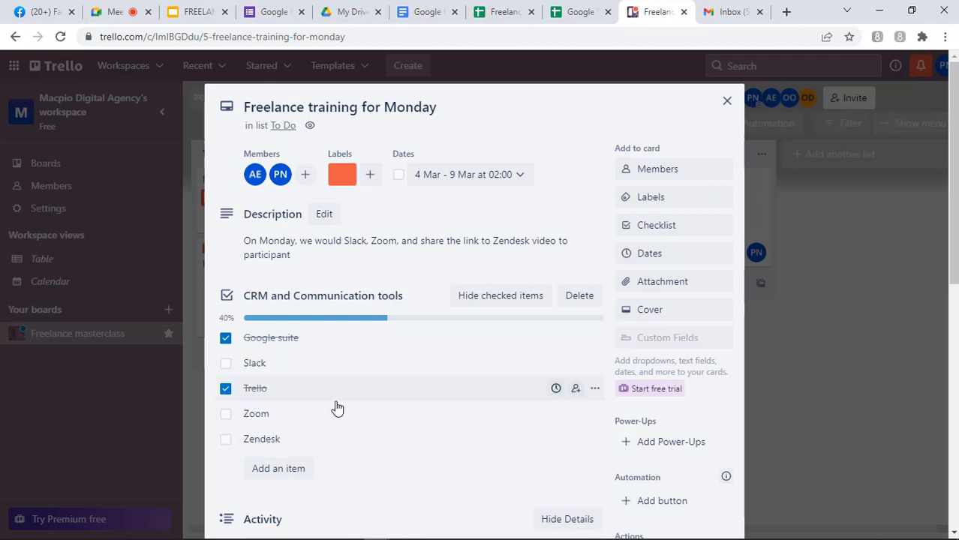
# Step: Hide the checked items in the CRM and Communication tools checklist and review the card's attachment sources
pyautogui.click(508, 297)
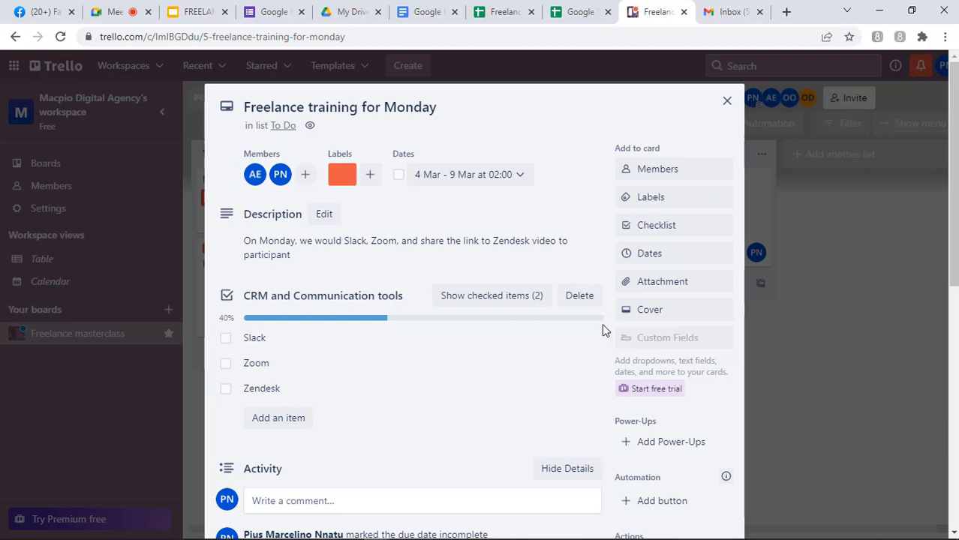
pyautogui.click(653, 284)
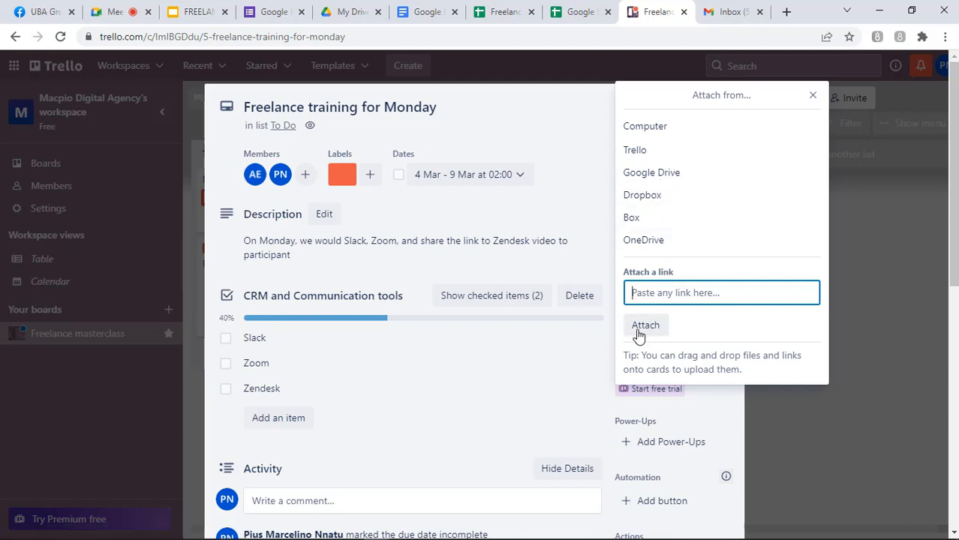
pyautogui.click(524, 367)
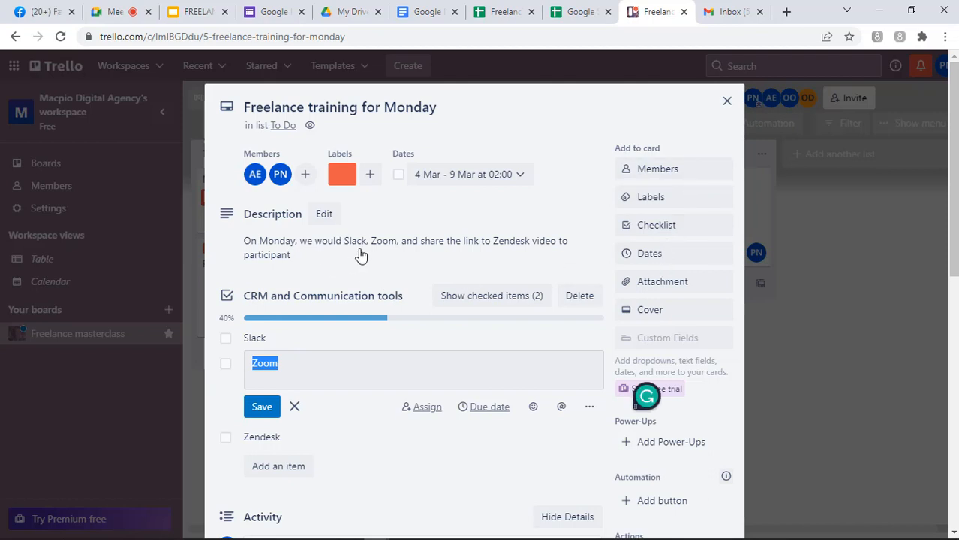
# Step: Attach Cover Letter for CSO.pdf from the computer's Documents folder to the card
pyautogui.click(663, 283)
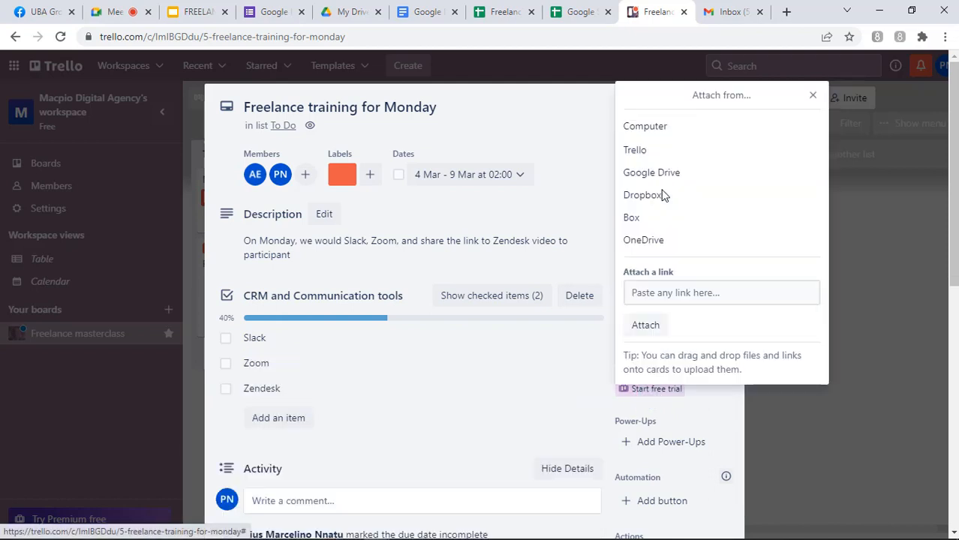
pyautogui.click(662, 127)
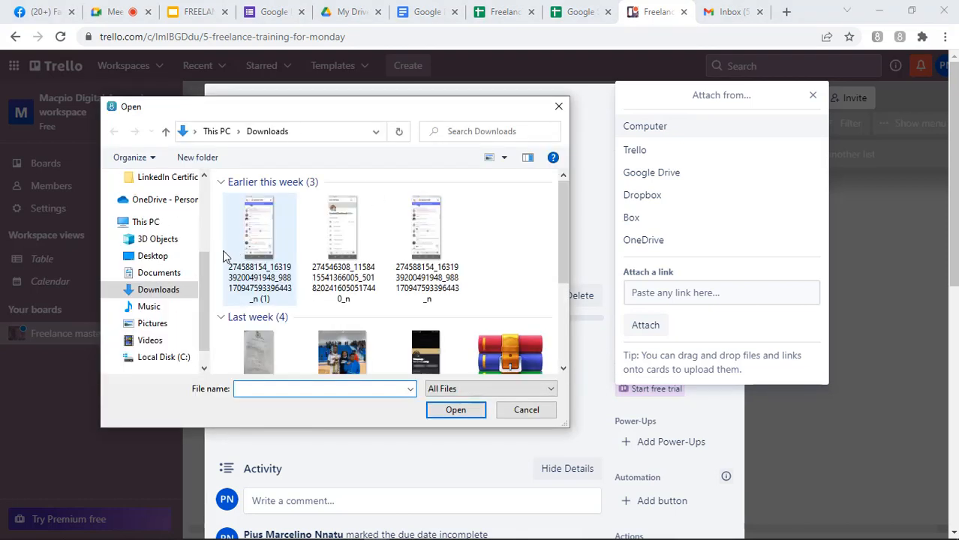
pyautogui.click(178, 274)
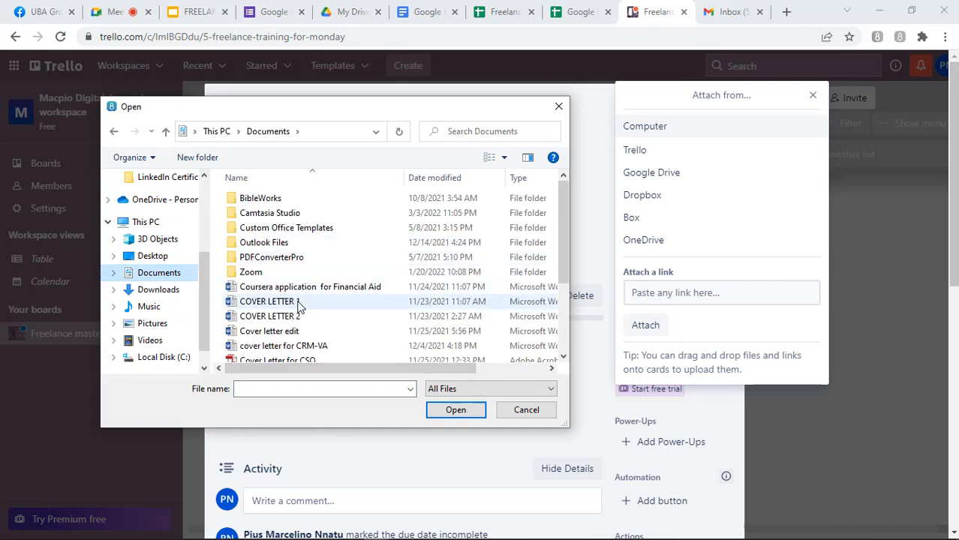
pyautogui.click(299, 358)
pyautogui.doubleClick(298, 357)
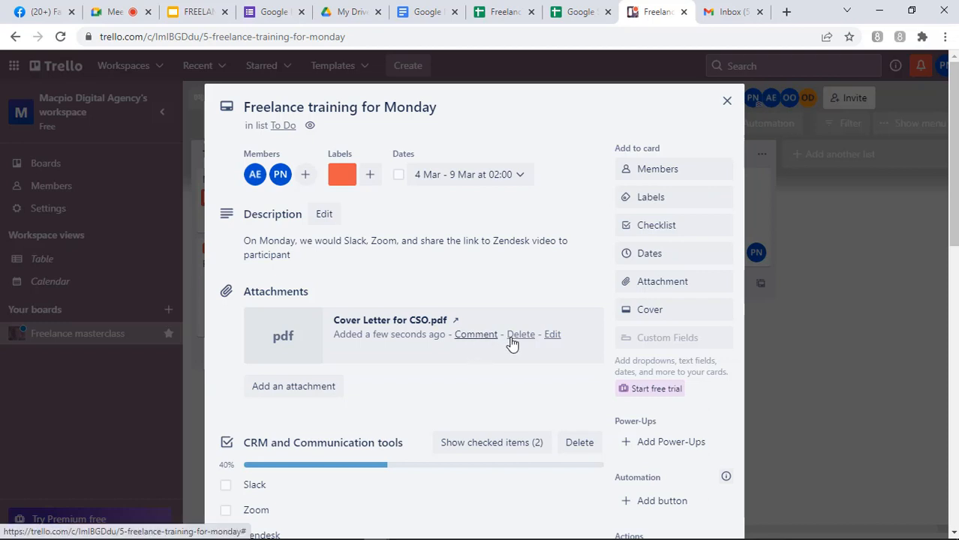
# Step: Comment on the Cover Letter for CSO.pdf attachment with "This the requested report for the tasks on this card" and save it
pyautogui.click(480, 336)
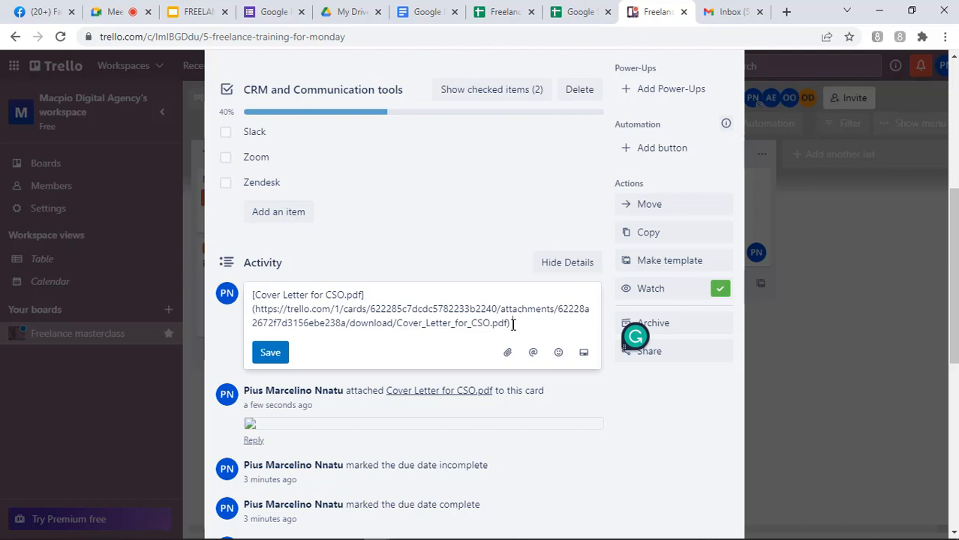
pyautogui.press('Return')
pyautogui.press('Return')
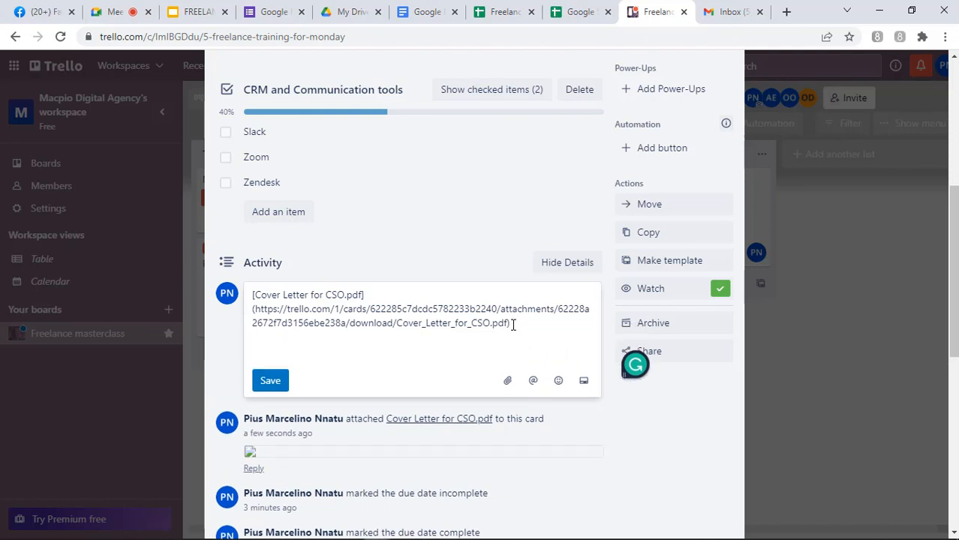
pyautogui.write('This the requested repo')
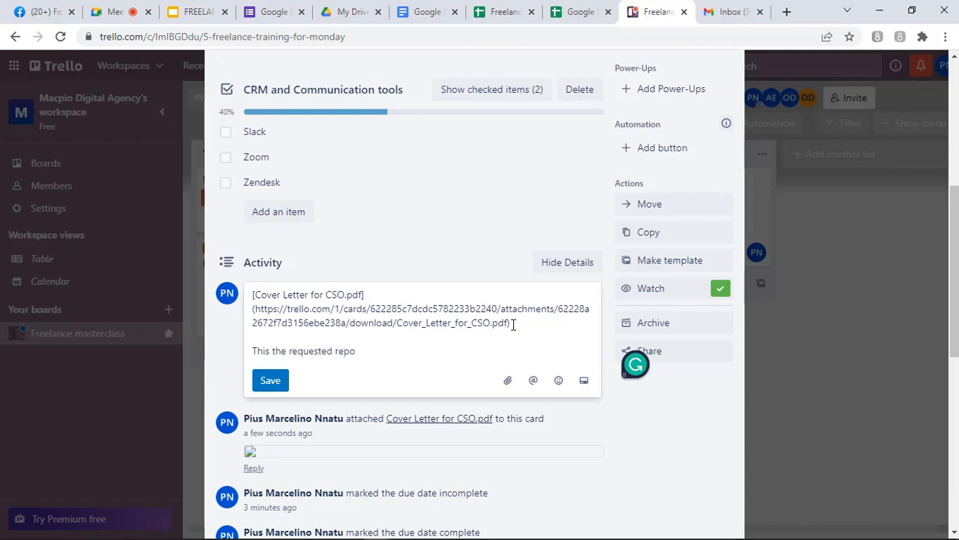
pyautogui.write('rt for the task on')
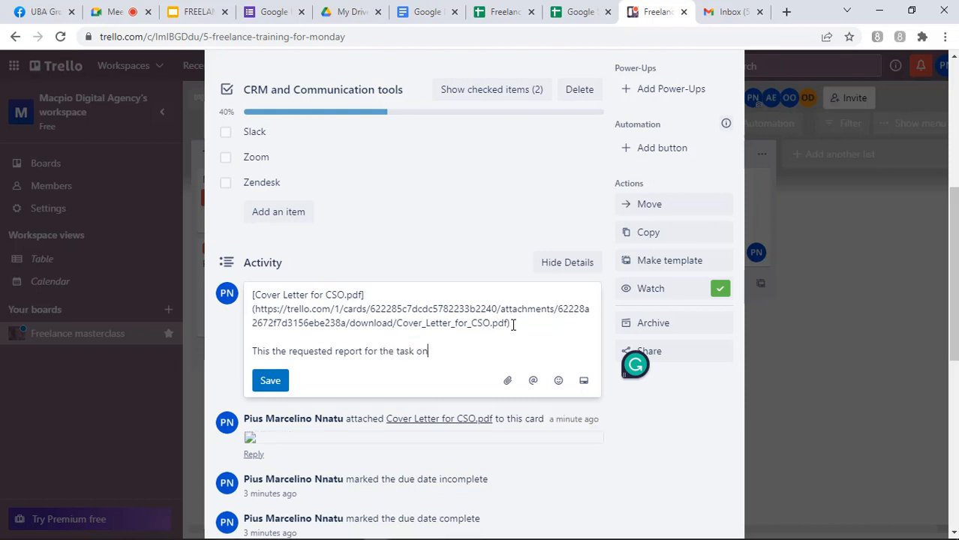
pyautogui.write(' this card')
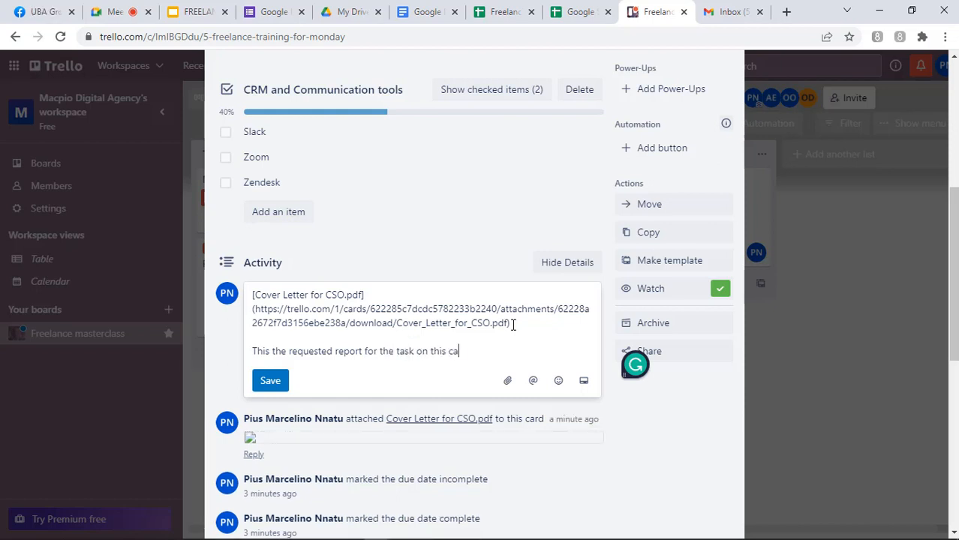
pyautogui.click(415, 352)
pyautogui.write('s')
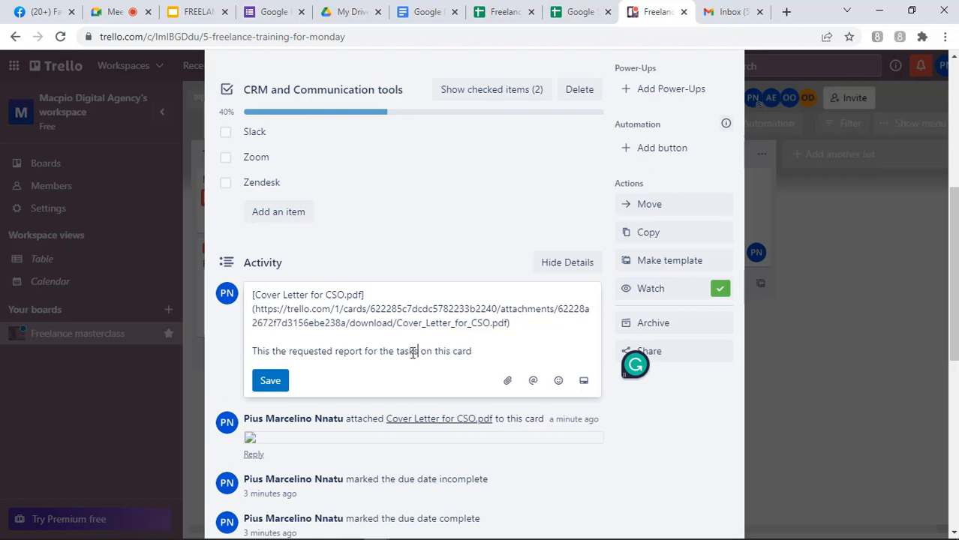
pyautogui.click(270, 381)
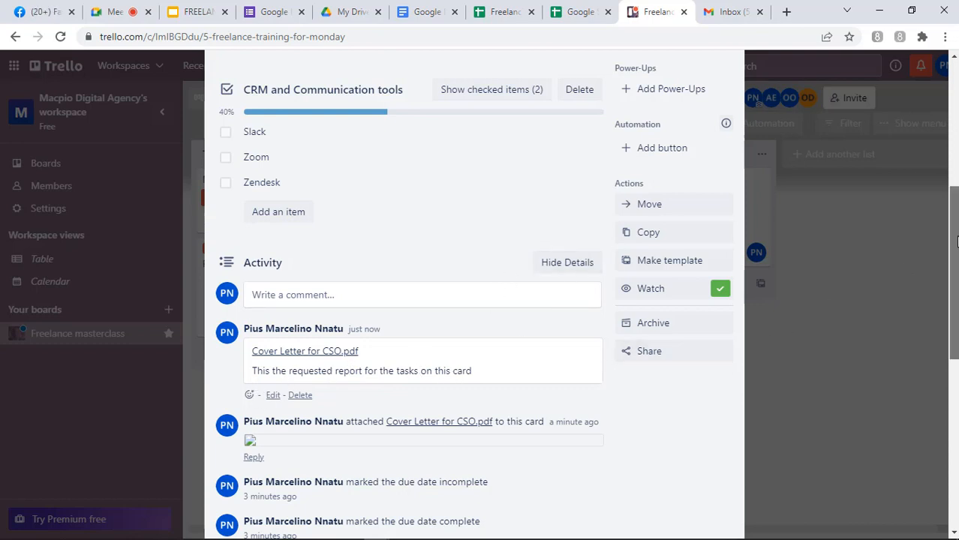
# Step: Review the card's activity history down to its creation entry, then return to the empty comment field
pyautogui.scroll(-4, 692, 330)
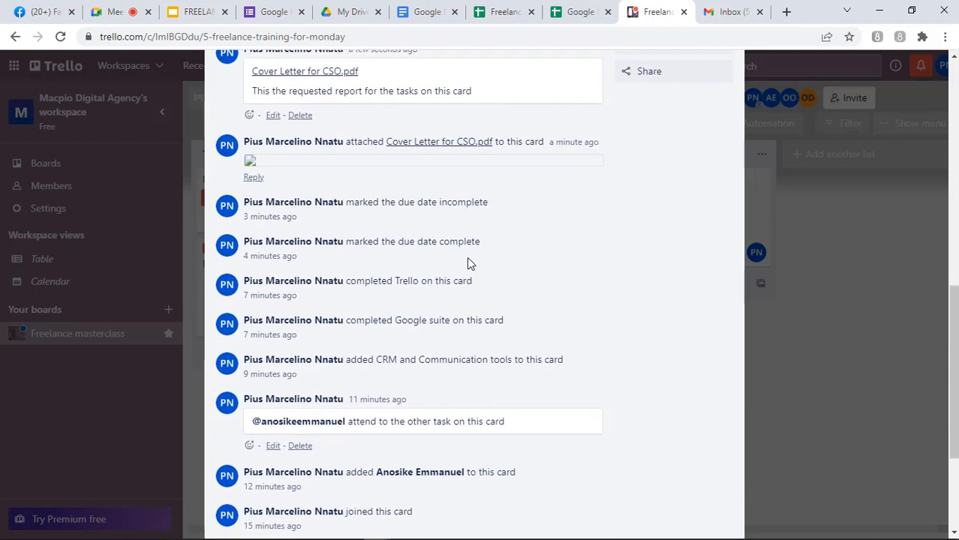
pyautogui.scroll(-3, 951, 360)
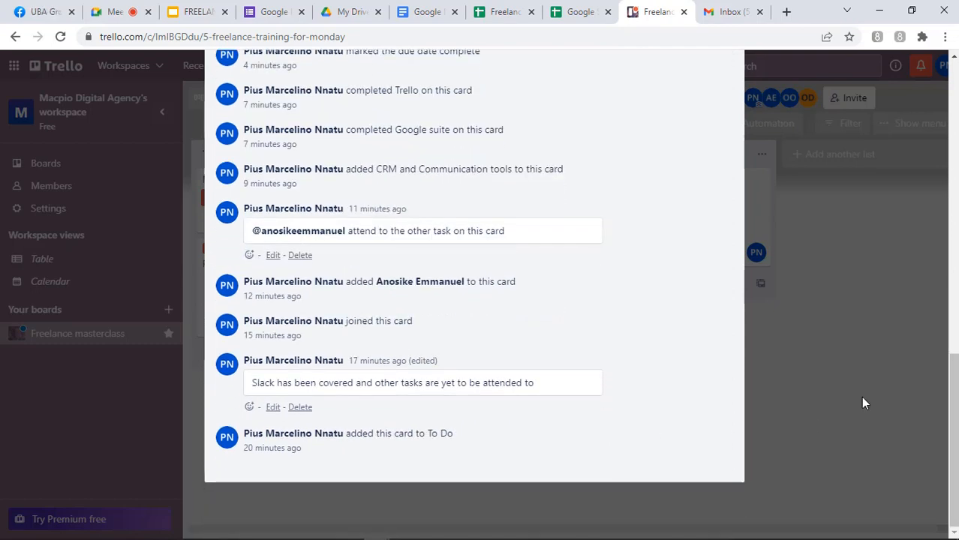
pyautogui.scroll(2, 957, 359)
pyautogui.scroll(2, 957, 359)
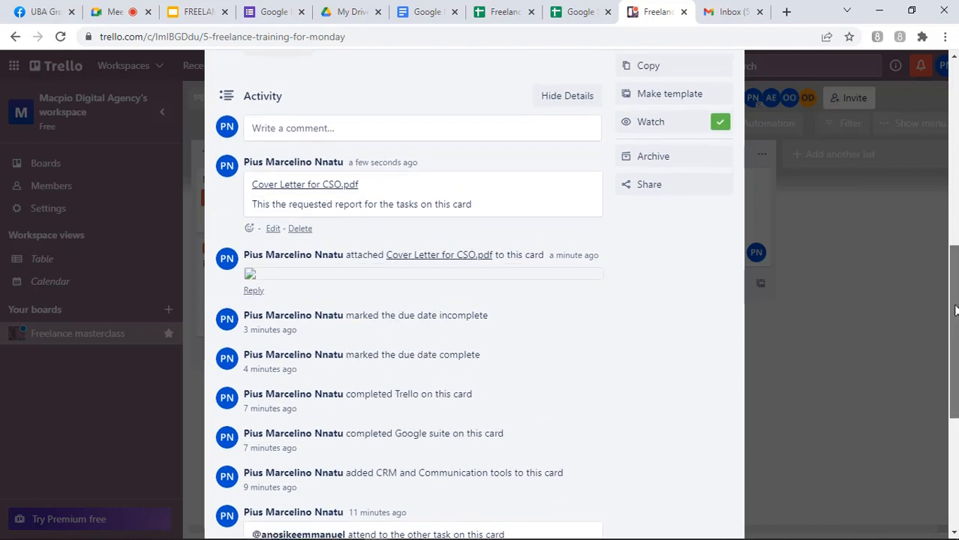
pyautogui.click(448, 128)
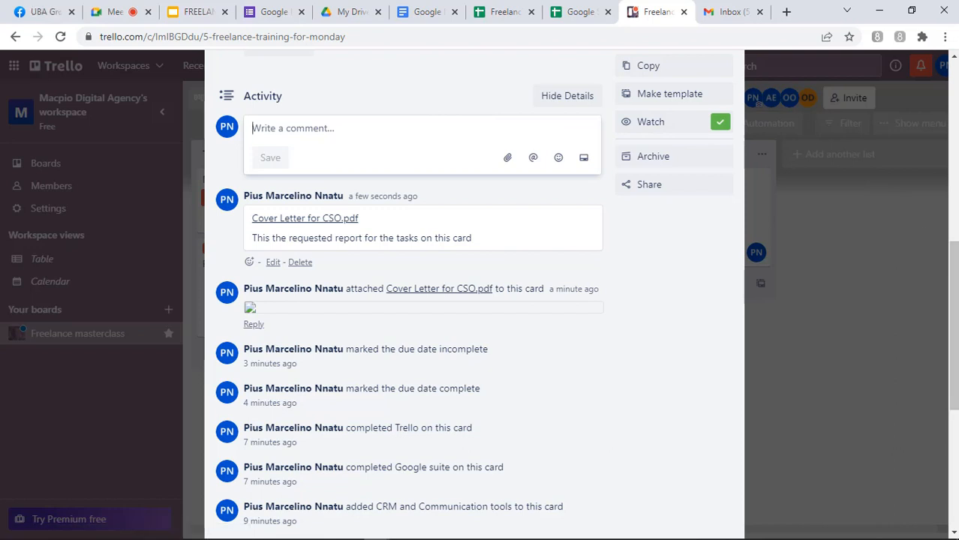
# Step: Open the card's cover options for a look and close them without choosing a cover
pyautogui.scroll(6, 952, 266)
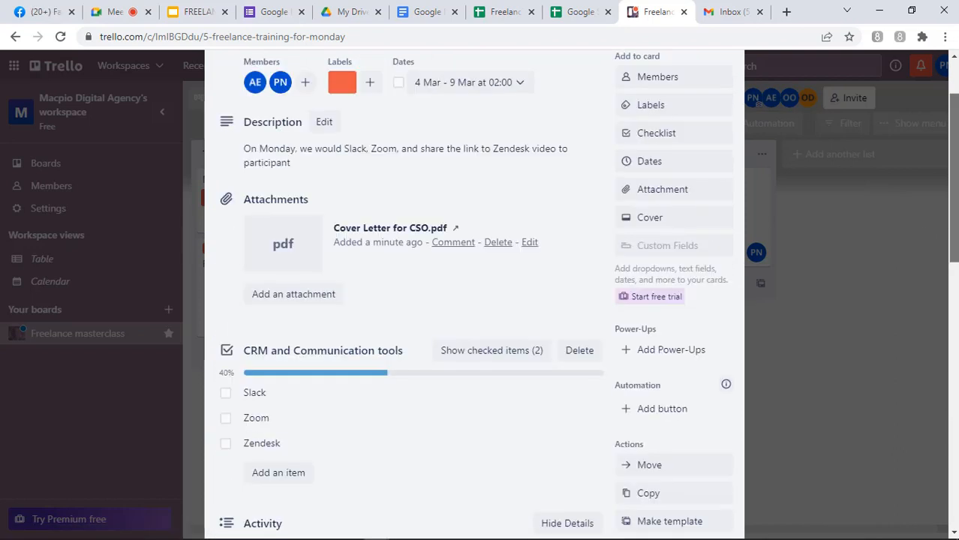
pyautogui.moveTo(954, 178); pyautogui.dragTo(954, 180)
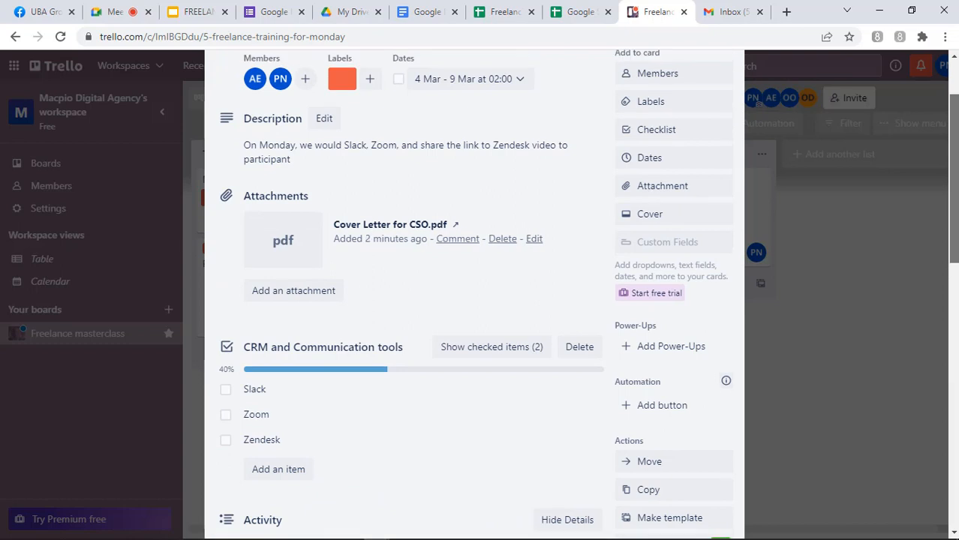
pyautogui.click(656, 216)
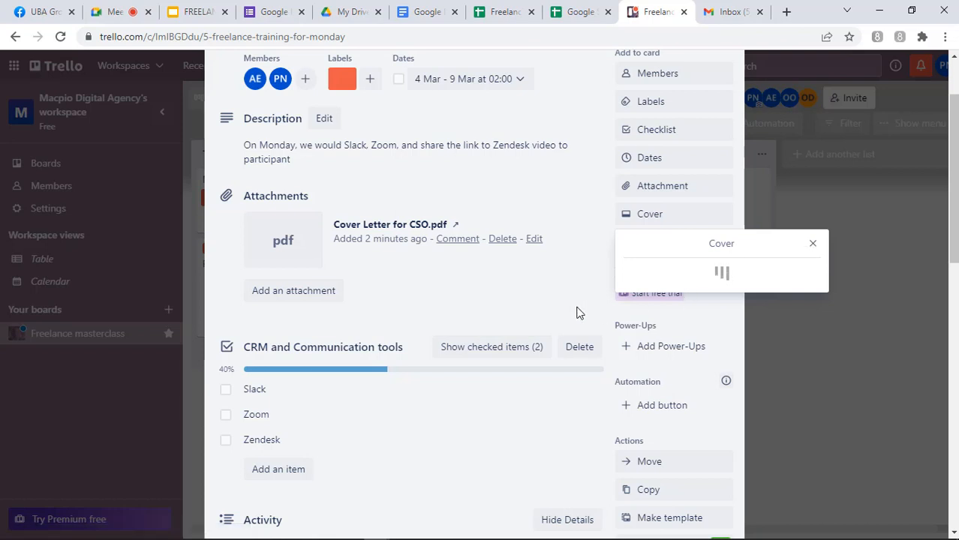
pyautogui.click(813, 243)
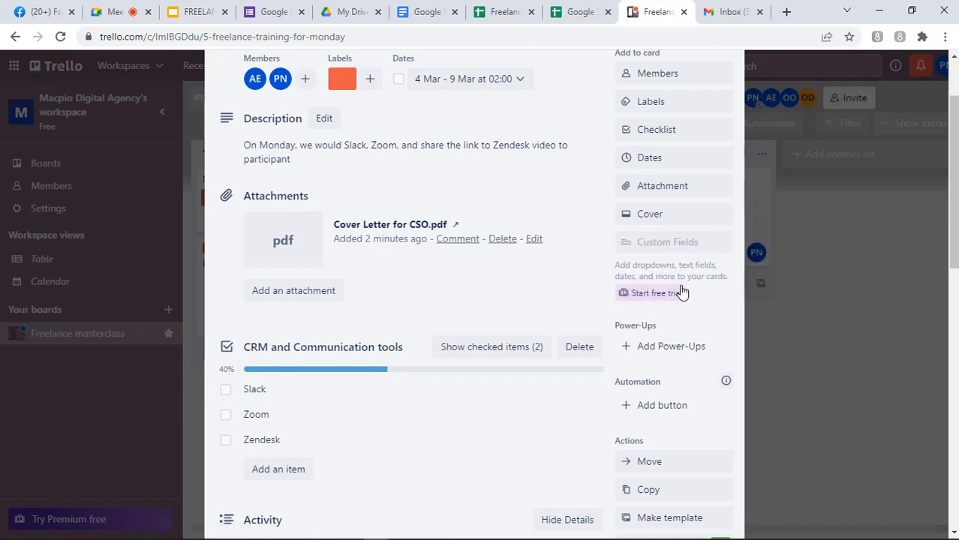
# Step: Browse the board's featured Power-Ups and the Communication & collaboration category, then return to the main Power-Ups directory
pyautogui.click(655, 349)
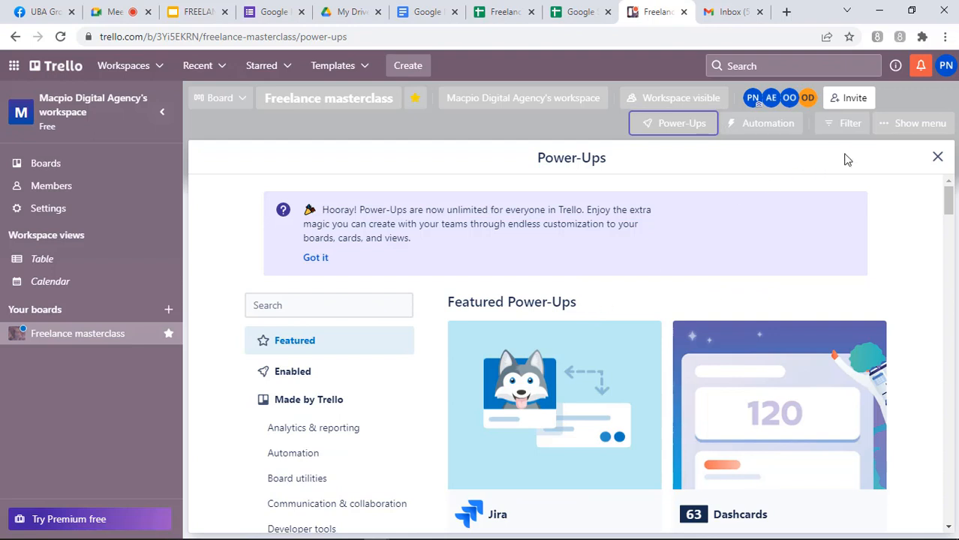
pyautogui.moveTo(947, 197); pyautogui.dragTo(948, 208)
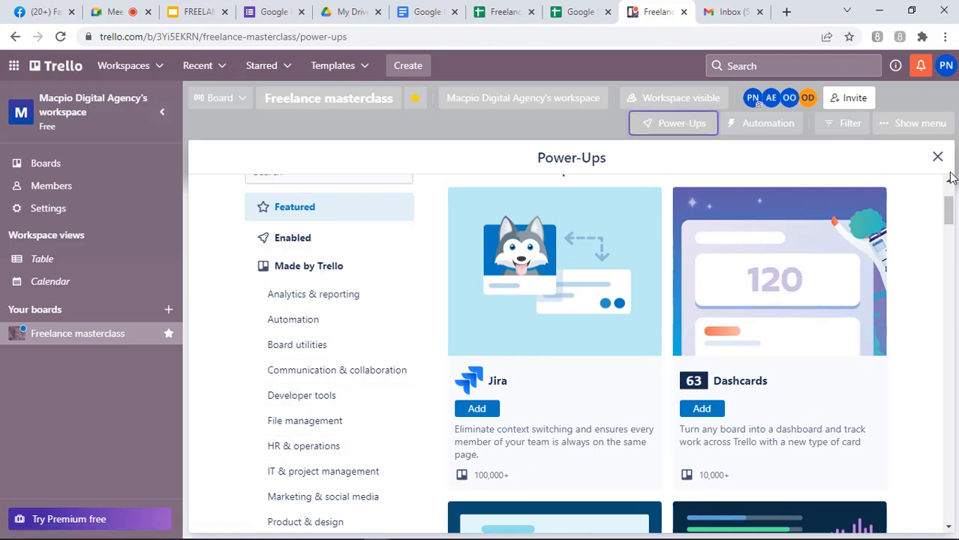
pyautogui.moveTo(950, 214)
pyautogui.mouseDown()
pyautogui.moveTo(951, 291)
pyautogui.moveTo(952, 222)
pyautogui.mouseUp()
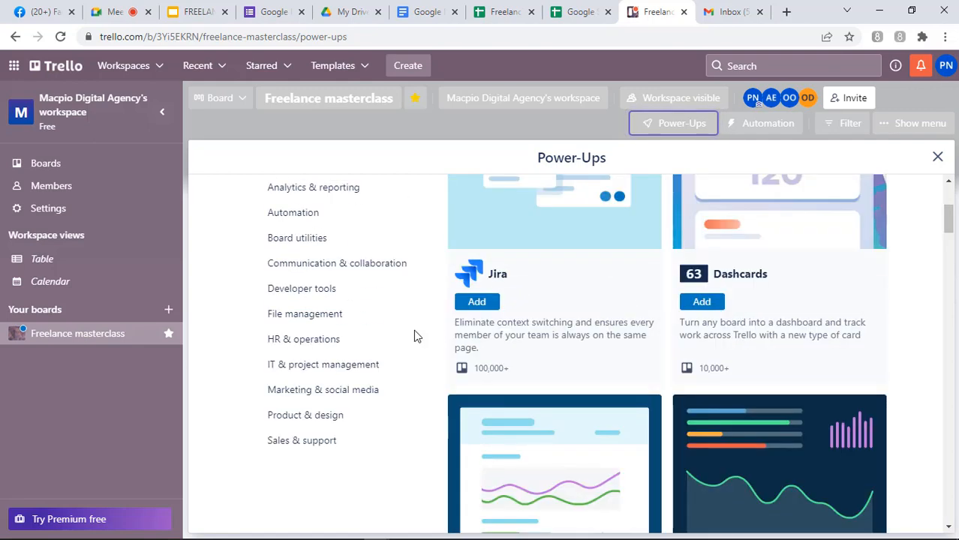
pyautogui.click(310, 270)
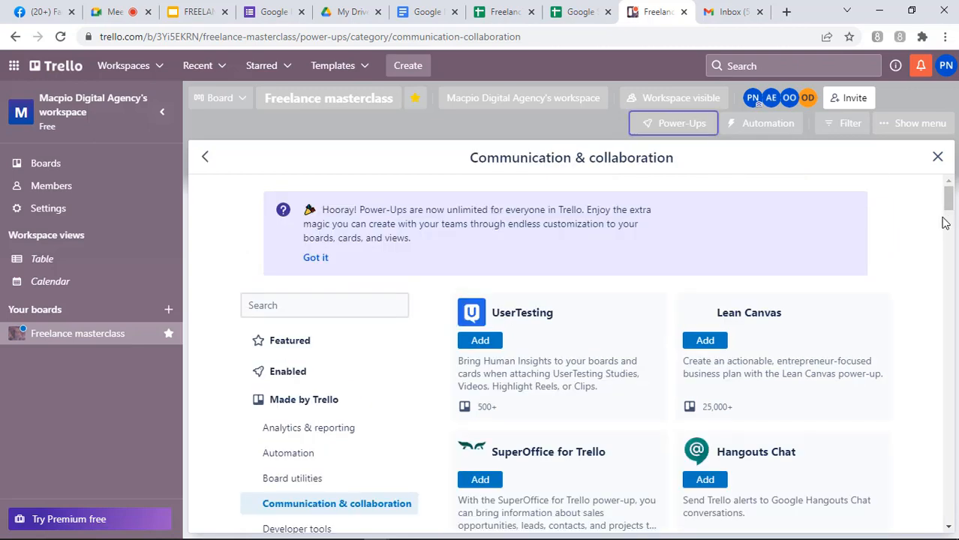
pyautogui.scroll(-3, 952, 219)
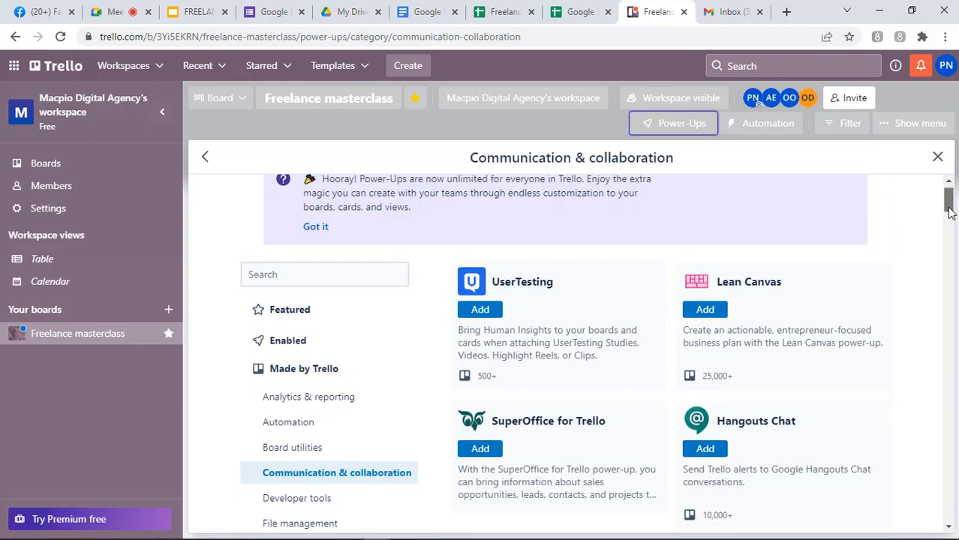
pyautogui.moveTo(950, 217); pyautogui.dragTo(956, 322)
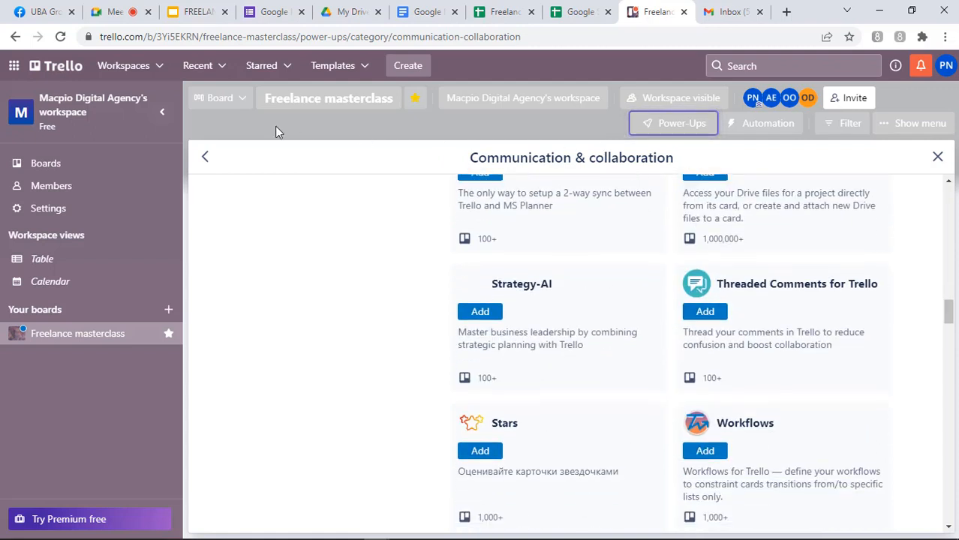
pyautogui.click(206, 159)
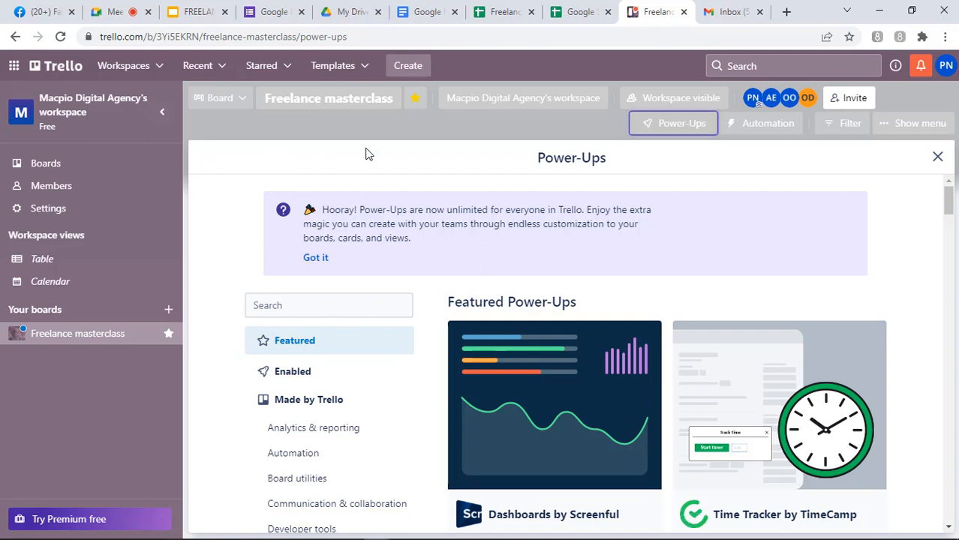
pyautogui.click(360, 104)
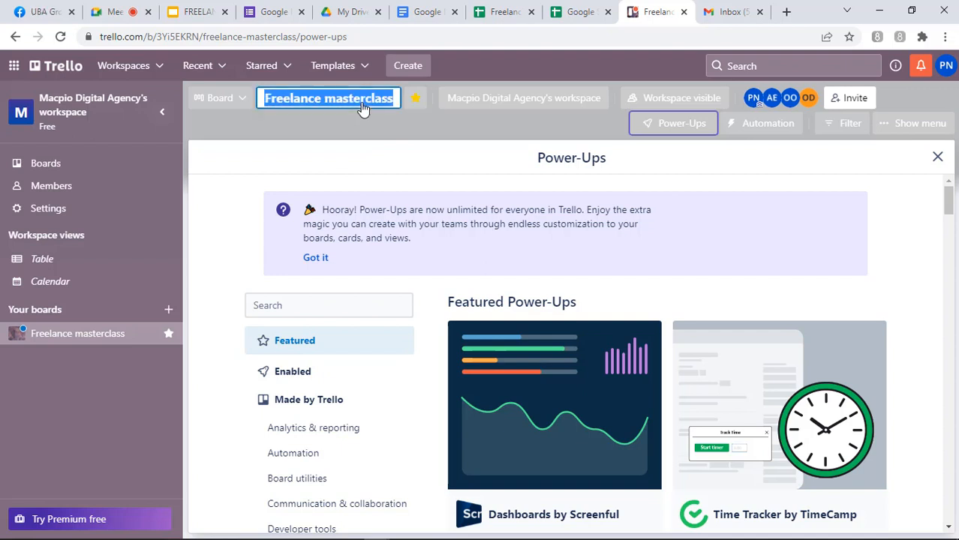
pyautogui.click(267, 117)
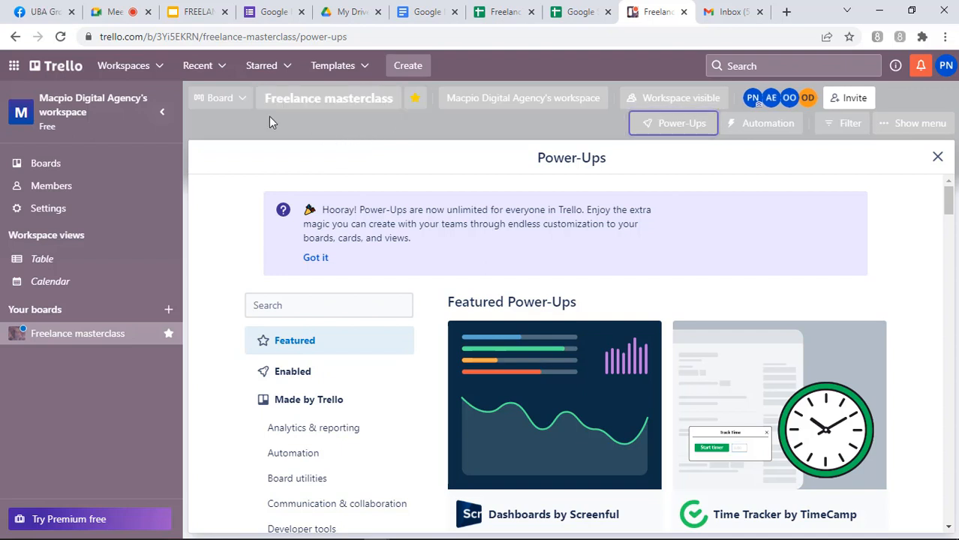
pyautogui.click(299, 100)
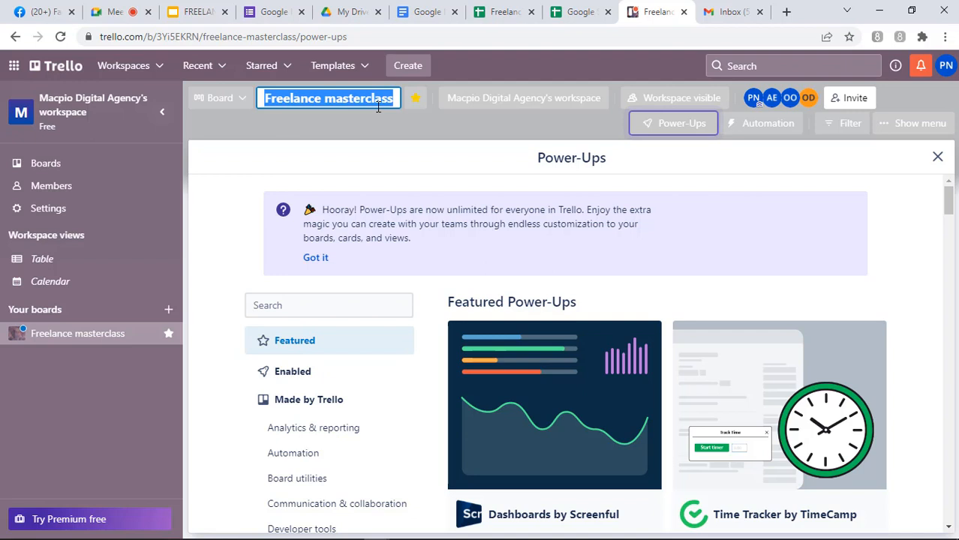
pyautogui.click(432, 133)
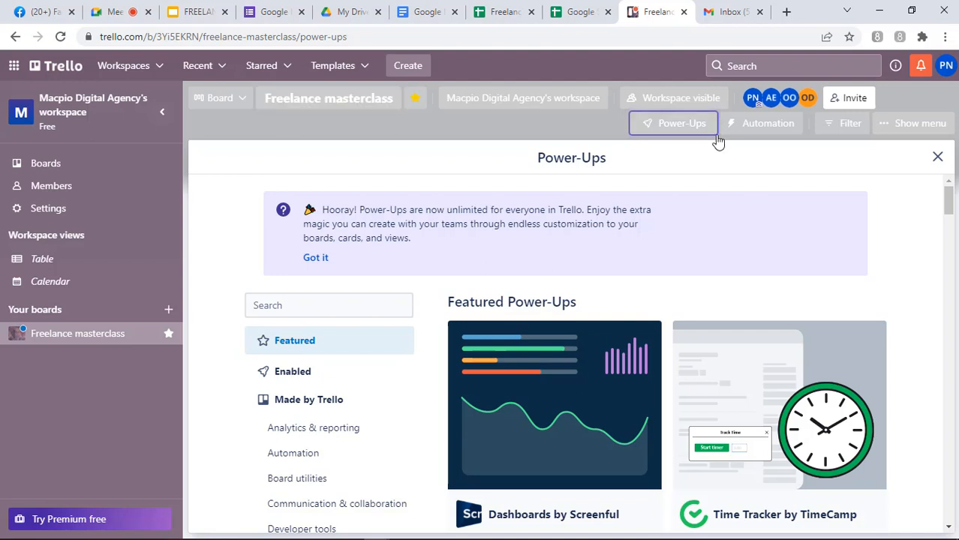
# Step: Close the Power-Ups directory and reopen the Freelance training for Monday card to review its details, available actions and comments
pyautogui.click(937, 159)
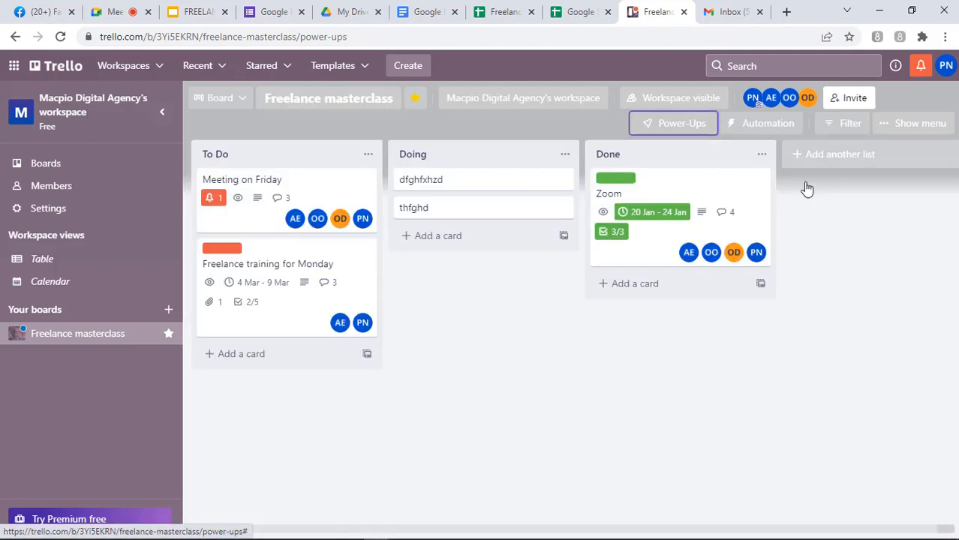
pyautogui.click(285, 279)
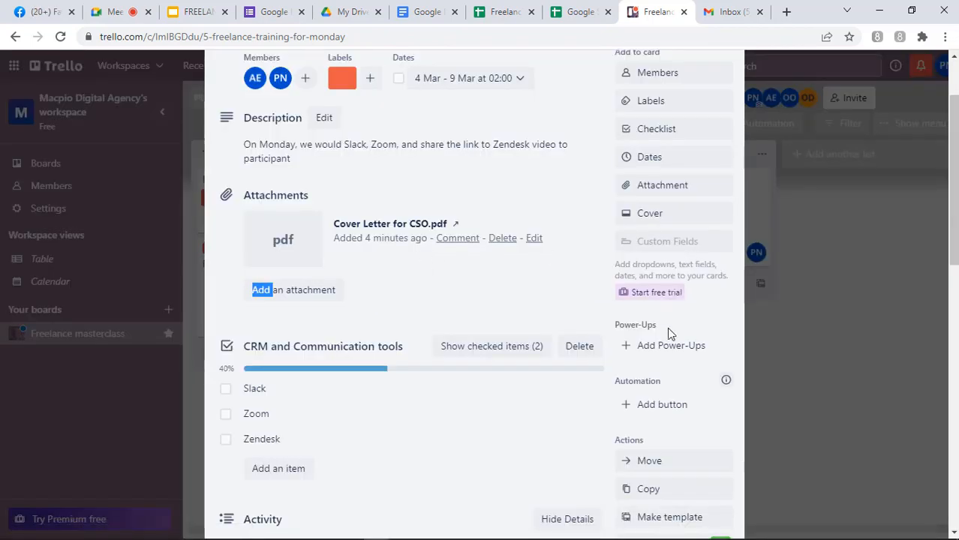
pyautogui.scroll(2, 670, 345)
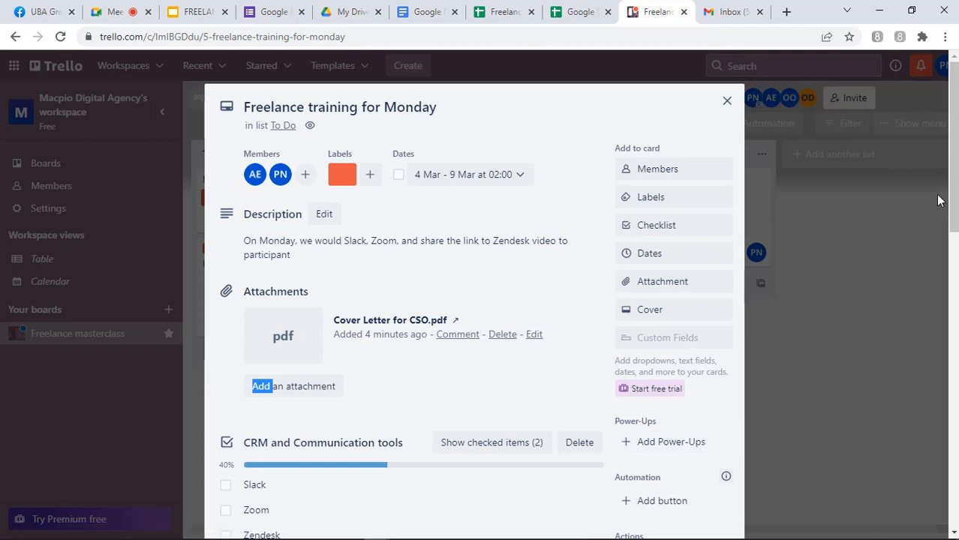
pyautogui.scroll(-2, 946, 200)
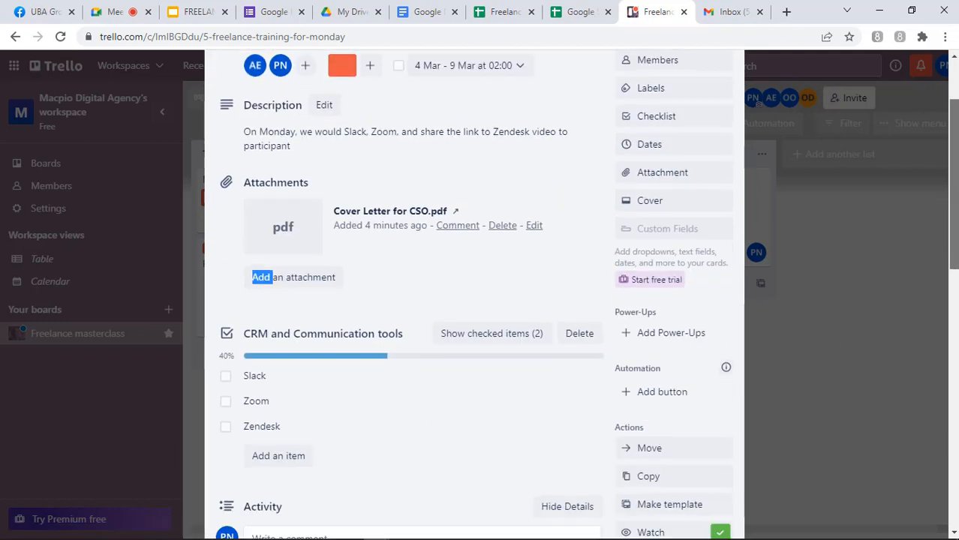
pyautogui.scroll(-4, 474, 300)
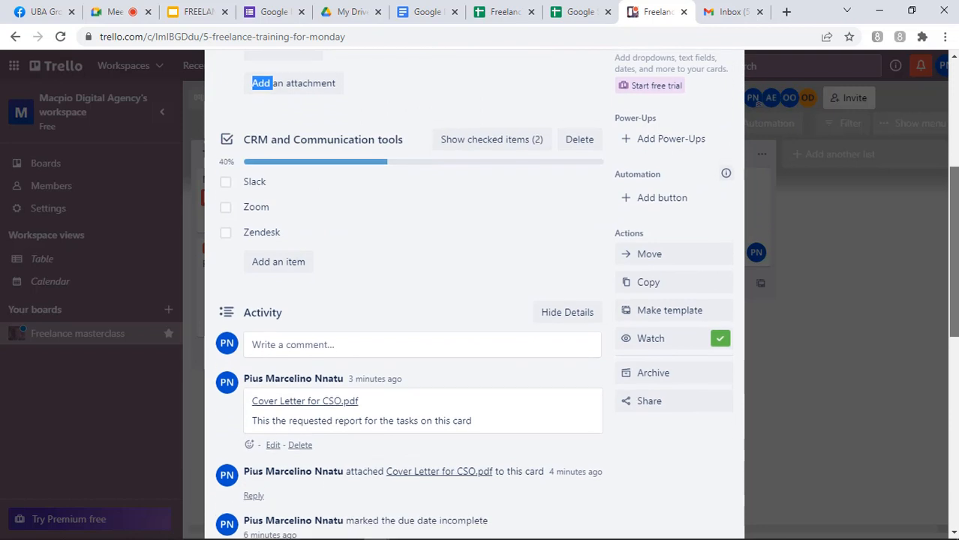
pyautogui.scroll(-1, 955, 279)
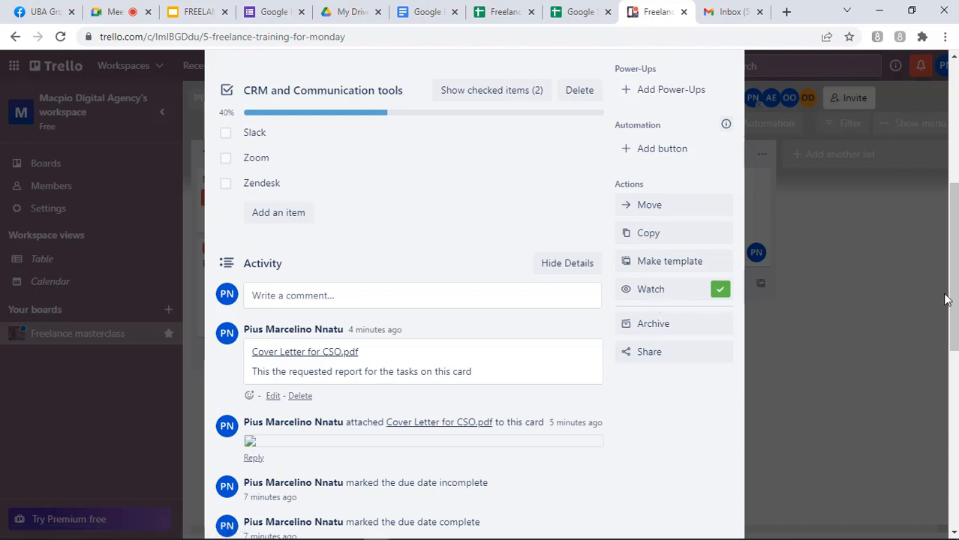
pyautogui.moveTo(954, 195); pyautogui.dragTo(956, 62)
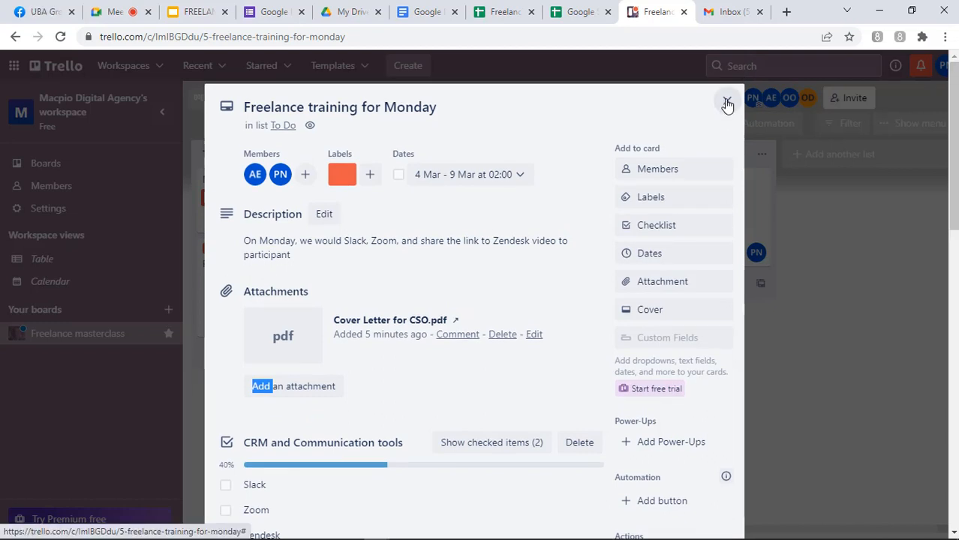
# Step: Replace the red label on the Freelance training for Monday card with the green one, then move the card below Zoom in the Done list
pyautogui.click(726, 104)
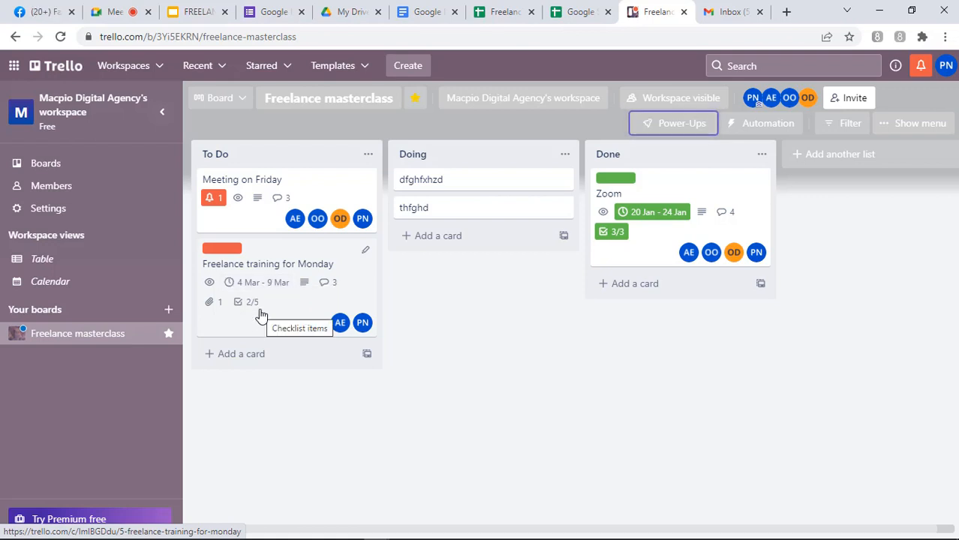
pyautogui.click(366, 254)
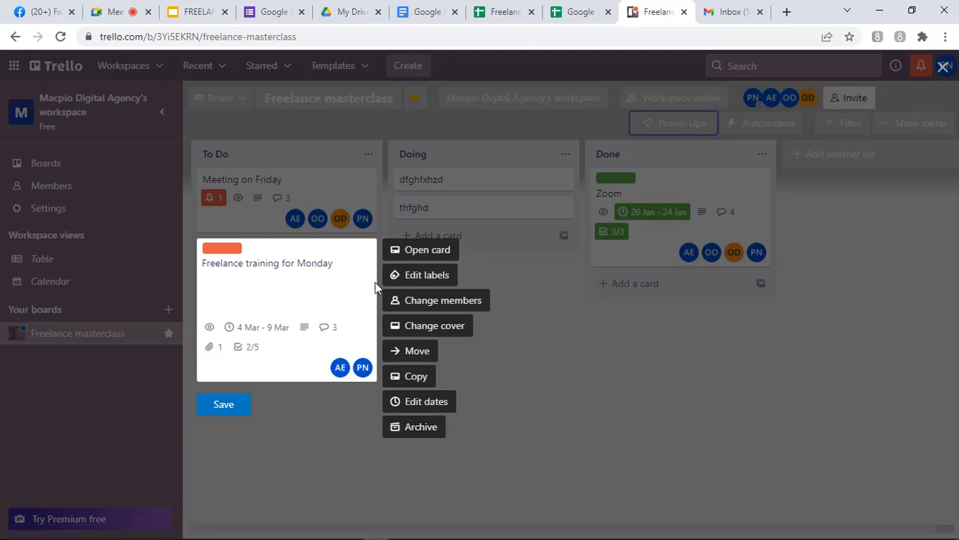
pyautogui.click(422, 277)
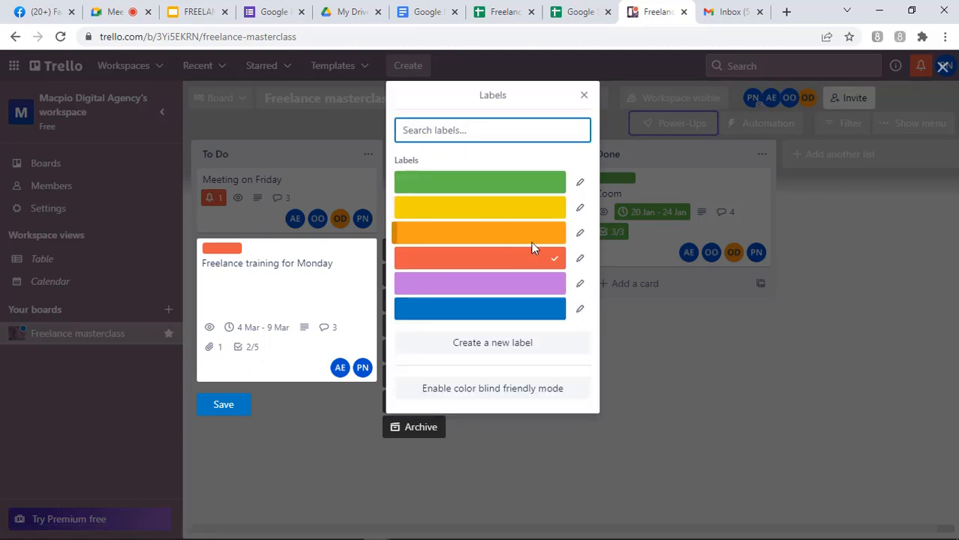
pyautogui.click(533, 186)
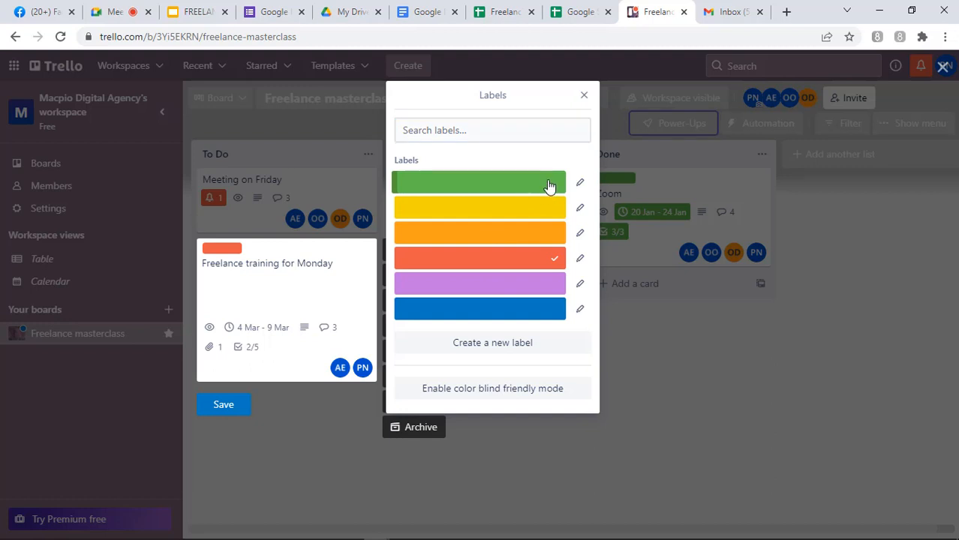
pyautogui.click(539, 186)
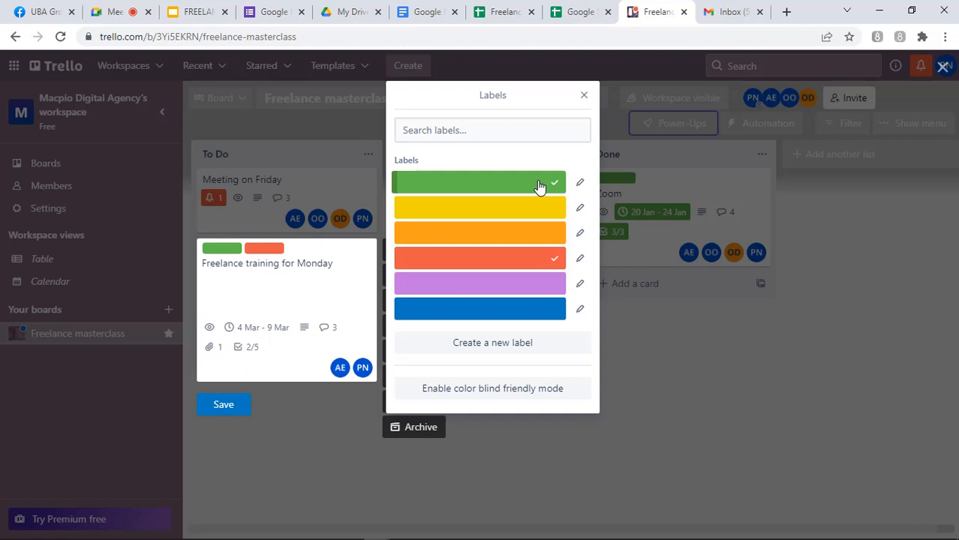
pyautogui.click(553, 263)
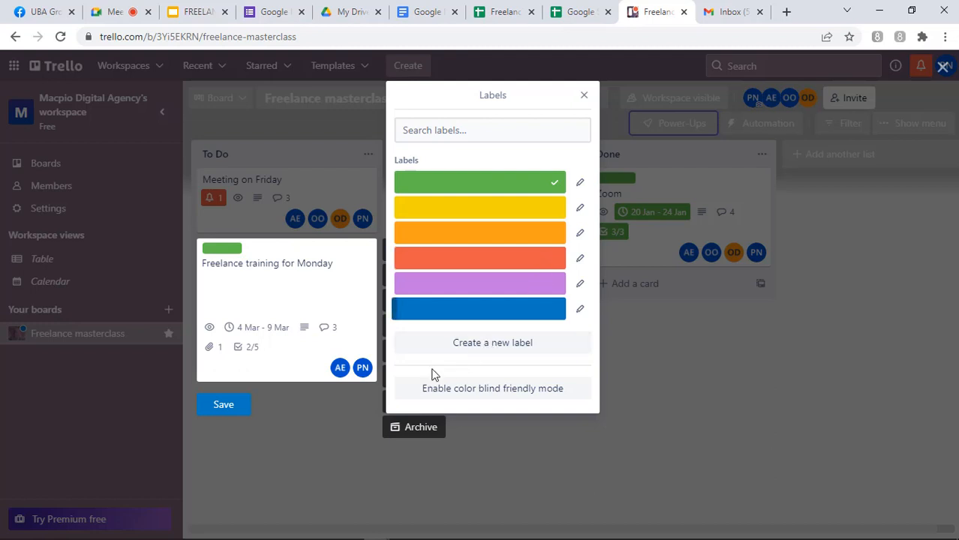
pyautogui.click(228, 412)
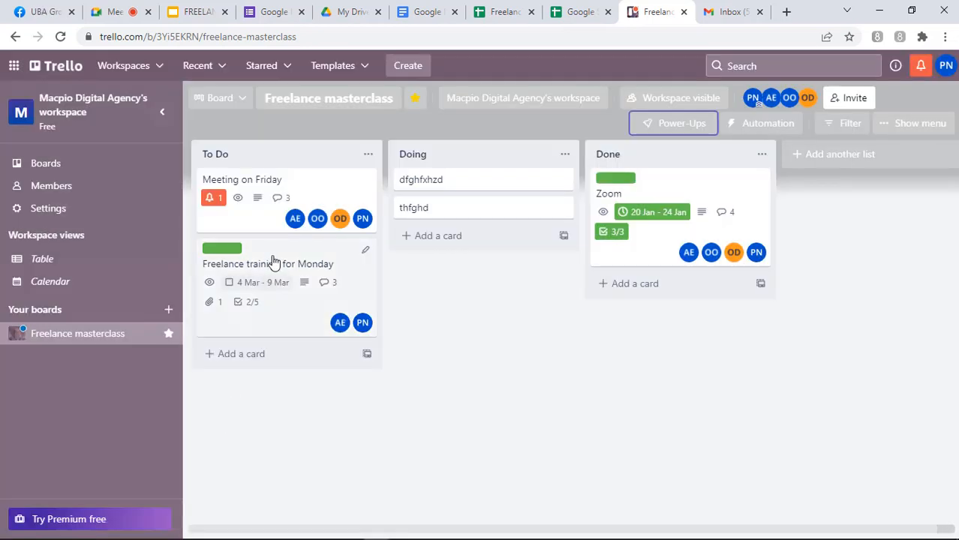
pyautogui.moveTo(273, 254); pyautogui.dragTo(650, 269)
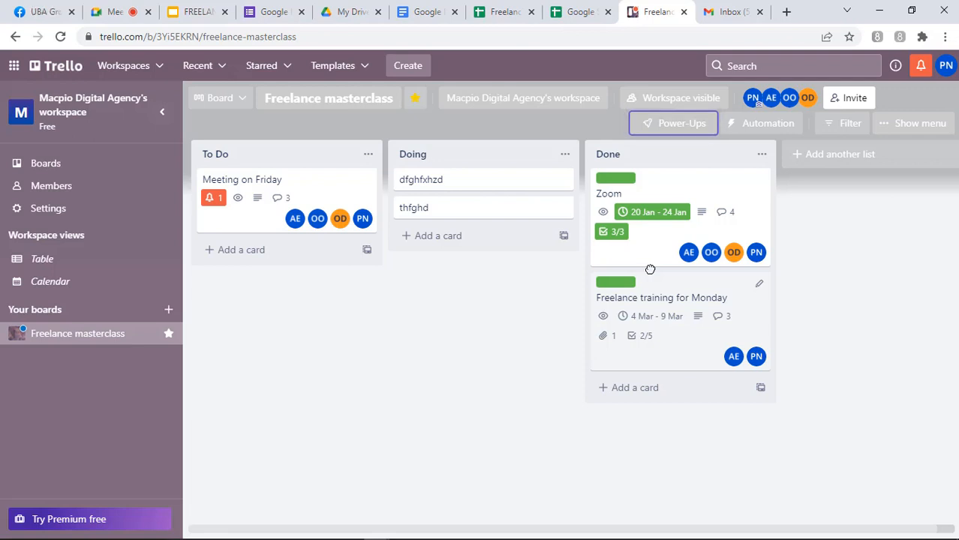
# Step: In a new browser tab, search Google for "zoom sign up" and open the SIGN UP - Zoom result
pyautogui.click(785, 13)
pyautogui.click(785, 14)
pyautogui.click(785, 13)
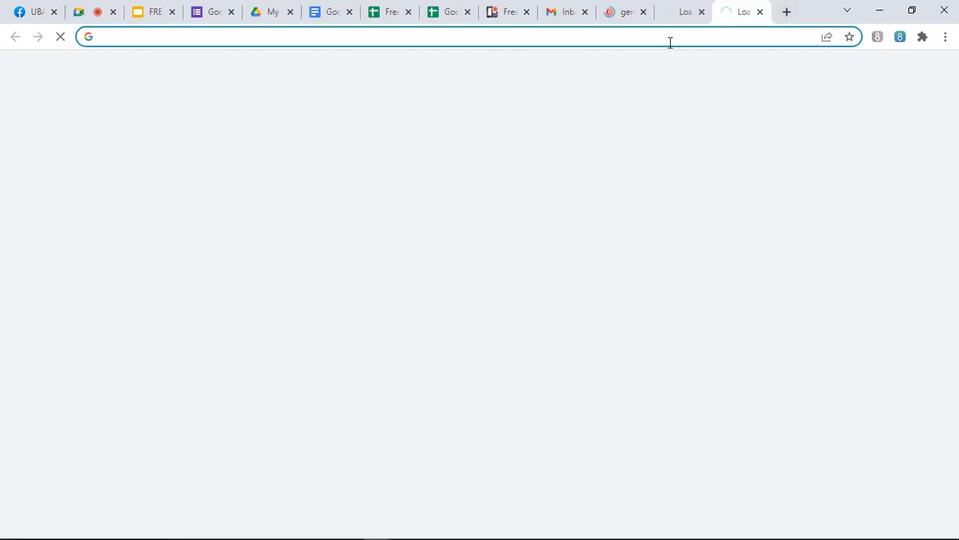
pyautogui.write('Zoom')
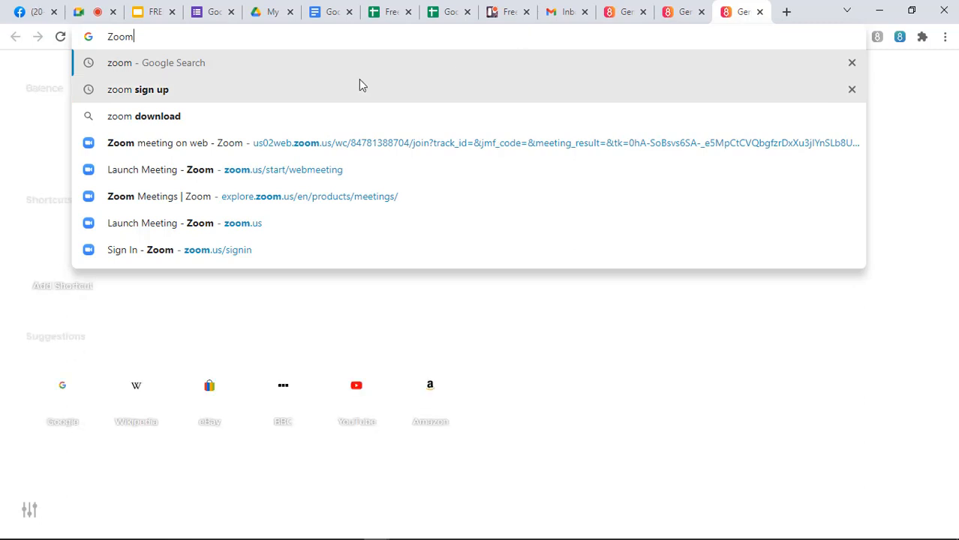
pyautogui.click(359, 79)
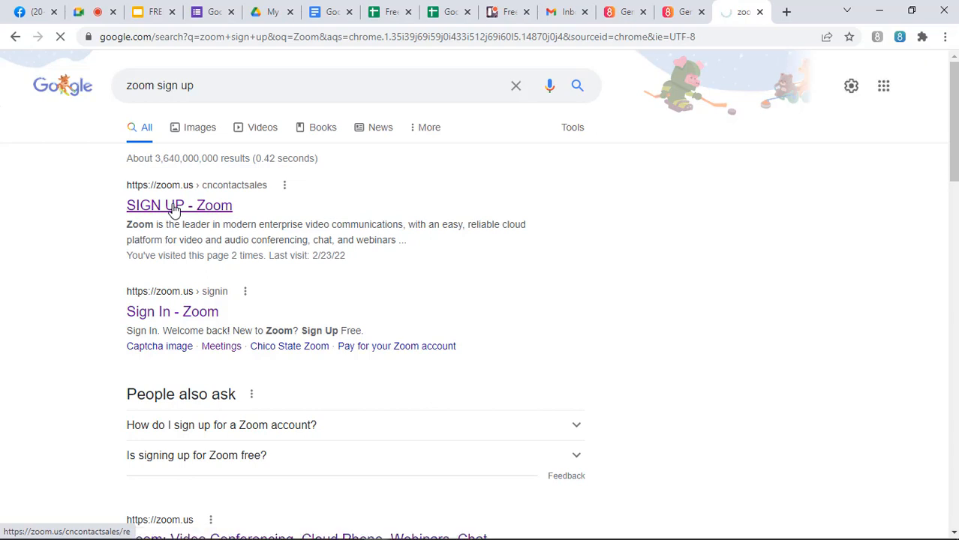
pyautogui.click(173, 207)
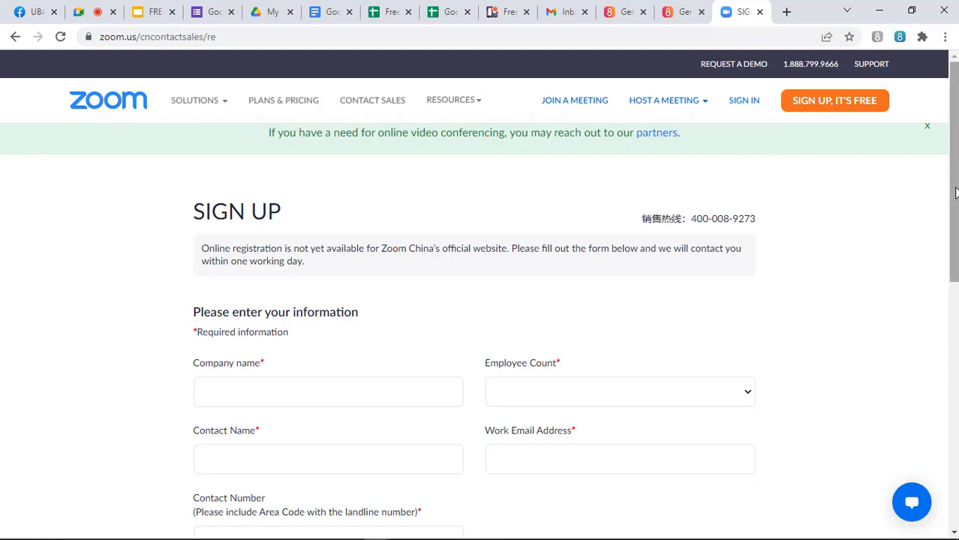
# Step: Look over the contact-sales sign-up form, then go to Zoom's free sign-up page
pyautogui.scroll(-3, 953, 193)
pyautogui.moveTo(954, 301); pyautogui.dragTo(954, 193)
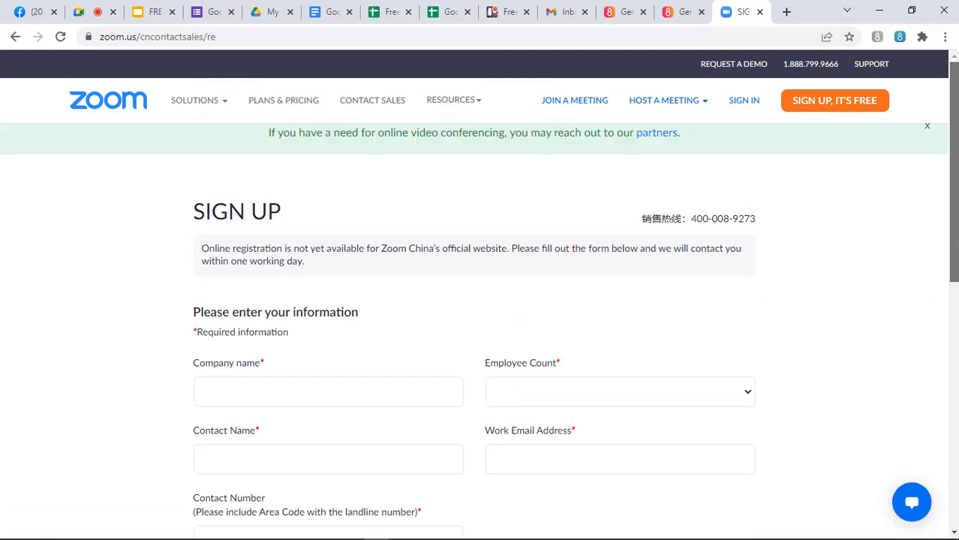
pyautogui.click(833, 107)
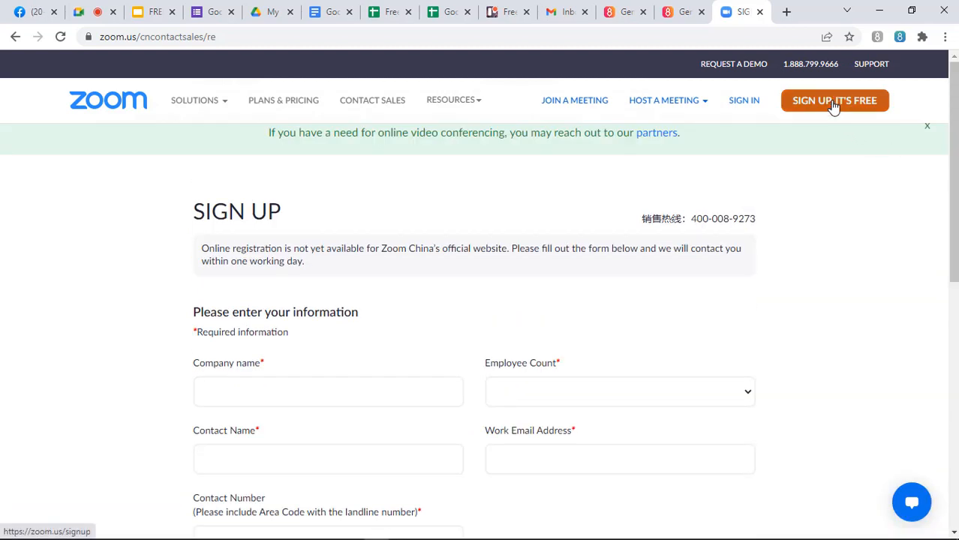